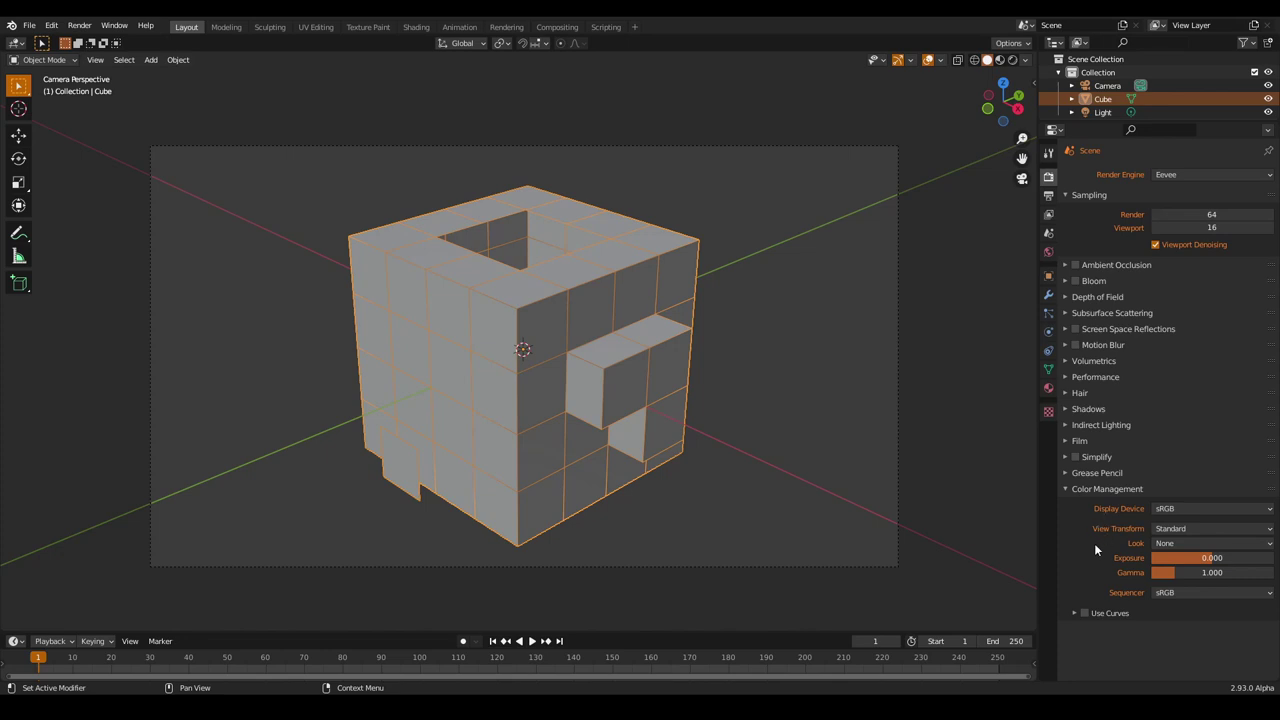
Re-centre the cube and enable Render Freestyle for the view layer, at 1.000 px line thickness.
{"action": "scroll", "coordinate": [880, 532], "scroll_direction": "up", "scroll_amount": 2}
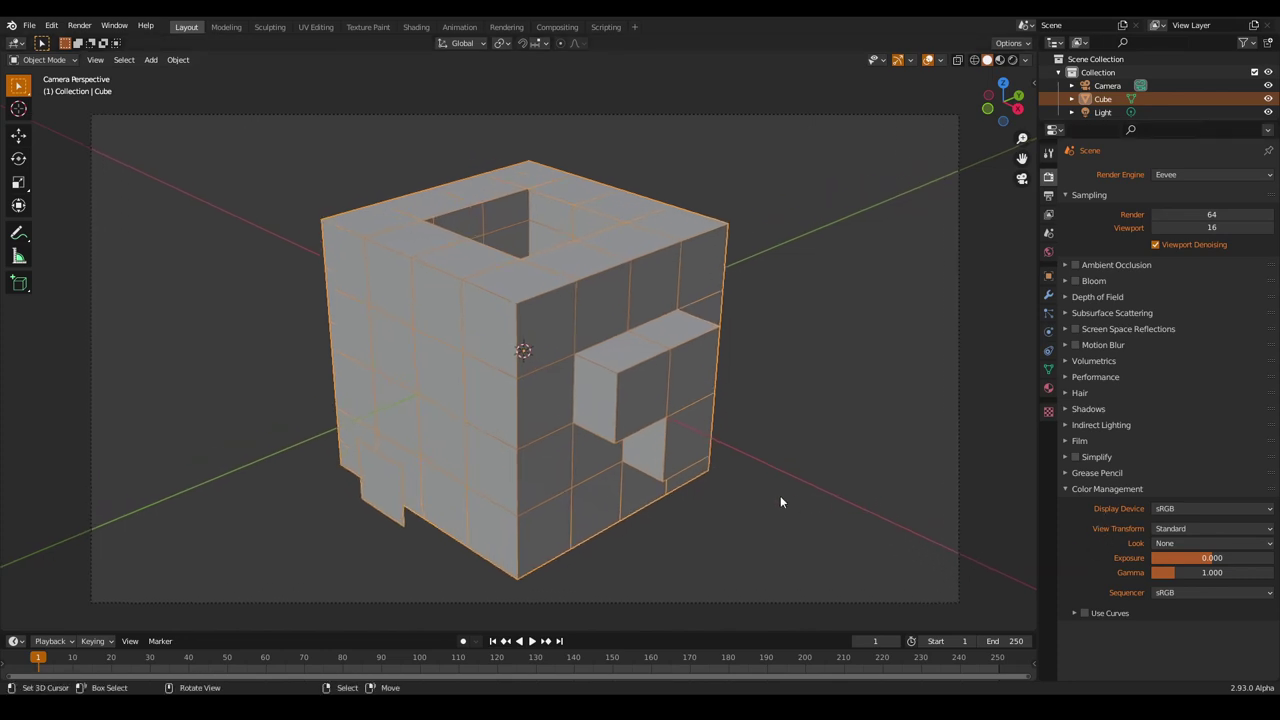
{"action": "middle_click_drag", "start_coordinate": [781, 502], "coordinate": [780, 483], "text": "shift"}
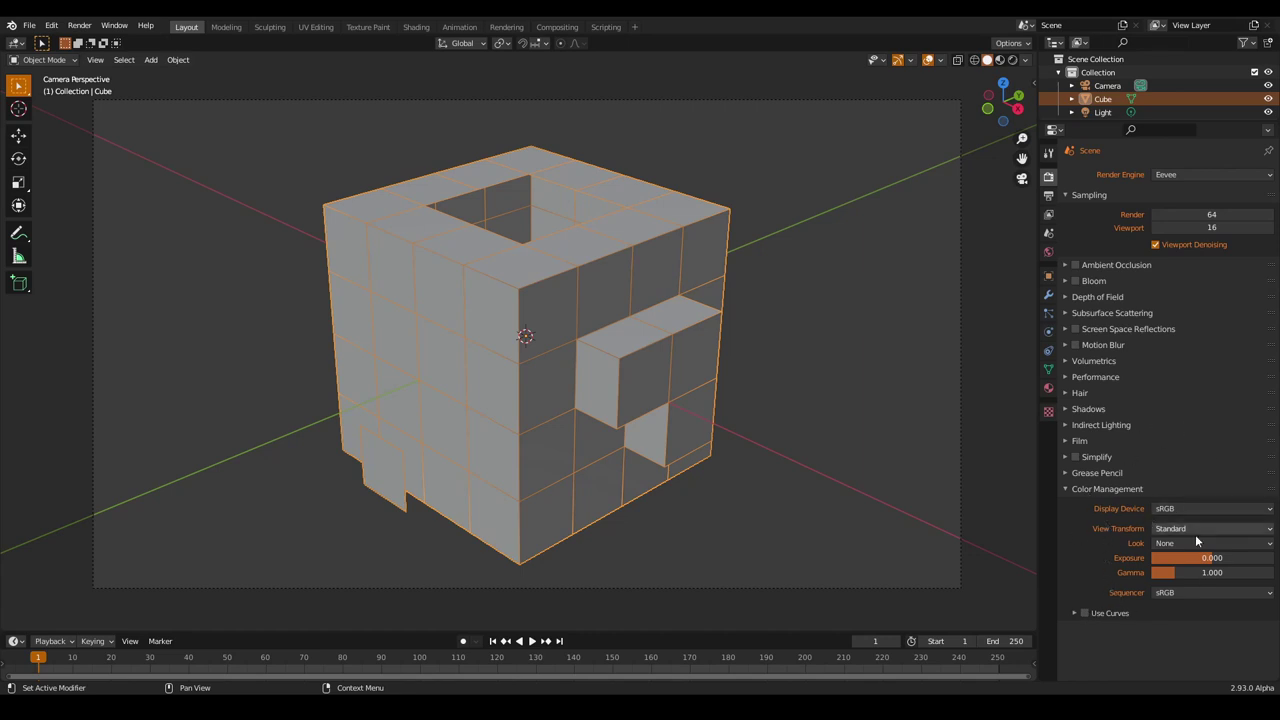
{"action": "left_click", "coordinate": [1049, 214]}
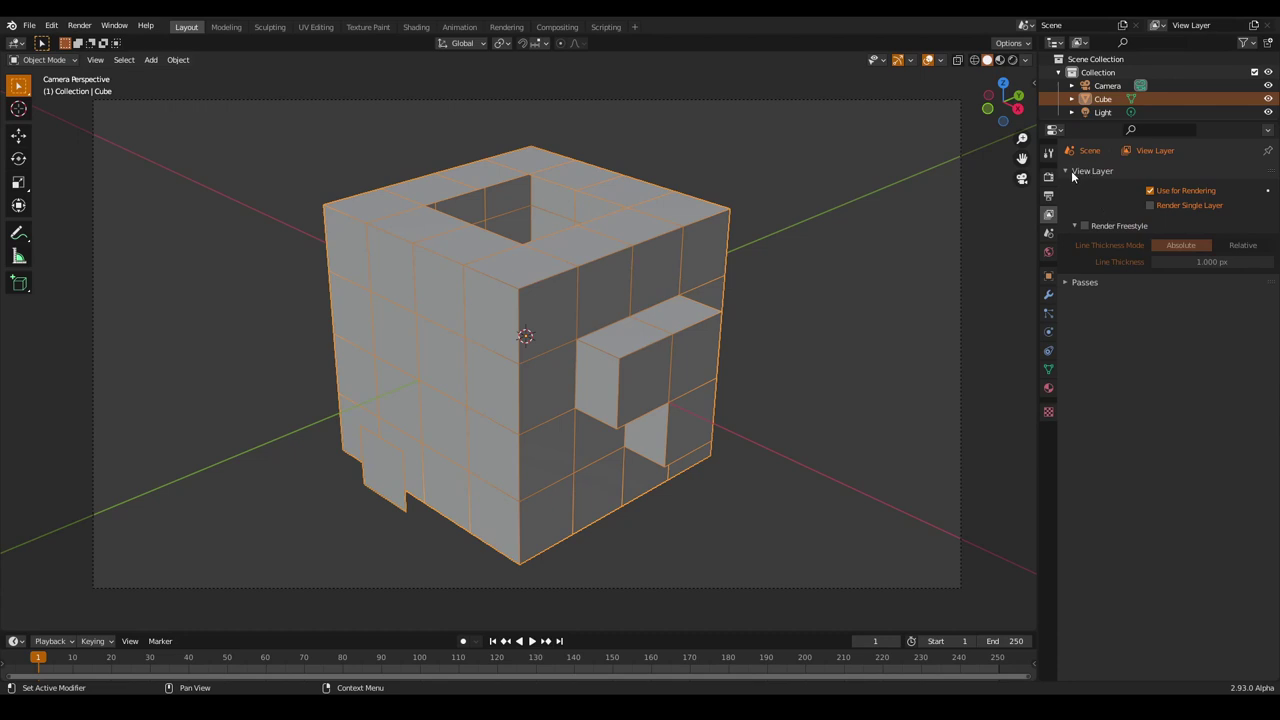
{"action": "left_click", "coordinate": [1084, 226]}
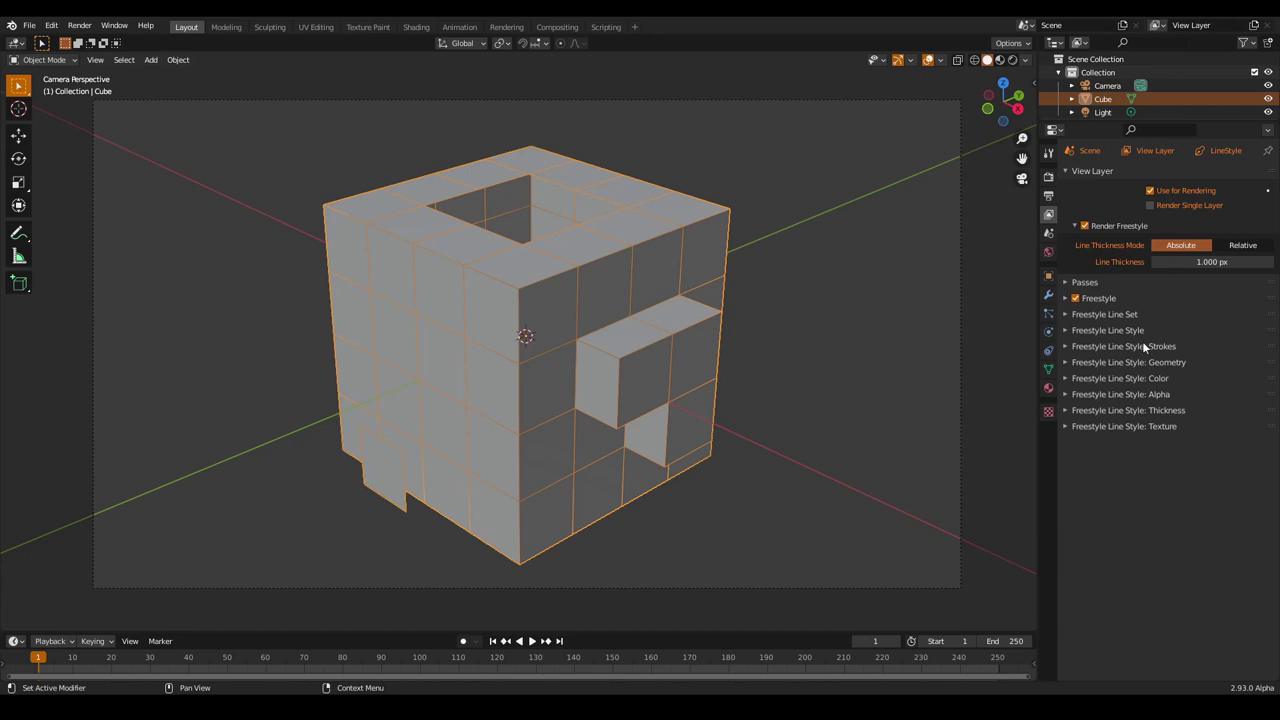
{"action": "left_click", "coordinate": [1100, 298]}
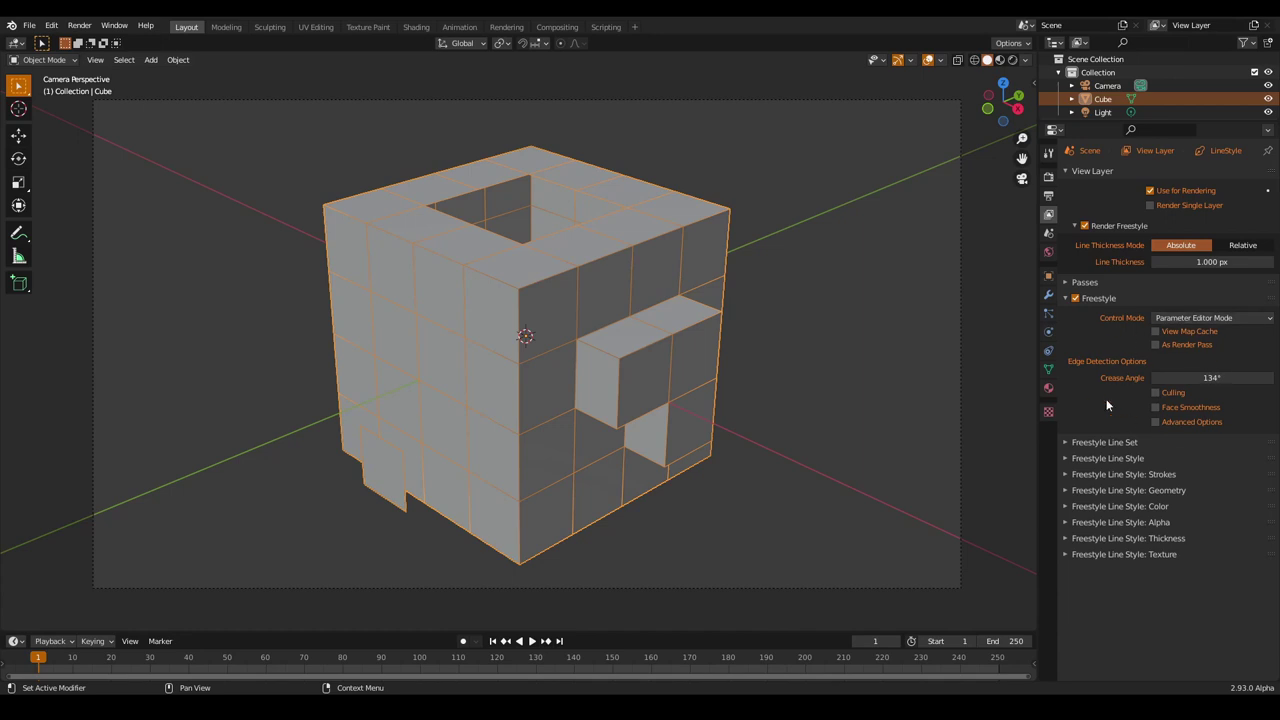
{"action": "left_click", "coordinate": [1133, 438]}
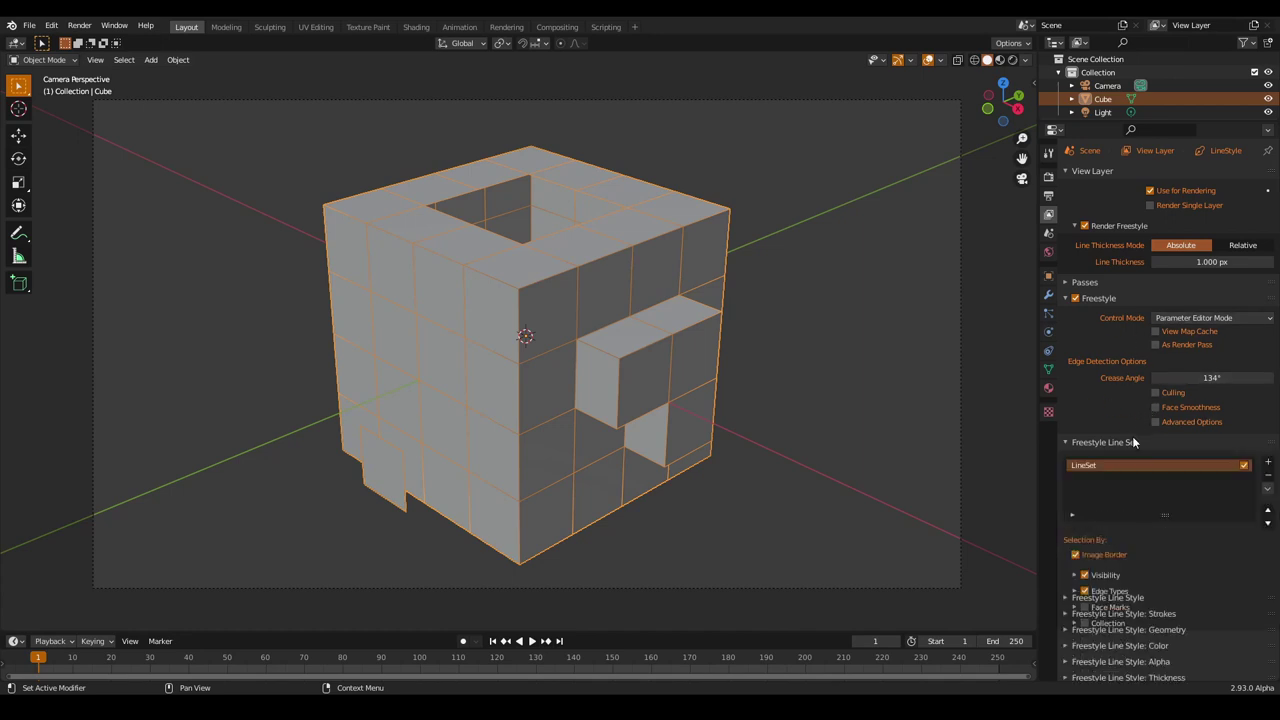
{"action": "scroll", "coordinate": [1131, 442], "scroll_direction": "down", "scroll_amount": 2}
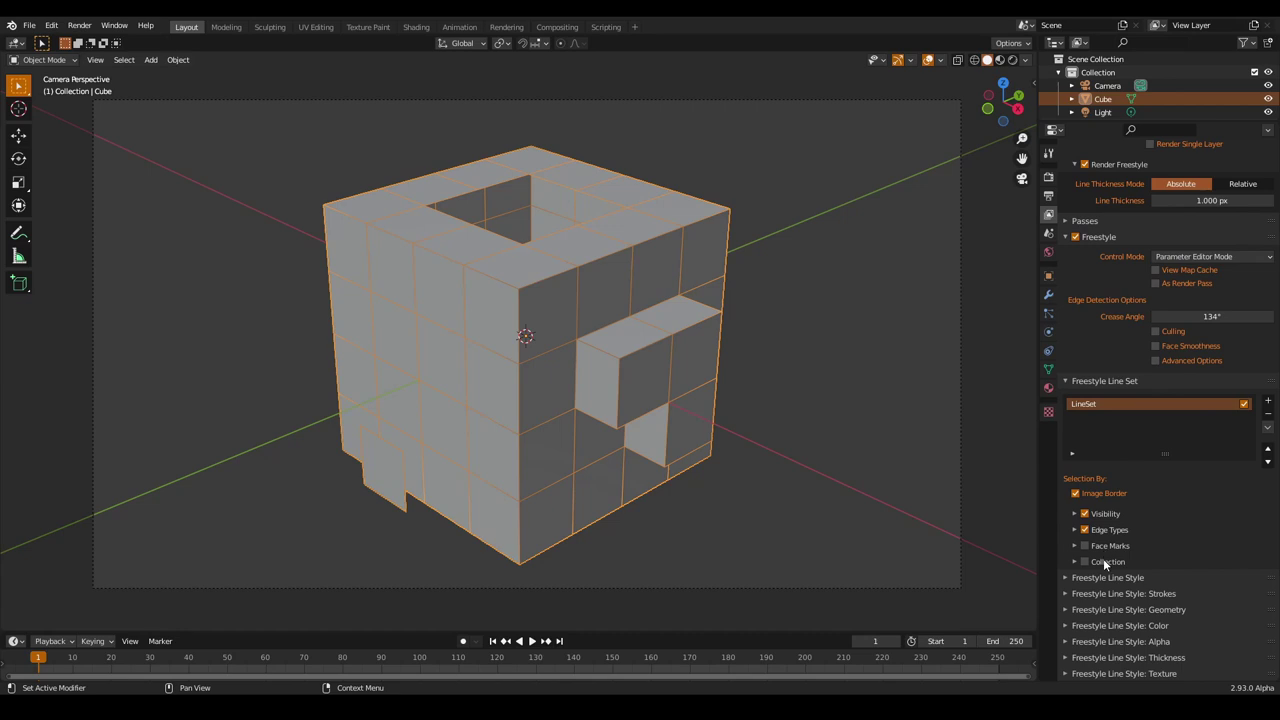
{"action": "left_click", "coordinate": [1104, 381]}
Collapse the Freestyle panel and expand the Freestyle Line Style settings.
{"action": "left_click", "coordinate": [1084, 296]}
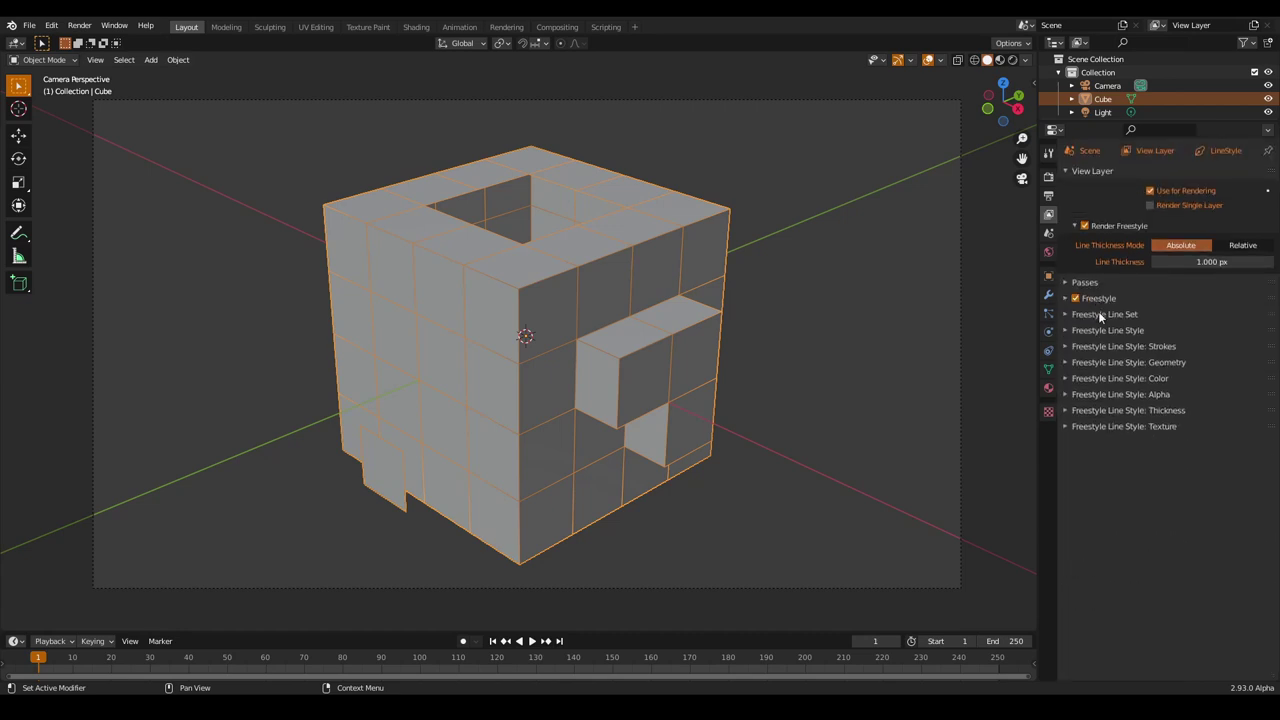
{"action": "left_click", "coordinate": [1110, 330]}
{"action": "left_click", "coordinate": [1110, 330]}
{"action": "left_click", "coordinate": [1110, 330]}
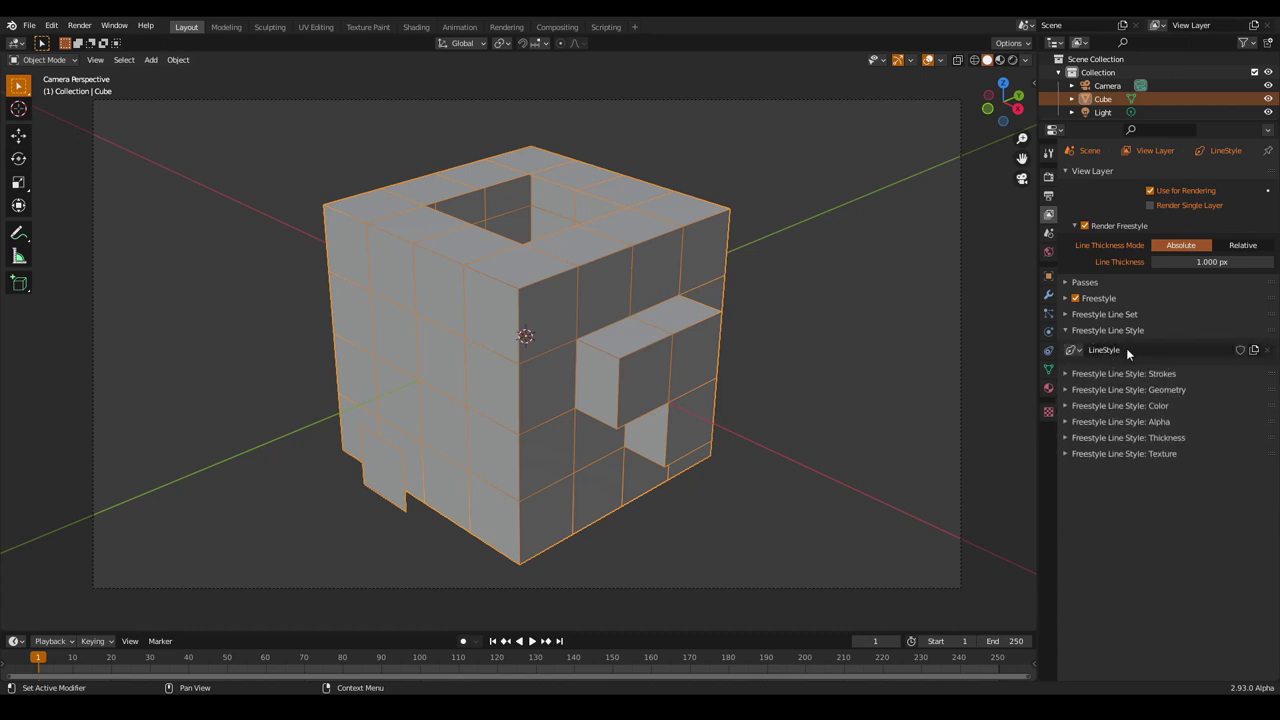
{"action": "left_click", "coordinate": [1124, 372]}
{"action": "left_click", "coordinate": [1145, 374]}
Move Geometry below Thickness, review its 10.000 Sampling modifier and stroke caps, then fold both.
{"action": "left_click_drag", "start_coordinate": [1272, 396], "coordinate": [1274, 443]}
{"action": "left_click", "coordinate": [1156, 436]}
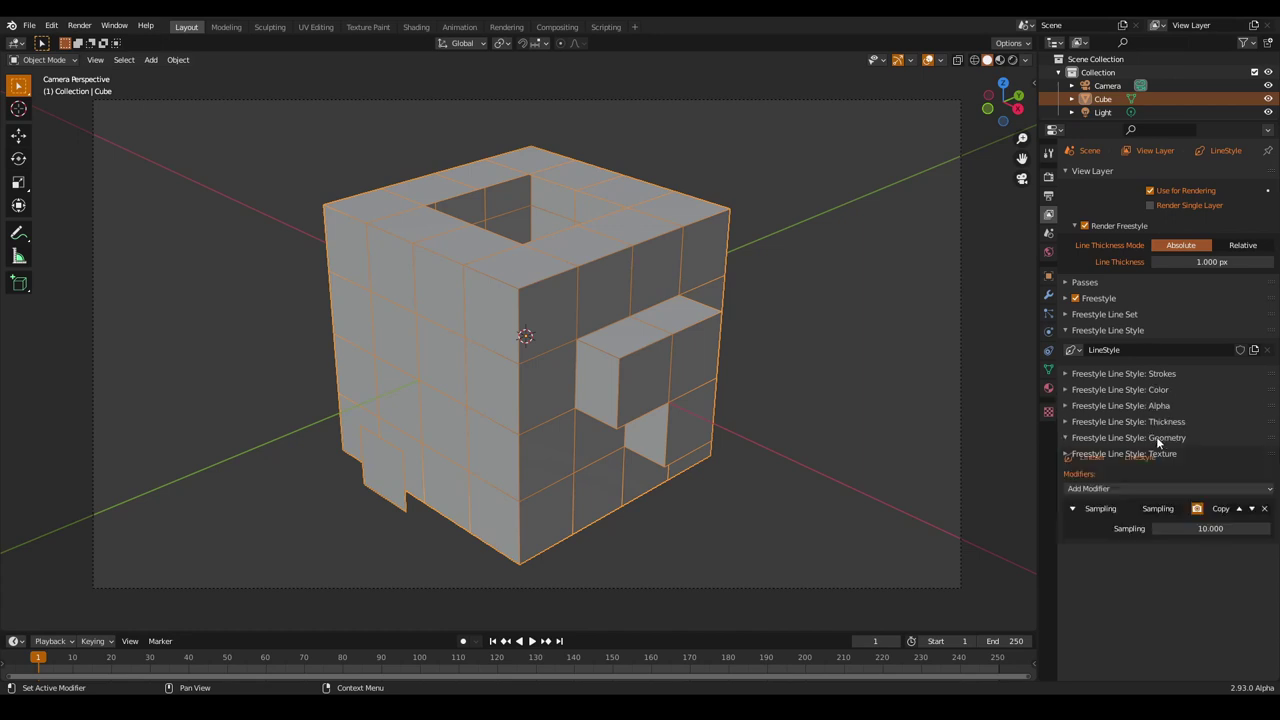
{"action": "left_click", "coordinate": [1160, 378]}
{"action": "scroll", "coordinate": [1156, 520], "scroll_direction": "down", "scroll_amount": 2}
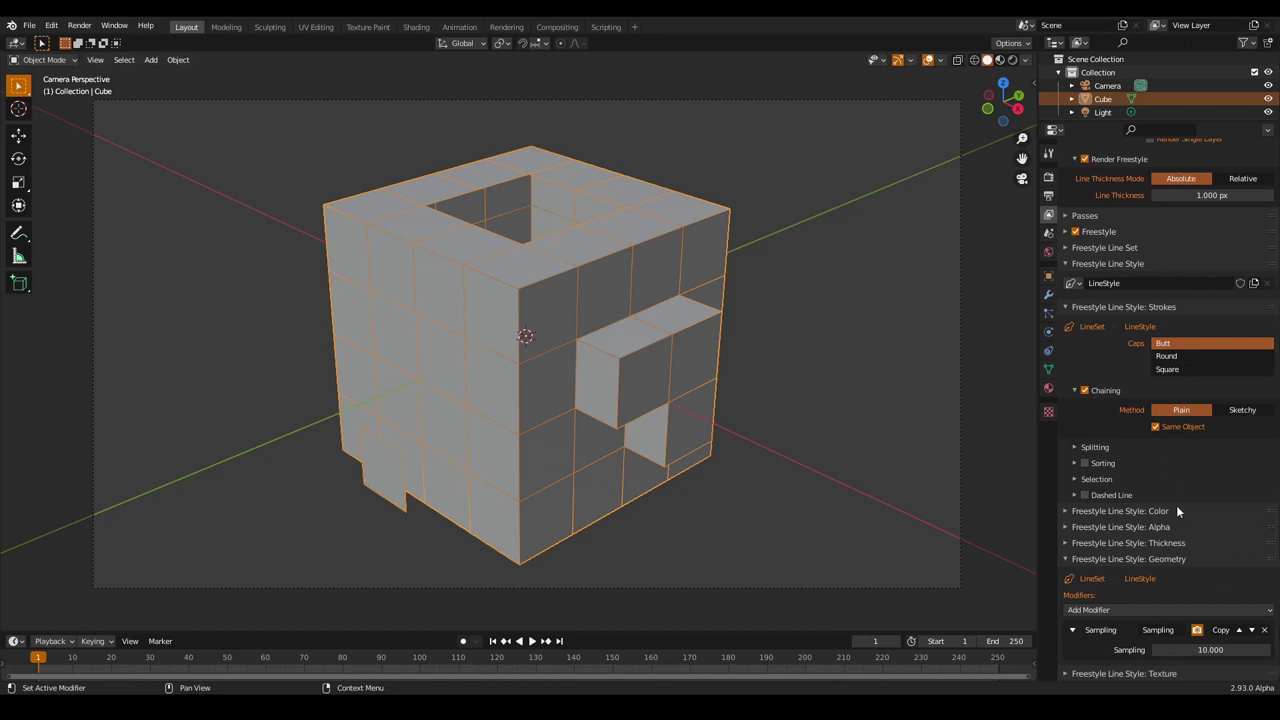
{"action": "scroll", "coordinate": [1175, 490], "scroll_direction": "up", "scroll_amount": 2}
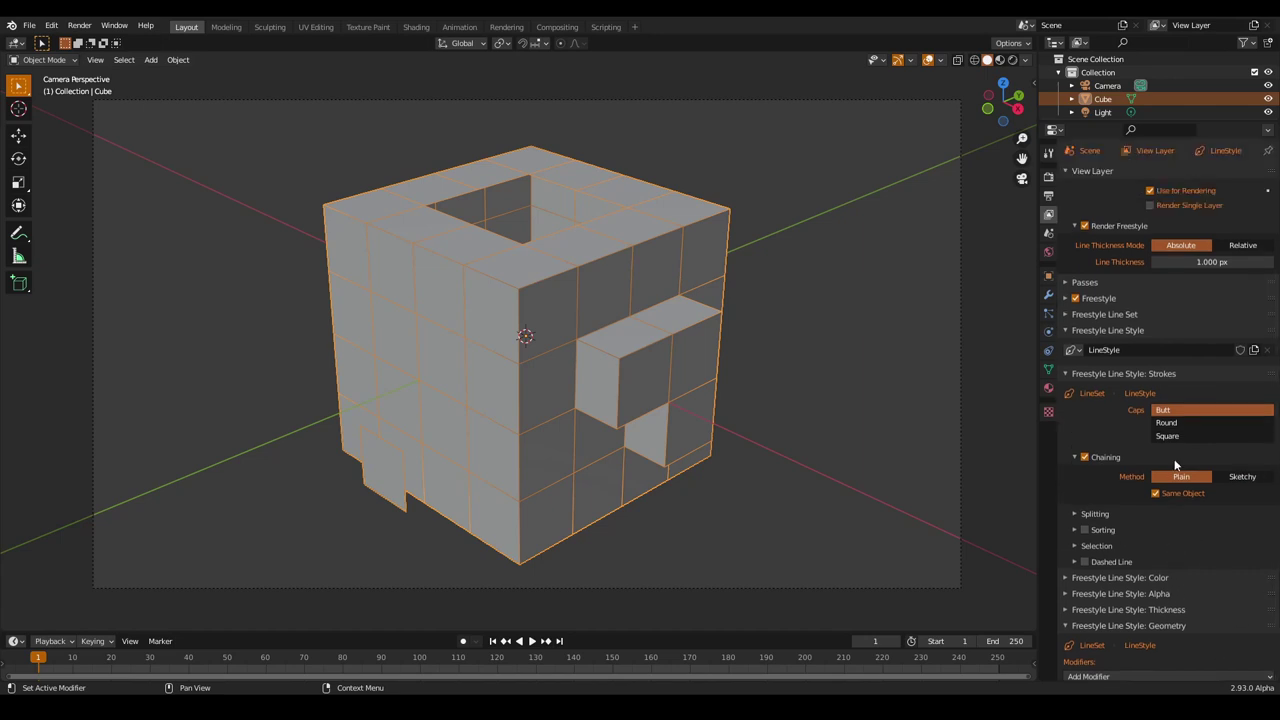
{"action": "left_click", "coordinate": [1109, 373]}
{"action": "left_click", "coordinate": [1113, 436]}
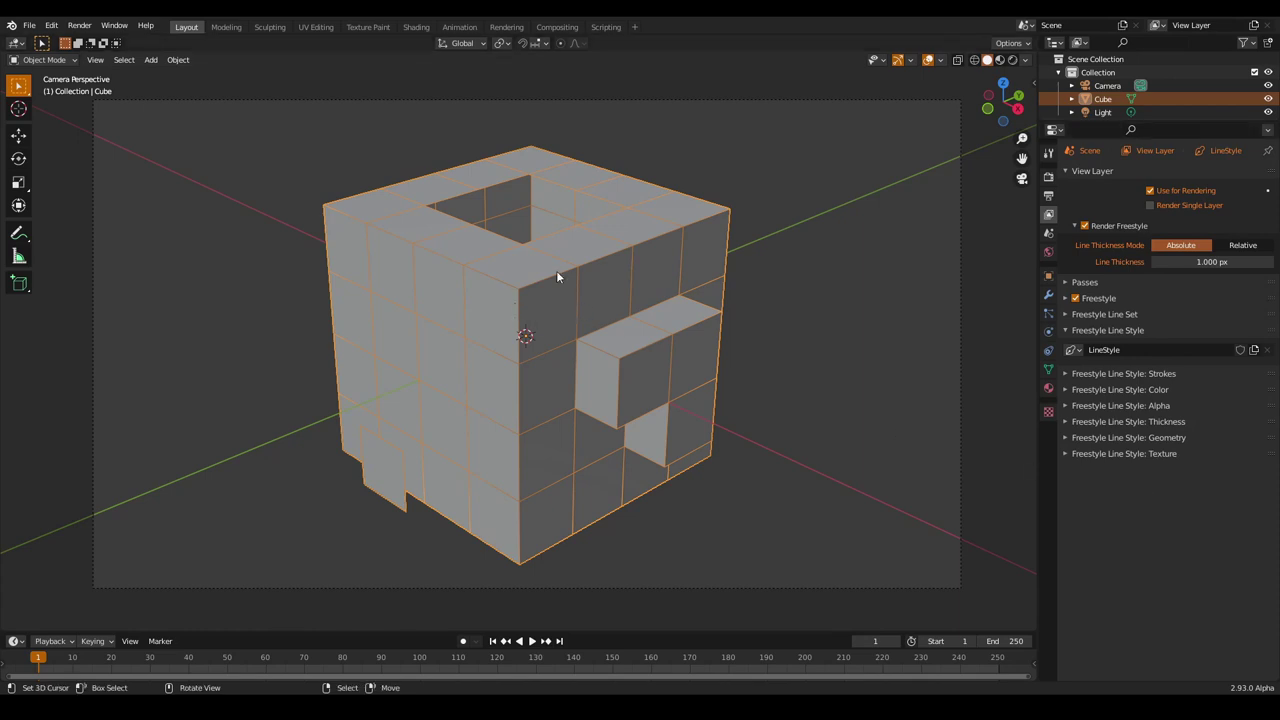
Enter Edit Mode and expand the line set's Edge Types filters.
{"action": "key", "text": "Tab"}
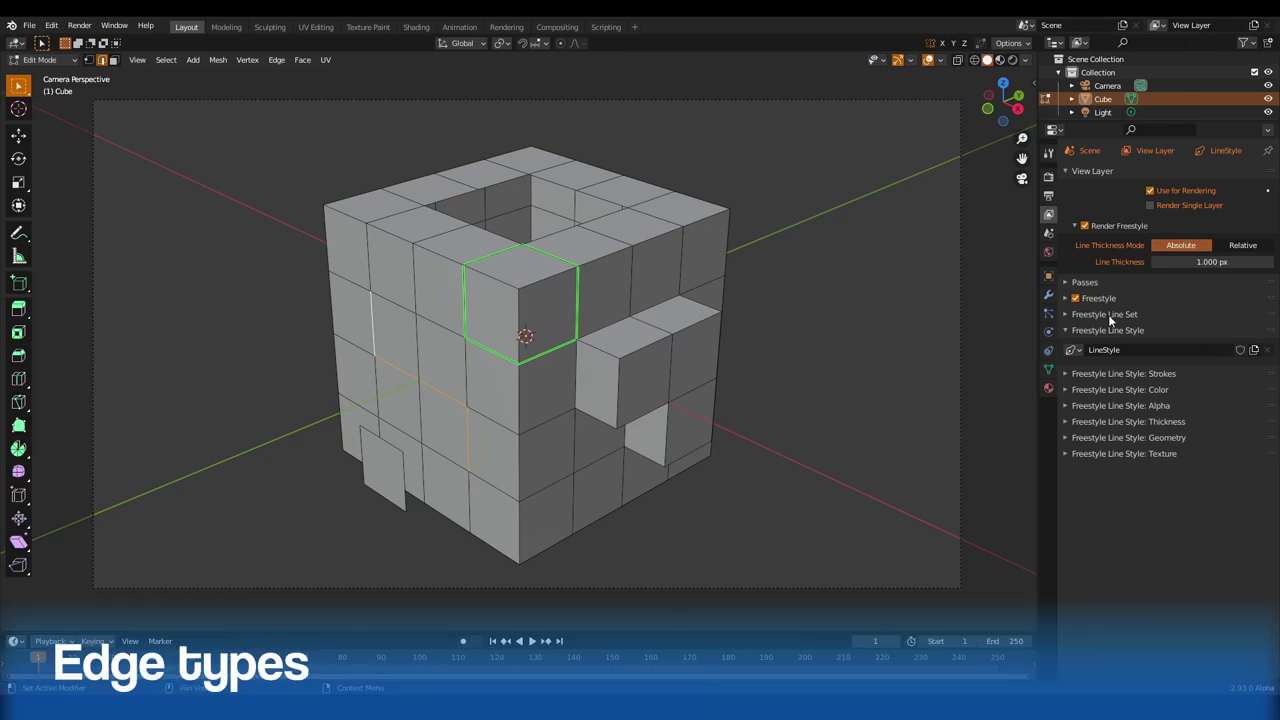
{"action": "left_click", "coordinate": [1108, 314]}
{"action": "left_click", "coordinate": [1105, 463]}
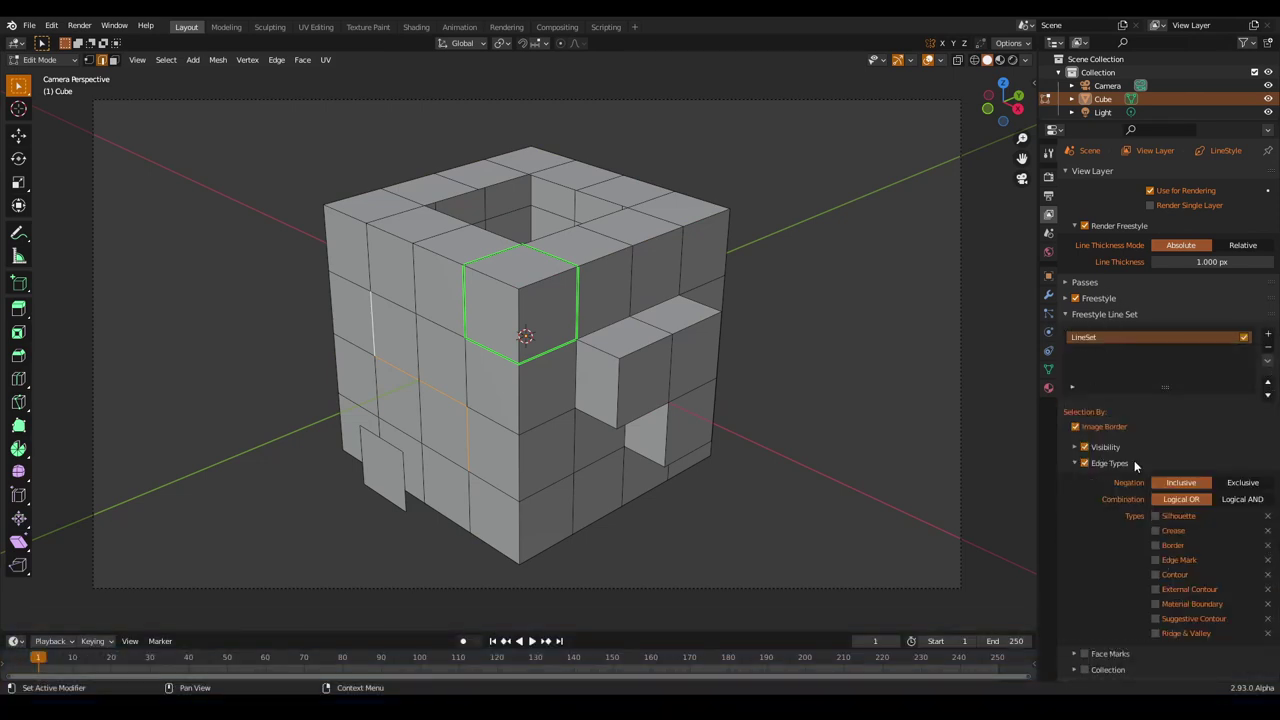
{"action": "scroll", "coordinate": [1121, 439], "scroll_direction": "down", "scroll_amount": 3}
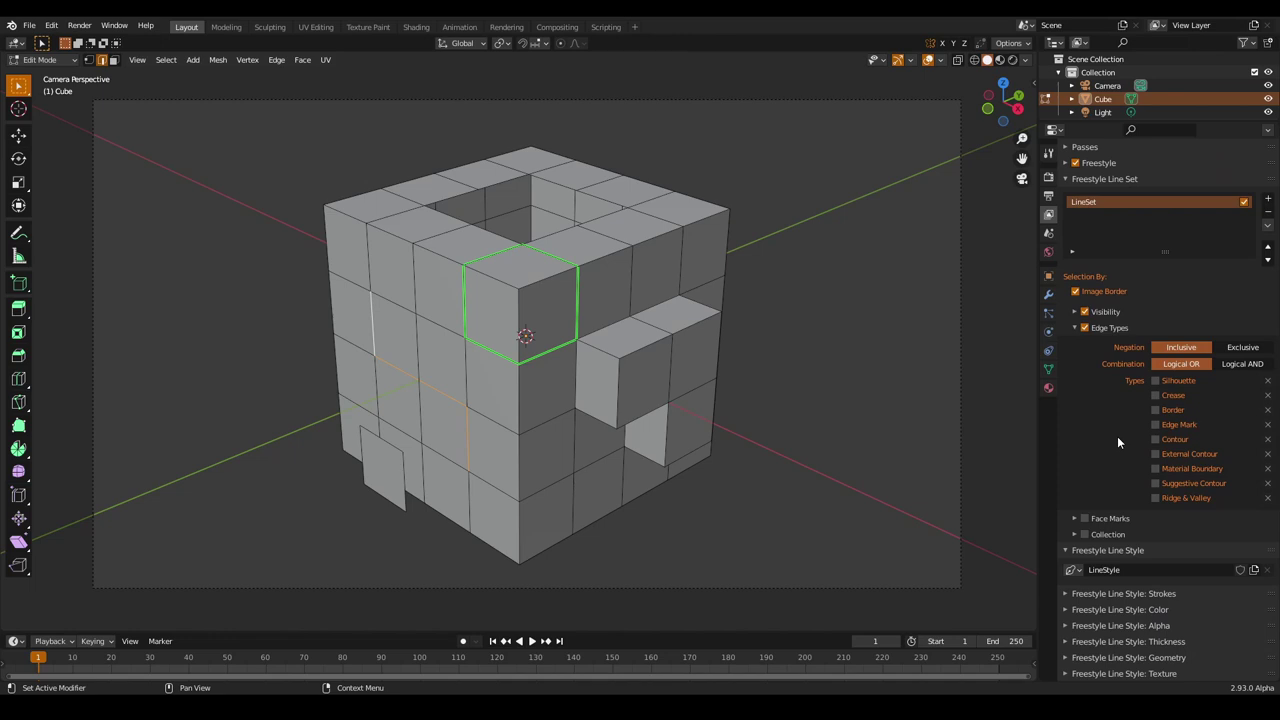
Select the edges around the top hole's rim and the loose flap's outline.
{"action": "left_click", "coordinate": [553, 234]}
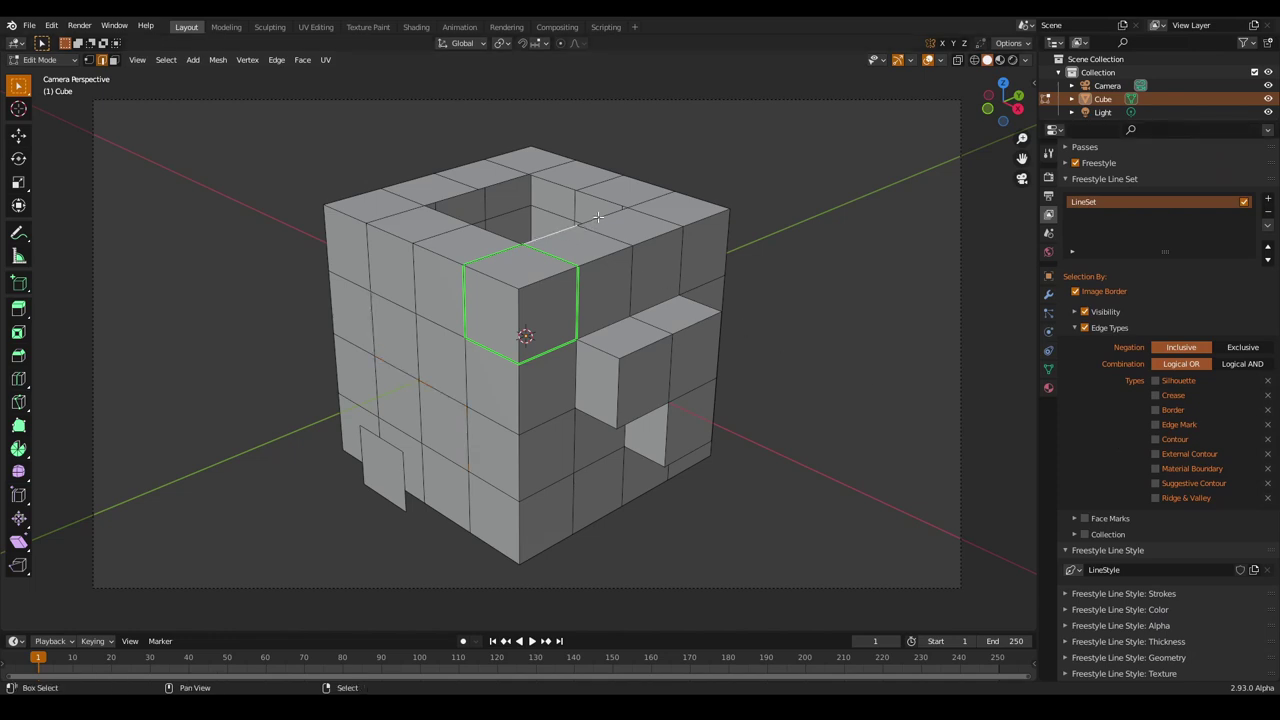
{"action": "left_click", "coordinate": [603, 214], "text": "shift"}
{"action": "left_click", "coordinate": [603, 198], "text": "shift"}
{"action": "left_click", "coordinate": [553, 182], "text": "shift"}
{"action": "left_click", "coordinate": [505, 179], "text": "shift"}
{"action": "left_click", "coordinate": [450, 200], "text": "shift"}
{"action": "left_click", "coordinate": [489, 230], "text": "shift"}
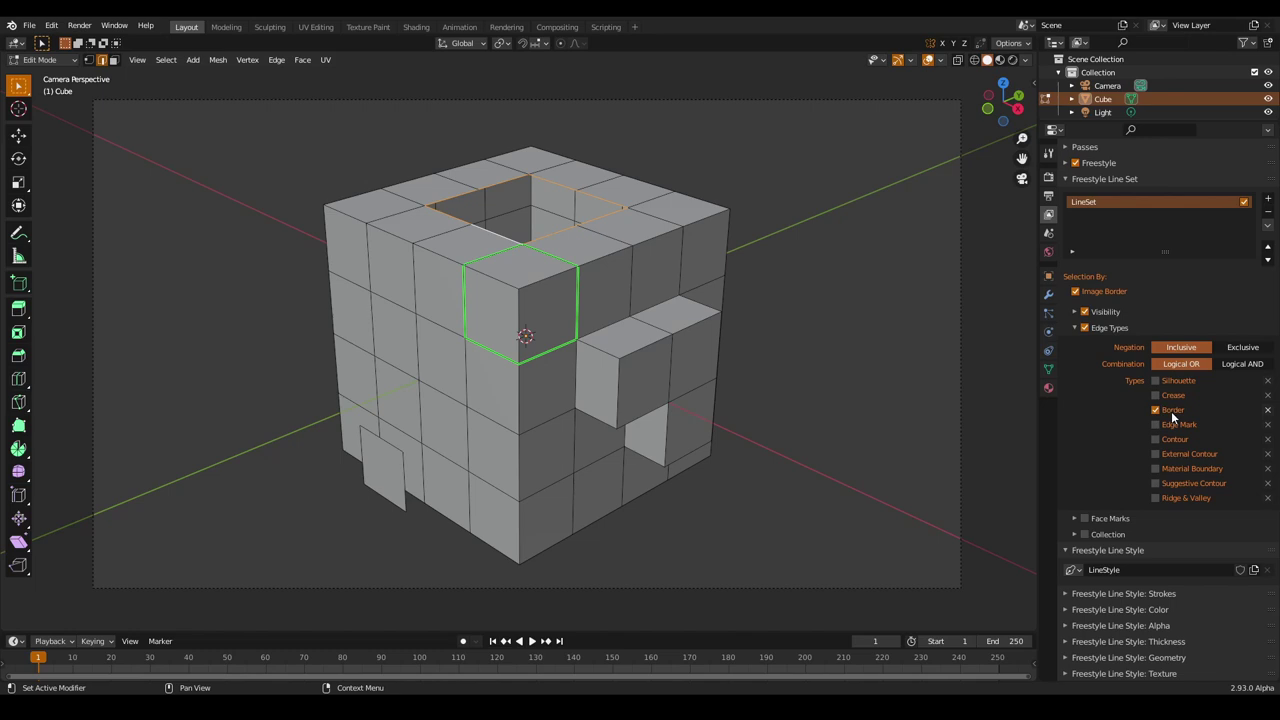
{"action": "left_click", "coordinate": [405, 472], "text": "shift"}
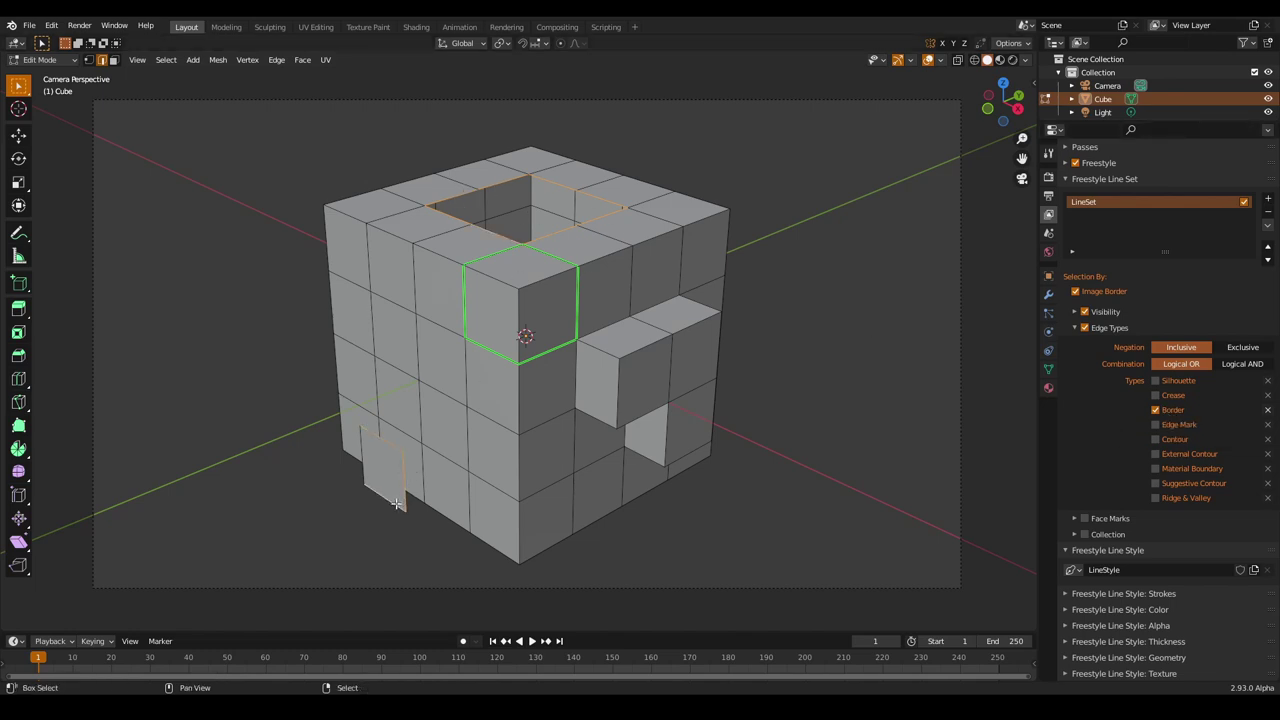
{"action": "left_click", "coordinate": [361, 455], "text": "shift"}
{"action": "left_click", "coordinate": [361, 455], "text": "shift"}
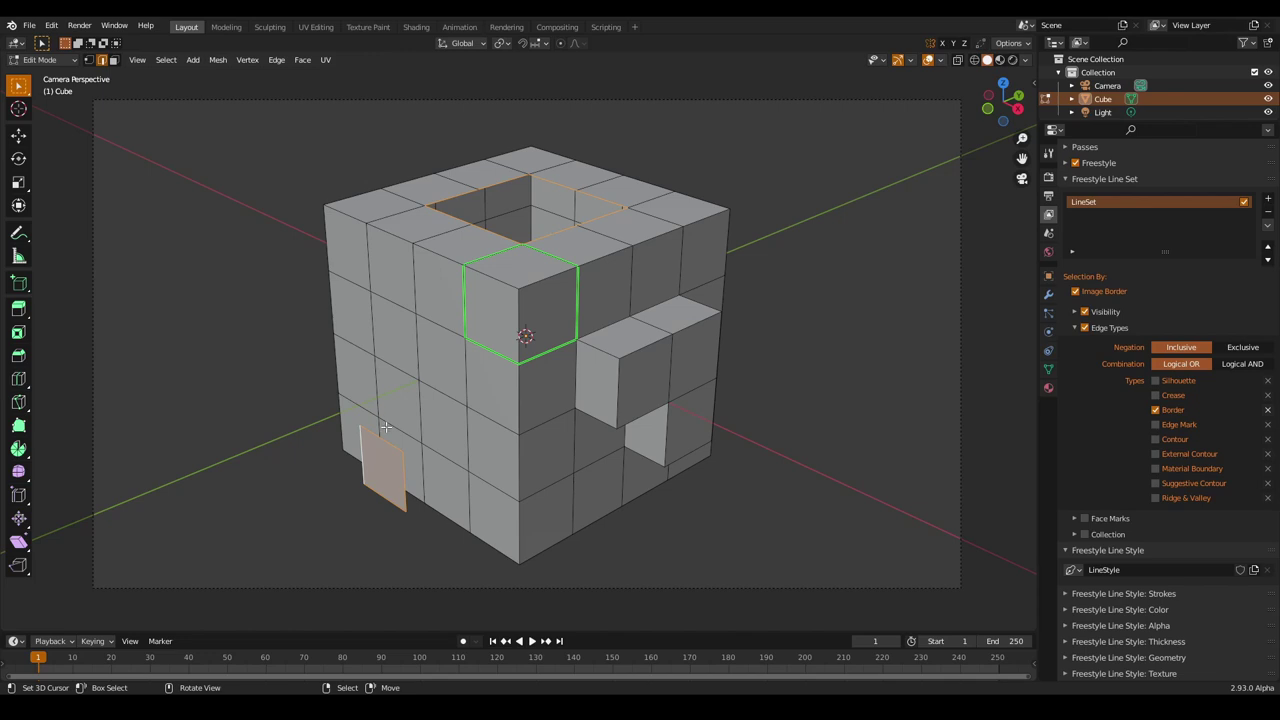
Enable Crease edges in the line set, then select the top and adjacent side faces.
{"action": "left_click", "coordinate": [1177, 397]}
{"action": "key", "text": "3"}
{"action": "left_click", "coordinate": [631, 229]}
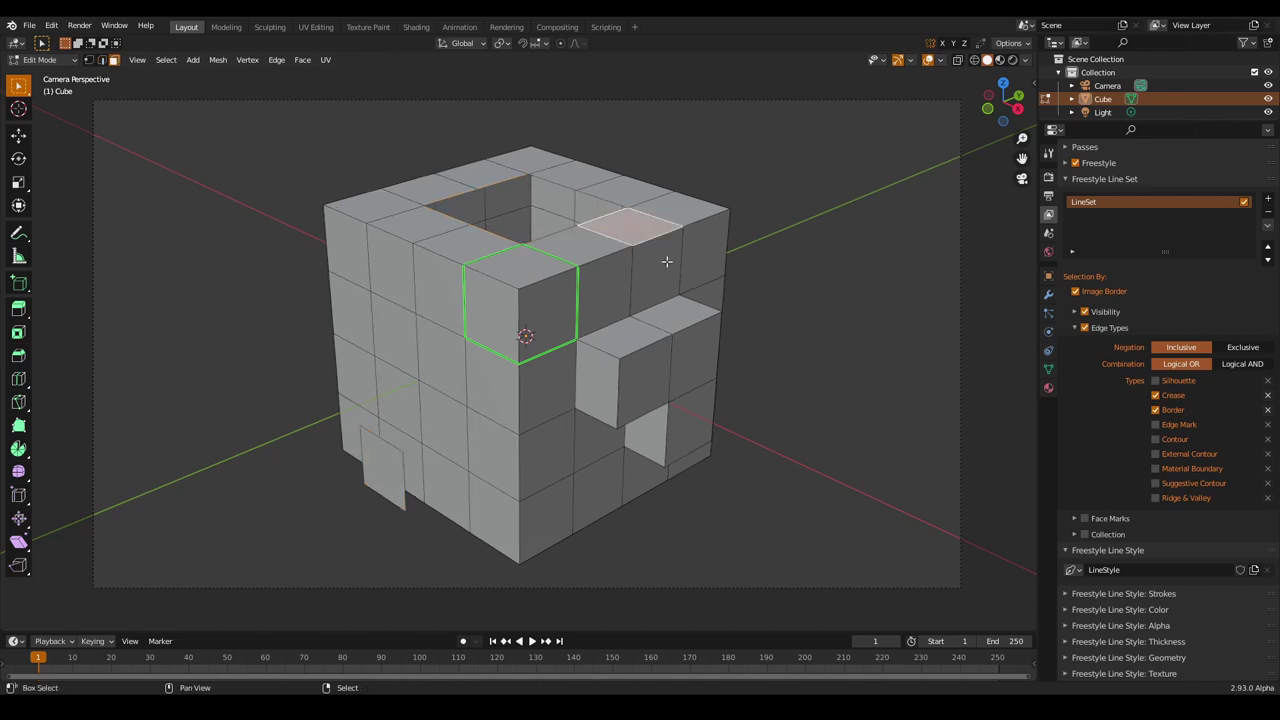
{"action": "left_click", "coordinate": [666, 261], "text": "shift"}
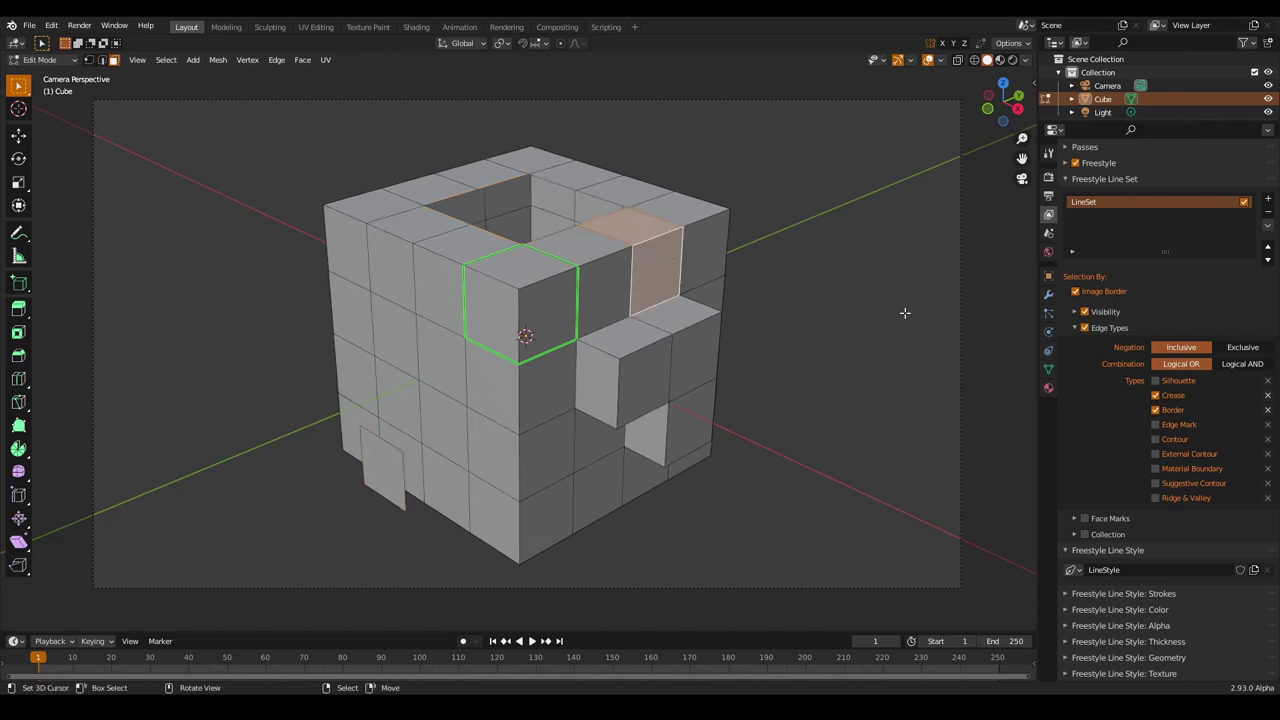
{"action": "scroll", "coordinate": [1177, 407], "scroll_direction": "up", "scroll_amount": 3}
{"action": "scroll", "coordinate": [1177, 407], "scroll_direction": "up", "scroll_amount": 1}
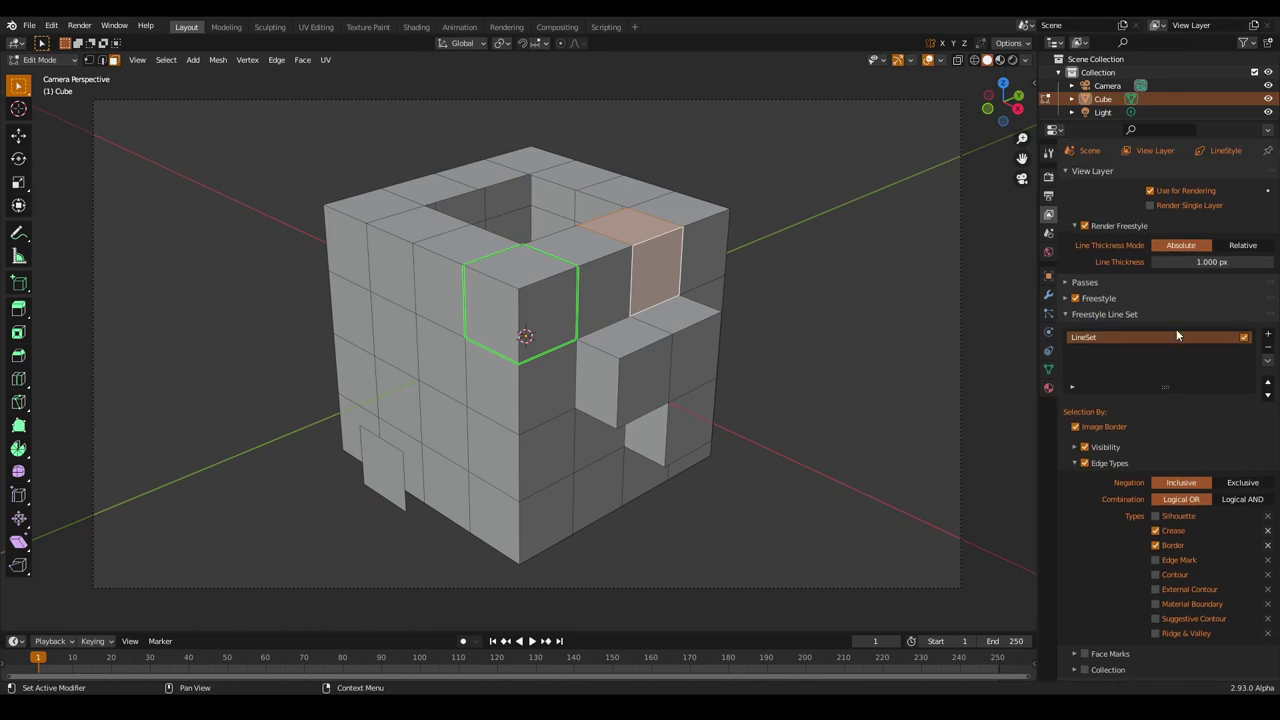
Expand the Freestyle panel, set Crease Angle to 134°, and scroll back to Edge Types.
{"action": "left_click", "coordinate": [1111, 296]}
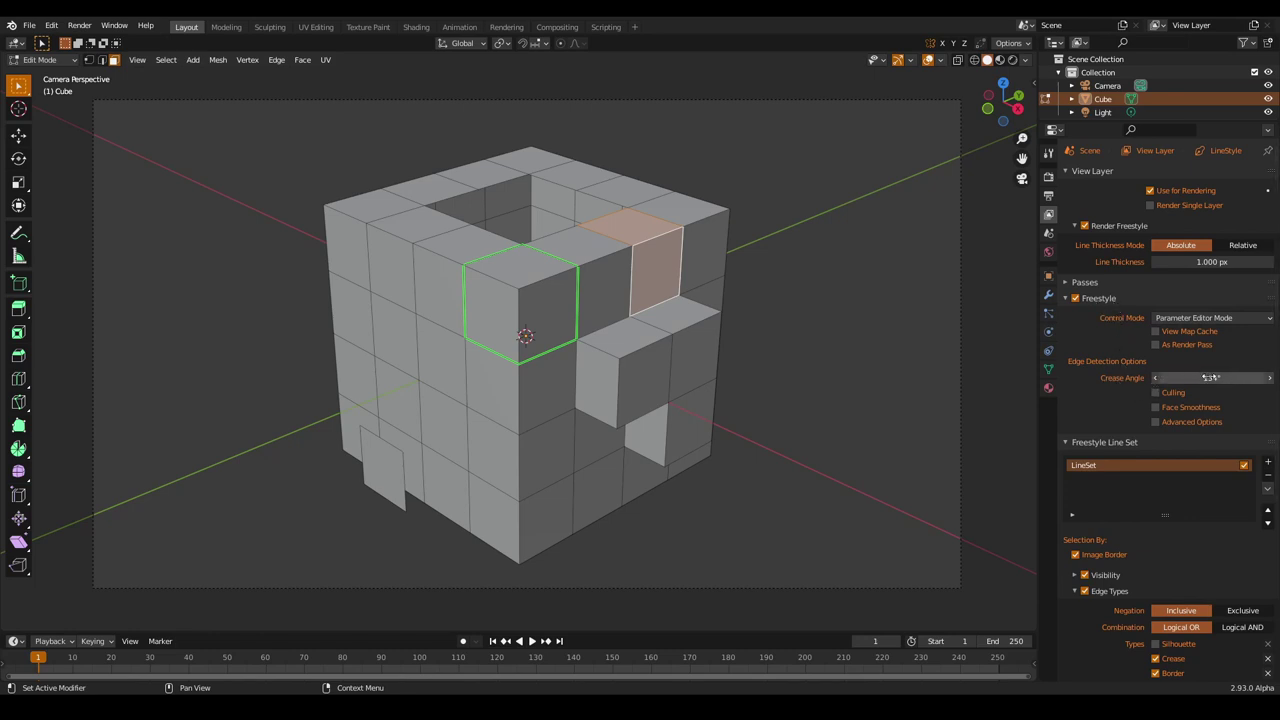
{"action": "left_click_drag", "start_coordinate": [1205, 378], "coordinate": [1214, 378]}
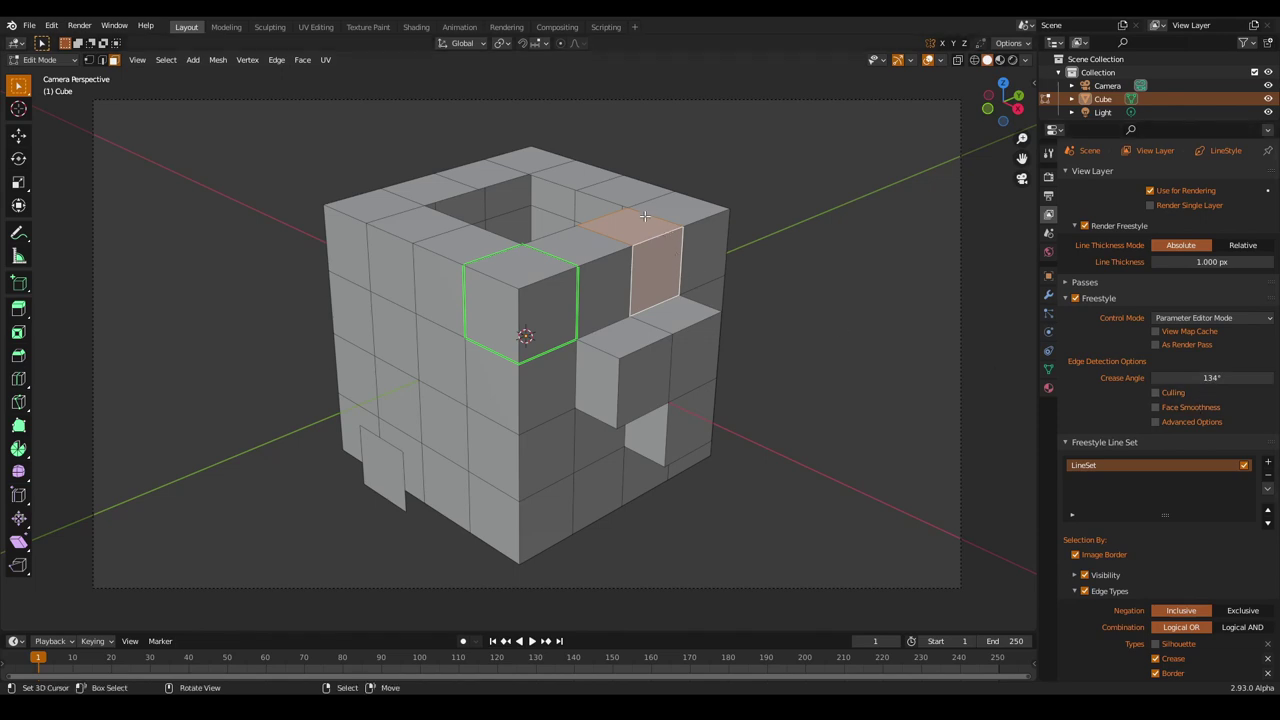
{"action": "scroll", "coordinate": [1113, 593], "scroll_direction": "down", "scroll_amount": 2}
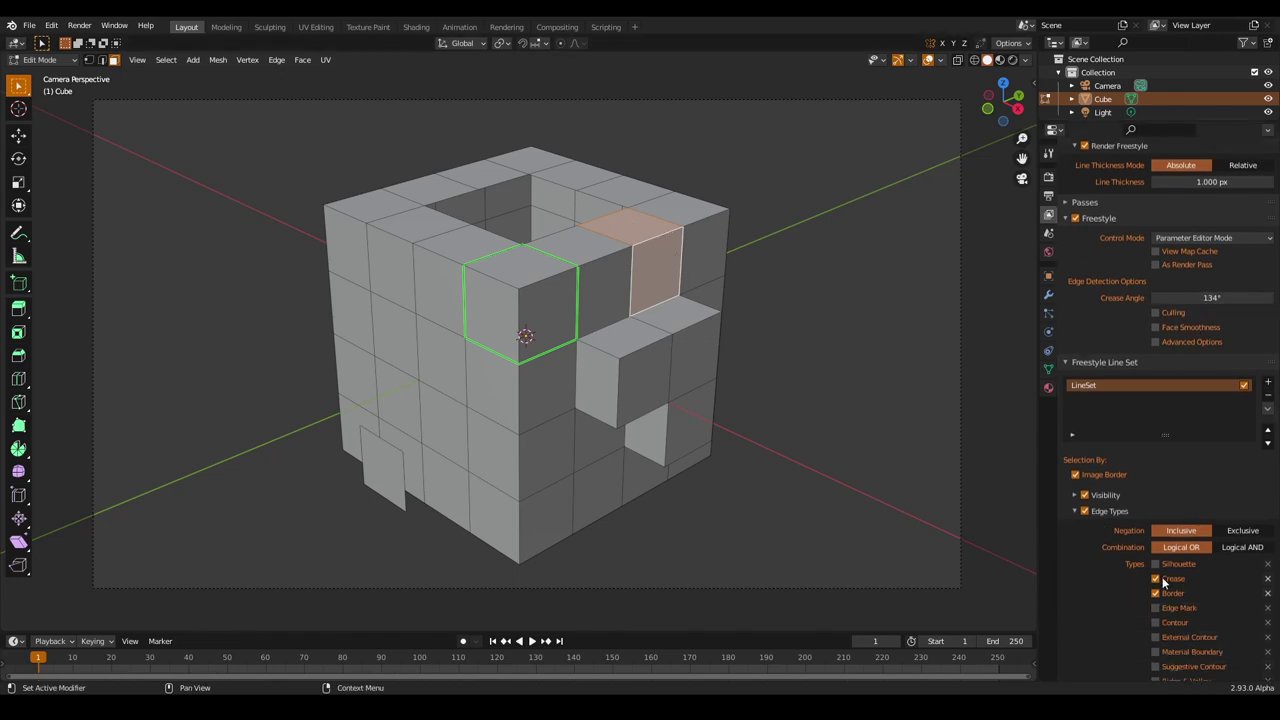
{"action": "scroll", "coordinate": [1165, 578], "scroll_direction": "down", "scroll_amount": 2}
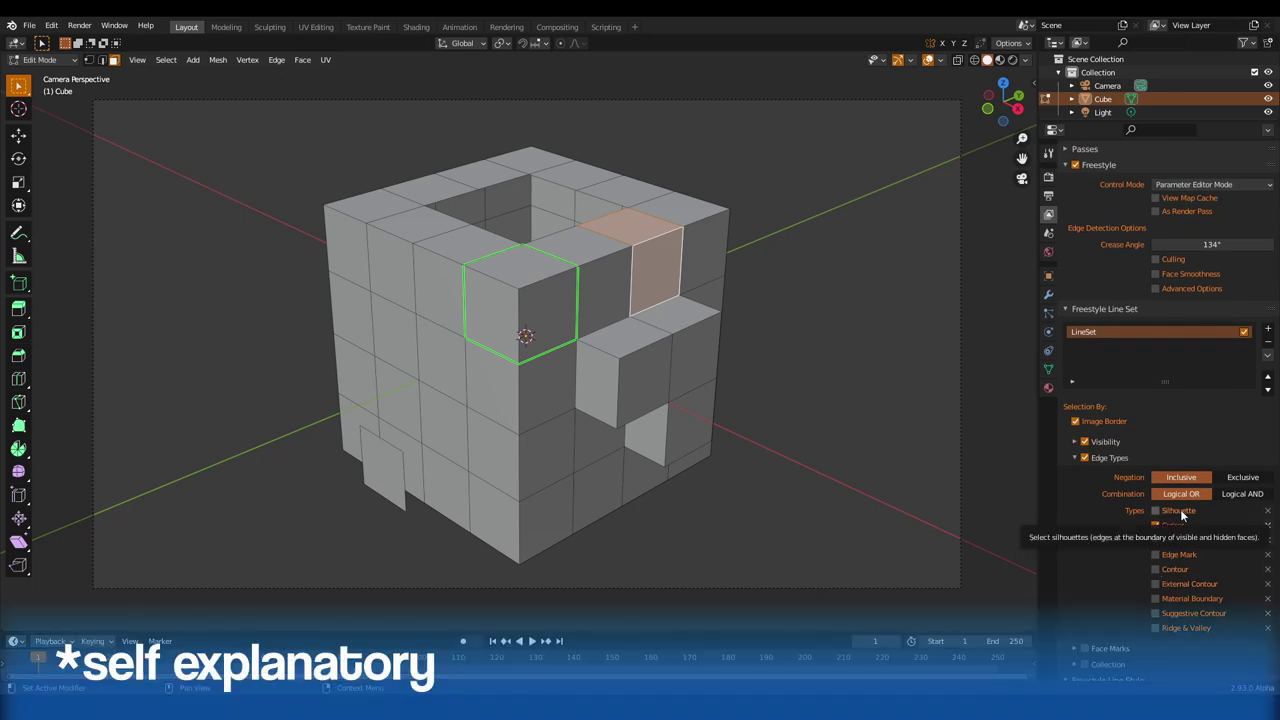
Select the right notch's and cube's top-right edges, enable Edge Mark, then deselect all.
{"action": "key", "text": "2"}
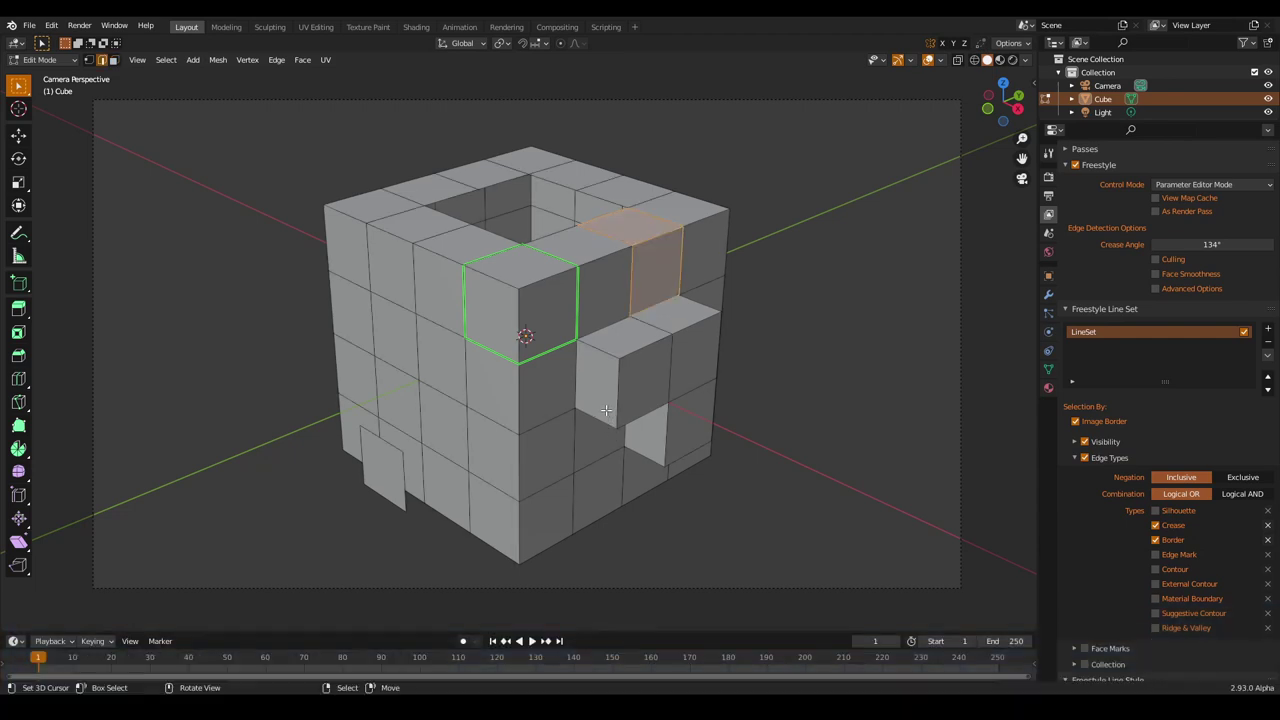
{"action": "left_click", "coordinate": [606, 418]}
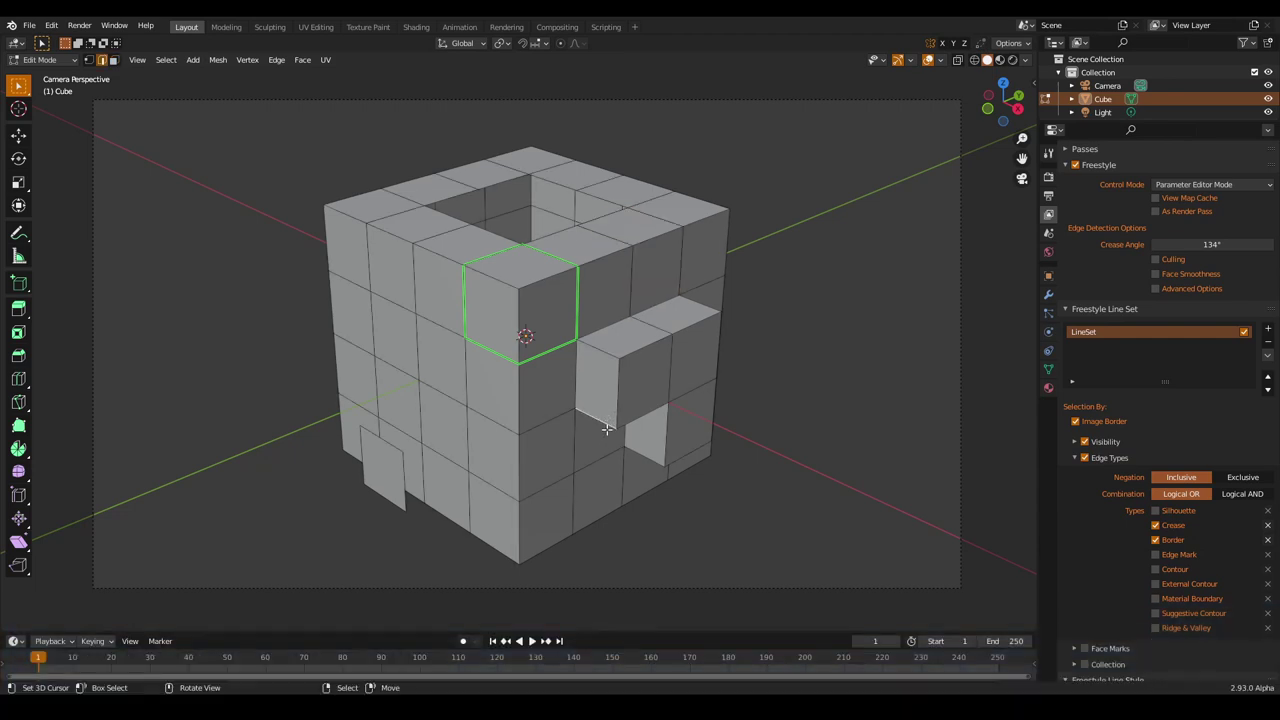
{"action": "left_click", "coordinate": [636, 452], "text": "shift"}
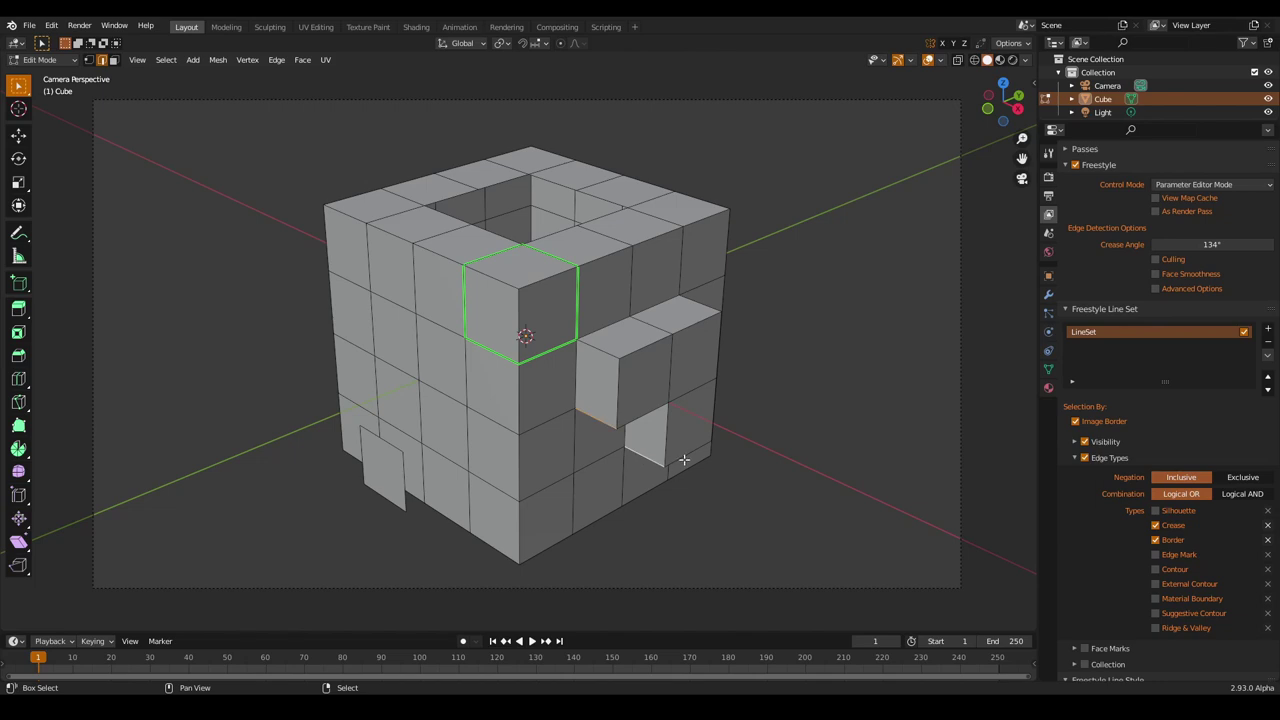
{"action": "left_click", "coordinate": [686, 457], "text": "shift"}
{"action": "left_click", "coordinate": [711, 318], "text": "shift"}
{"action": "left_click", "coordinate": [718, 322], "text": "shift"}
{"action": "left_click", "coordinate": [717, 400], "text": "shift"}
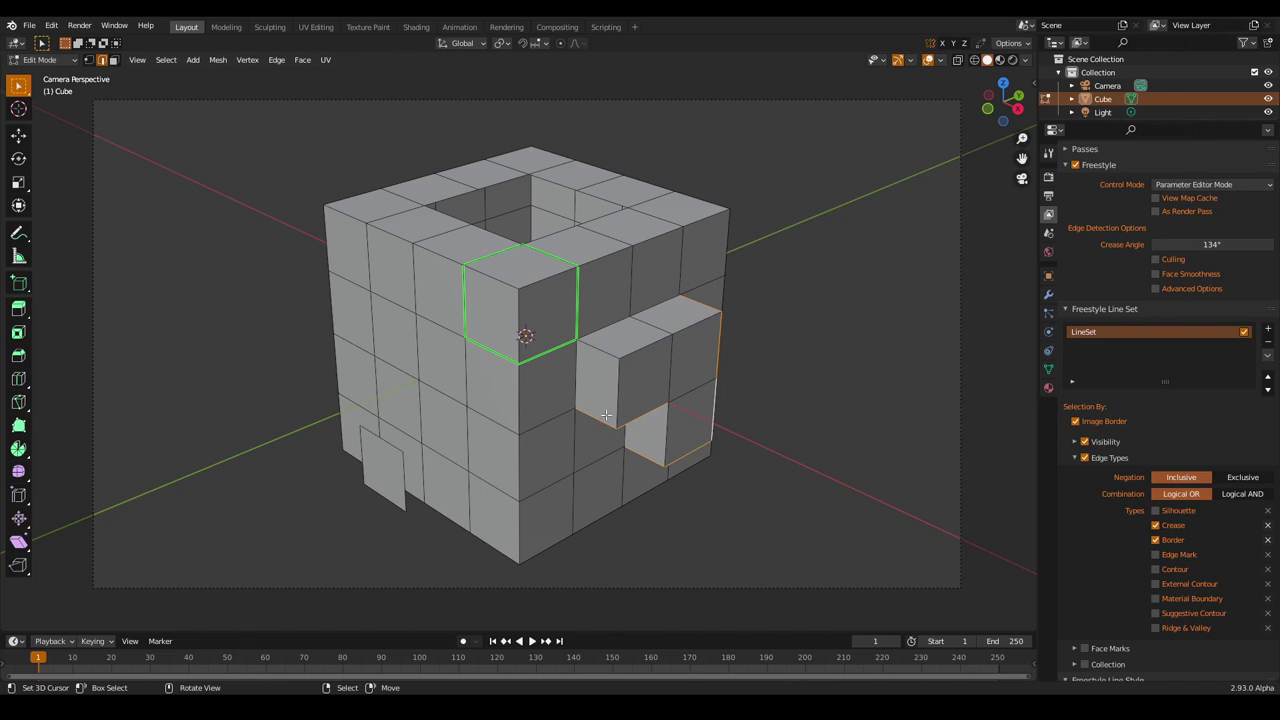
{"action": "left_click", "coordinate": [729, 245], "text": "shift"}
{"action": "left_click", "coordinate": [699, 201], "text": "shift"}
{"action": "left_click", "coordinate": [1174, 554]}
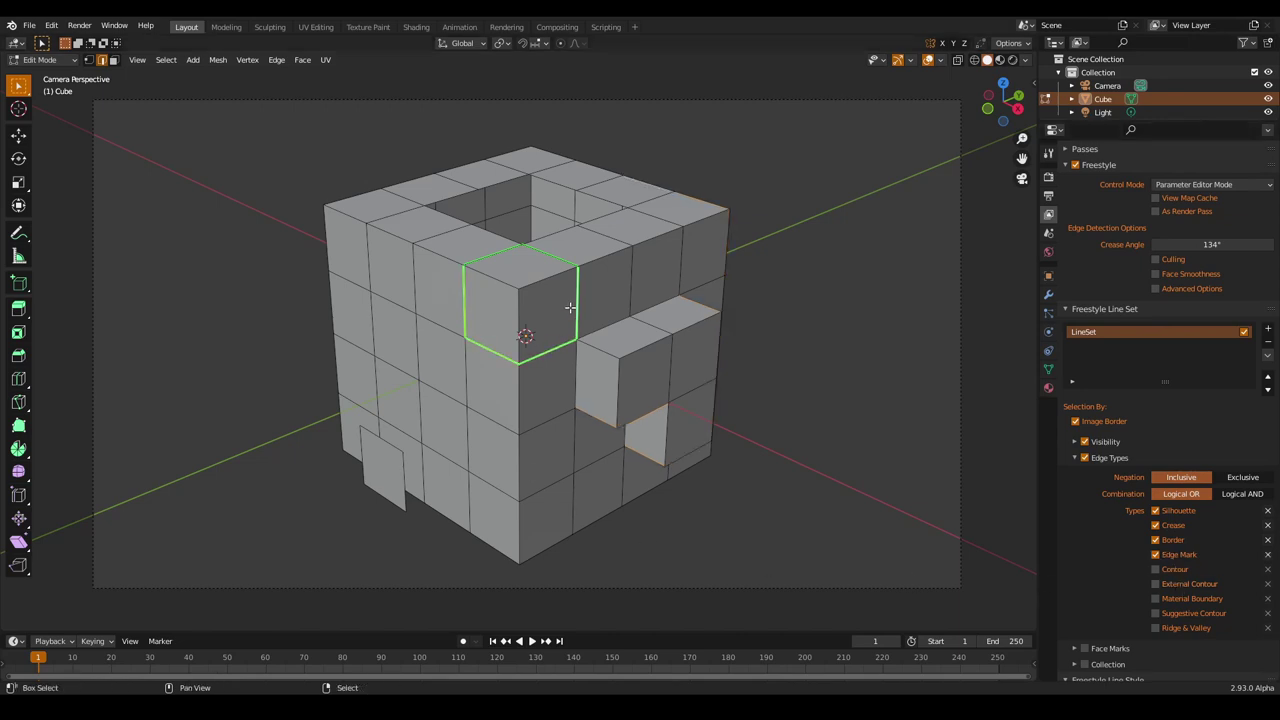
{"action": "key", "text": "alt+a"}
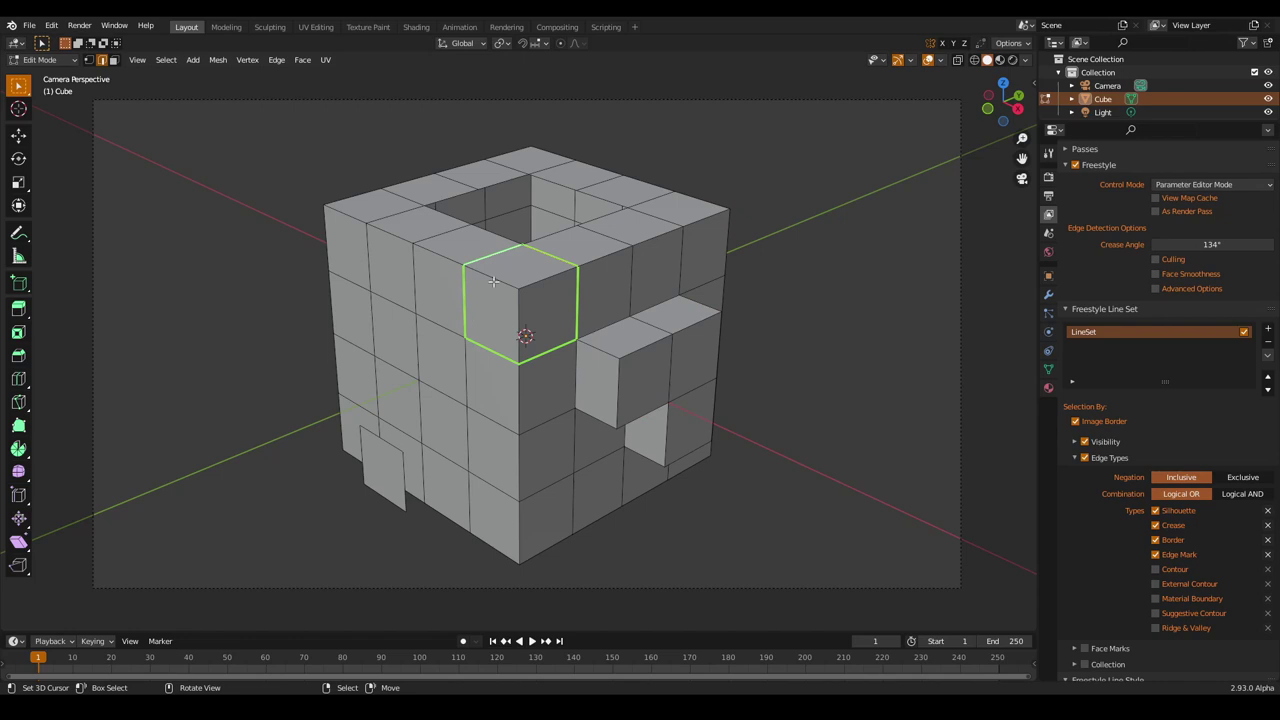
Mark the zigzag edges on the front-left face as Freestyle edges and enable Contour.
{"action": "key", "text": "ctrl+e"}
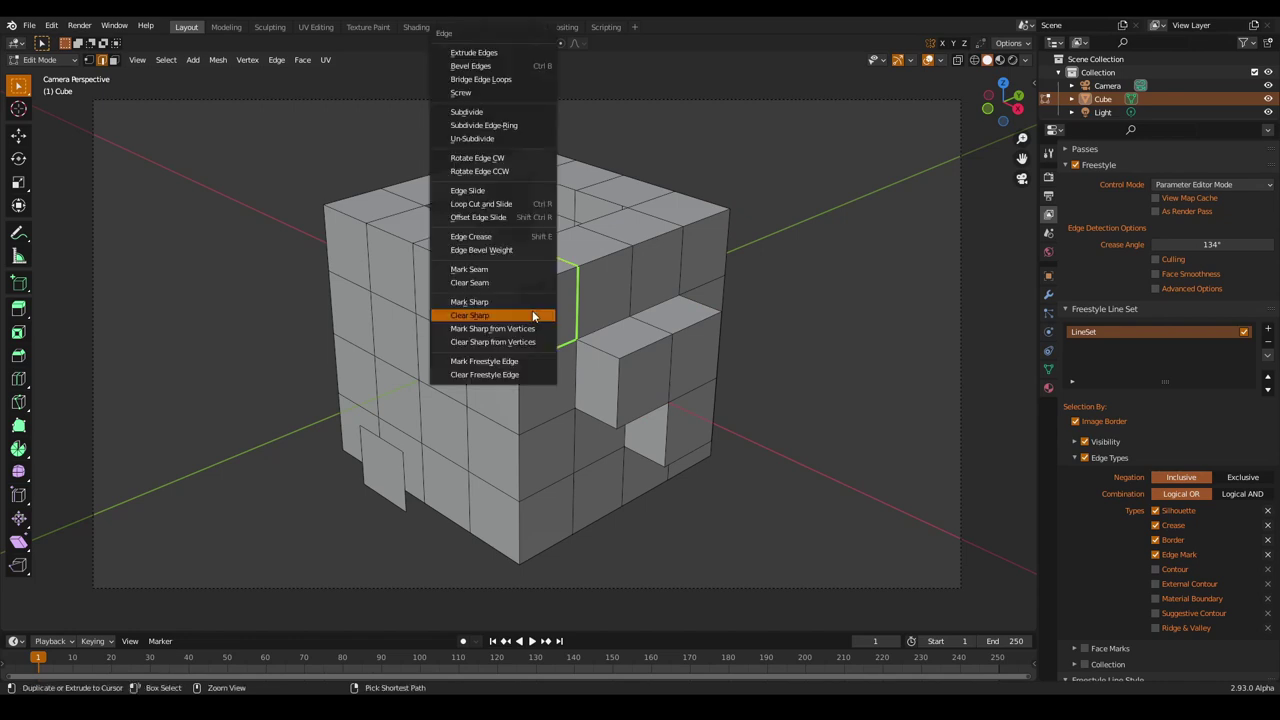
{"action": "left_click", "coordinate": [474, 363]}
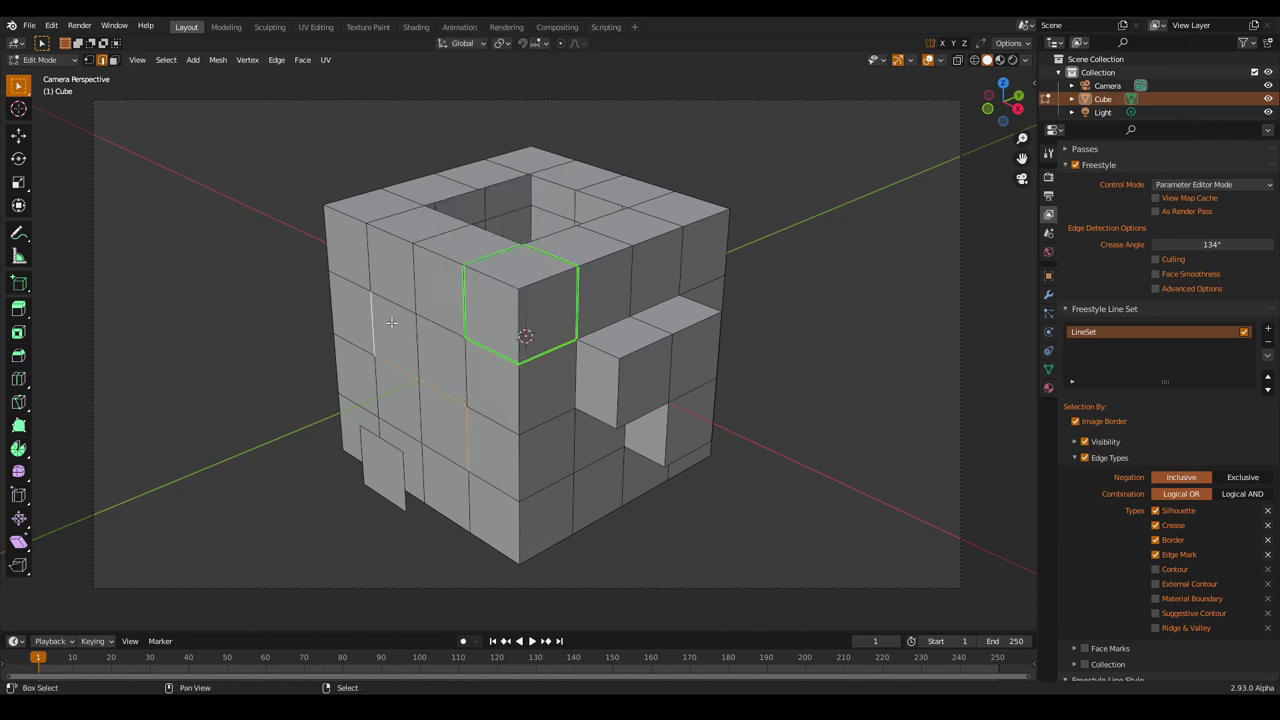
{"action": "key", "text": "ctrl+e"}
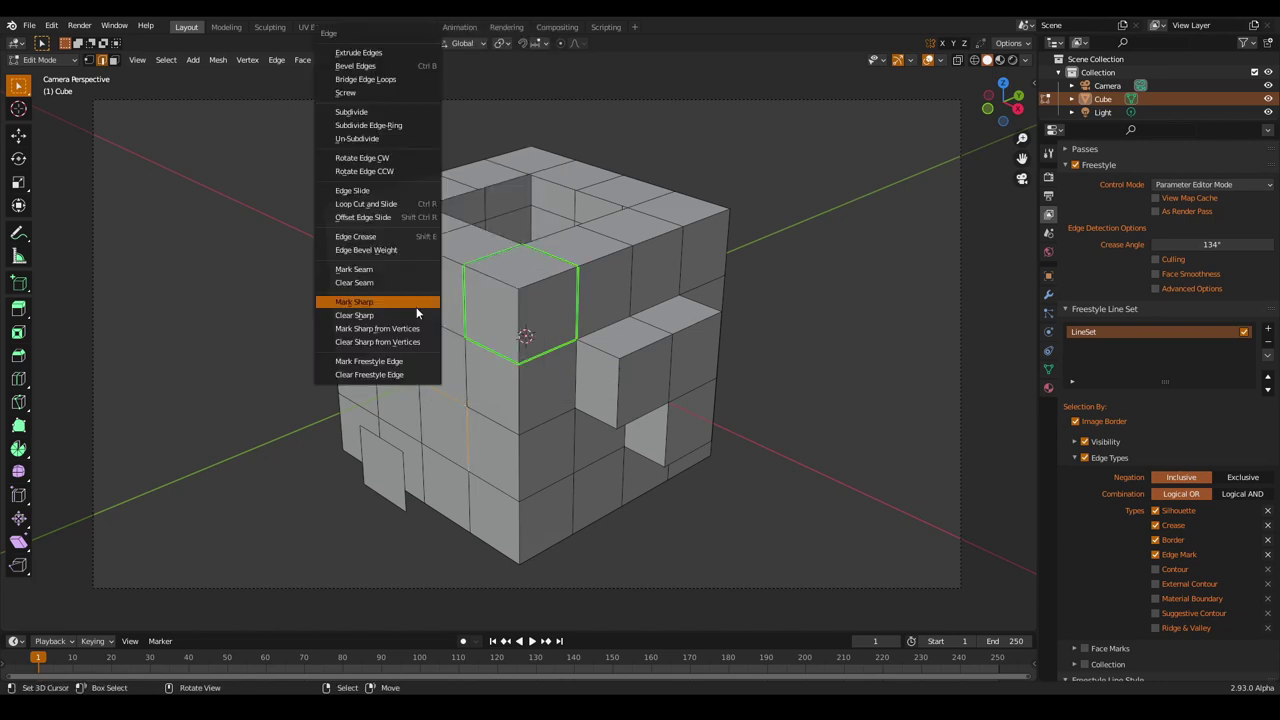
{"action": "left_click", "coordinate": [414, 362]}
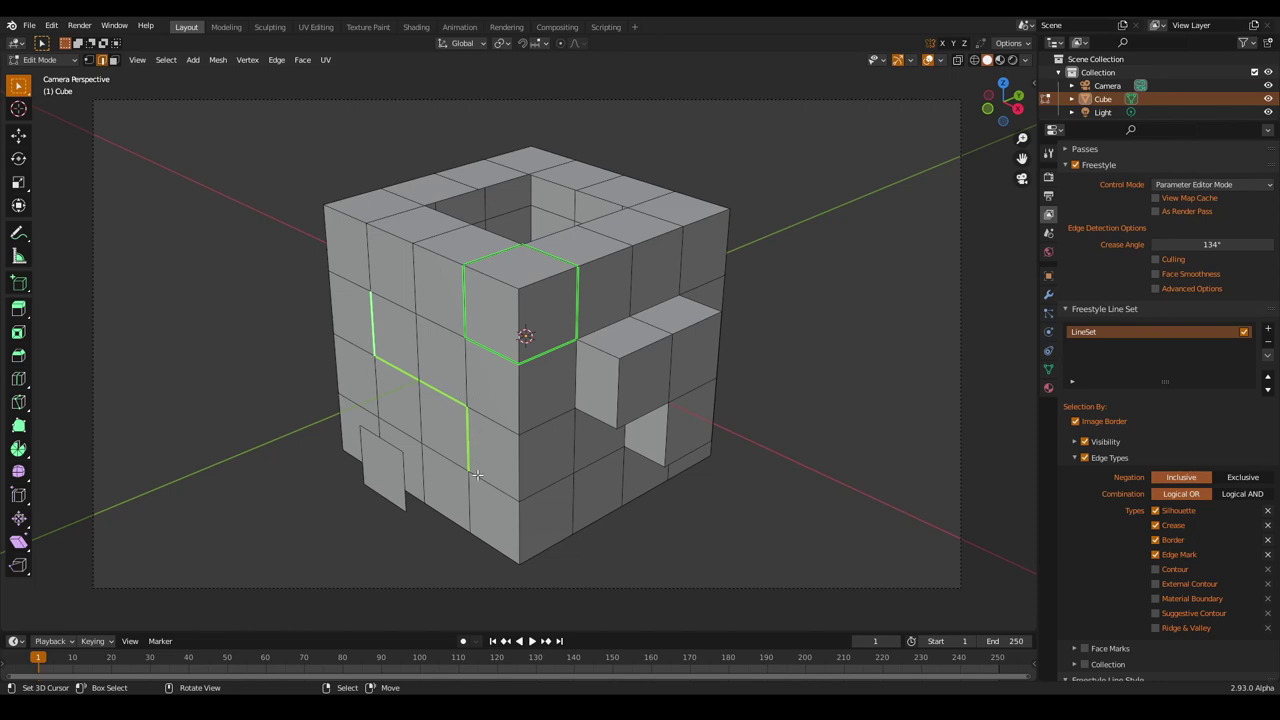
{"action": "left_click", "coordinate": [1156, 569]}
Enable External Contour in the line set and select two faces beside the top hole.
{"action": "left_click", "coordinate": [1172, 587]}
{"action": "left_click", "coordinate": [614, 226]}
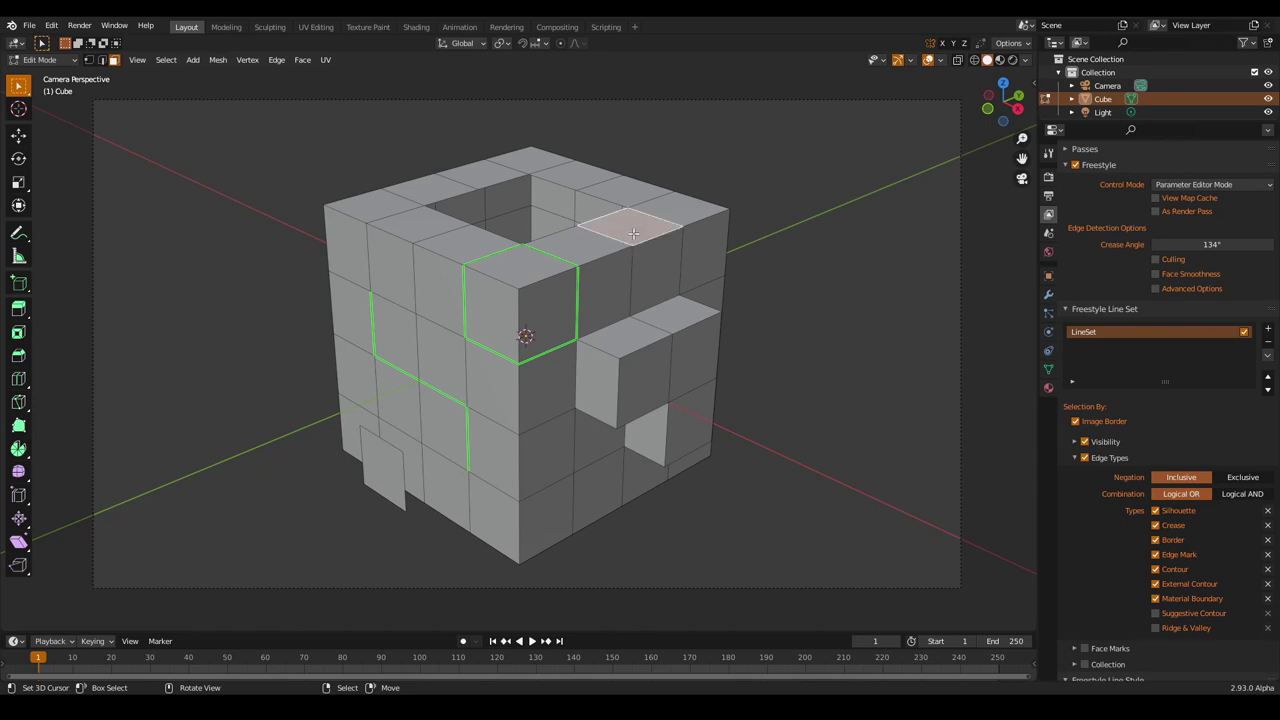
{"action": "left_click", "coordinate": [658, 262], "text": "shift"}
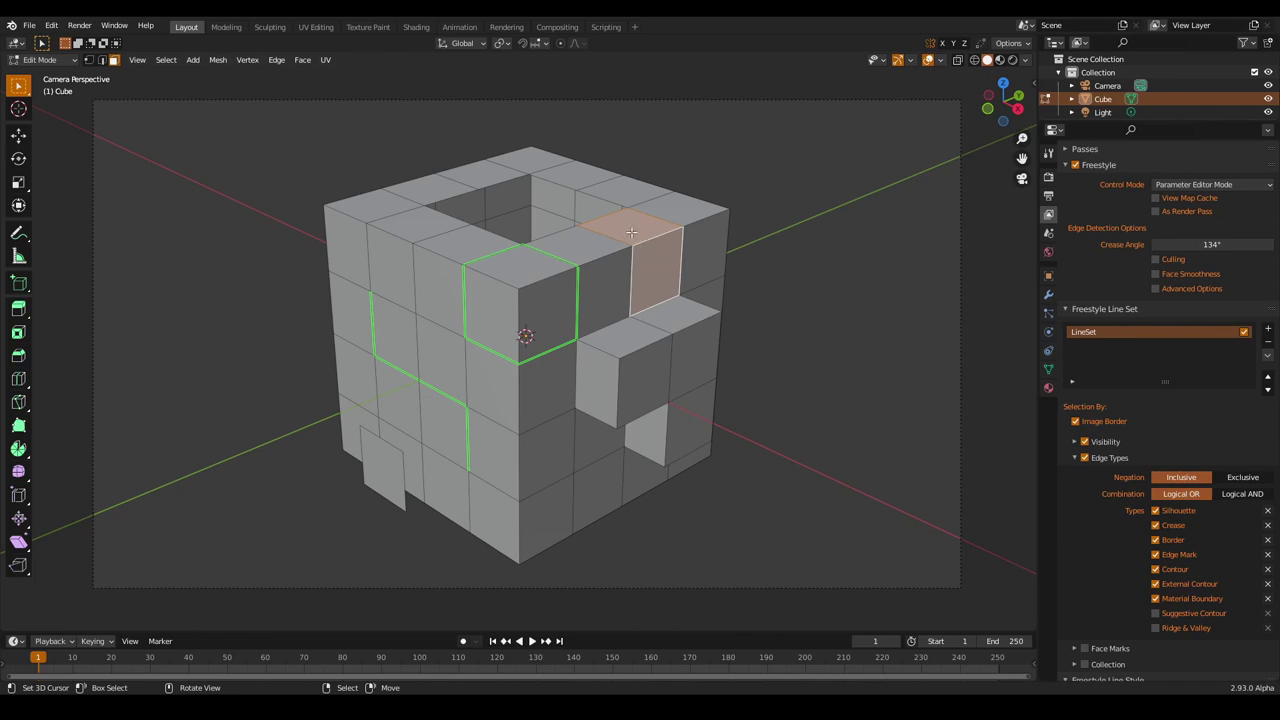
Reselect the top face by the hole, then pick its top and vertical edges in edge mode.
{"action": "key", "text": "g"}
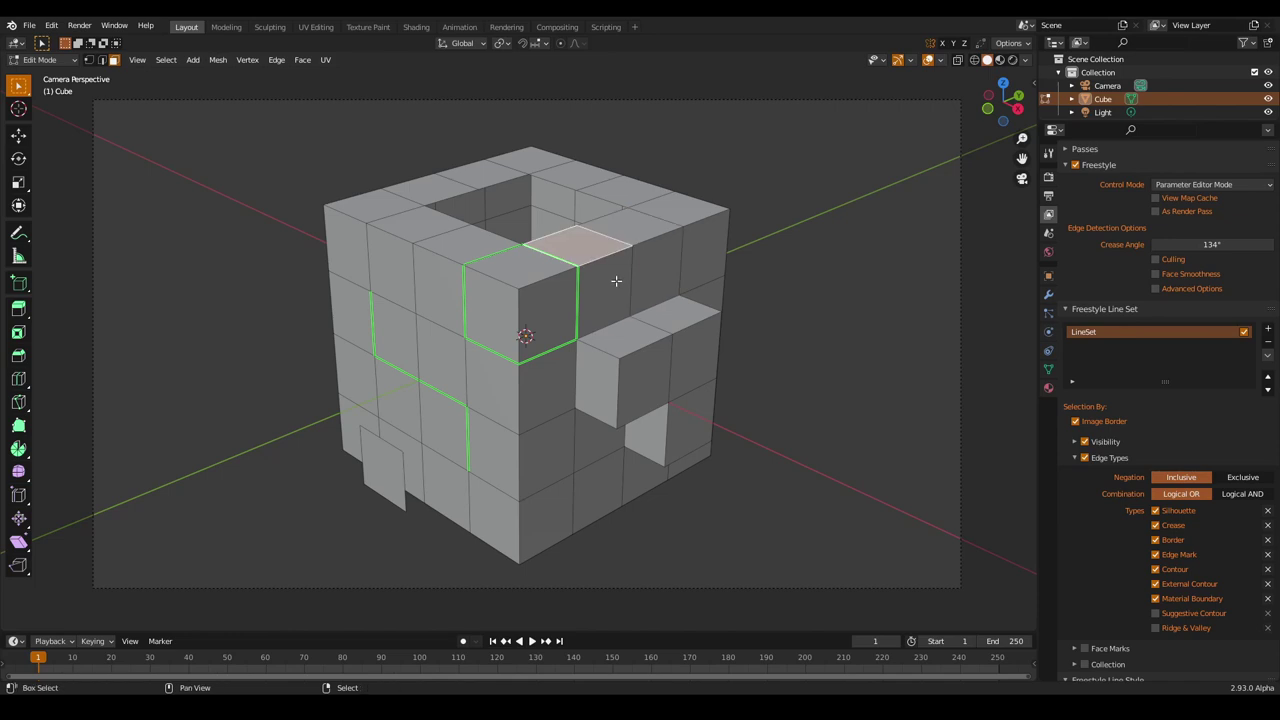
{"action": "left_click", "coordinate": [616, 280]}
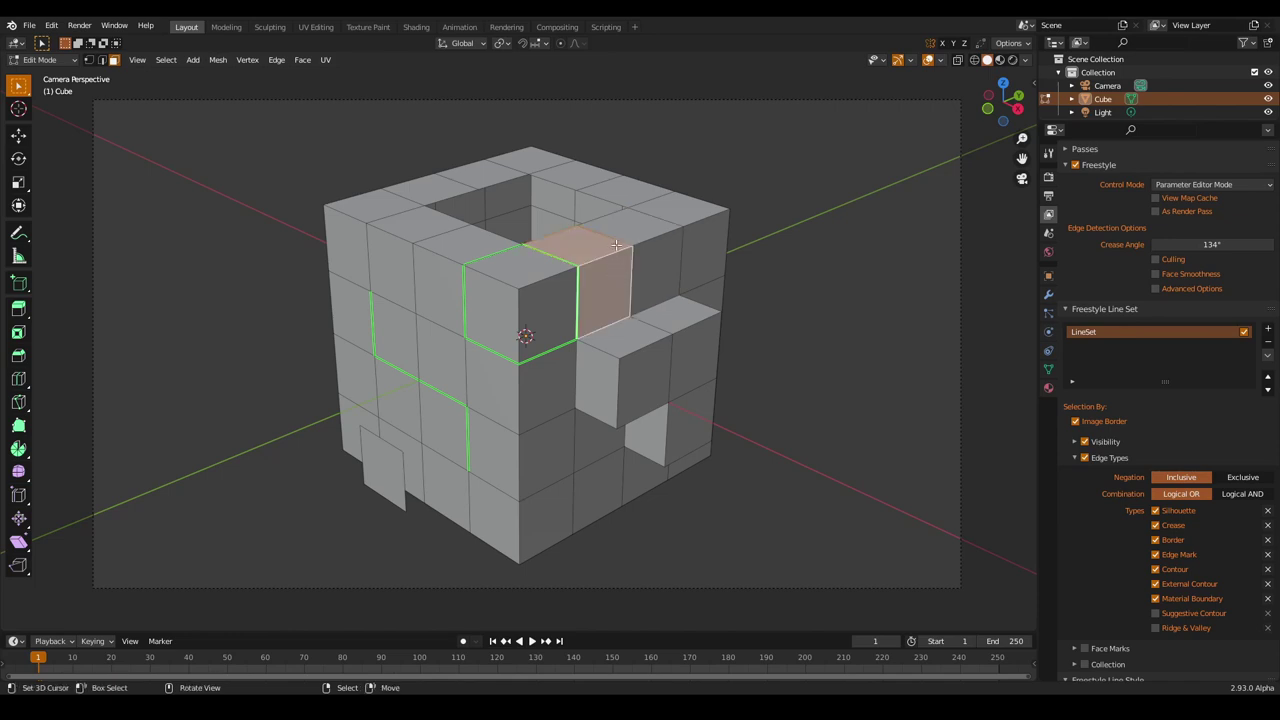
{"action": "key", "text": "2"}
{"action": "left_click", "coordinate": [614, 236]}
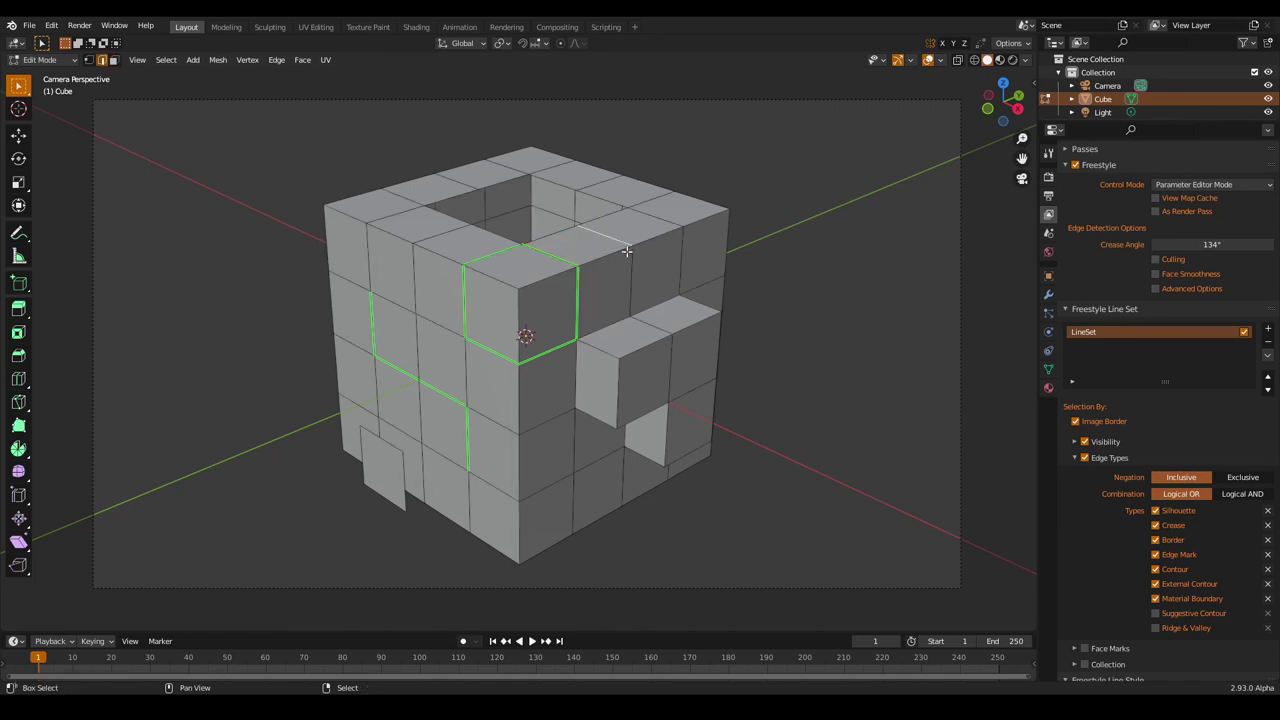
{"action": "left_click", "coordinate": [630, 266], "text": "shift"}
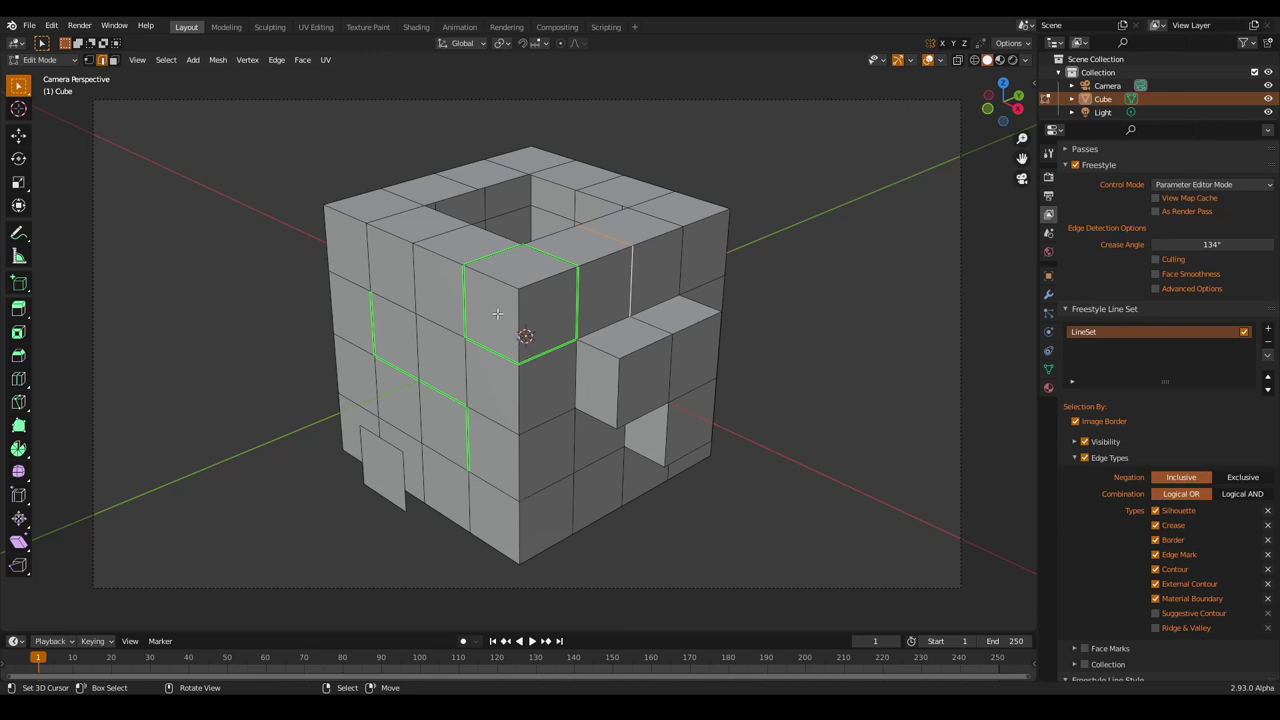
Expand Face Marks, then fold the Edge Types, Freestyle and View Layer panels.
{"action": "scroll", "coordinate": [1137, 592], "scroll_direction": "down", "scroll_amount": 4}
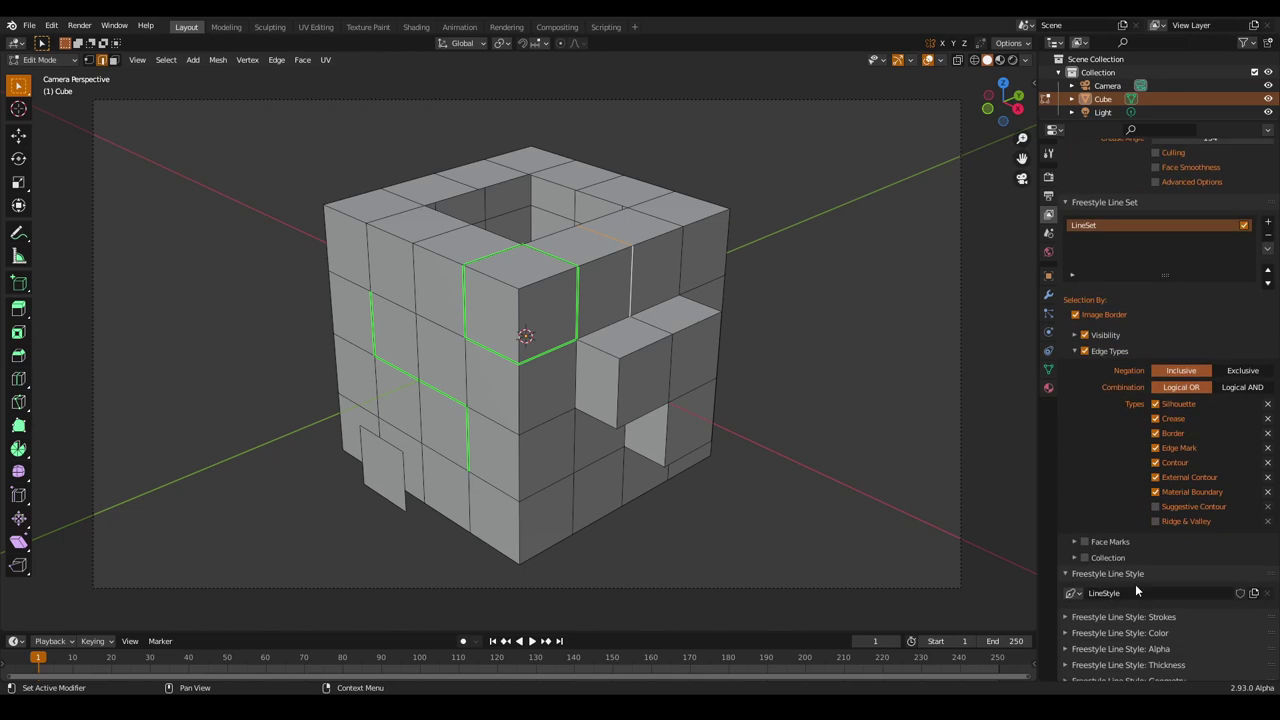
{"action": "left_click", "coordinate": [1117, 543]}
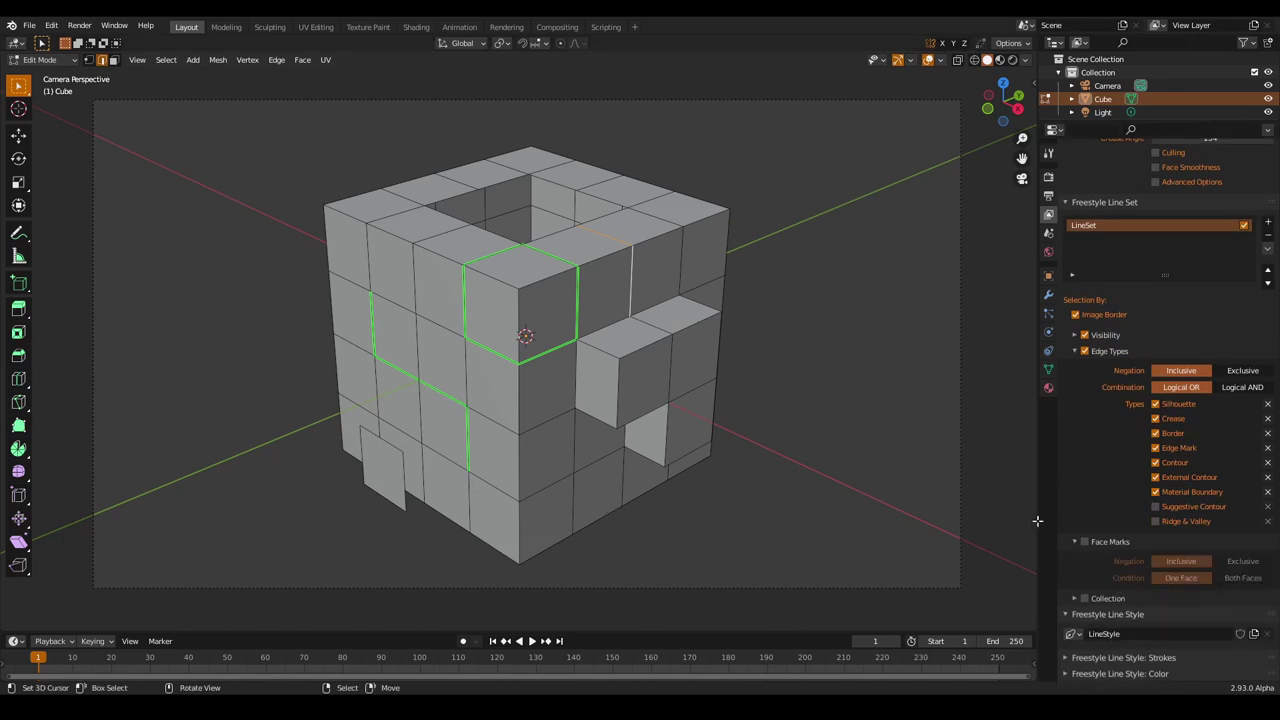
{"action": "left_click", "coordinate": [1114, 350]}
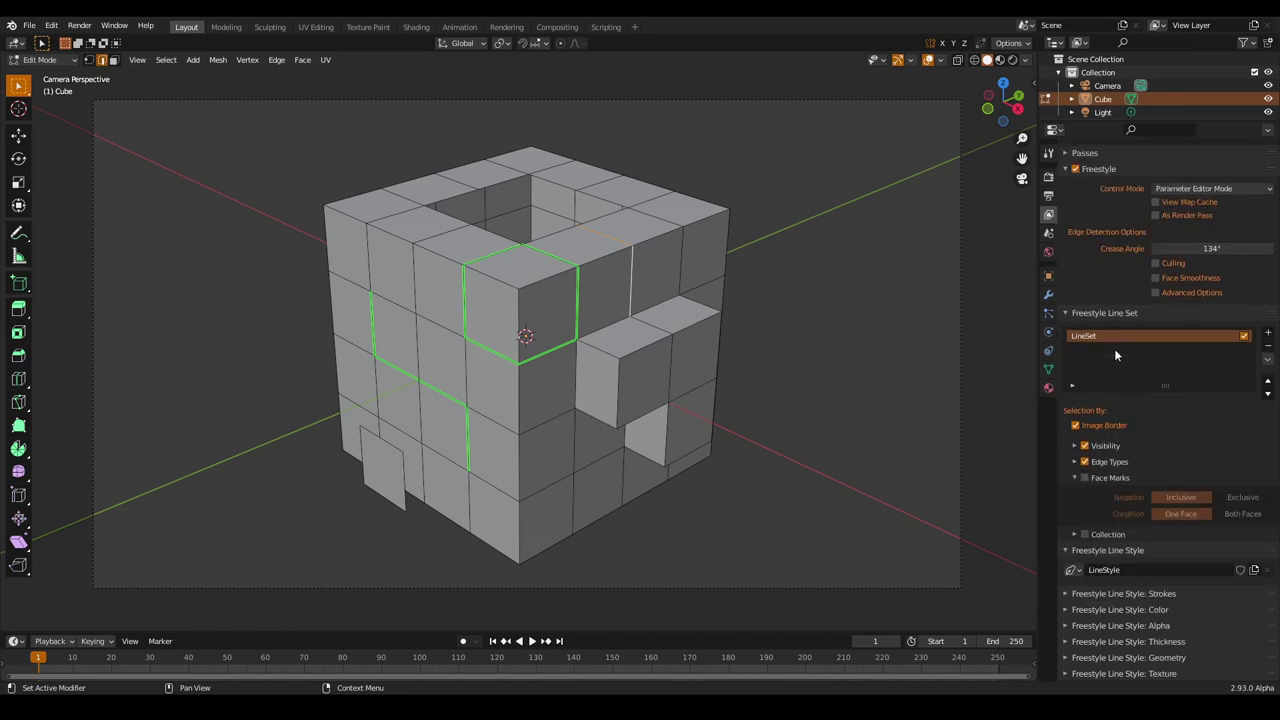
{"action": "scroll", "coordinate": [1145, 293], "scroll_direction": "up", "scroll_amount": 2}
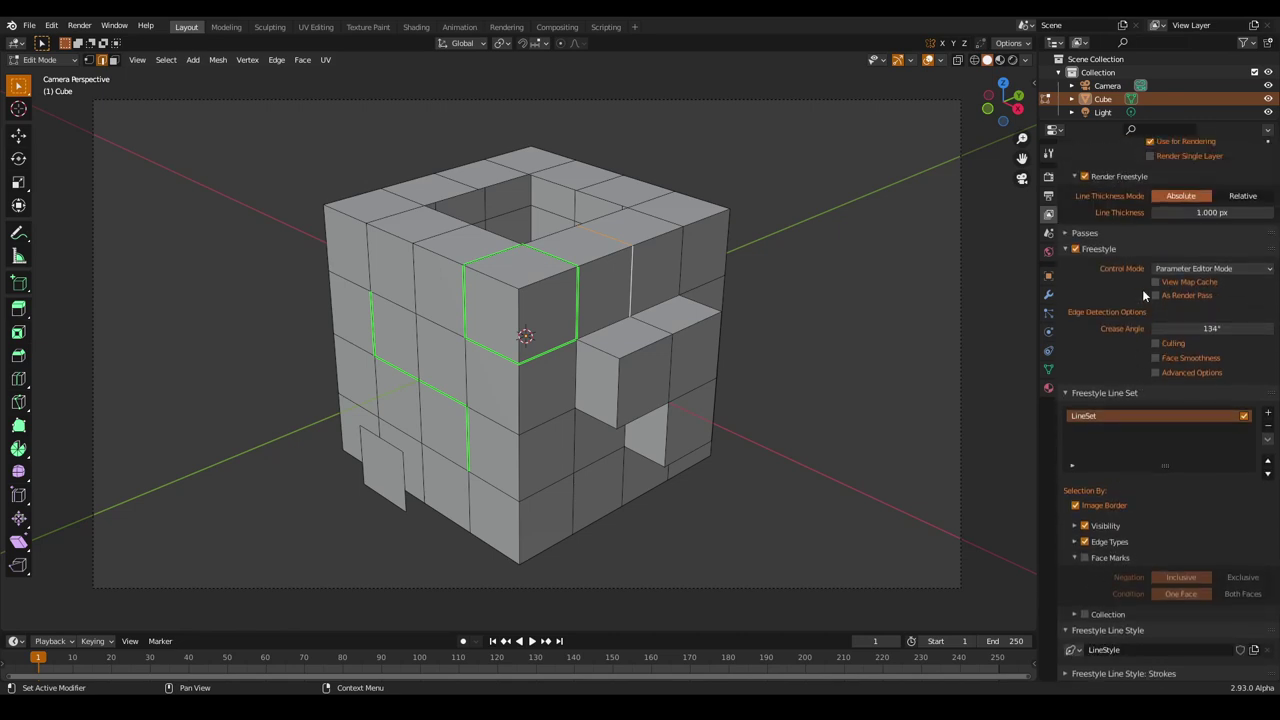
{"action": "left_click", "coordinate": [1131, 250]}
{"action": "left_click", "coordinate": [1096, 169]}
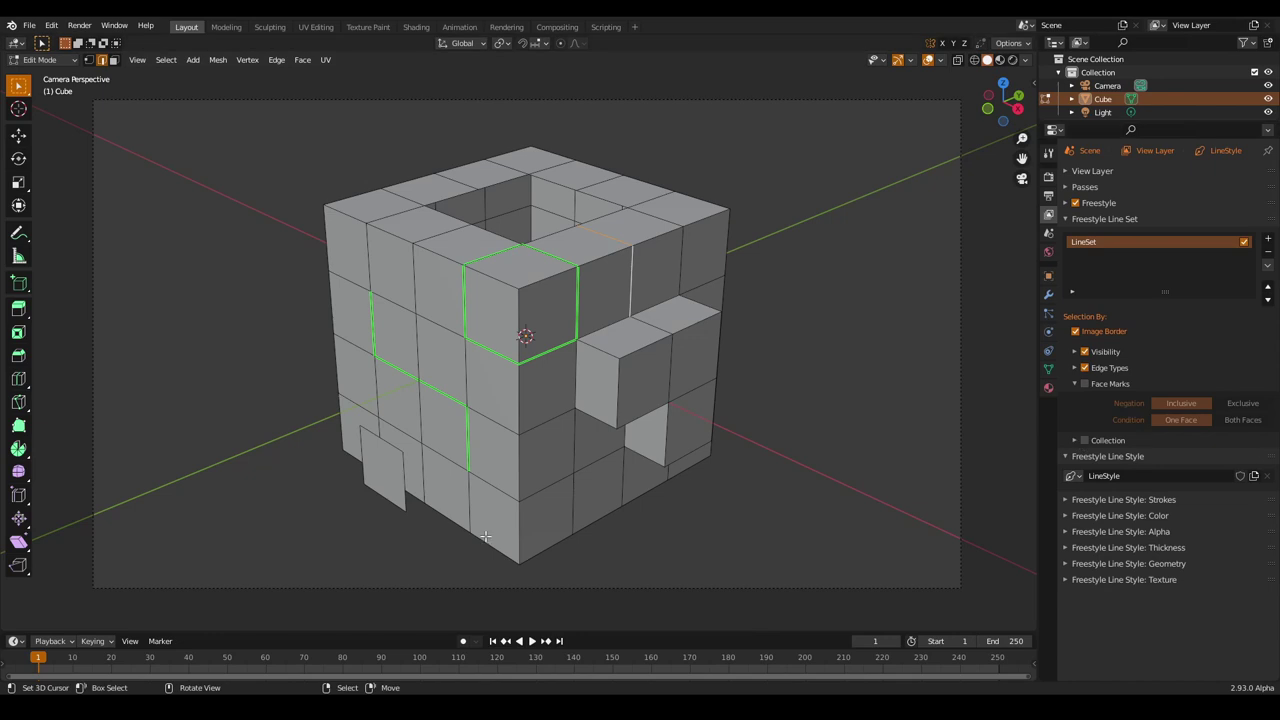
Mark the two lower front faces at the bottom corner as Freestyle faces.
{"action": "left_click", "coordinate": [486, 530]}
{"action": "left_click", "coordinate": [530, 520], "text": "shift"}
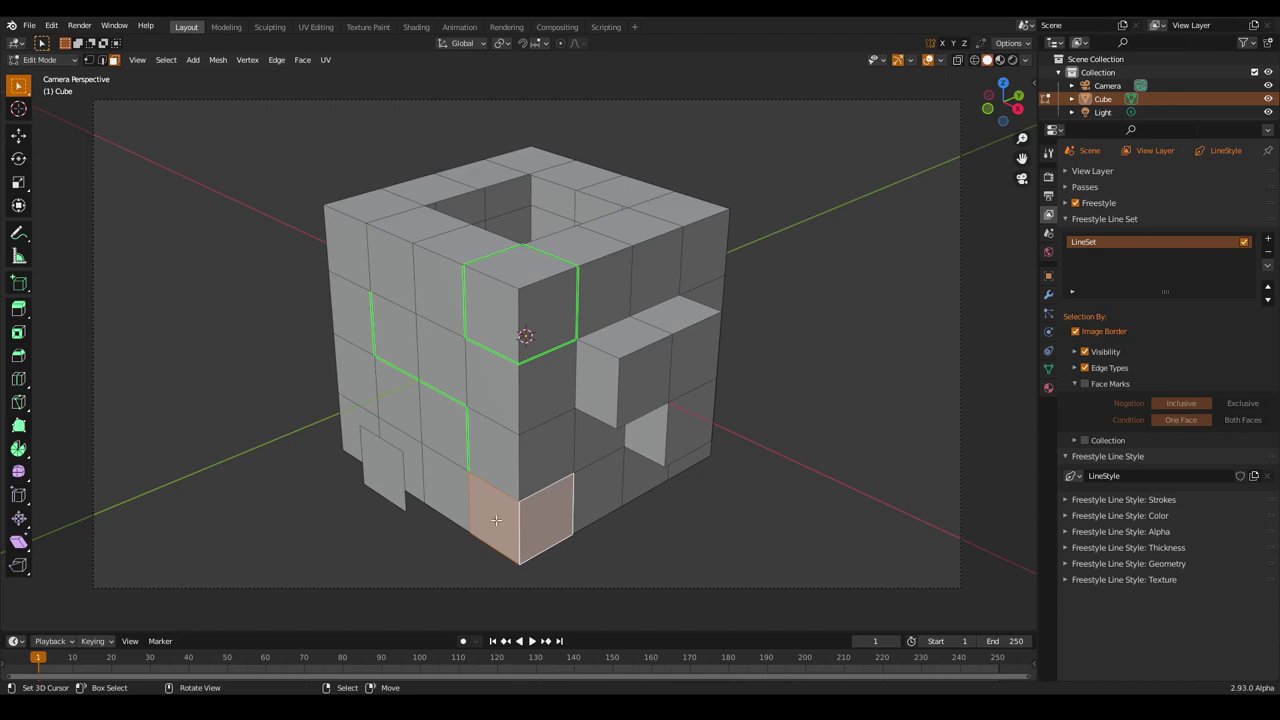
{"action": "key", "text": "ctrl+f"}
{"action": "mouse_move", "coordinate": [558, 524]}
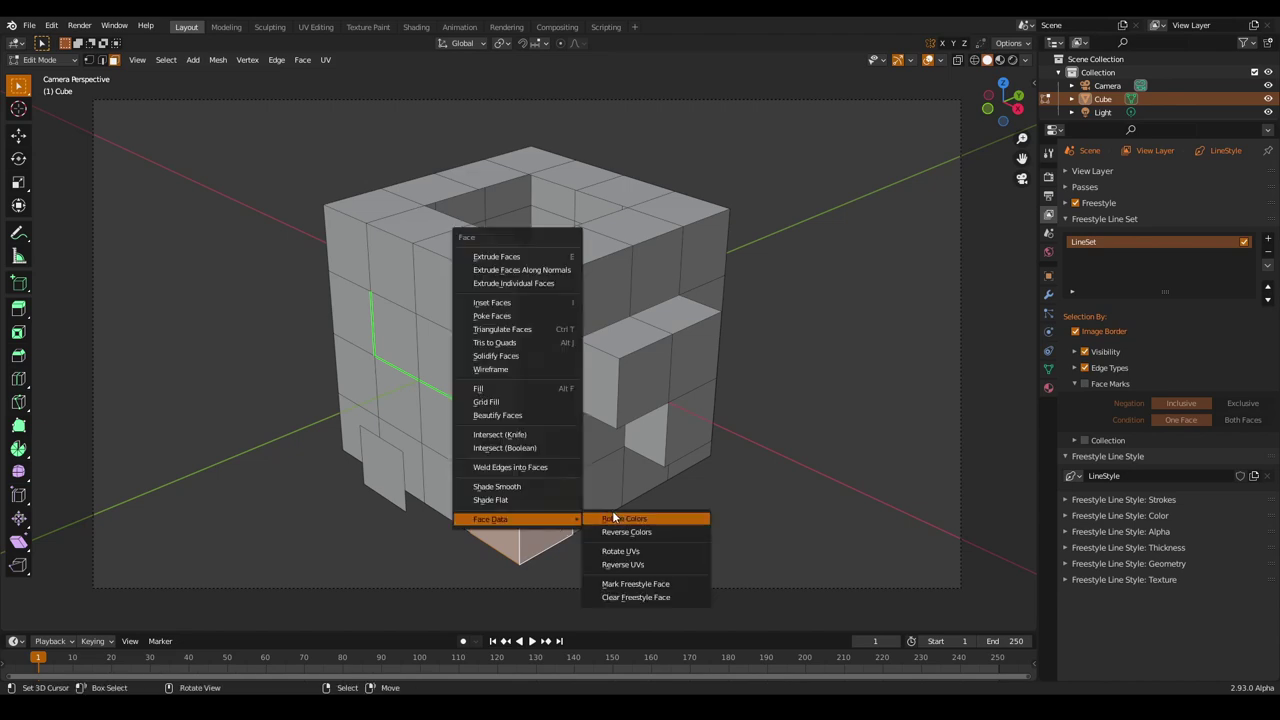
{"action": "left_click", "coordinate": [645, 584]}
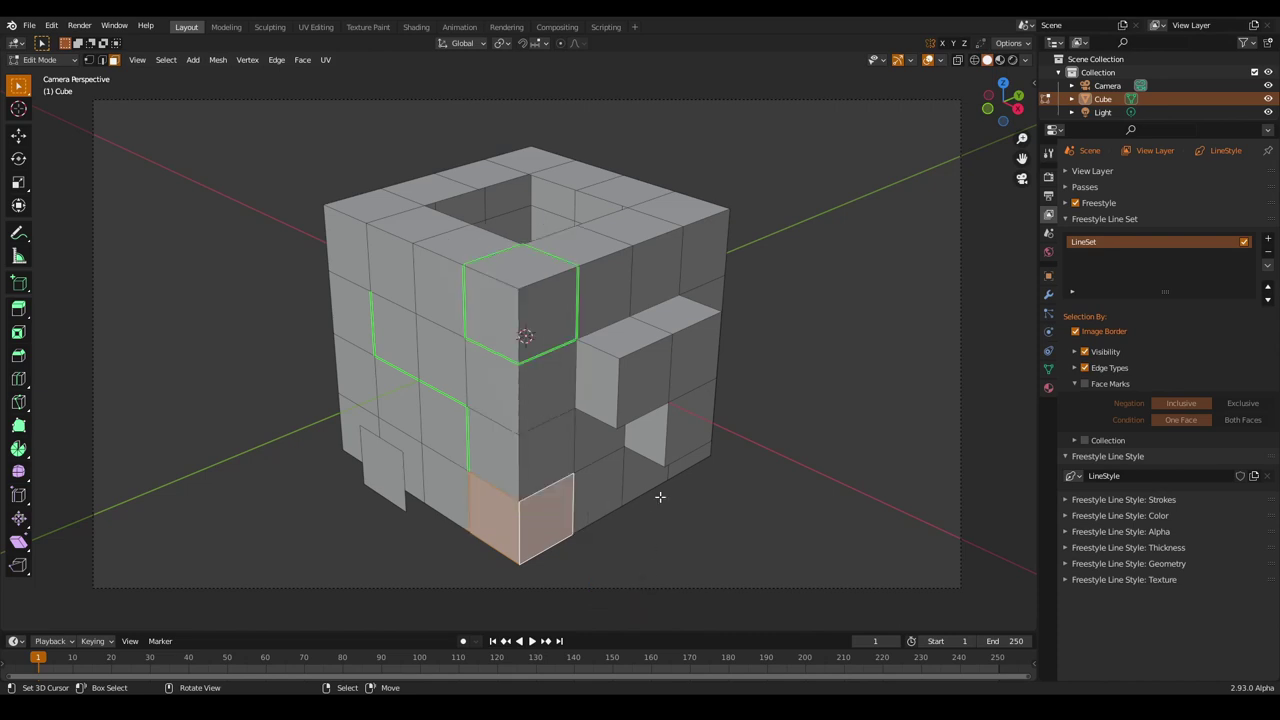
Check the marked faces by reselecting them, then deselect everything to show the green marks.
{"action": "left_click", "coordinate": [660, 497]}
{"action": "left_click", "coordinate": [510, 525]}
{"action": "left_click", "coordinate": [546, 522]}
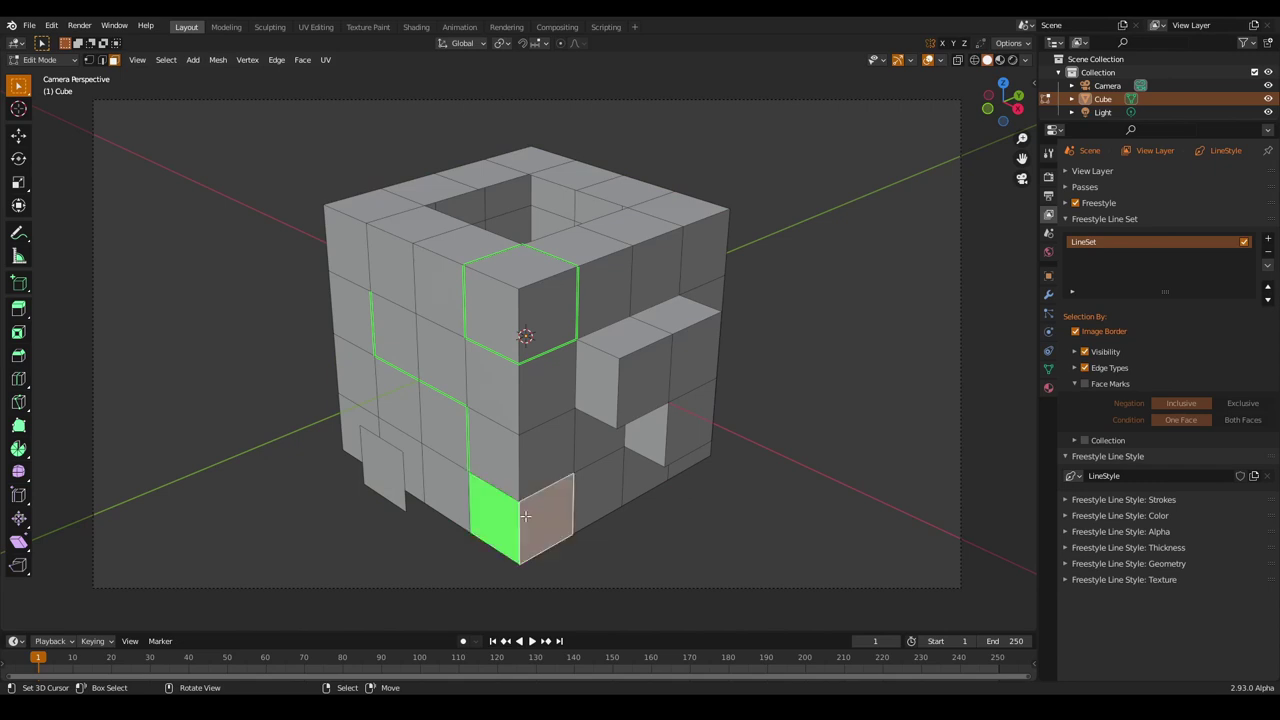
{"action": "key", "text": "a"}
{"action": "key", "text": "alt+a"}
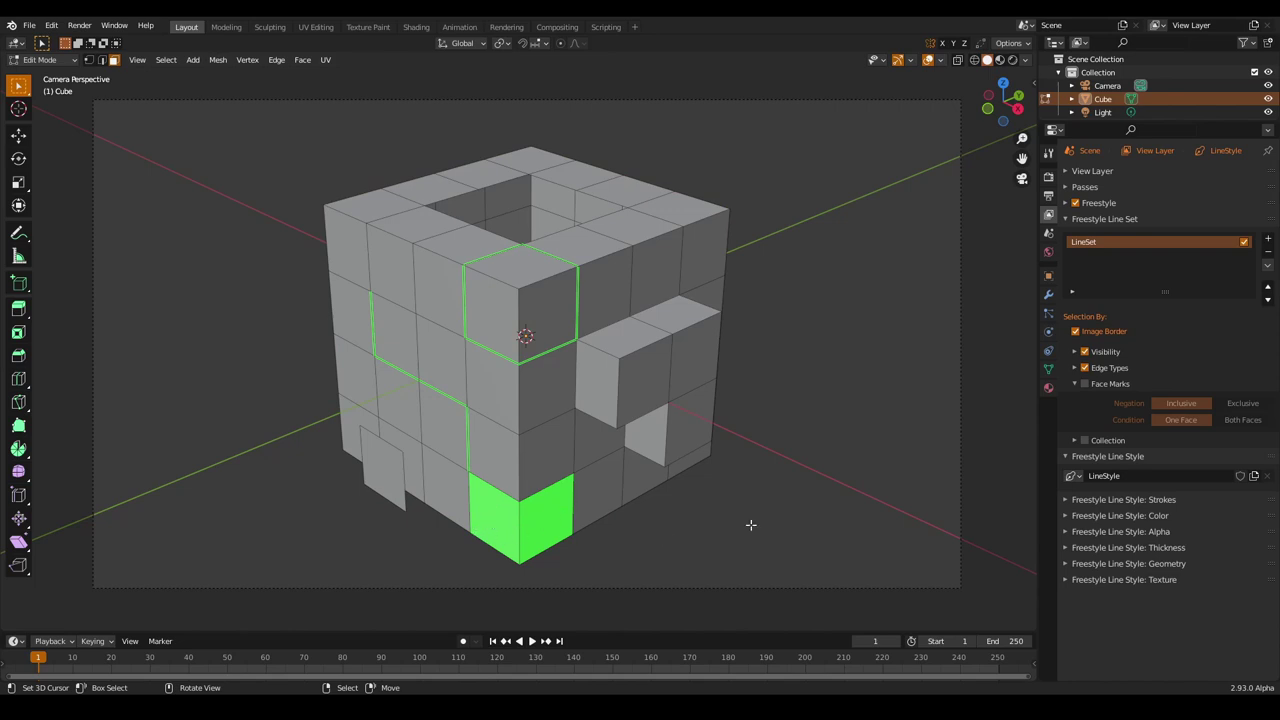
Enable the line set's Face Marks filter and set it to Exclusive.
{"action": "left_click", "coordinate": [1086, 384]}
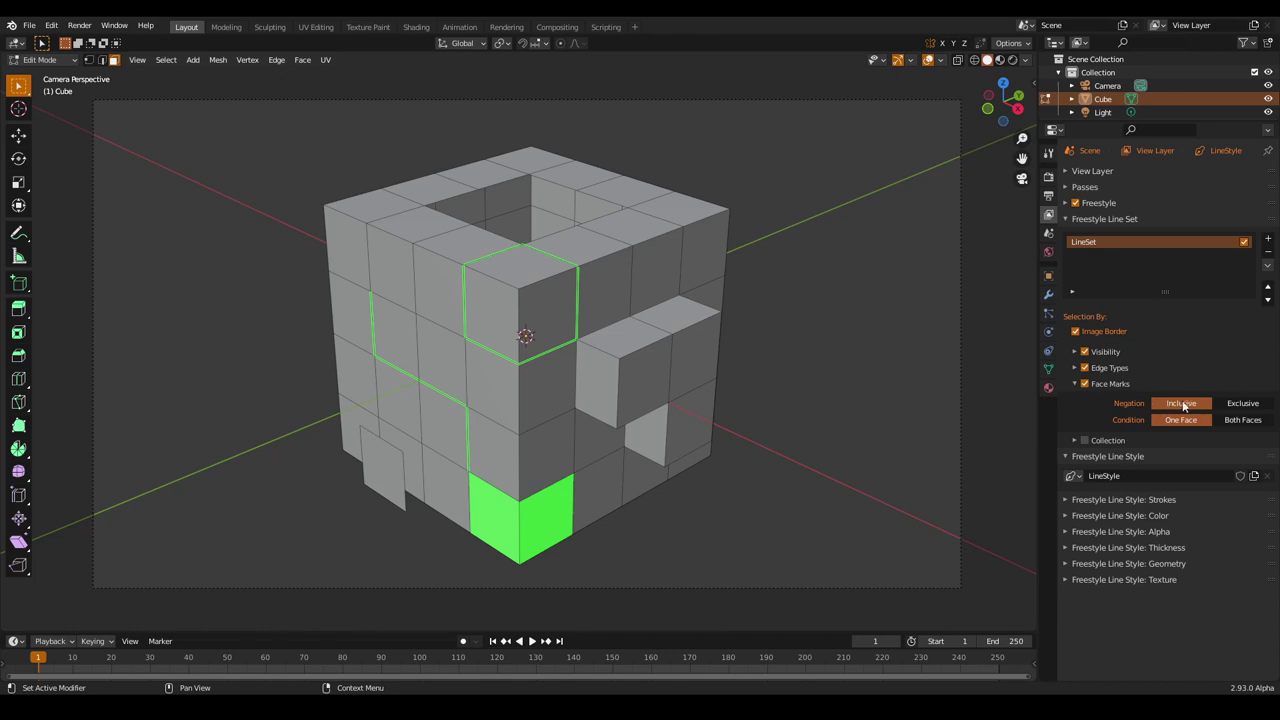
{"action": "left_click", "coordinate": [1240, 403]}
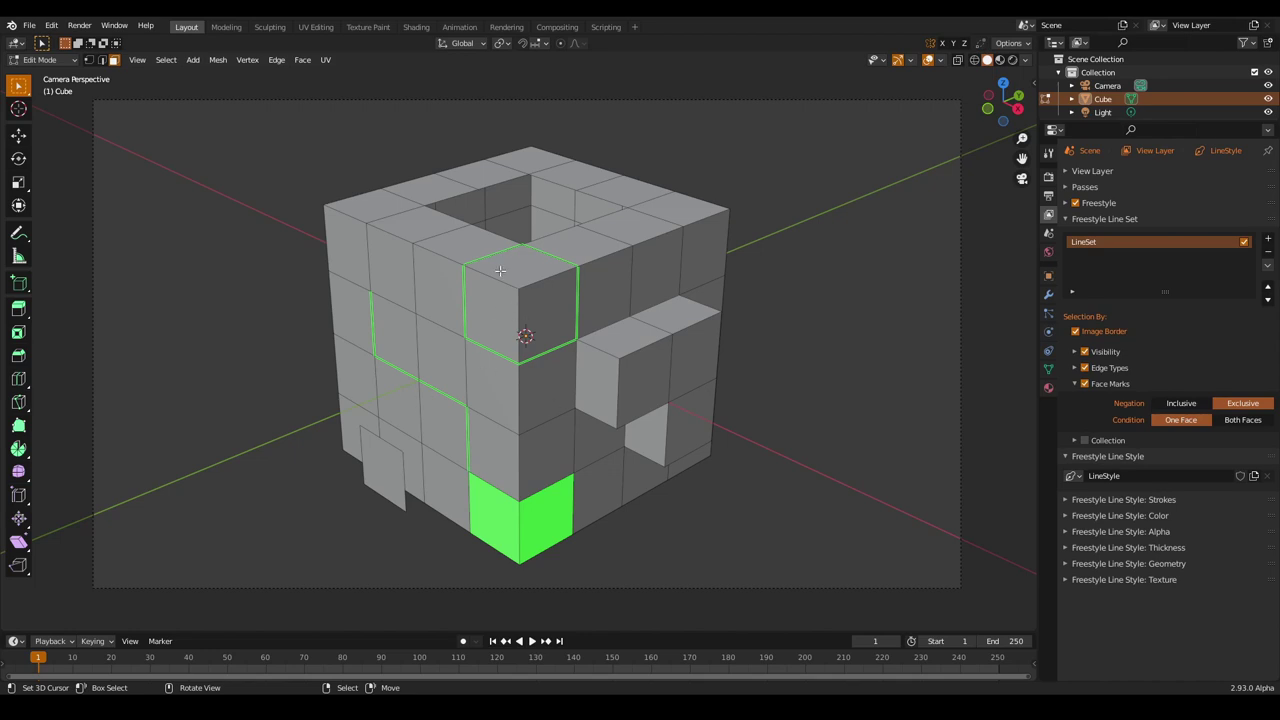
Return to Object Mode and turn off Freestyle's As Render Pass, leaving view map caching off.
{"action": "key", "text": "Tab"}
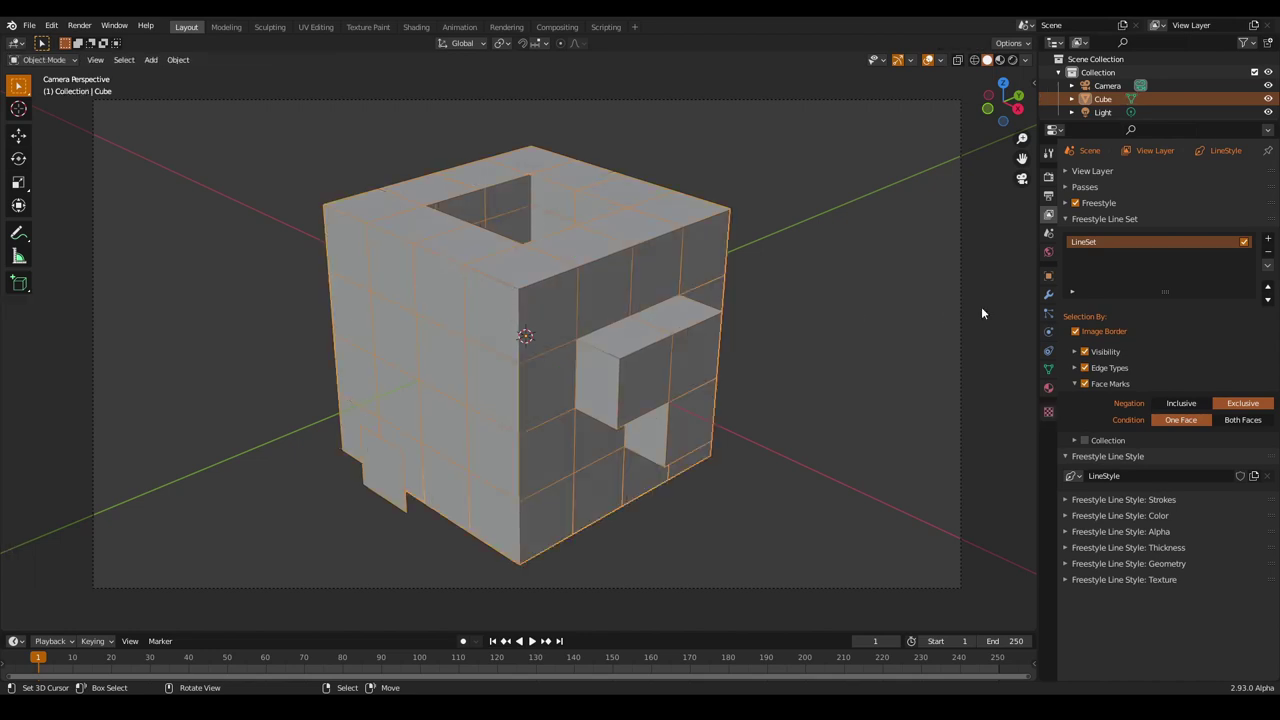
{"action": "left_click", "coordinate": [1100, 218]}
{"action": "left_click", "coordinate": [1100, 204]}
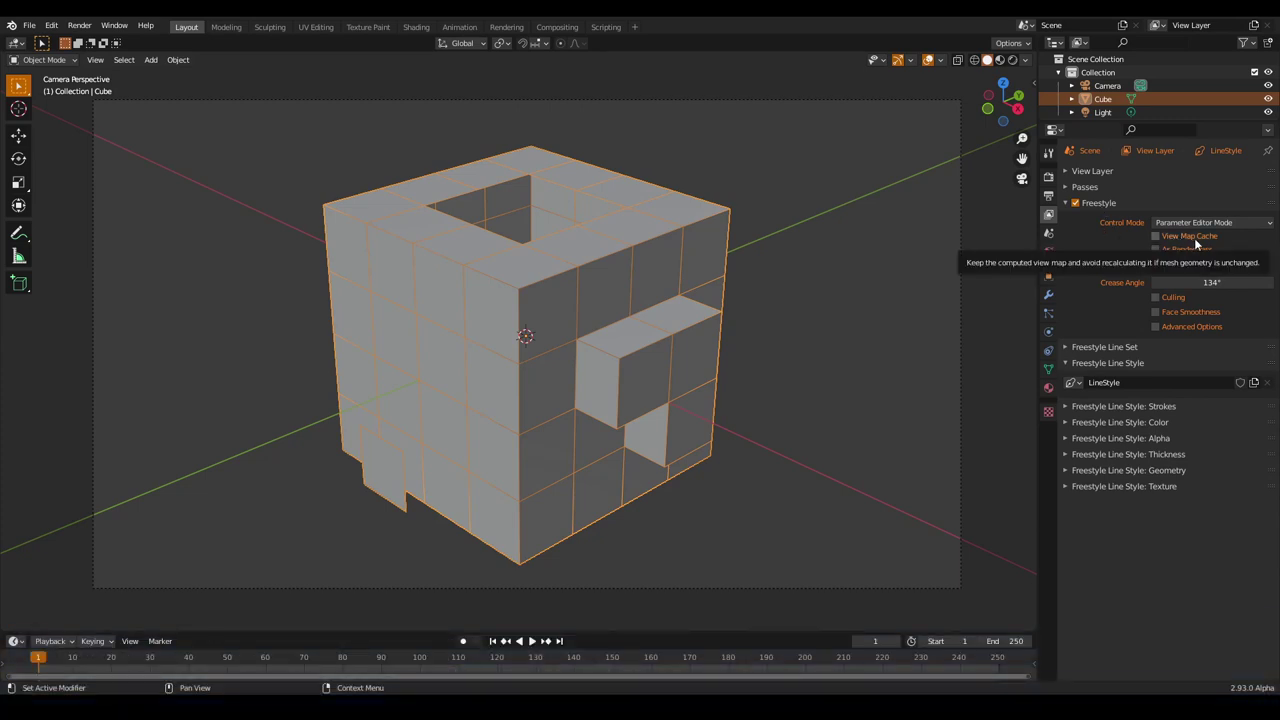
{"action": "left_click", "coordinate": [1173, 235]}
{"action": "left_click", "coordinate": [1178, 238]}
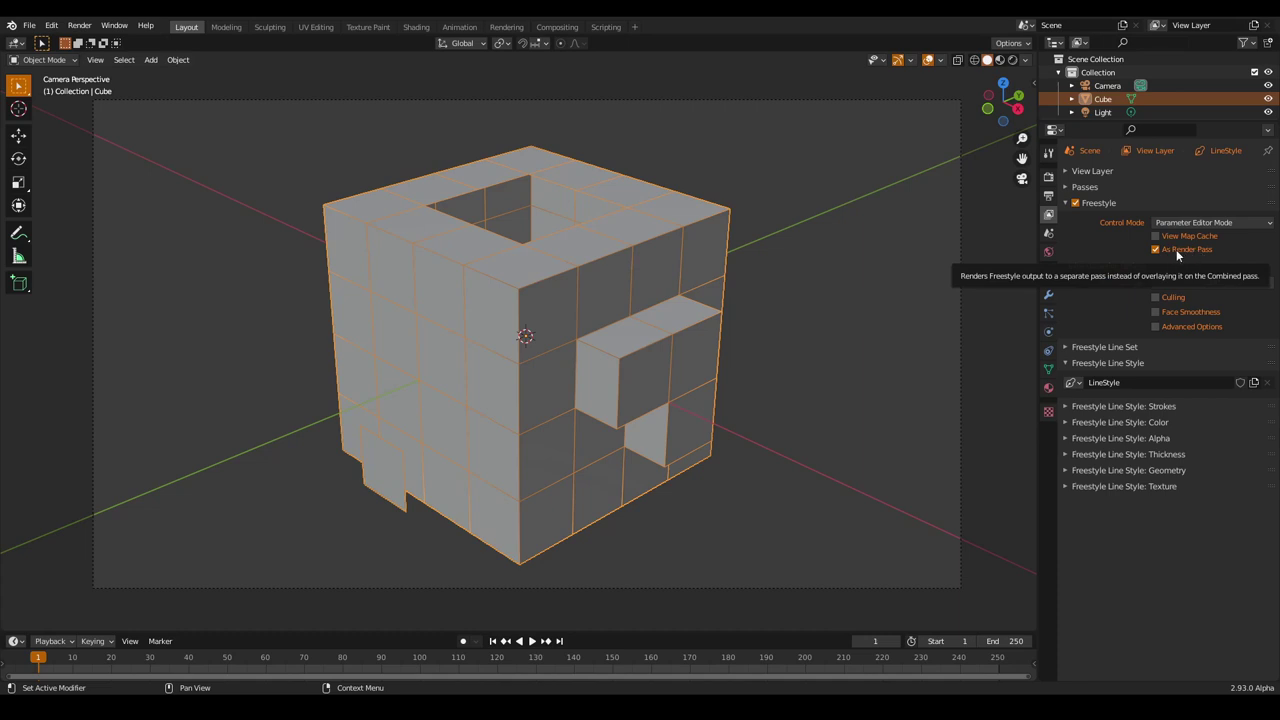
{"action": "left_click", "coordinate": [1162, 251]}
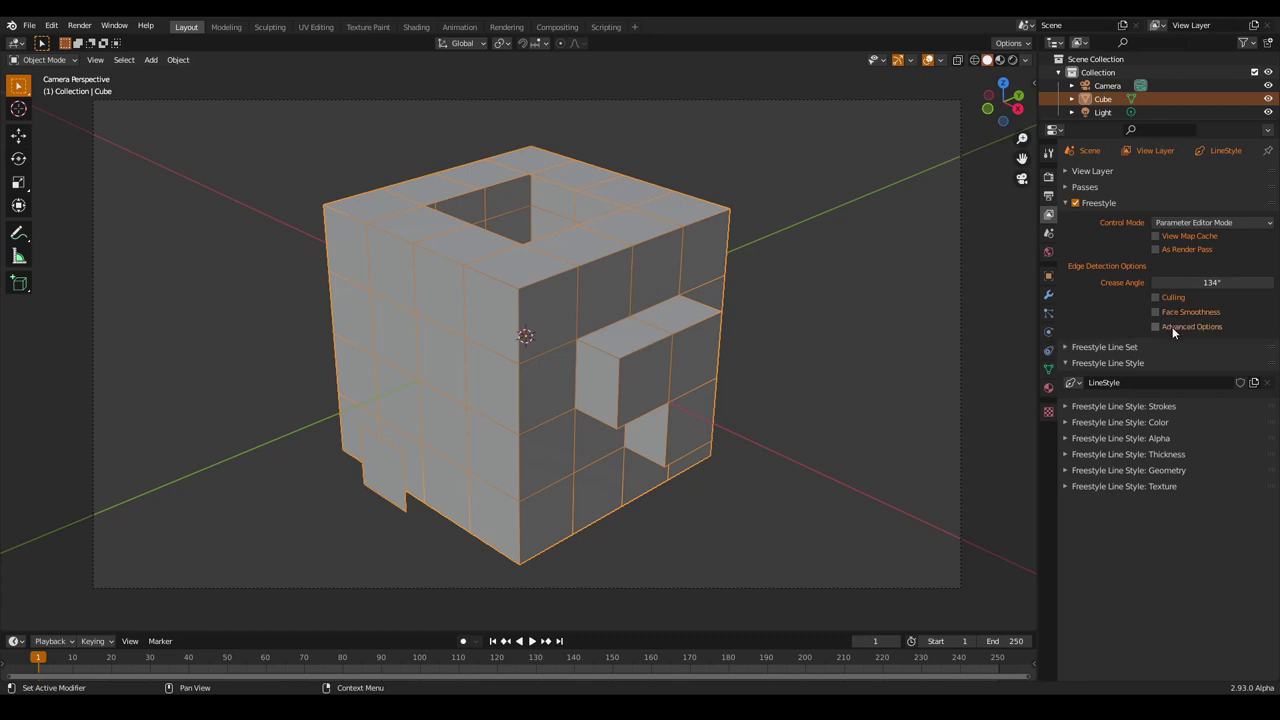
Toggle Advanced Options on and off, then swap the Freestyle panel for the Line Set panel.
{"action": "left_click", "coordinate": [1172, 327]}
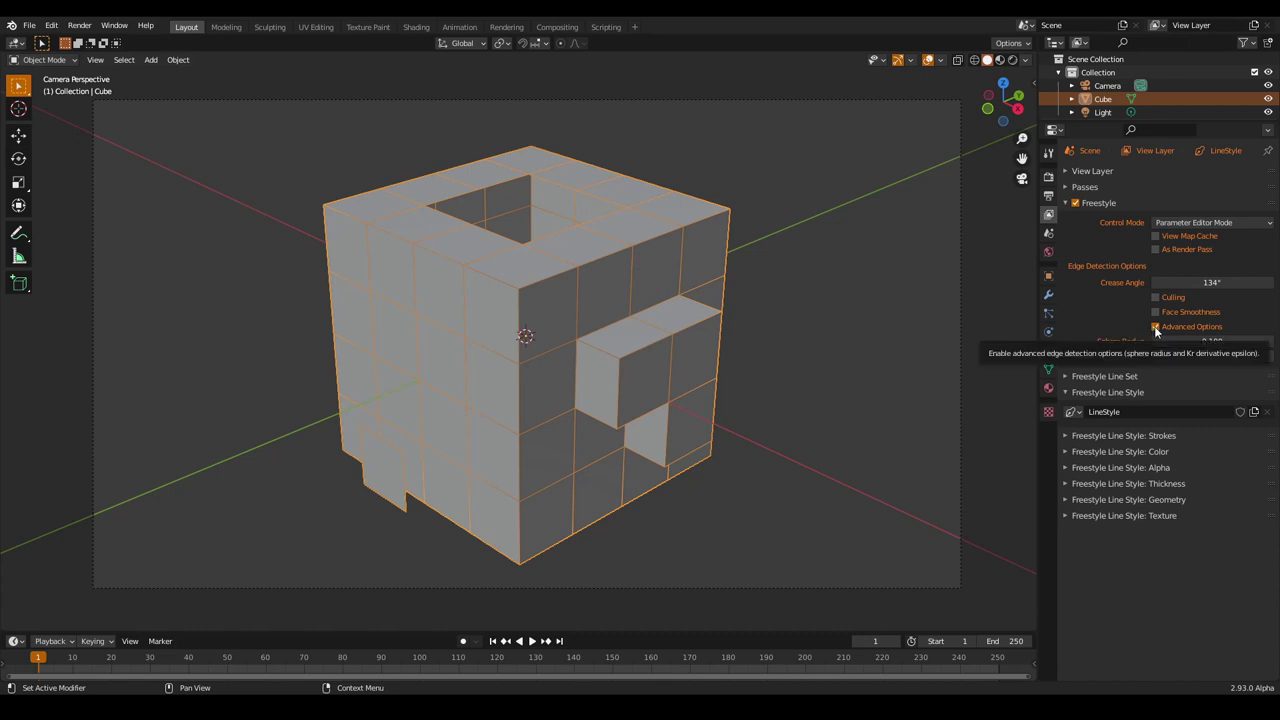
{"action": "left_click", "coordinate": [1156, 327]}
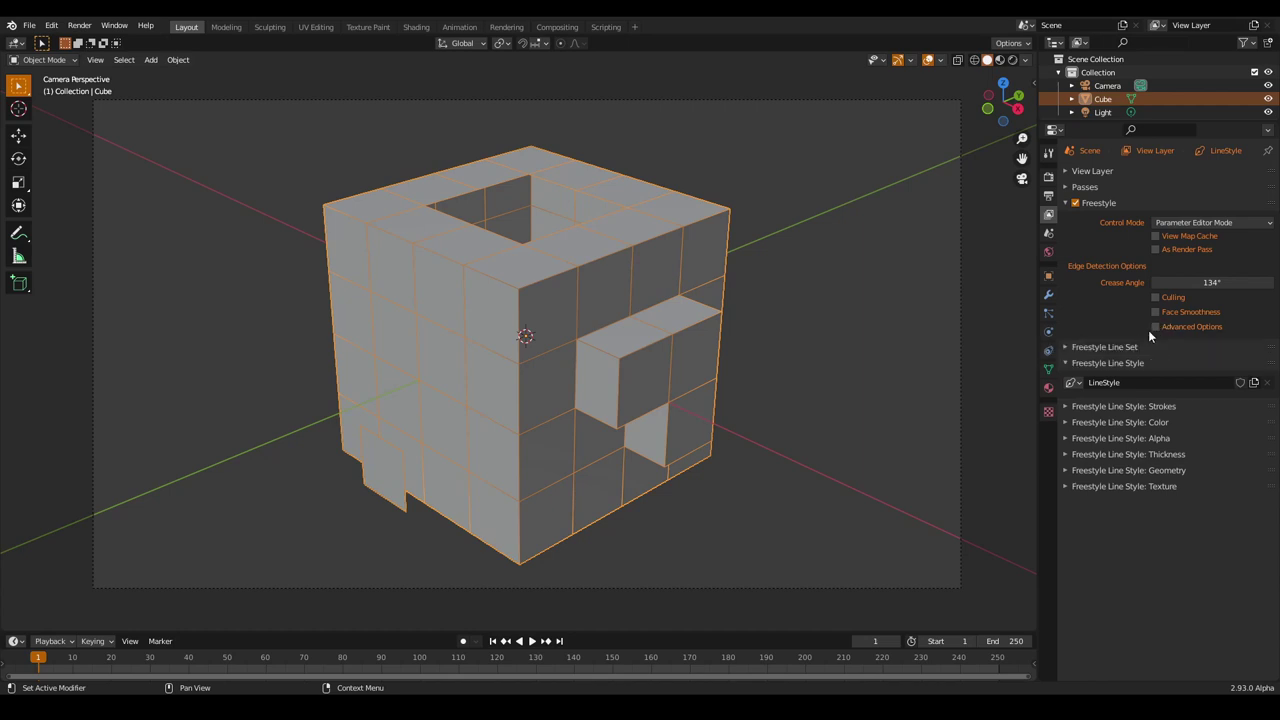
{"action": "left_click", "coordinate": [1108, 204]}
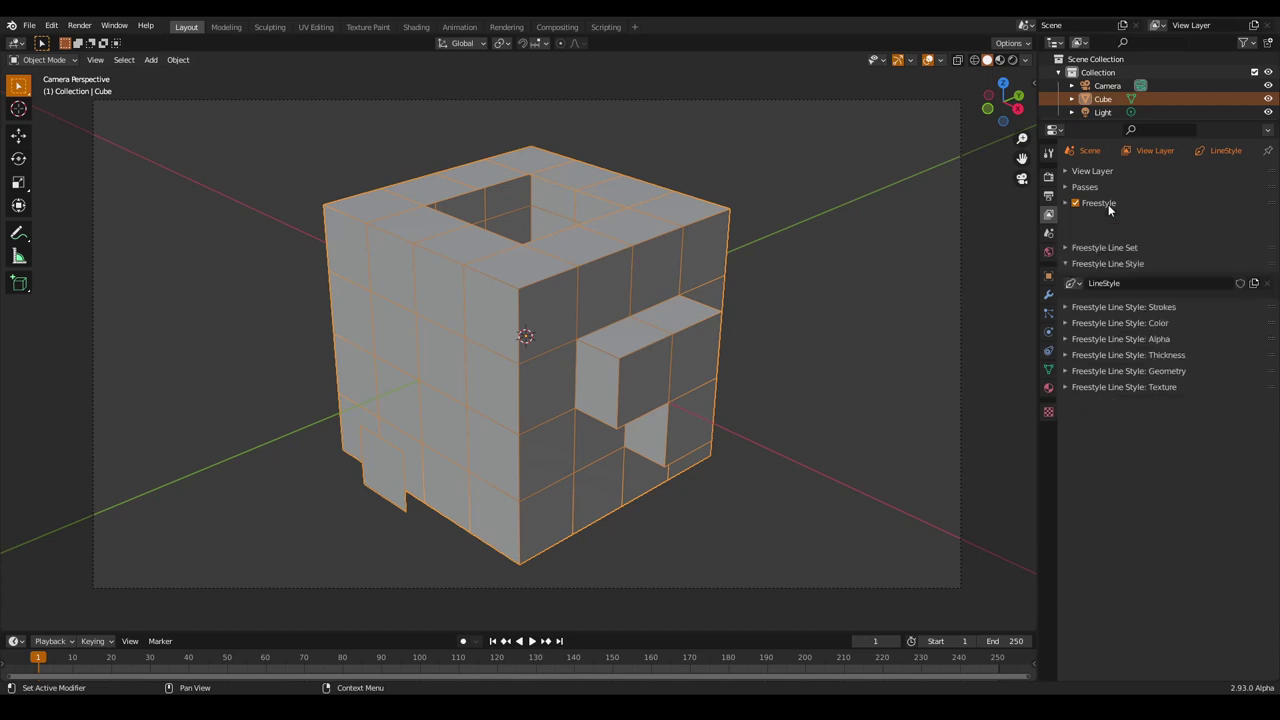
{"action": "left_click", "coordinate": [1106, 220]}
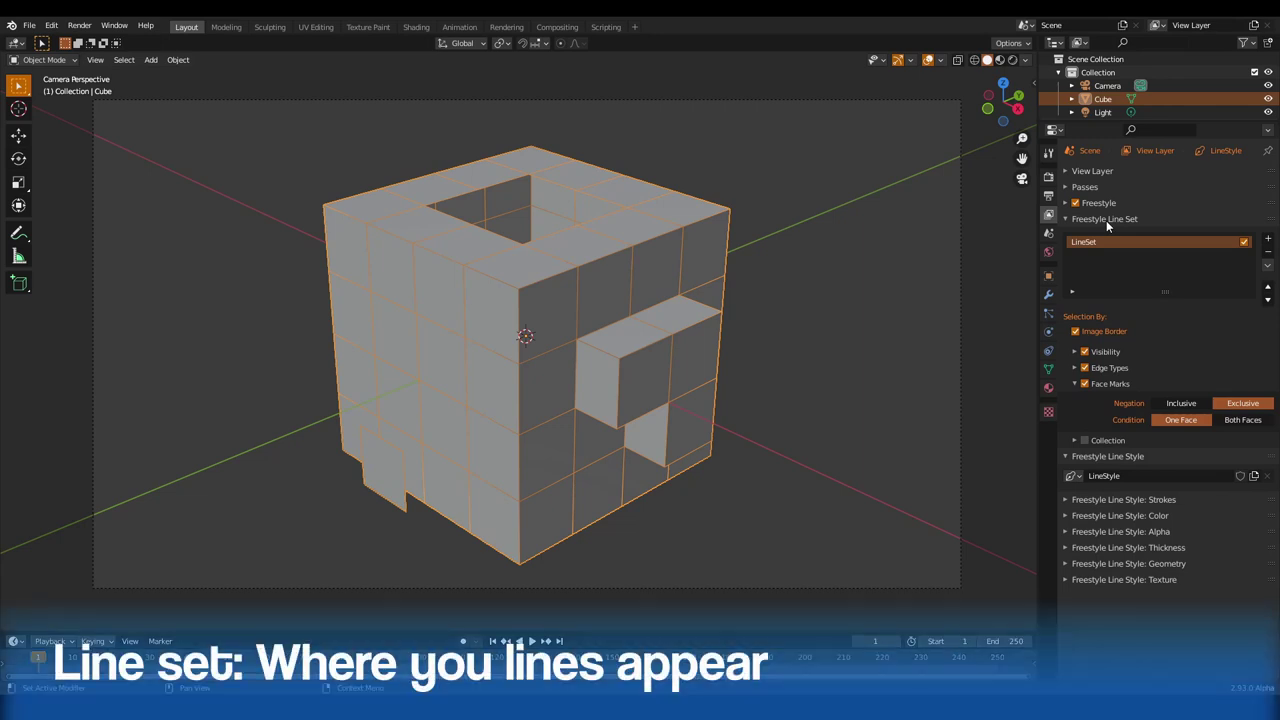
Expand the line set's Visibility subpanel to see its Type options.
{"action": "left_click", "coordinate": [1110, 354]}
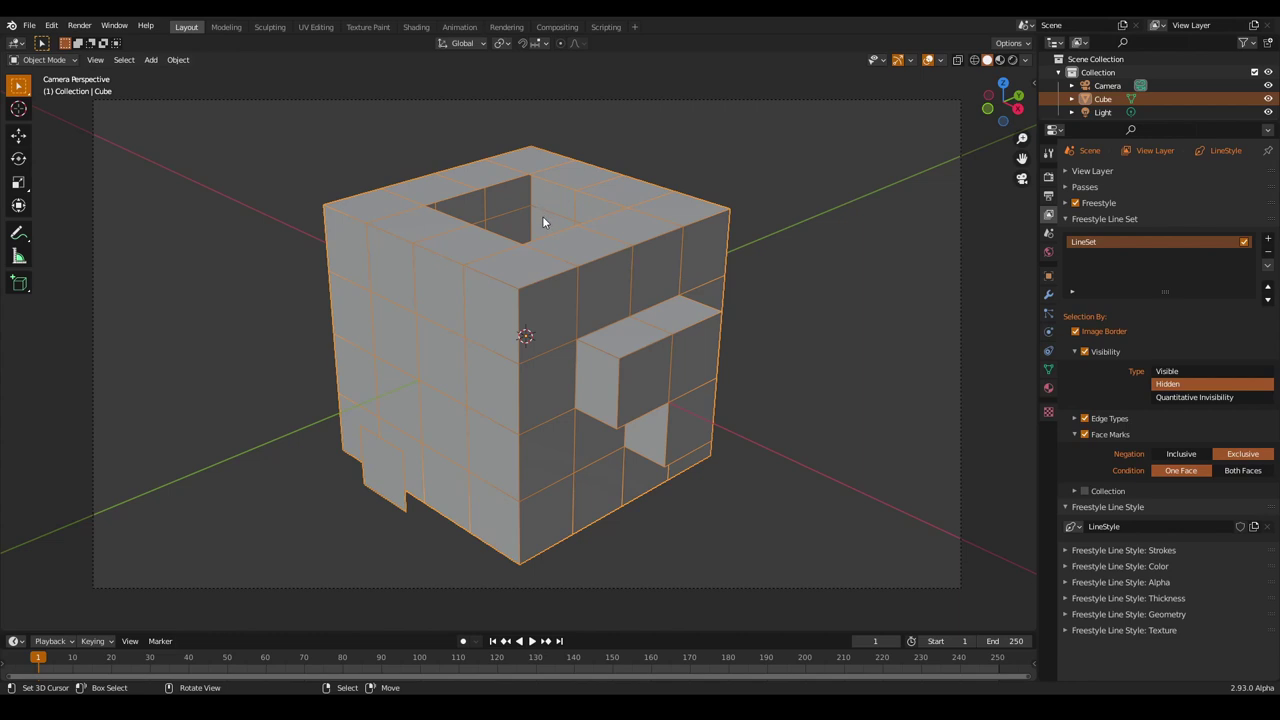
Try Quantitative Invisibility with QI range 2 to 3, then set visibility back to Visible.
{"action": "left_click", "coordinate": [1173, 400]}
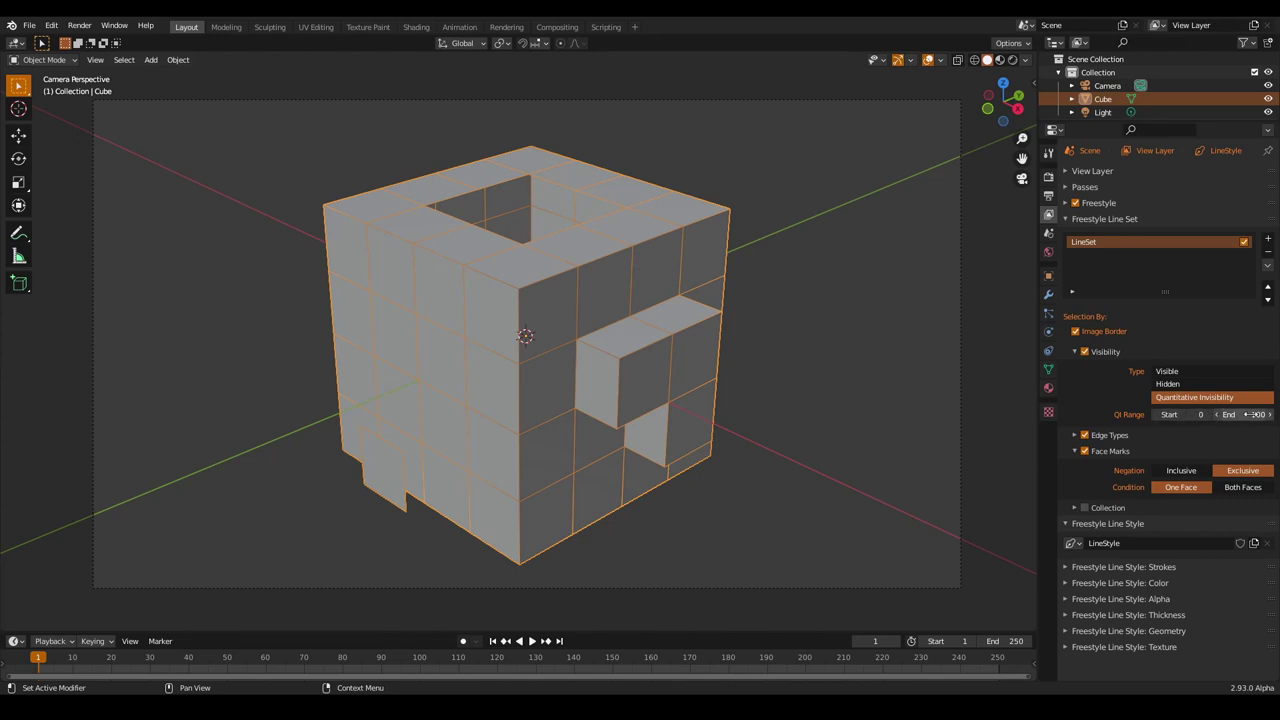
{"action": "left_click", "coordinate": [1187, 414]}
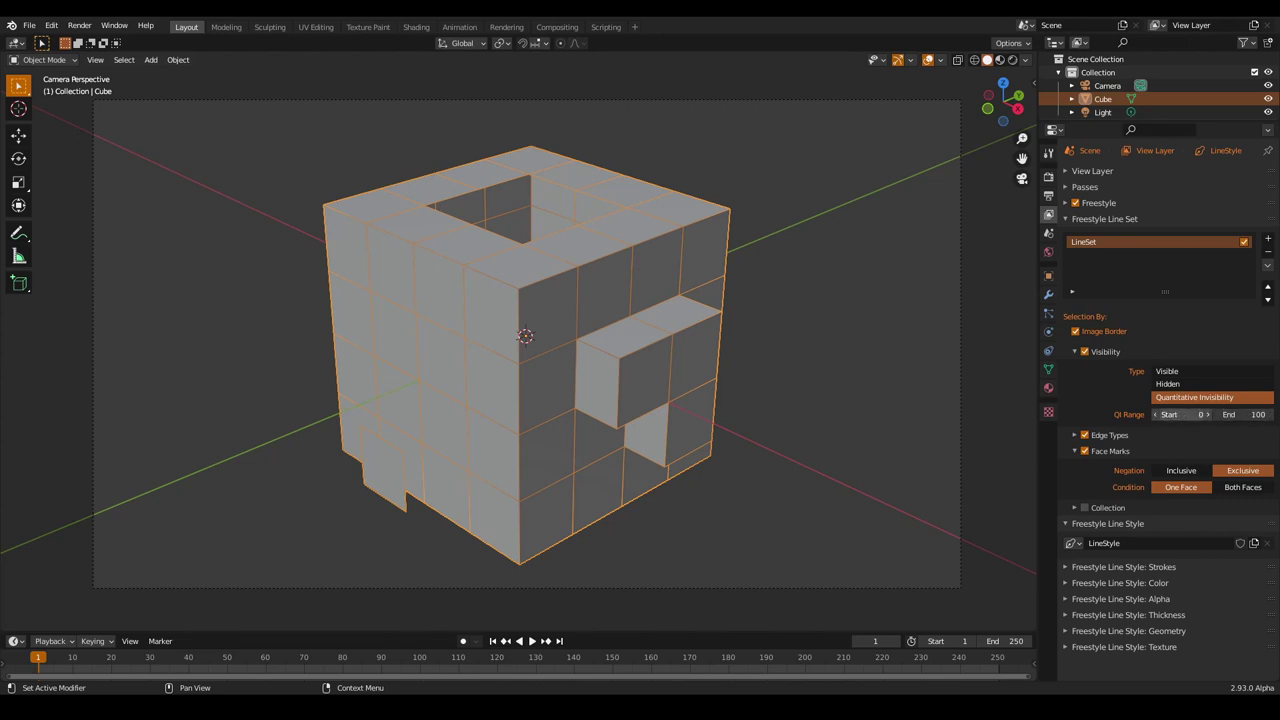
{"action": "type", "text": "2"}
{"action": "left_click", "coordinate": [1237, 418]}
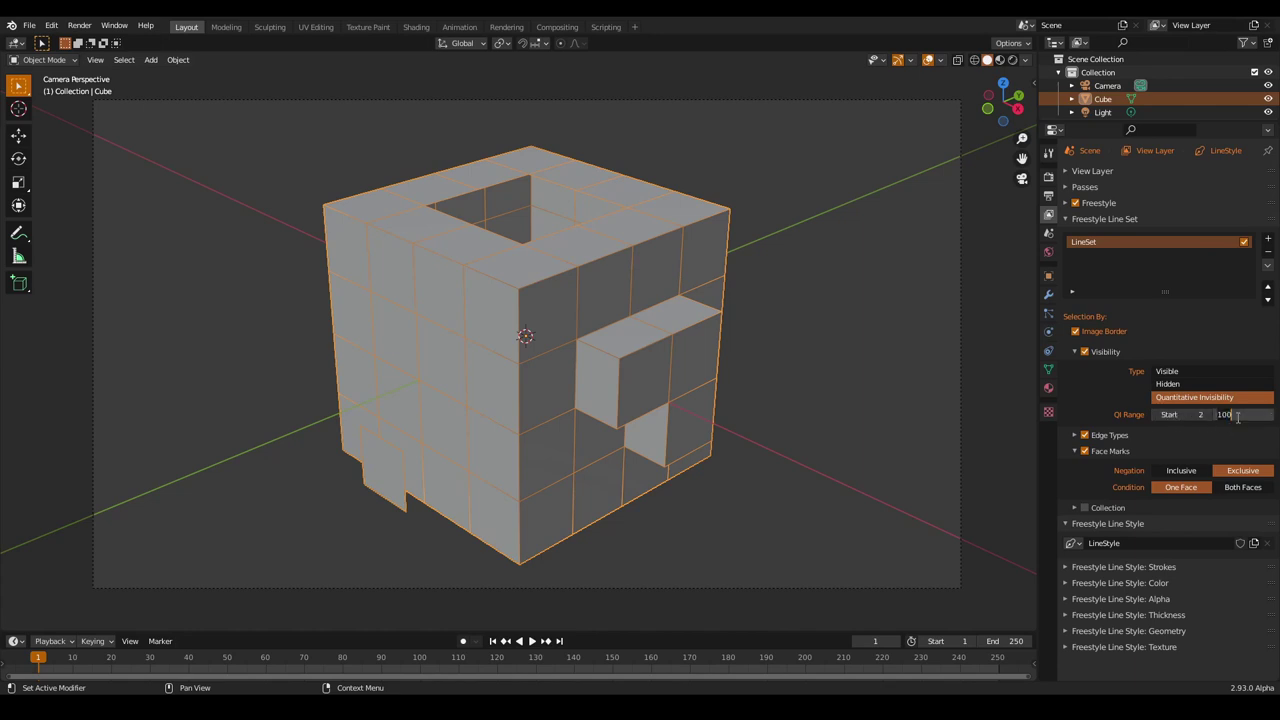
{"action": "type", "text": "3"}
{"action": "key", "text": "Return"}
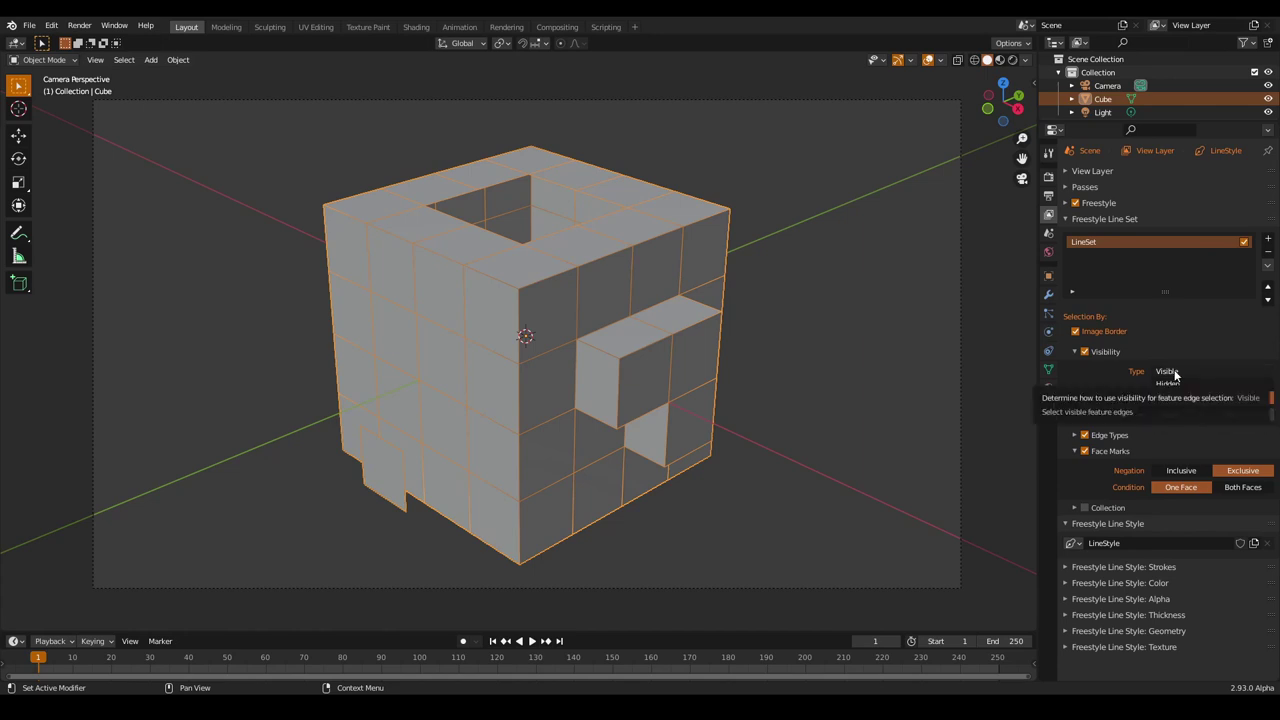
{"action": "left_click", "coordinate": [1170, 371]}
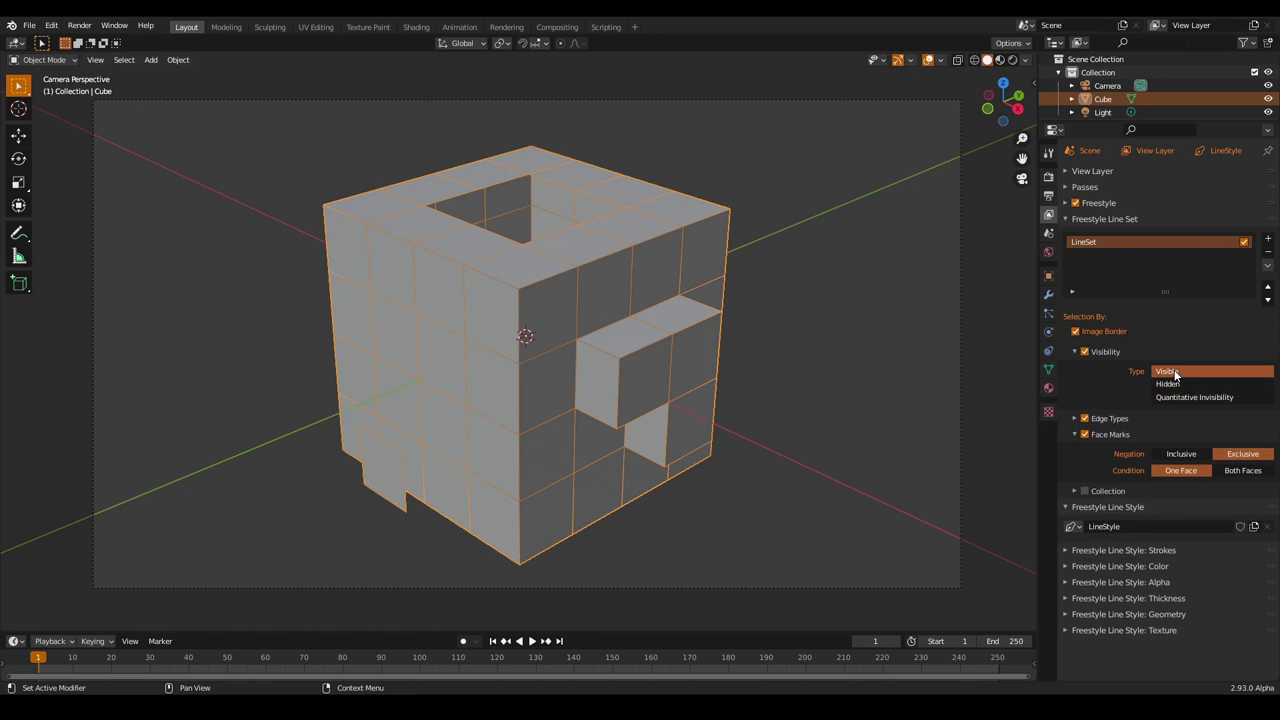
Clear all edge types and select only Silhouette and Crease.
{"action": "left_click", "coordinate": [1110, 418]}
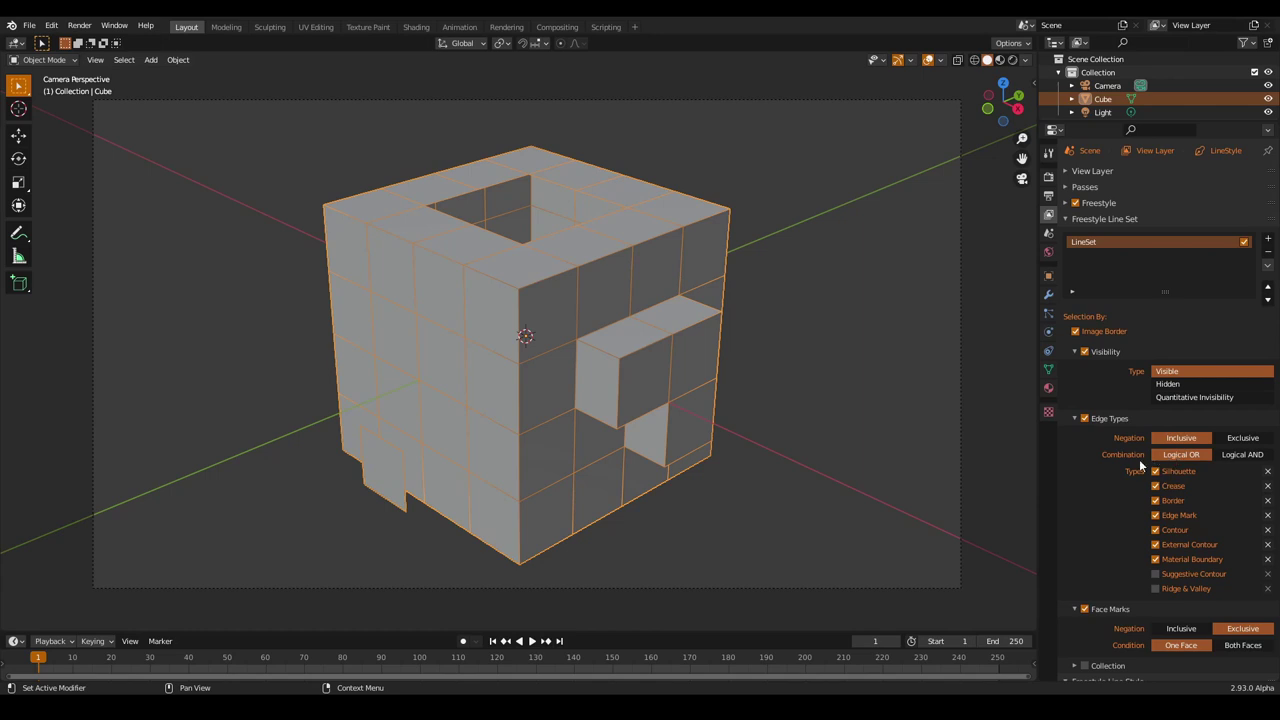
{"action": "mouse_move", "coordinate": [1157, 471]}
{"action": "left_mouse_down"}
{"action": "mouse_move", "coordinate": [1160, 549]}
{"action": "mouse_move", "coordinate": [1163, 493]}
{"action": "left_mouse_up"}
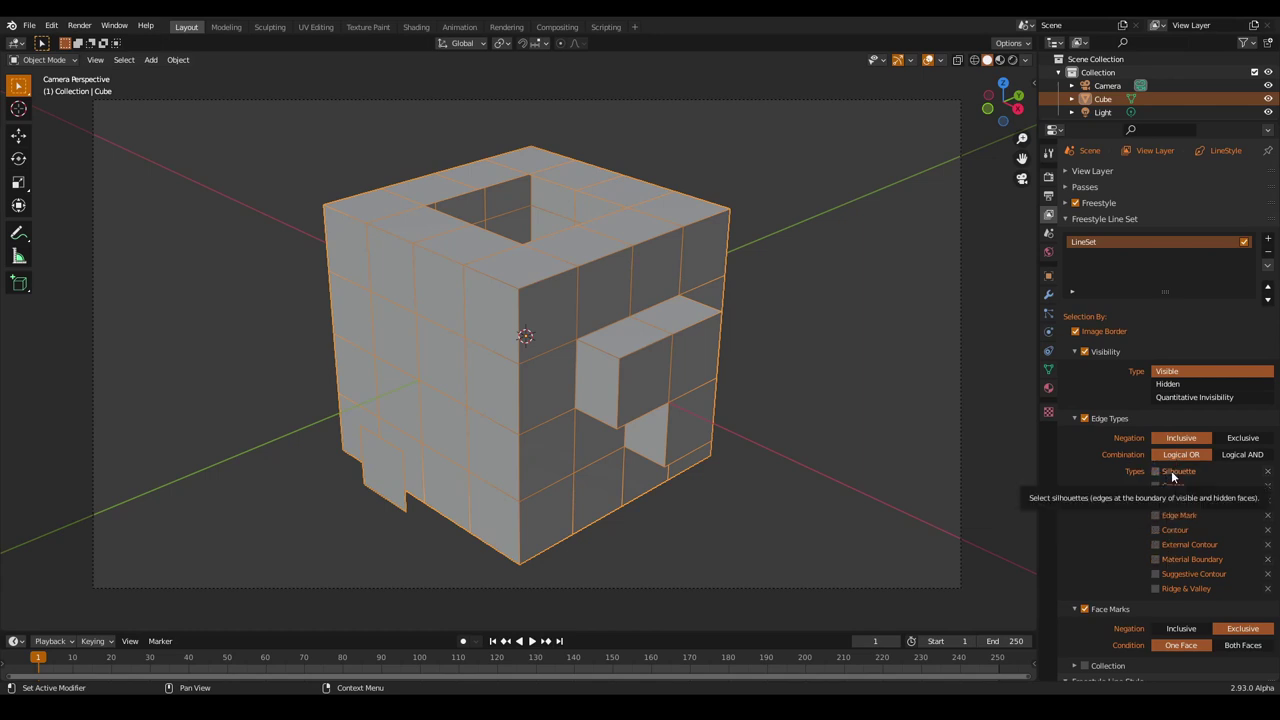
{"action": "left_click", "coordinate": [1172, 475]}
{"action": "left_click", "coordinate": [1169, 488]}
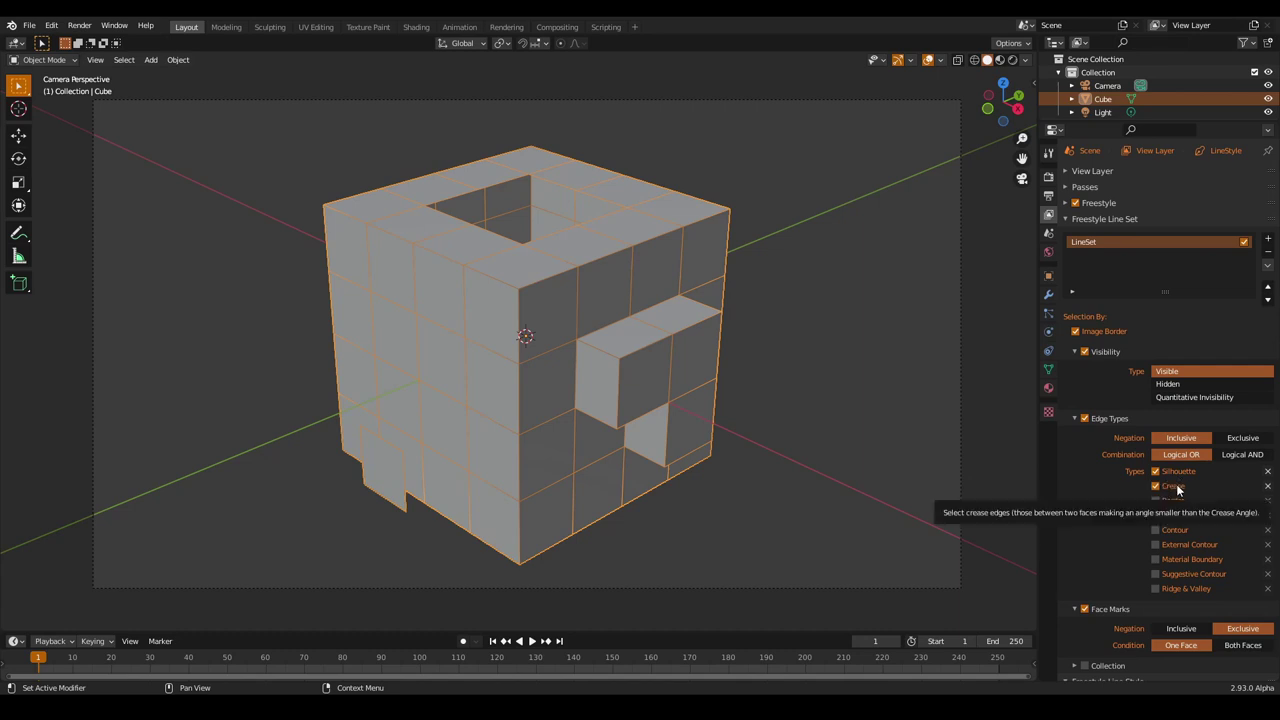
Try Logical AND, return to Logical OR, and toggle Face Marks off and back on.
{"action": "left_click", "coordinate": [1240, 455]}
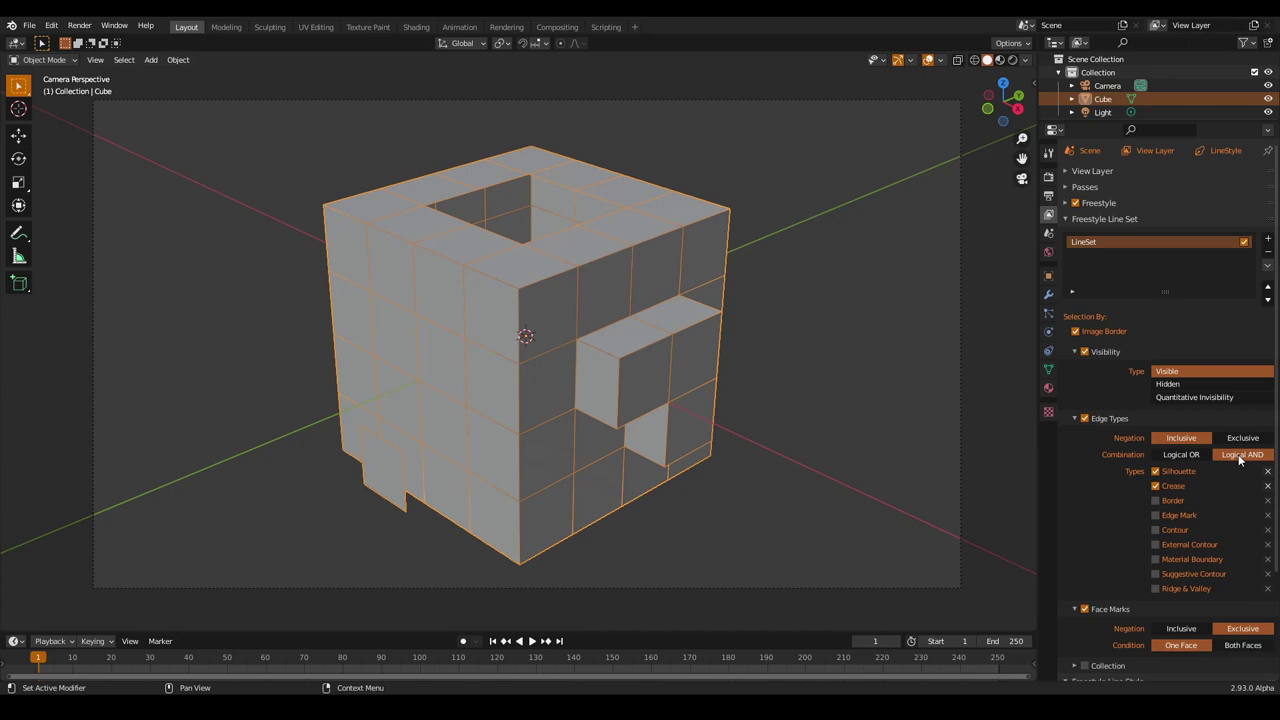
{"action": "left_click", "coordinate": [1182, 455]}
{"action": "scroll", "coordinate": [1110, 558], "scroll_direction": "down", "scroll_amount": 2}
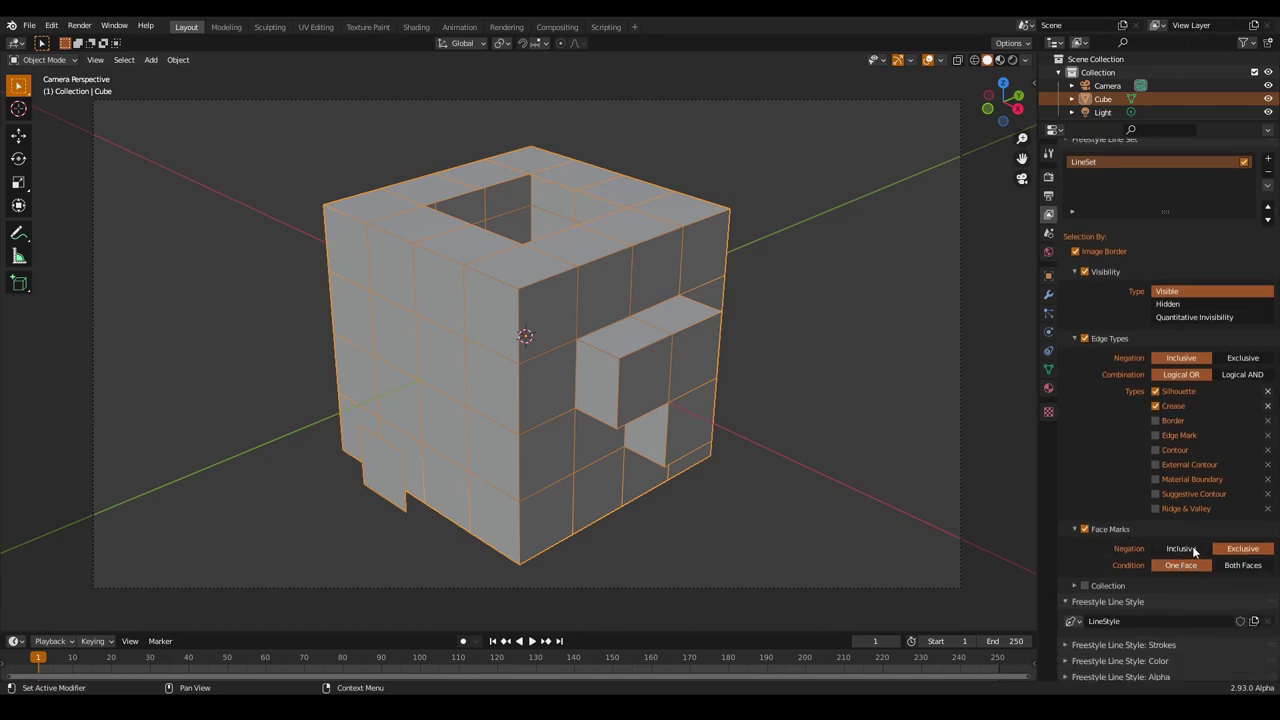
{"action": "left_click", "coordinate": [1085, 529]}
{"action": "left_click", "coordinate": [1086, 529]}
Render with F12 and duplicate the line style into LineStyle.001.
{"action": "key", "text": "F12"}
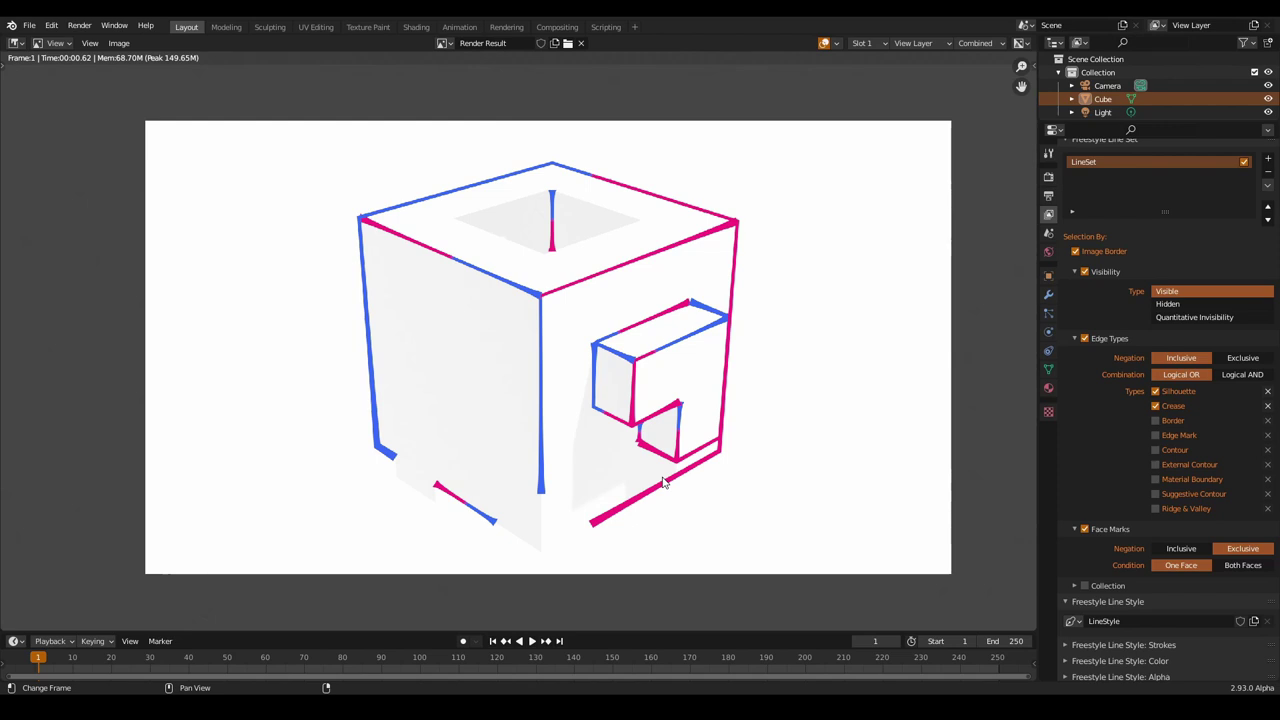
{"action": "scroll", "coordinate": [1090, 565], "scroll_direction": "down", "scroll_amount": 2}
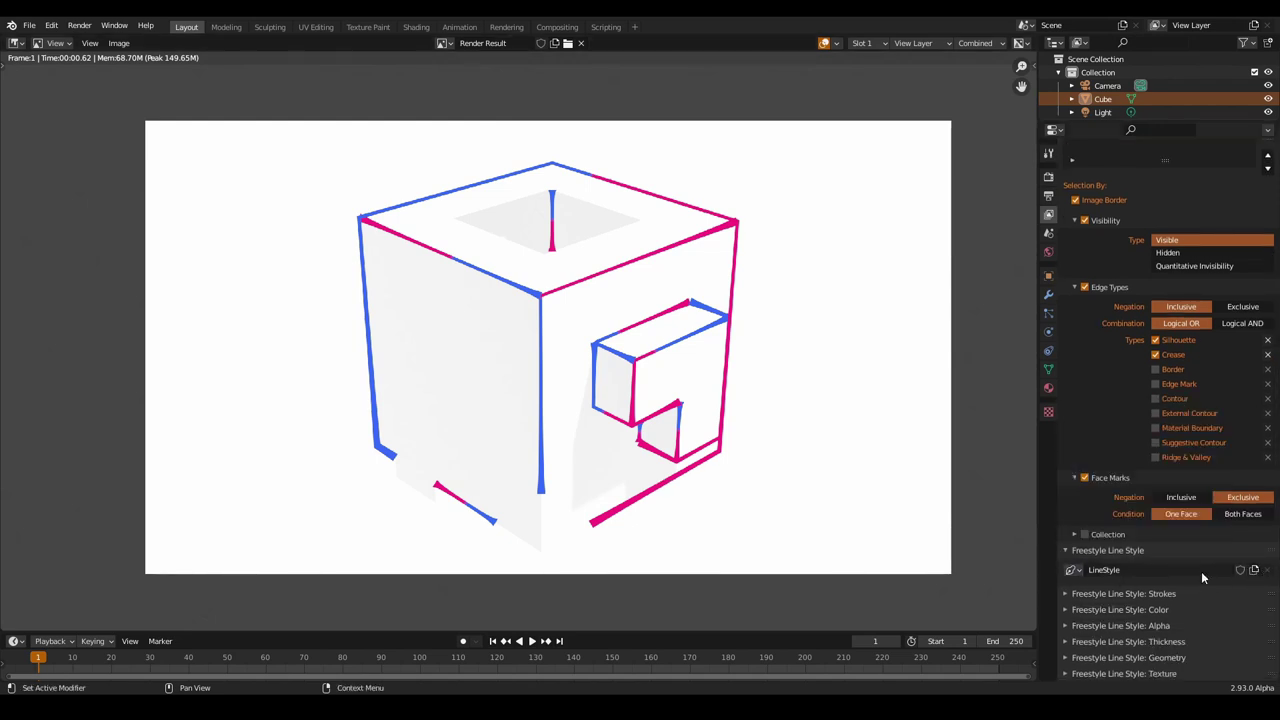
{"action": "left_click", "coordinate": [1254, 569]}
Remove the line style's color and thickness modifiers for plain black lines.
{"action": "left_click", "coordinate": [1136, 594]}
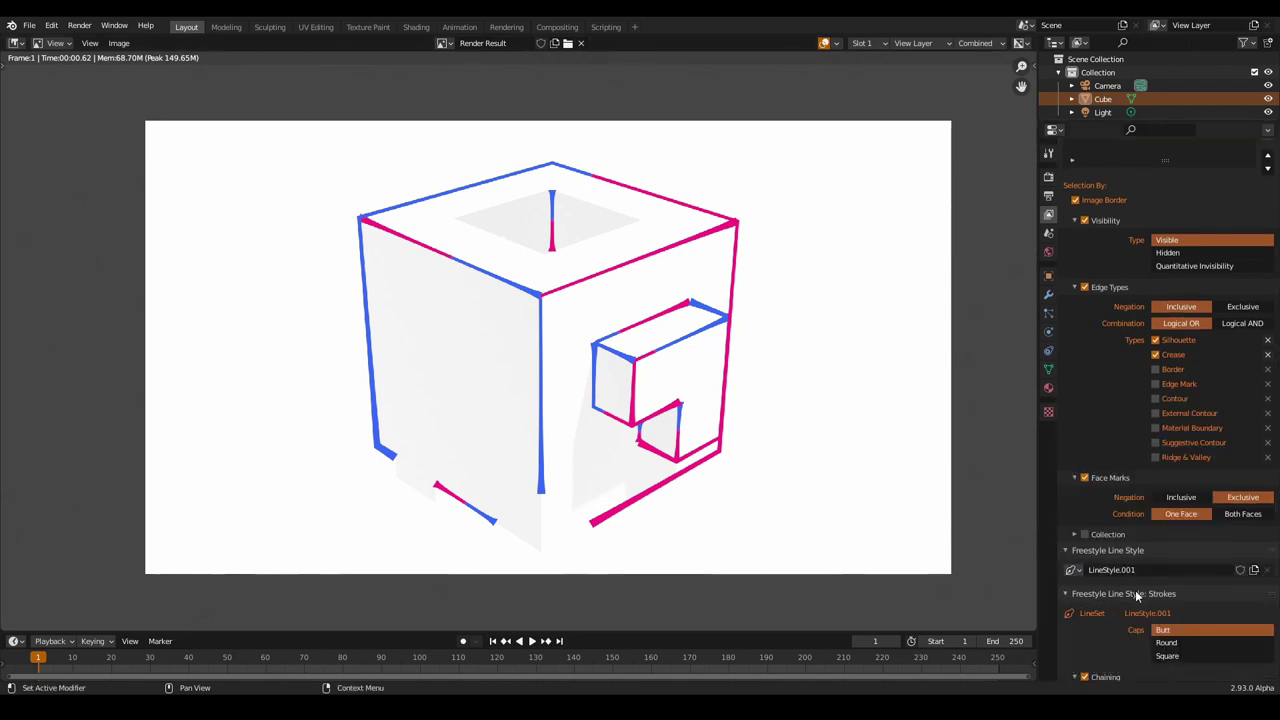
{"action": "scroll", "coordinate": [1136, 596], "scroll_direction": "down", "scroll_amount": 5}
{"action": "key", "text": "F12"}
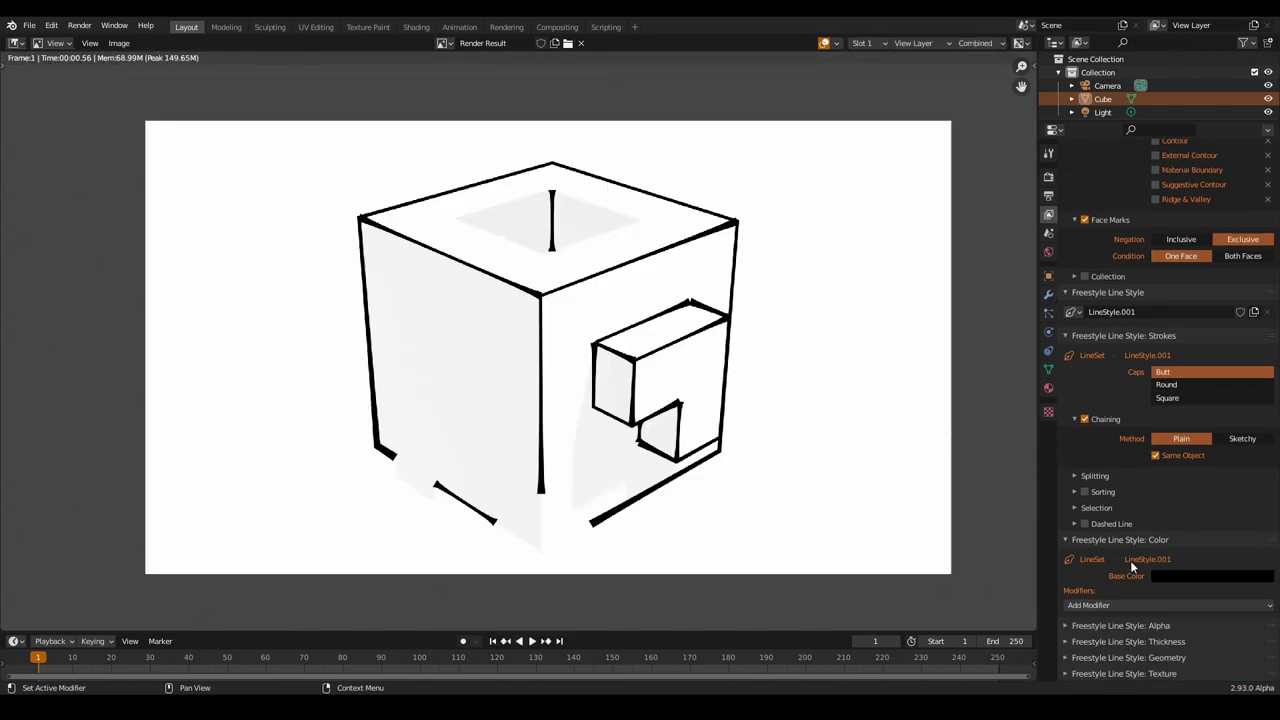
{"action": "left_click", "coordinate": [1160, 652]}
{"action": "key", "text": "F12"}
{"action": "scroll", "coordinate": [1137, 640], "scroll_direction": "down", "scroll_amount": 4}
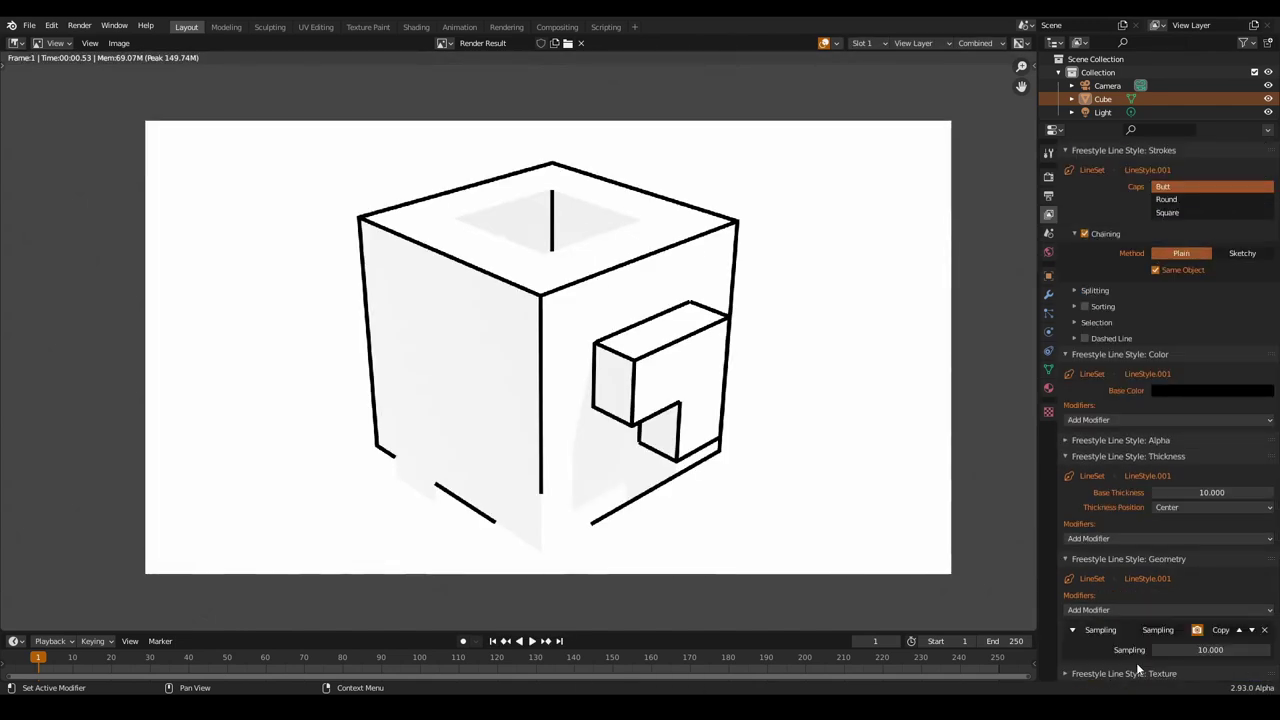
{"action": "scroll", "coordinate": [1136, 662], "scroll_direction": "up", "scroll_amount": 10}
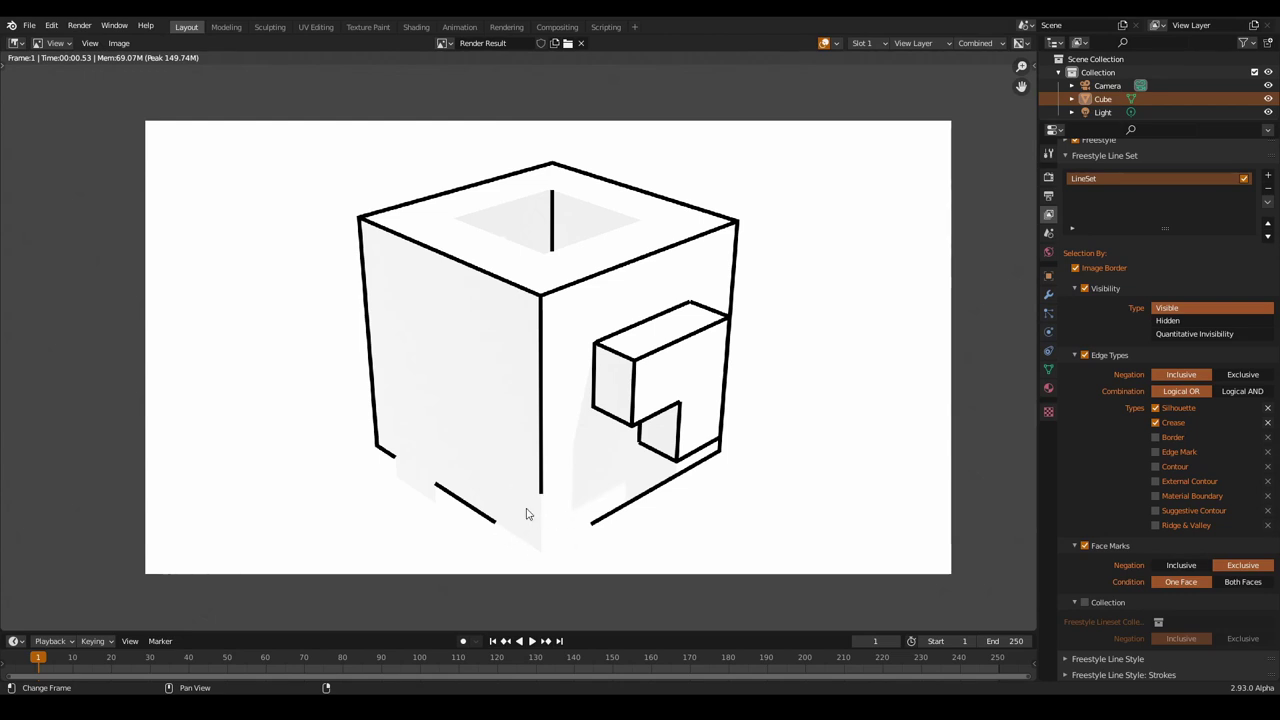
Enable Collection selection, try Exclusive then return to Inclusive, and browse the collection list.
{"action": "left_click", "coordinate": [1085, 603]}
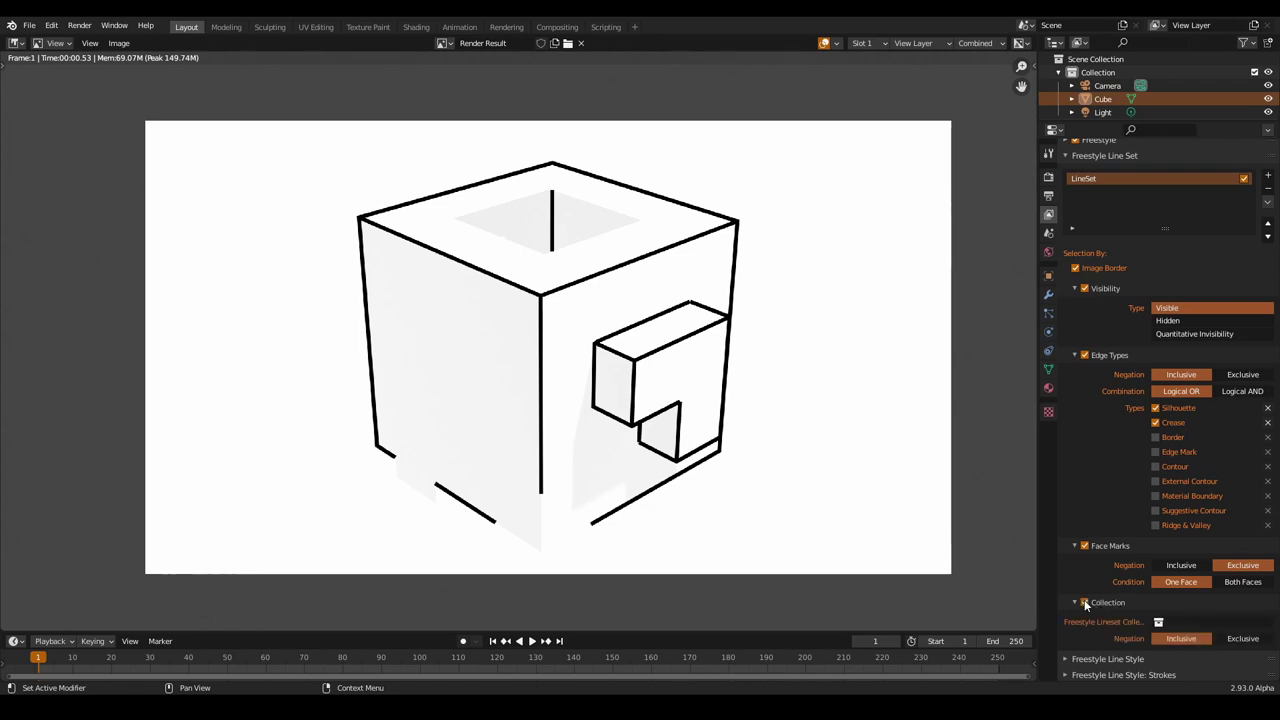
{"action": "left_click", "coordinate": [1188, 621]}
{"action": "left_click", "coordinate": [1243, 639]}
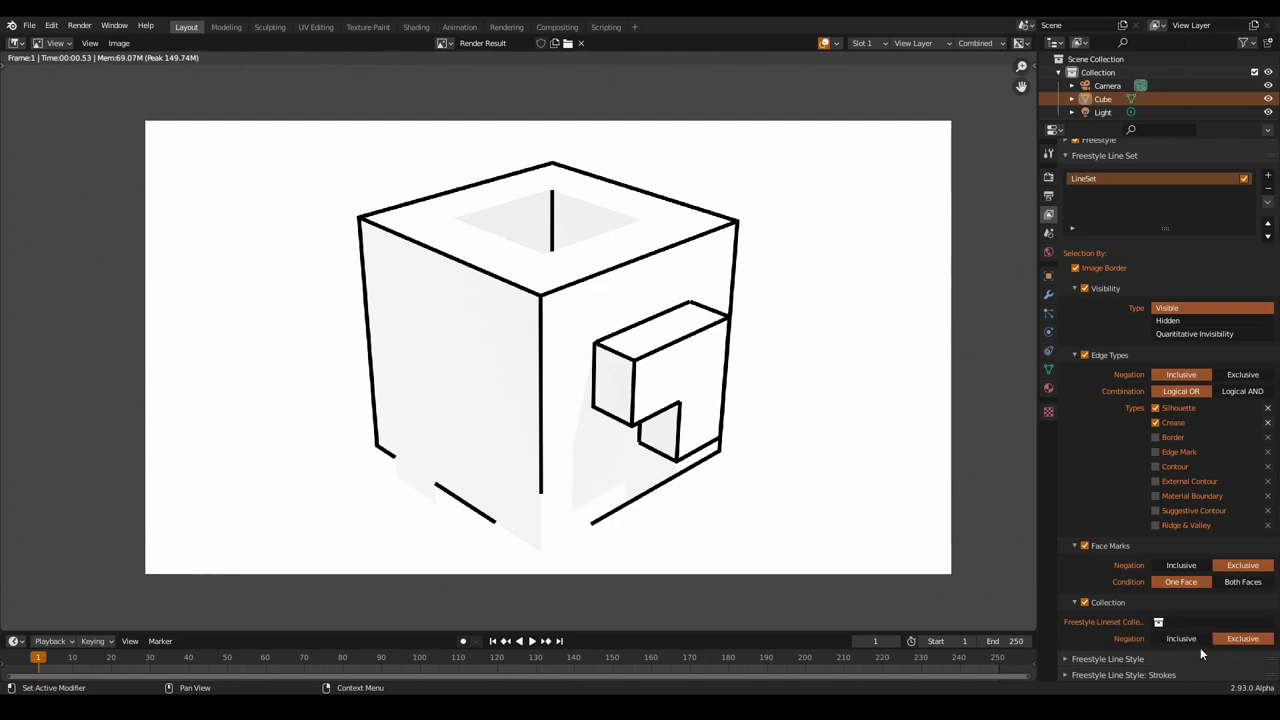
{"action": "left_click", "coordinate": [1196, 638]}
{"action": "left_click", "coordinate": [1174, 622]}
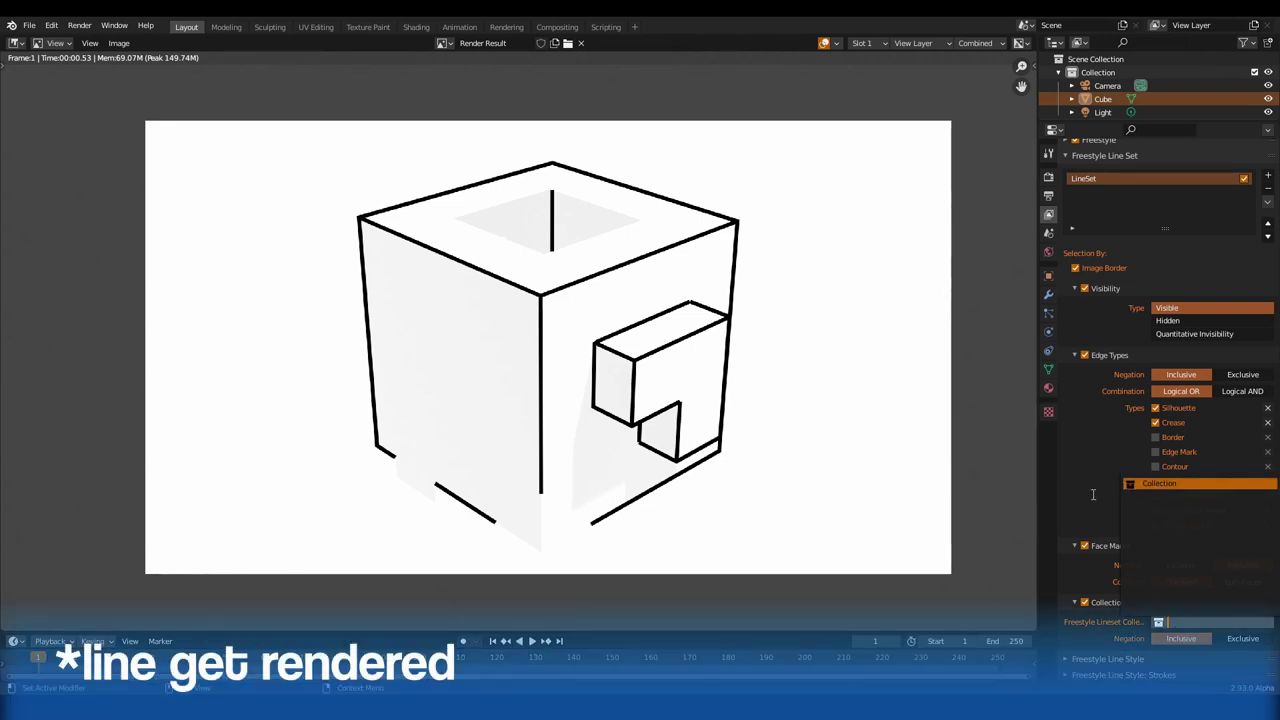
{"action": "scroll", "coordinate": [1085, 295], "scroll_direction": "up", "scroll_amount": 2}
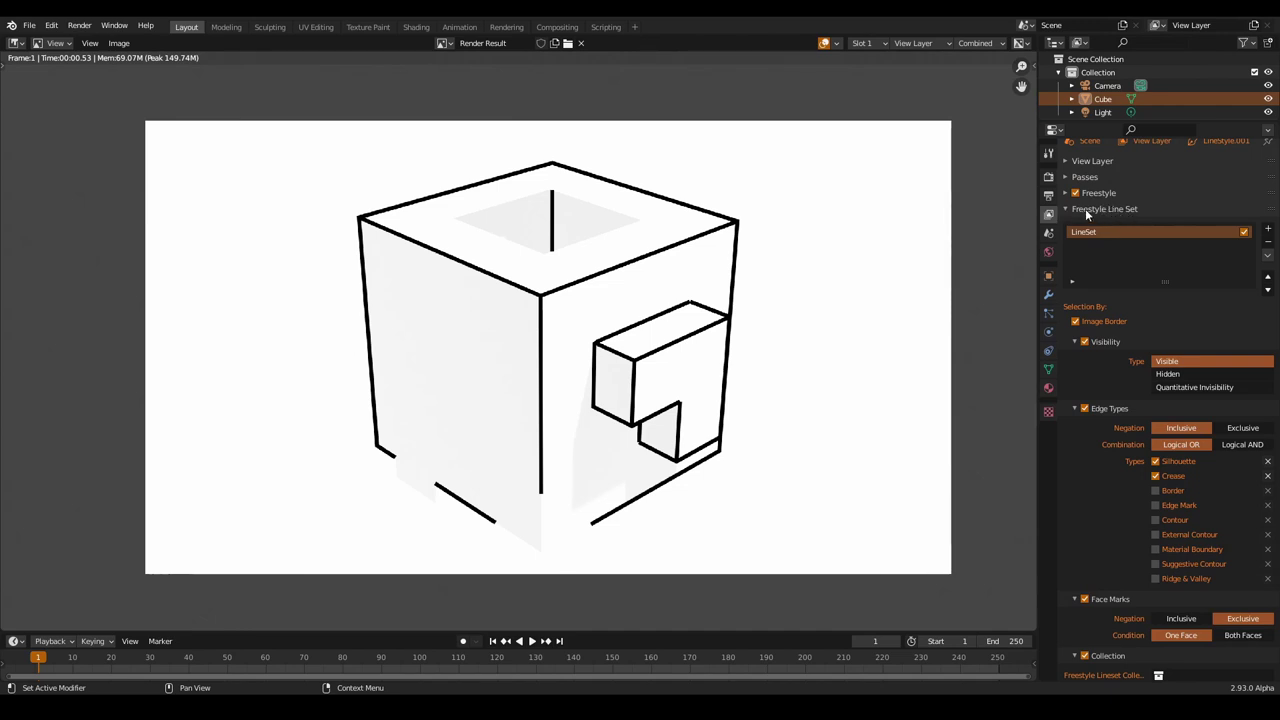
Rename the line style to 'Simple line' and show its stroke settings.
{"action": "left_click", "coordinate": [1090, 209]}
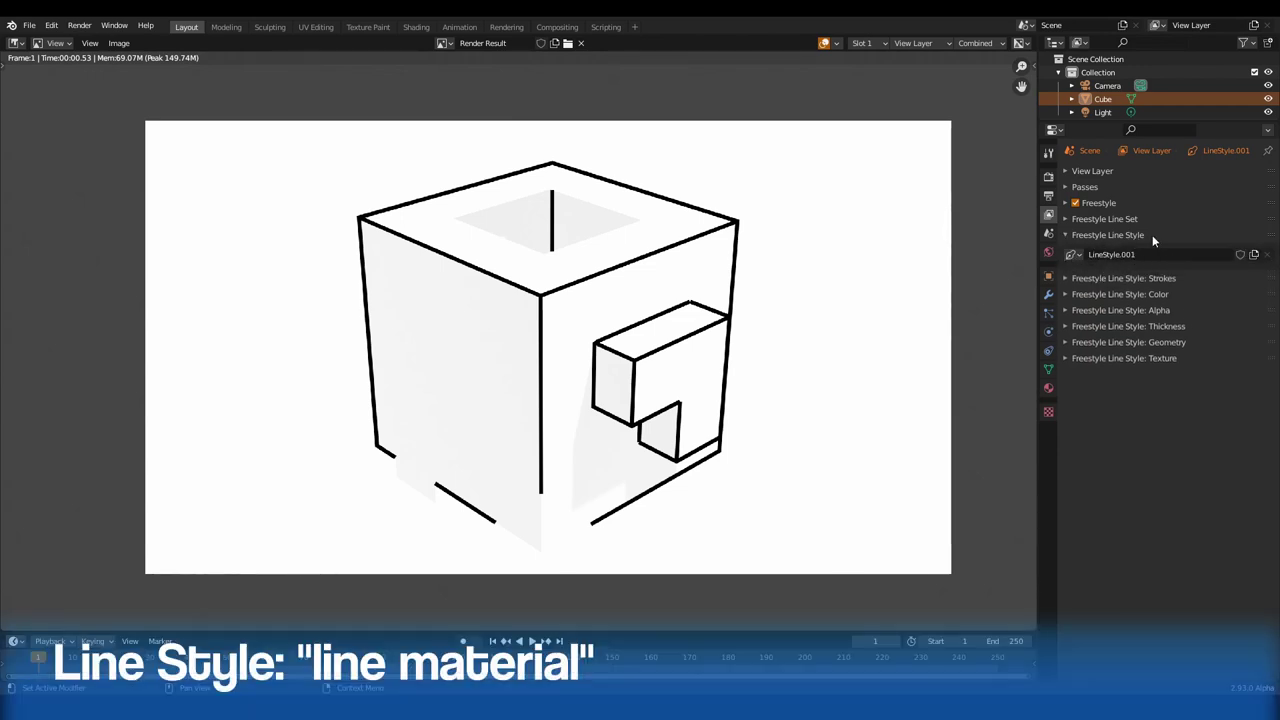
{"action": "double_click", "coordinate": [1152, 254]}
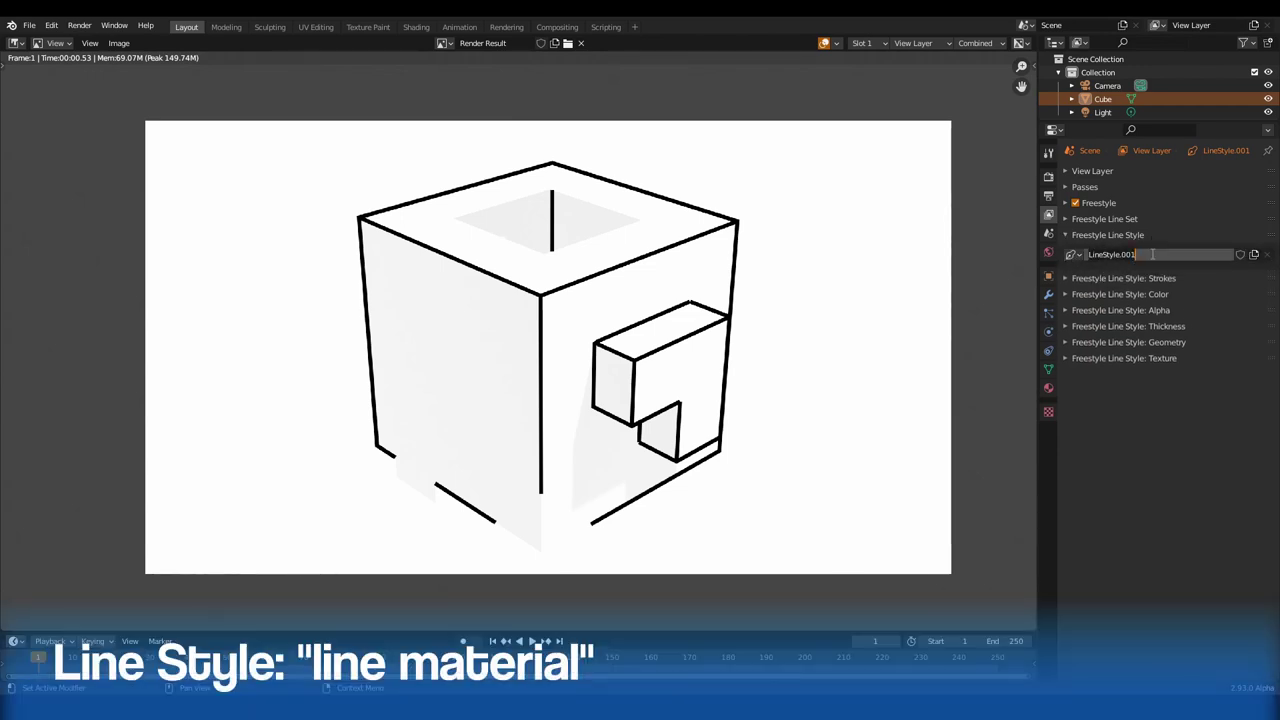
{"action": "key", "text": "ctrl+a"}
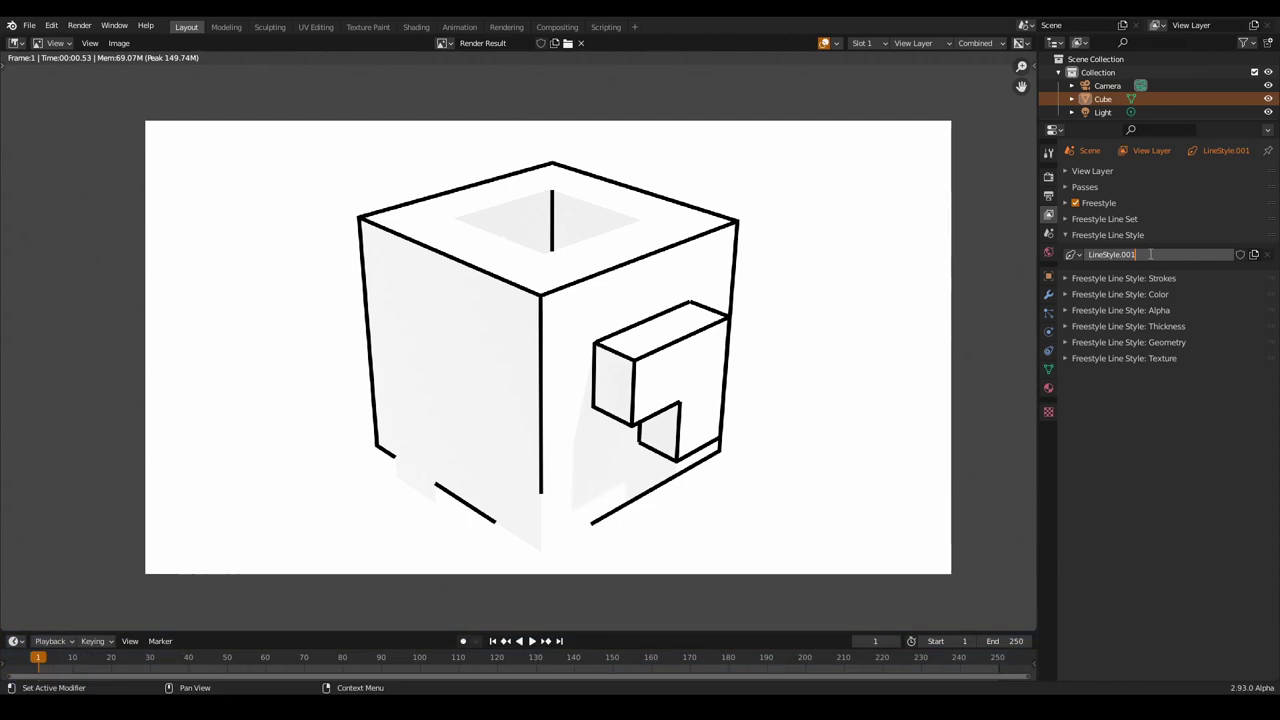
{"action": "key", "text": "Home"}
{"action": "key", "text": "ctrl+a"}
{"action": "type", "text": "Simple line"}
{"action": "key", "text": "Return"}
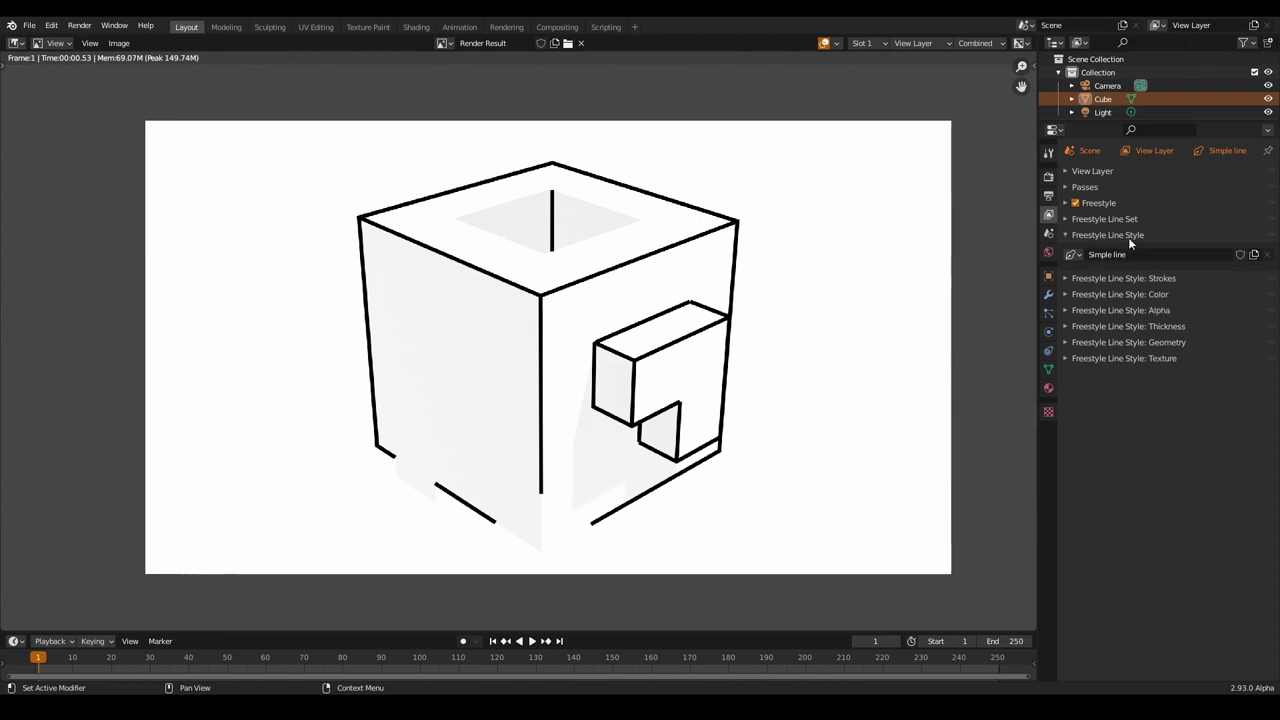
{"action": "left_click", "coordinate": [1140, 279]}
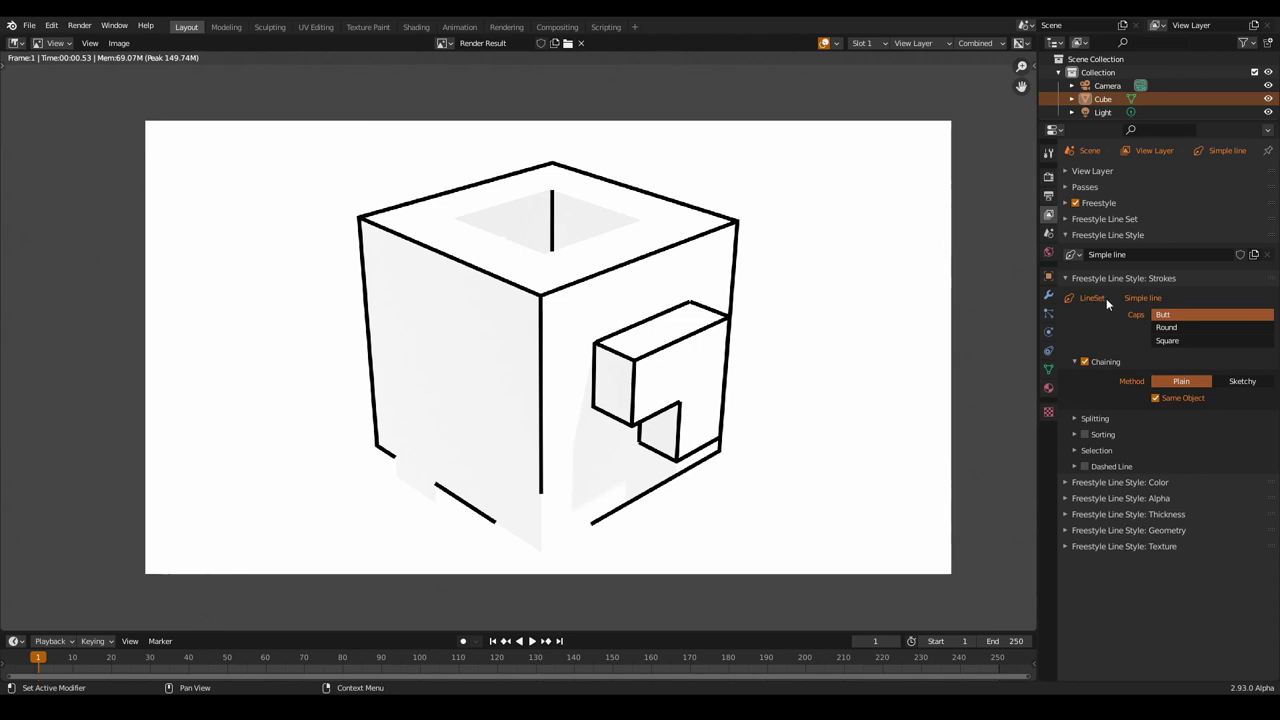
Rename the line set to 'my mesh' and collapse the Line Set panel.
{"action": "left_click", "coordinate": [1125, 220]}
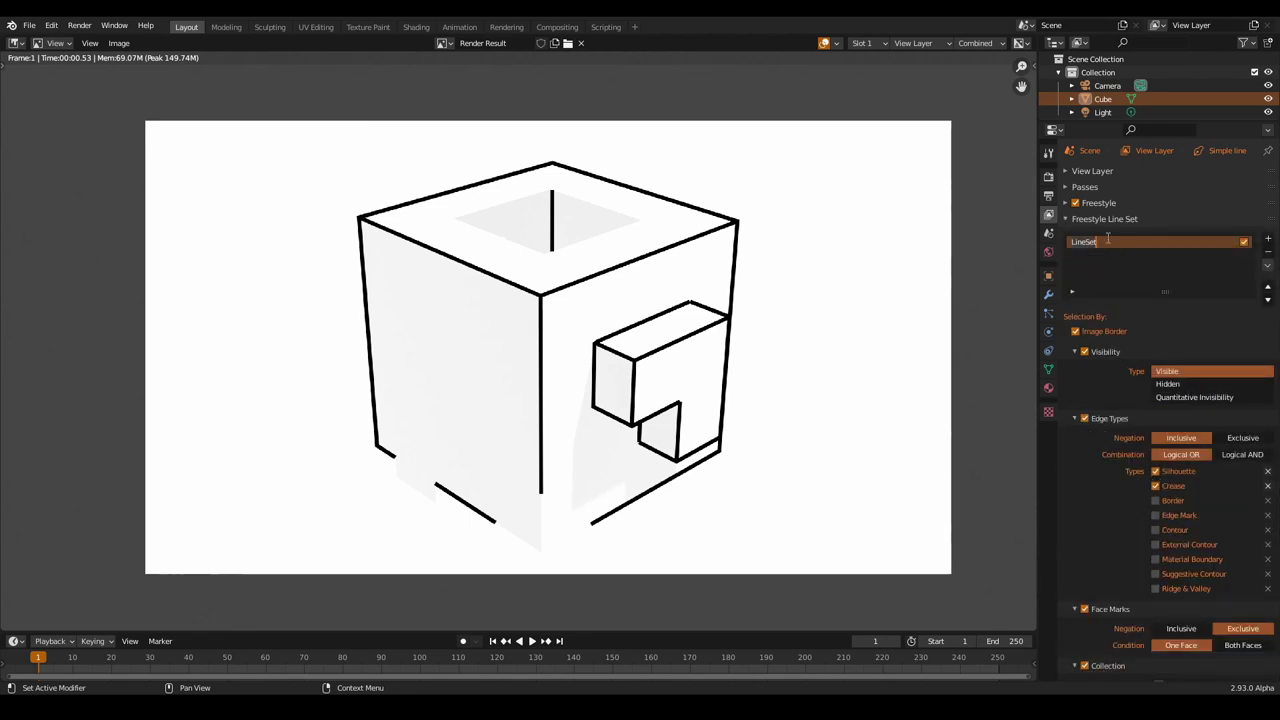
{"action": "key", "text": "BackSpace"}
{"action": "type", "text": "my mesh"}
{"action": "key", "text": "Return"}
{"action": "left_click", "coordinate": [1106, 218]}
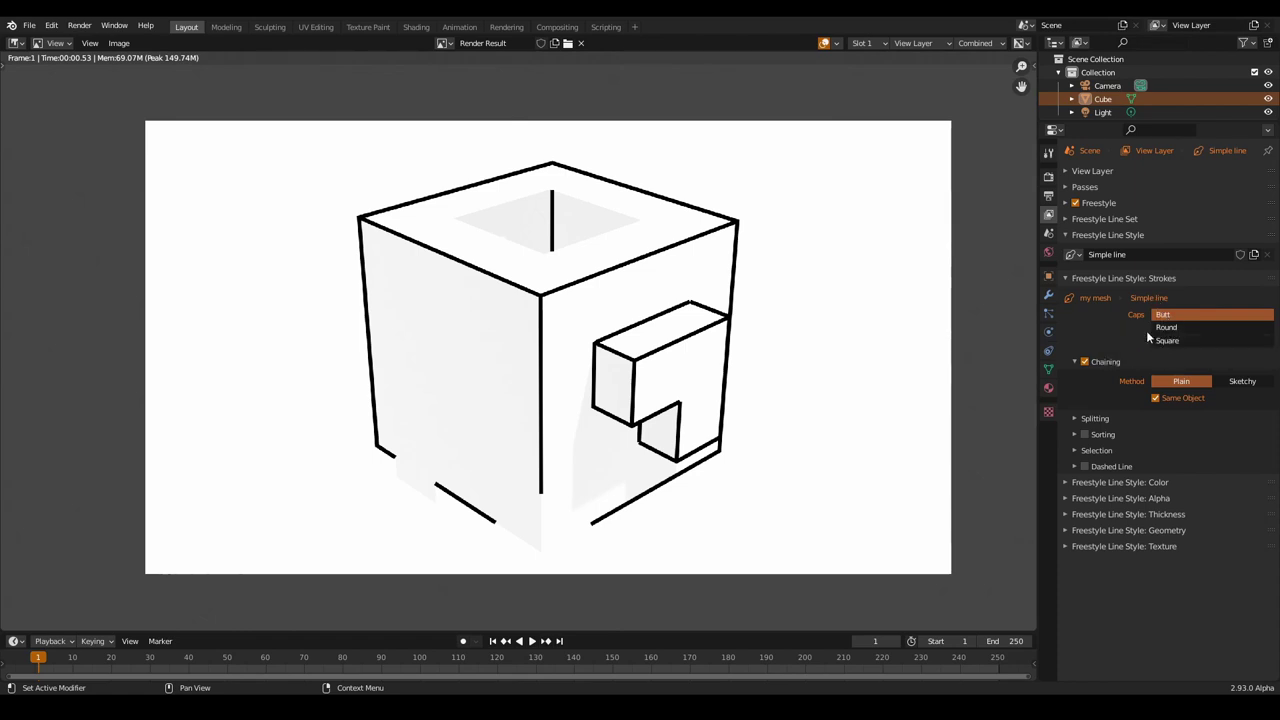
Zoom into a render corner, try Round and Square caps, then set Butt and re-render.
{"action": "scroll", "coordinate": [429, 506], "scroll_direction": "up", "scroll_amount": 4}
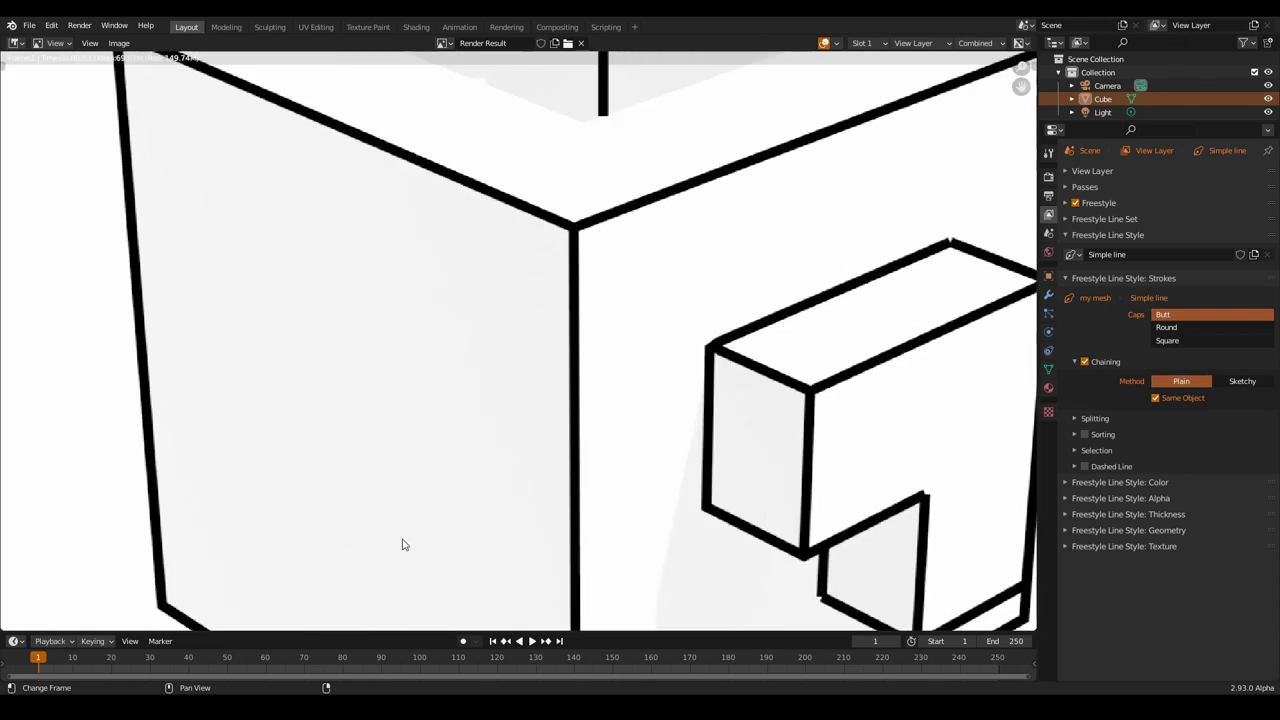
{"action": "middle_click_drag", "start_coordinate": [403, 543], "coordinate": [457, 280]}
{"action": "scroll", "coordinate": [457, 280], "scroll_direction": "up", "scroll_amount": 2}
{"action": "mouse_move", "coordinate": [357, 391]}
{"action": "middle_mouse_down"}
{"action": "mouse_move", "coordinate": [560, 354]}
{"action": "mouse_move", "coordinate": [540, 424]}
{"action": "middle_mouse_up"}
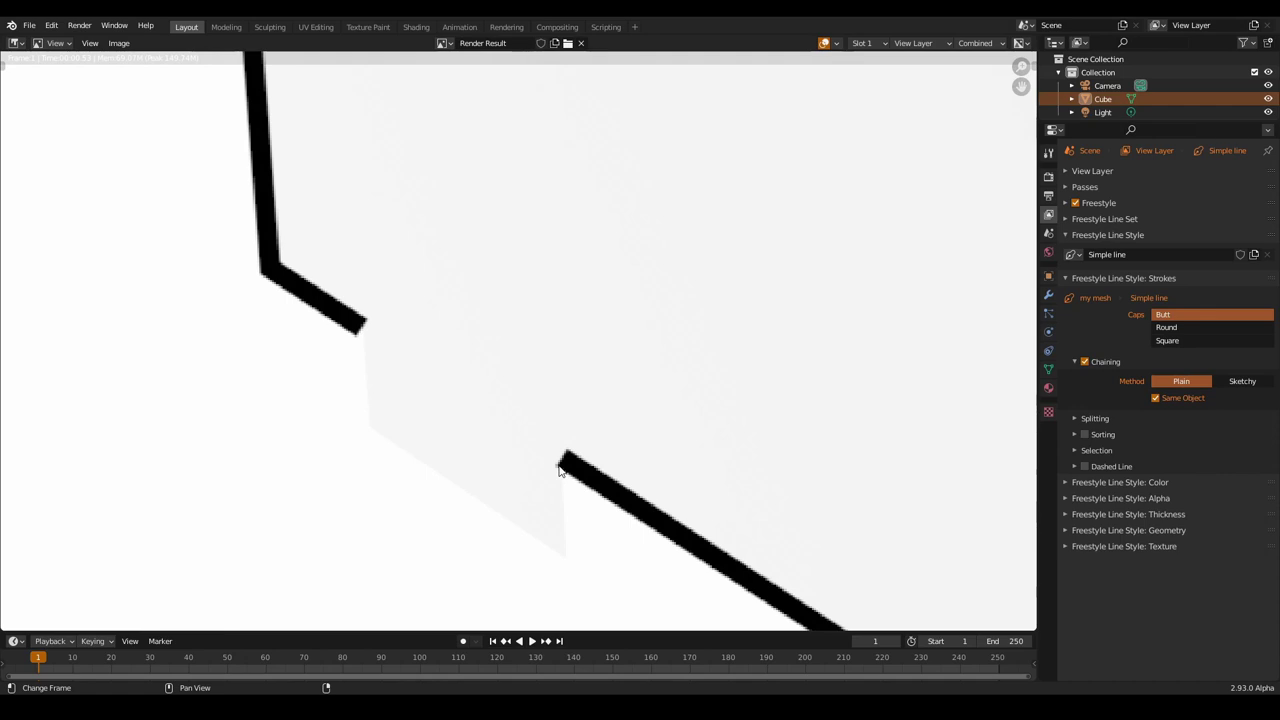
{"action": "left_click", "coordinate": [1166, 328]}
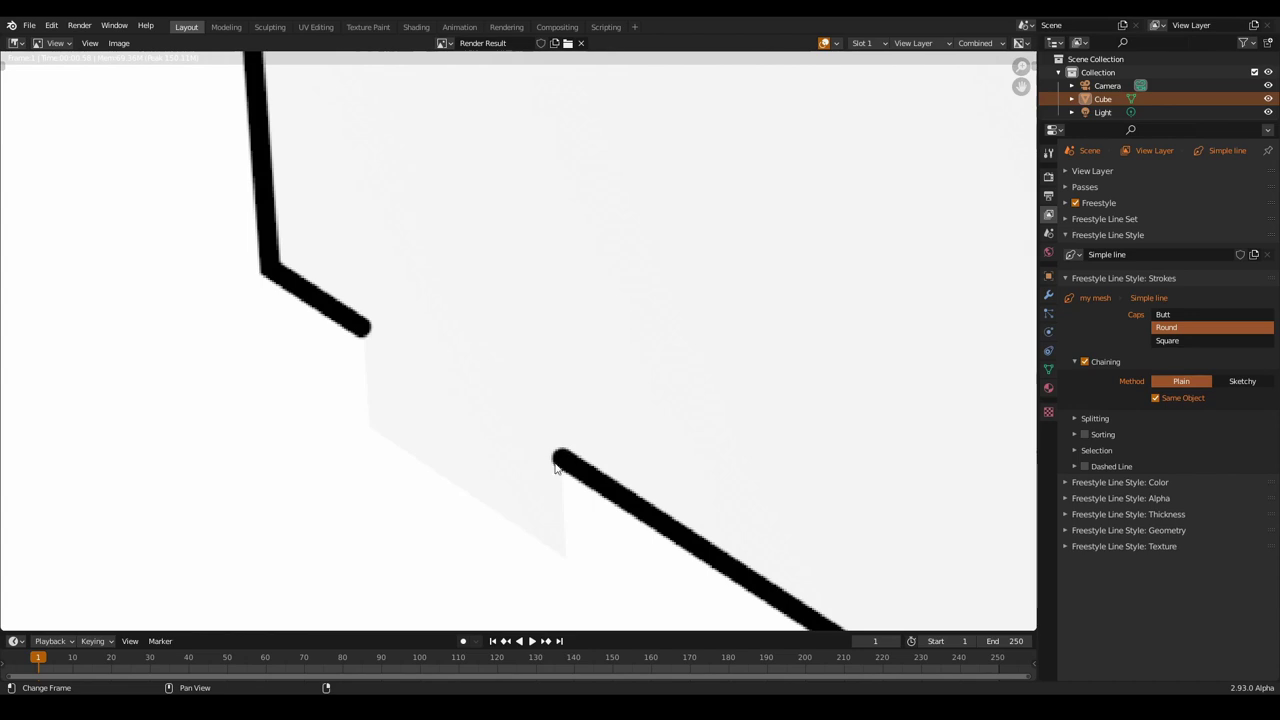
{"action": "left_click", "coordinate": [1157, 344]}
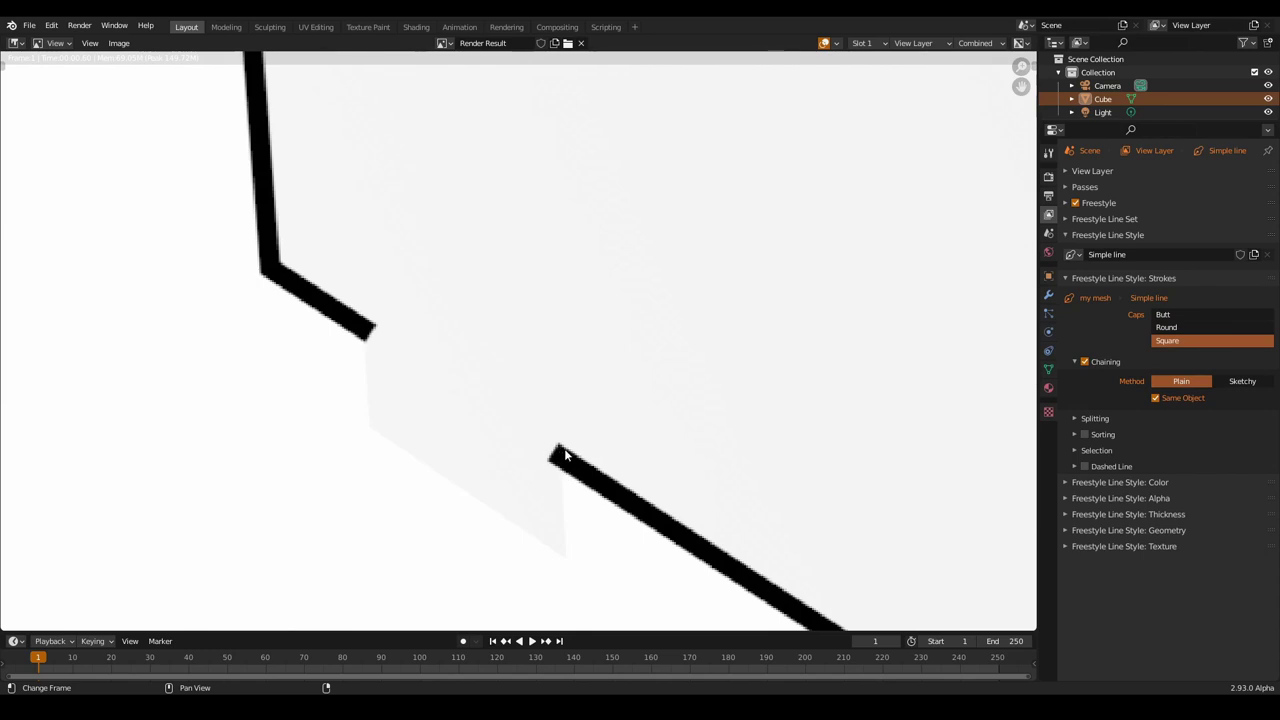
{"action": "left_click", "coordinate": [1184, 314]}
{"action": "key", "text": "F12"}
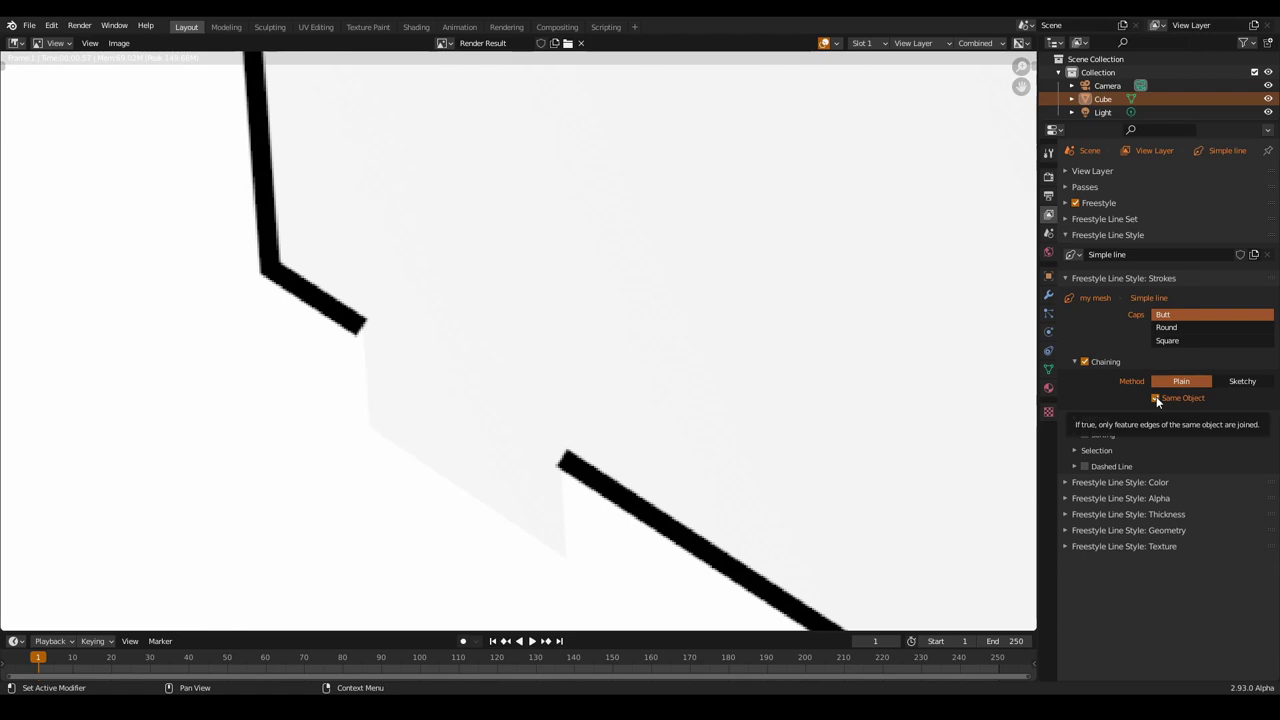
Try Sketchy chaining, revert to Plain, and reveal the stroke Splitting options.
{"action": "left_click", "coordinate": [1250, 382]}
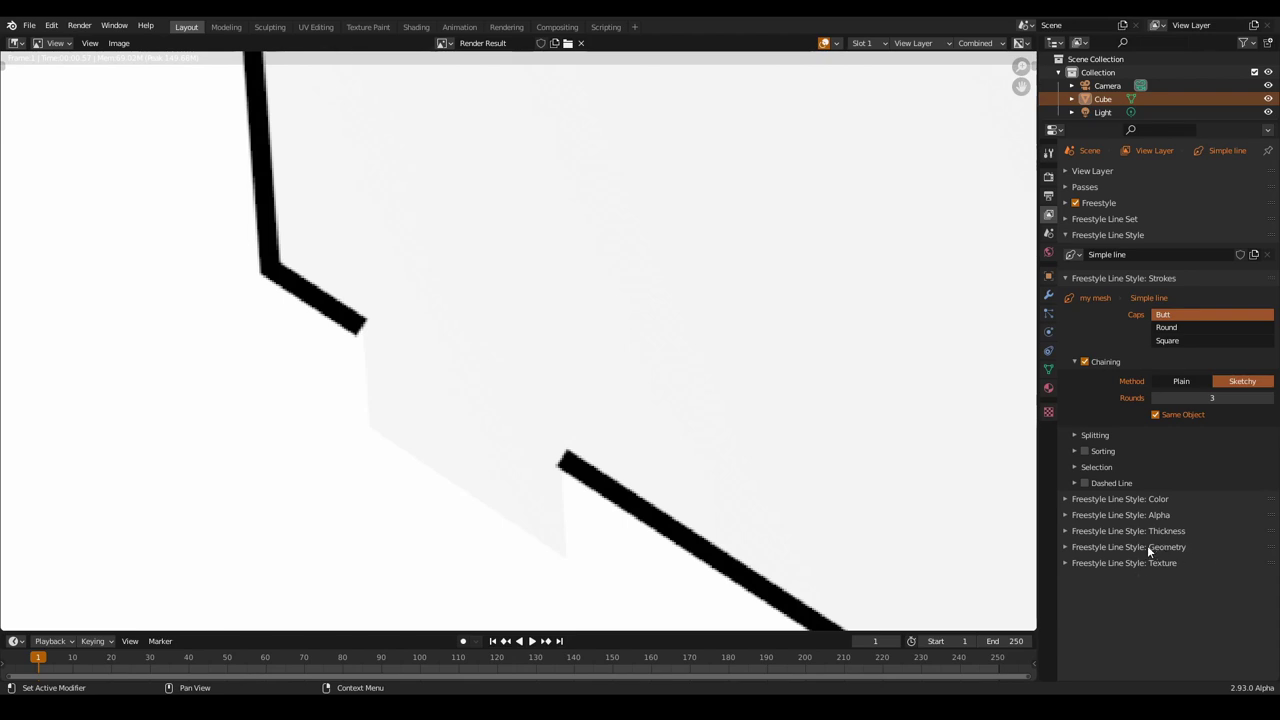
{"action": "left_click", "coordinate": [1186, 381]}
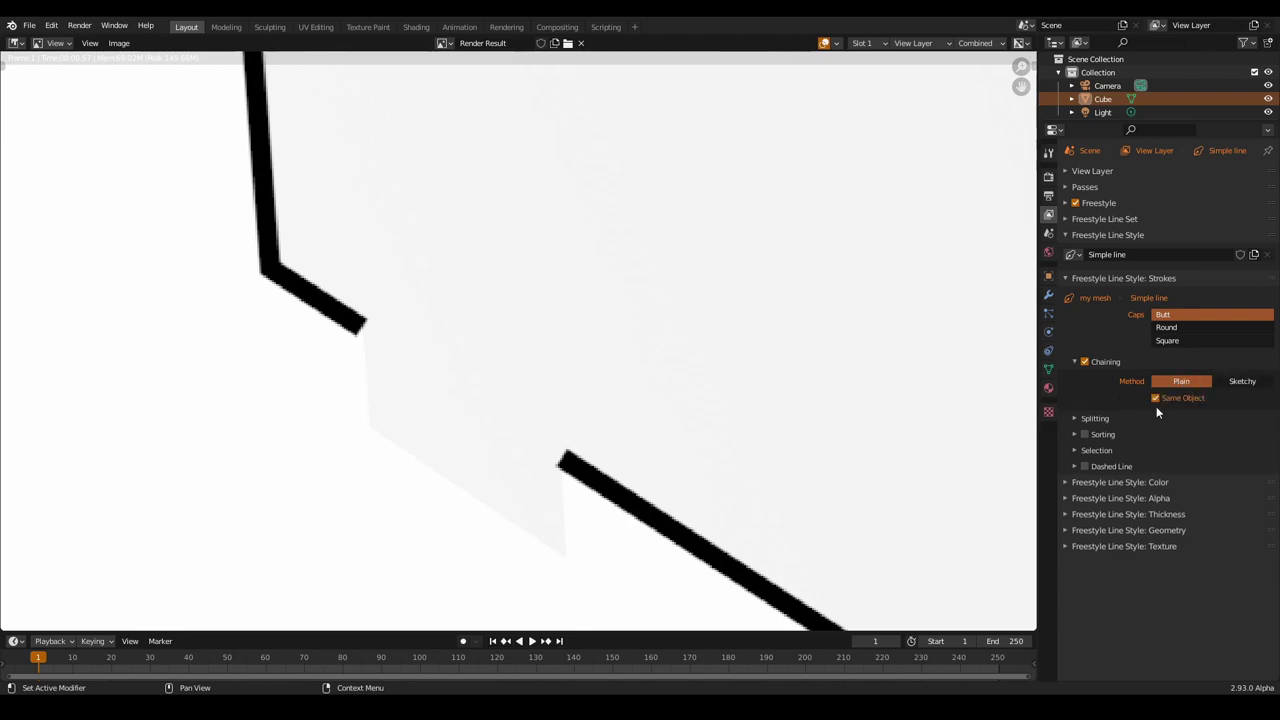
{"action": "left_click", "coordinate": [1102, 417]}
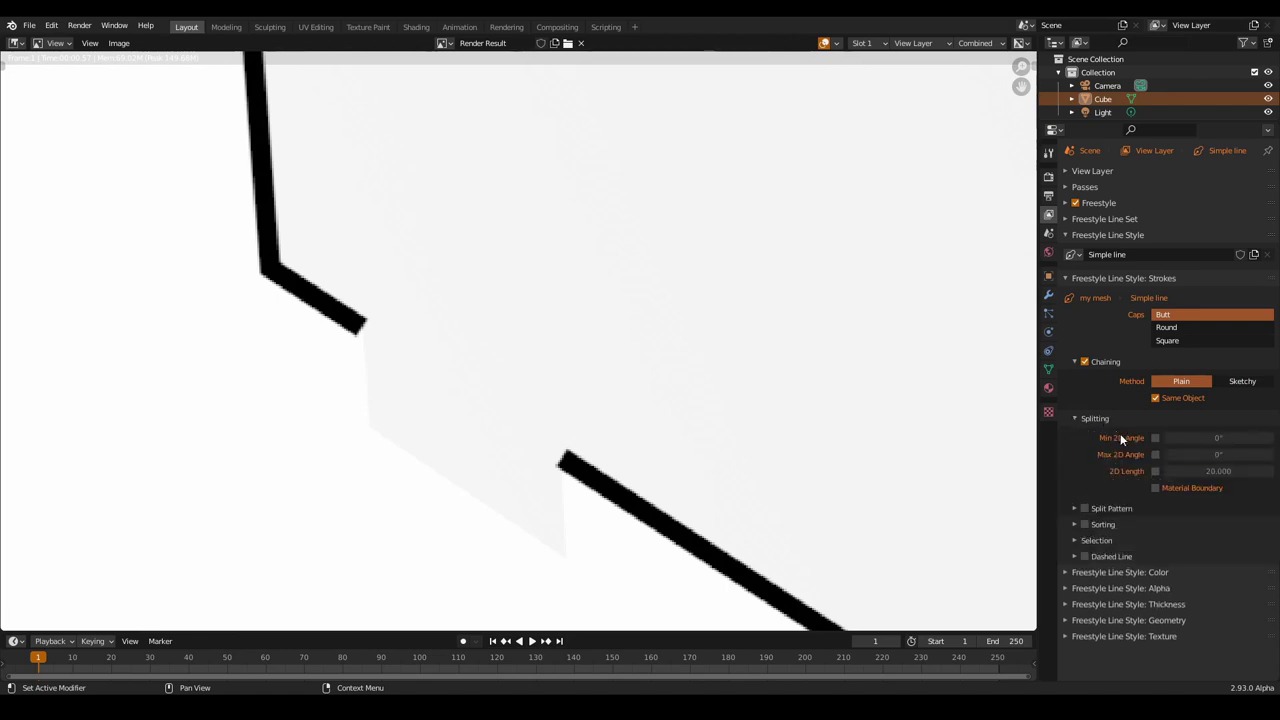
Split strokes every 20 2D length and add an Along Stroke thickness modifier.
{"action": "left_click", "coordinate": [1156, 473]}
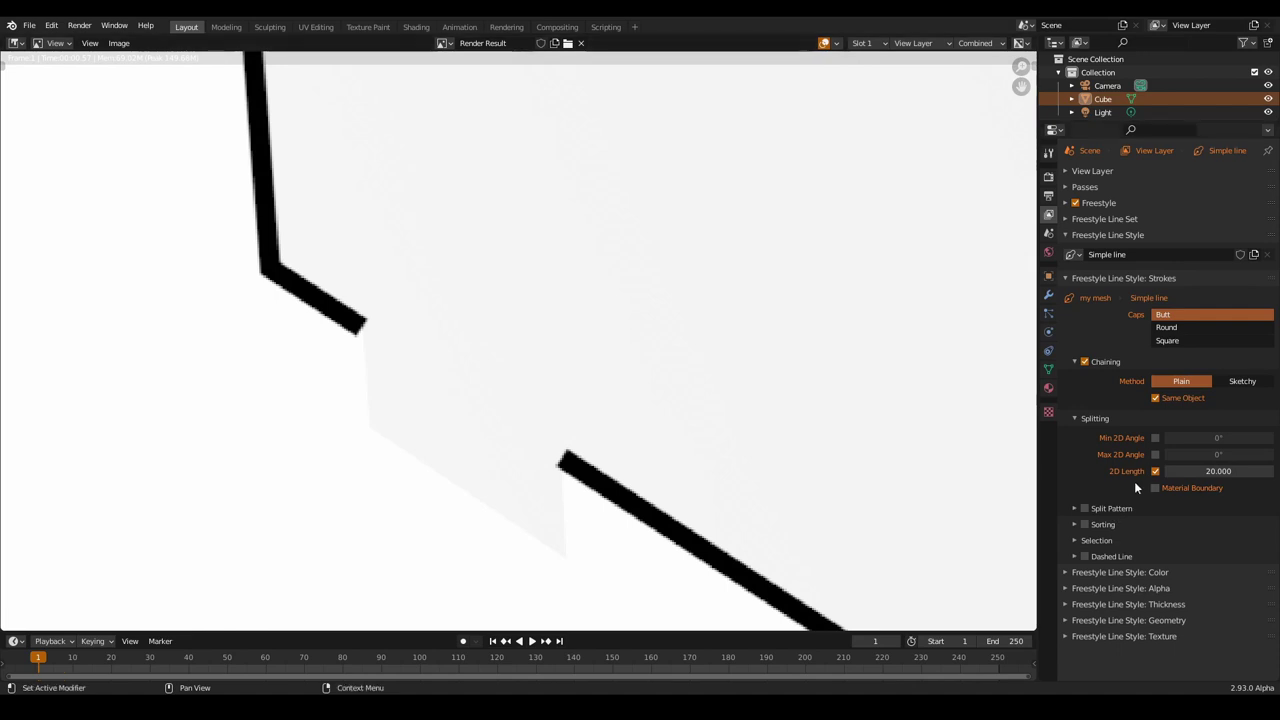
{"action": "left_click", "coordinate": [1130, 603]}
{"action": "scroll", "coordinate": [1131, 603], "scroll_direction": "down", "scroll_amount": 2}
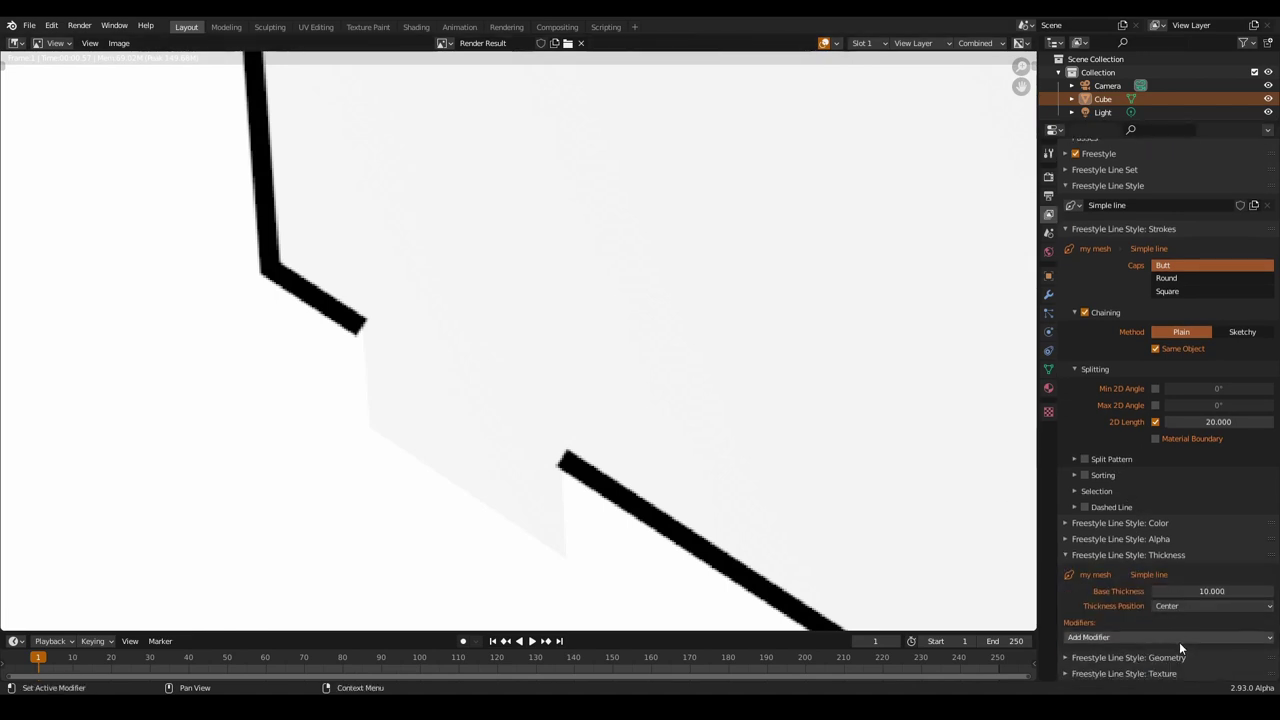
{"action": "left_click", "coordinate": [1177, 638]}
{"action": "left_click", "coordinate": [1143, 622]}
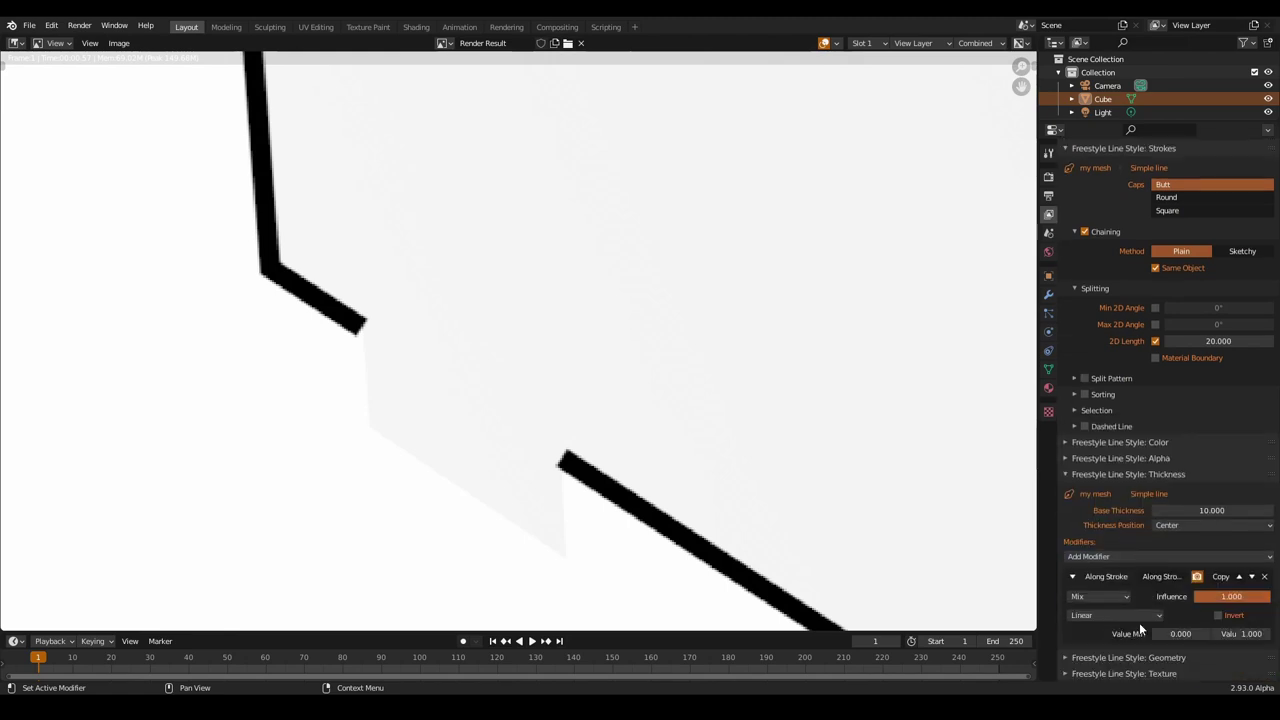
Map the thickness modifier to a dome-shaped curve with Multiply blend, then render.
{"action": "left_click", "coordinate": [1124, 615]}
{"action": "left_click", "coordinate": [1121, 645]}
{"action": "scroll", "coordinate": [1150, 625], "scroll_direction": "down", "scroll_amount": 5}
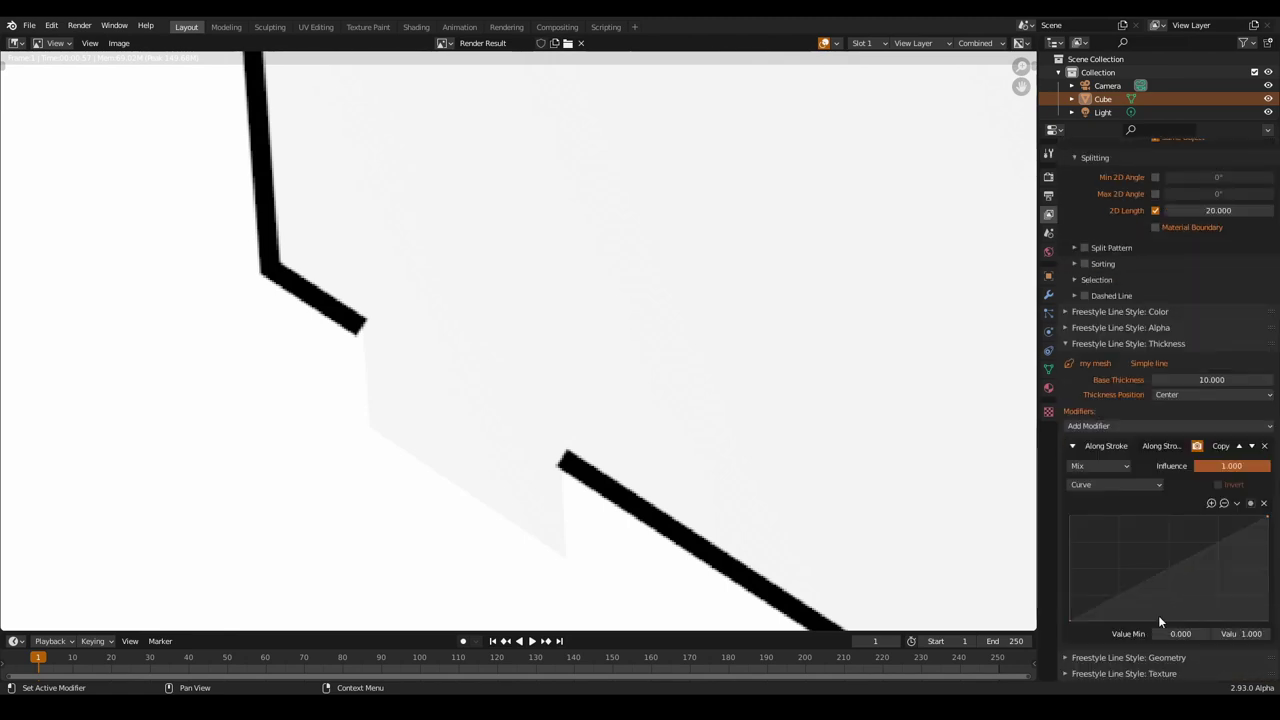
{"action": "left_click_drag", "start_coordinate": [1171, 567], "coordinate": [1171, 517]}
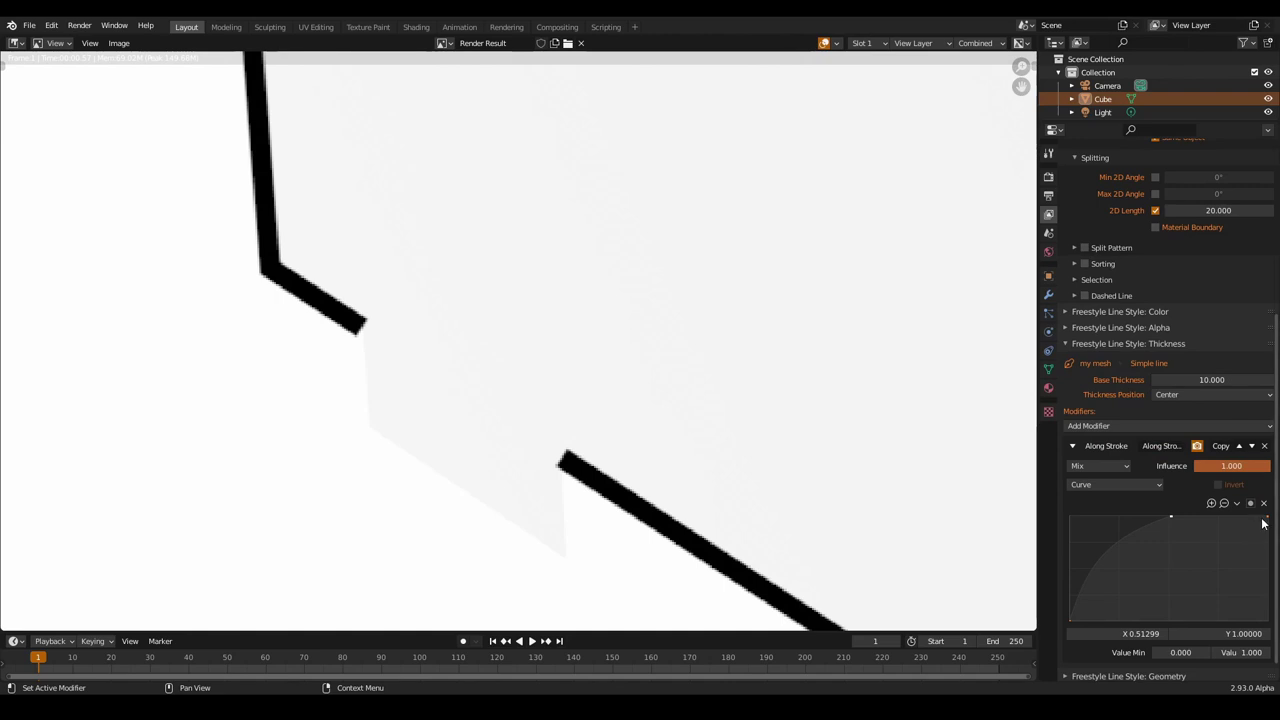
{"action": "left_click_drag", "start_coordinate": [1267, 518], "coordinate": [1266, 620]}
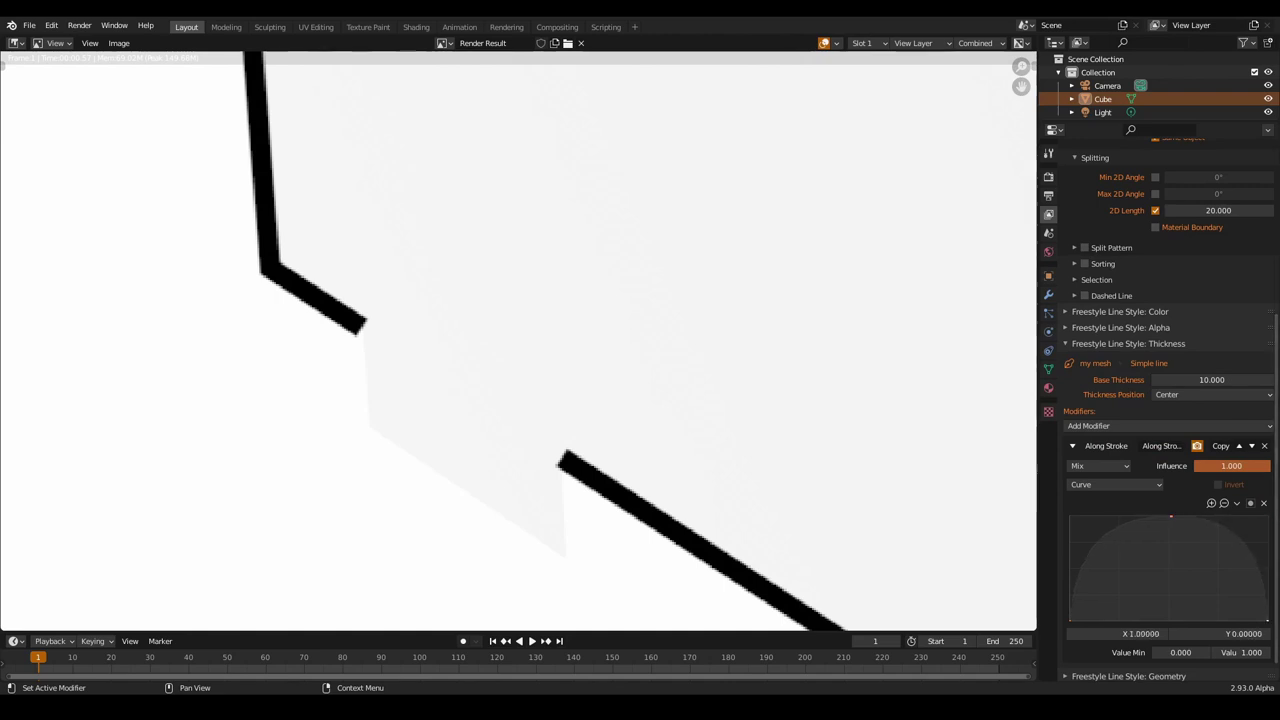
{"action": "left_click", "coordinate": [1092, 466]}
{"action": "left_click", "coordinate": [1104, 525]}
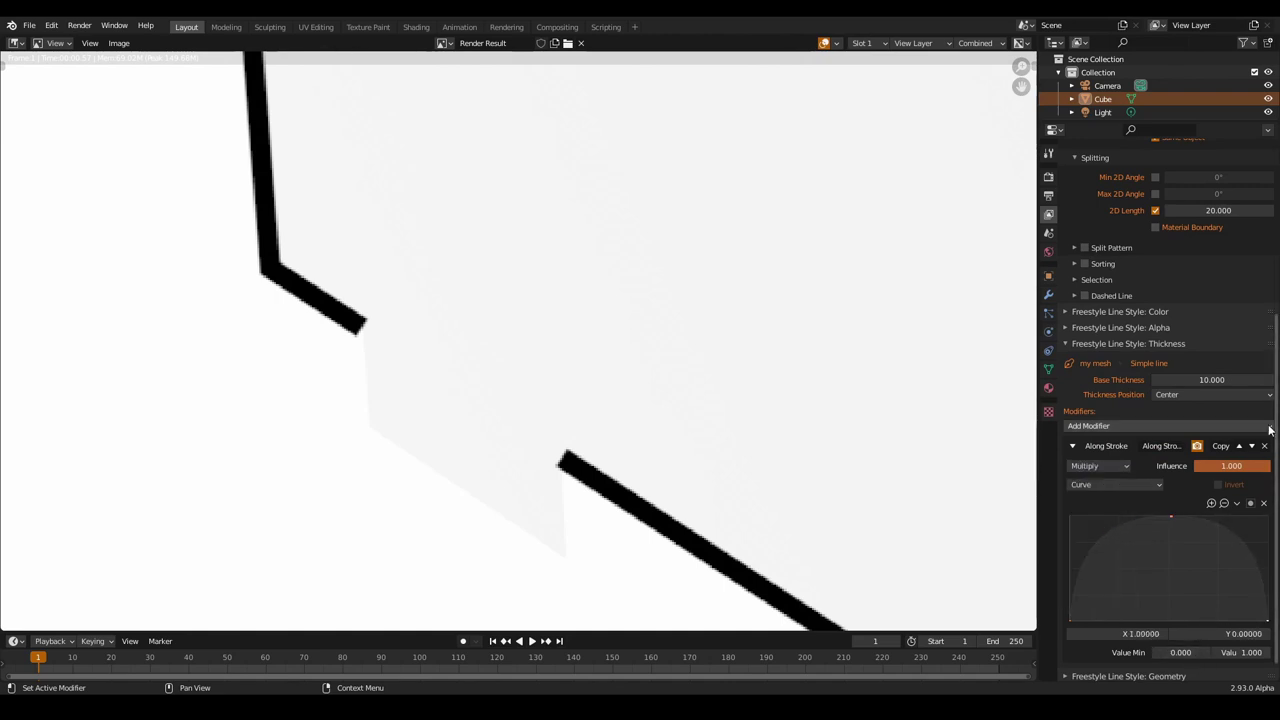
{"action": "scroll", "coordinate": [1150, 450], "scroll_direction": "up", "scroll_amount": 8}
{"action": "key", "text": "F12"}
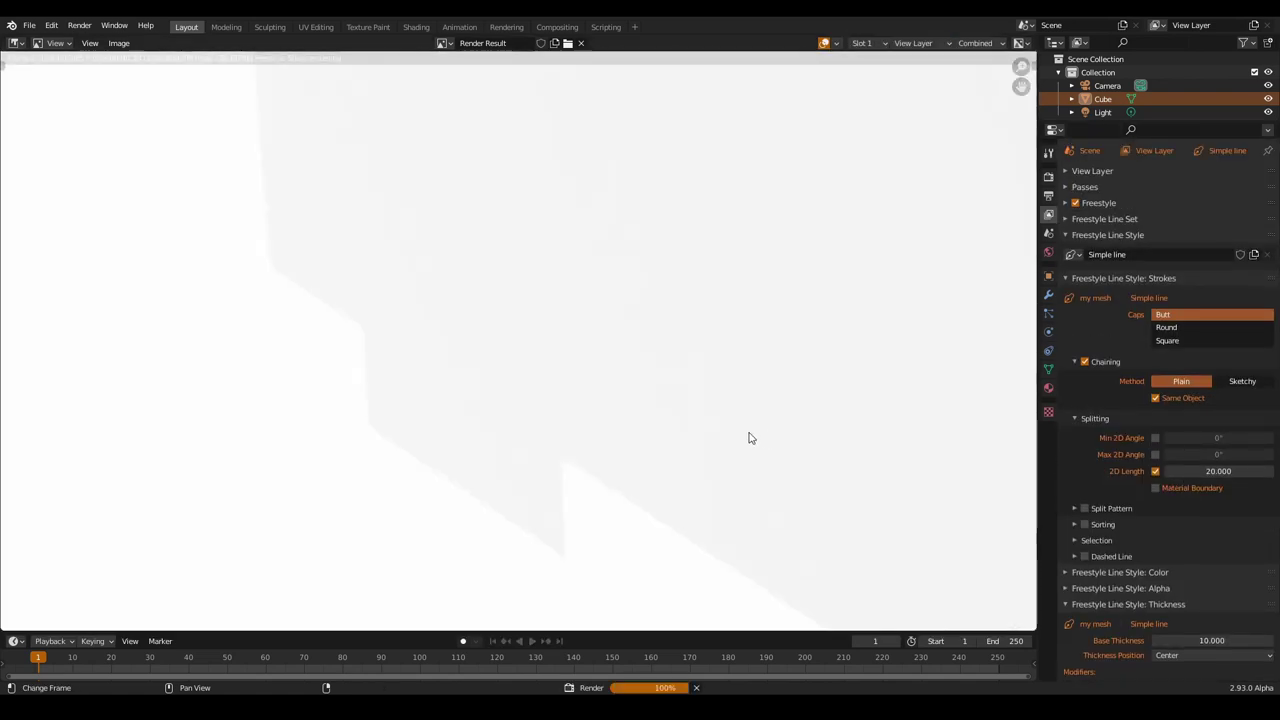
Zoom and pan the render to inspect the short rounded dashes along an edge.
{"action": "scroll", "coordinate": [660, 424], "scroll_direction": "up", "scroll_amount": 5}
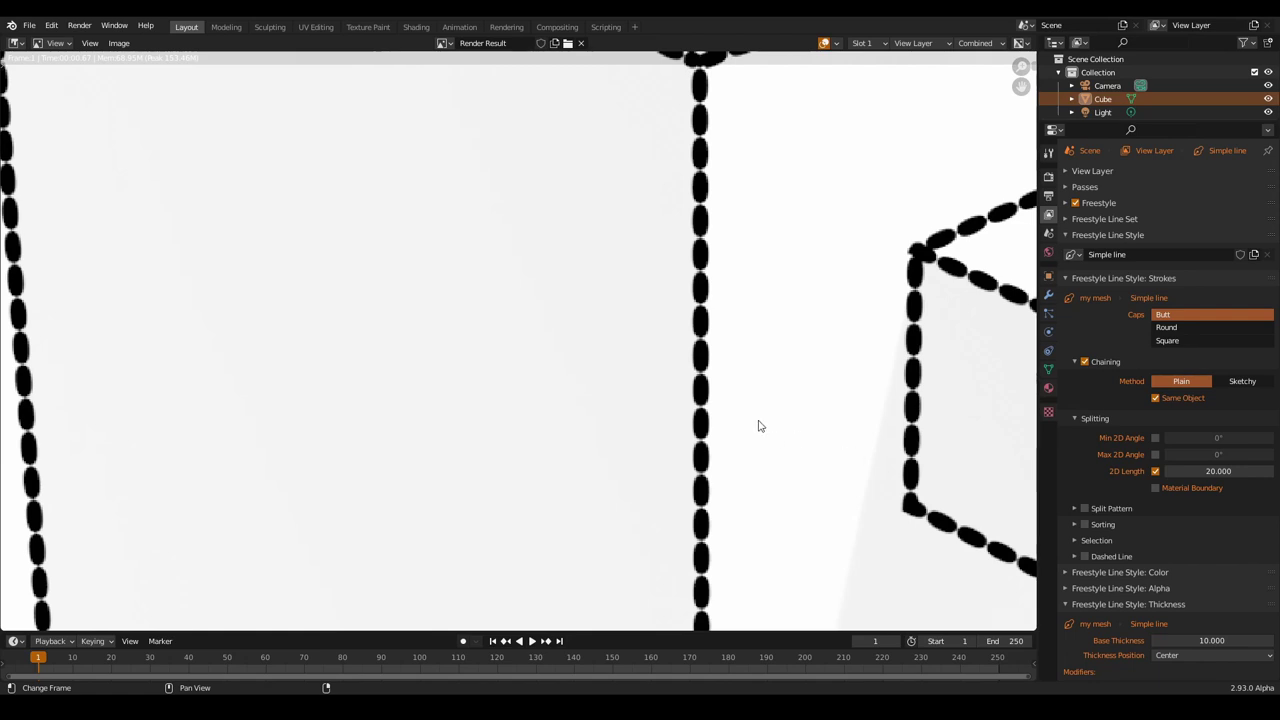
{"action": "scroll", "coordinate": [690, 400], "scroll_direction": "down", "scroll_amount": 2}
{"action": "scroll", "coordinate": [631, 375], "scroll_direction": "up", "scroll_amount": 1}
{"action": "scroll", "coordinate": [631, 375], "scroll_direction": "up", "scroll_amount": 3}
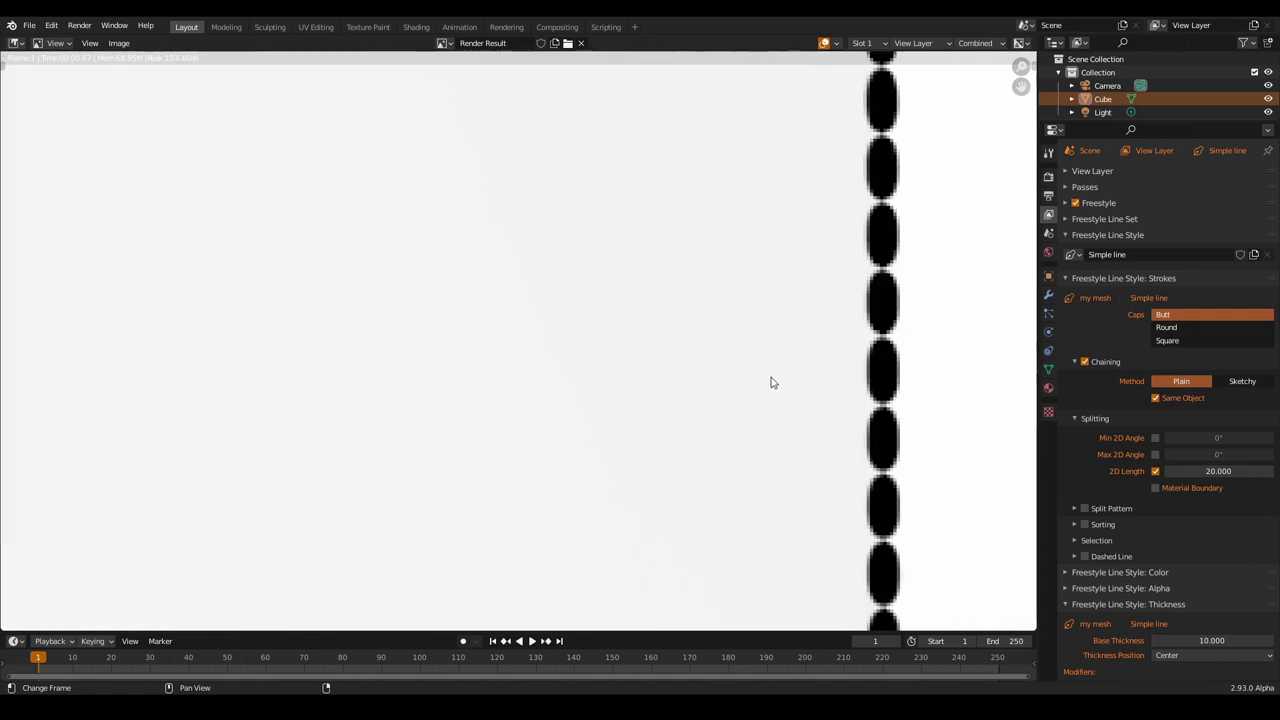
{"action": "middle_click_drag", "start_coordinate": [771, 380], "coordinate": [649, 508]}
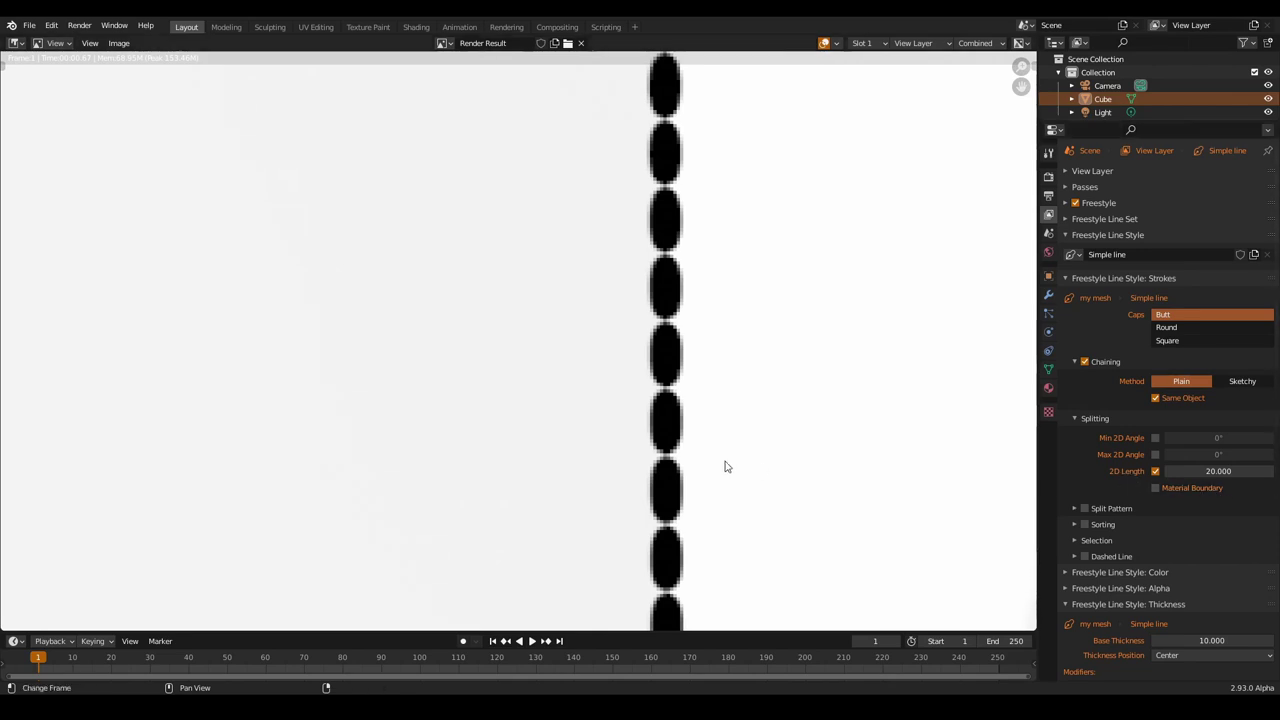
Reveal the Split Pattern and Dashed Line settings, both still off.
{"action": "scroll", "coordinate": [670, 402], "scroll_direction": "down", "scroll_amount": 4}
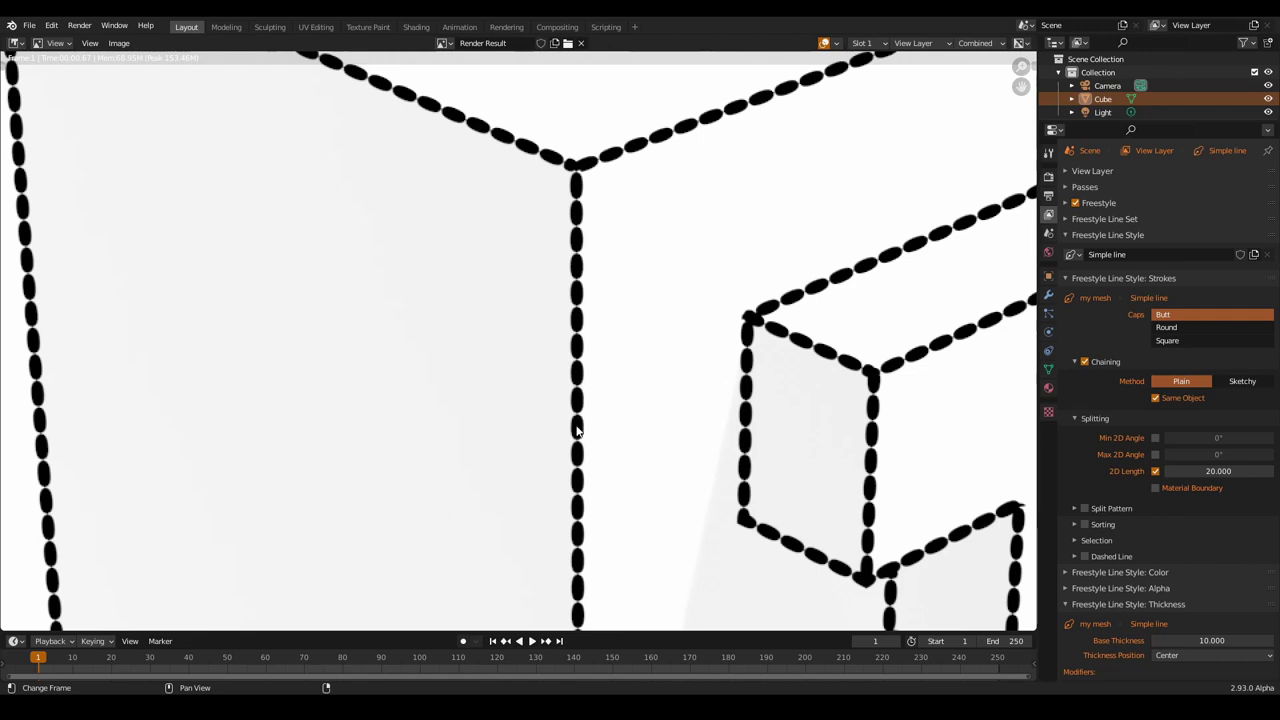
{"action": "scroll", "coordinate": [1138, 497], "scroll_direction": "down", "scroll_amount": 3}
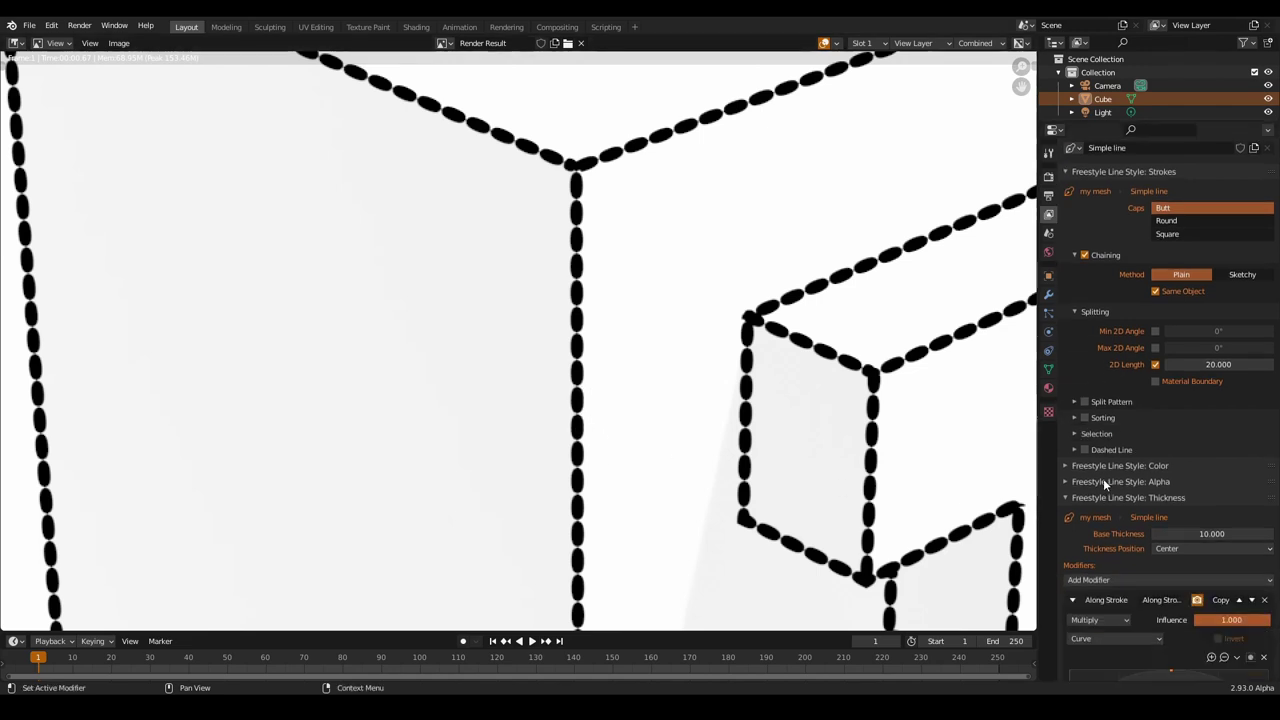
{"action": "left_click", "coordinate": [1124, 401]}
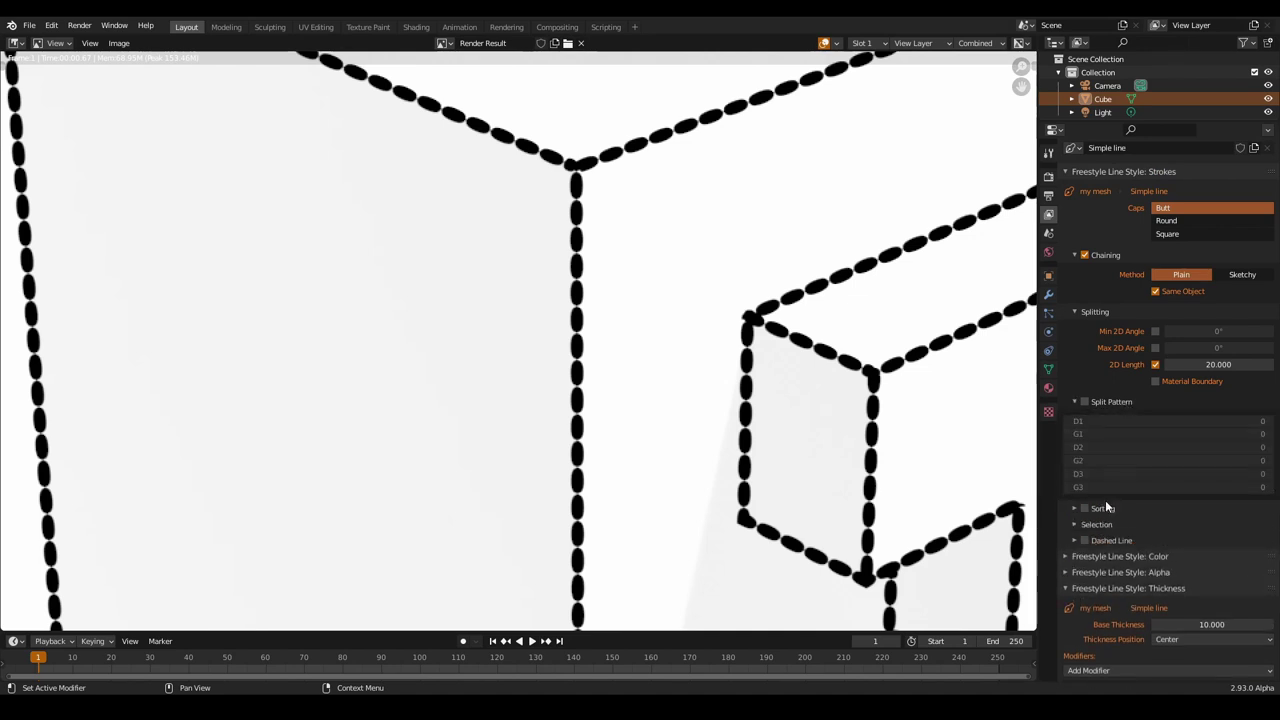
{"action": "left_click", "coordinate": [1106, 538]}
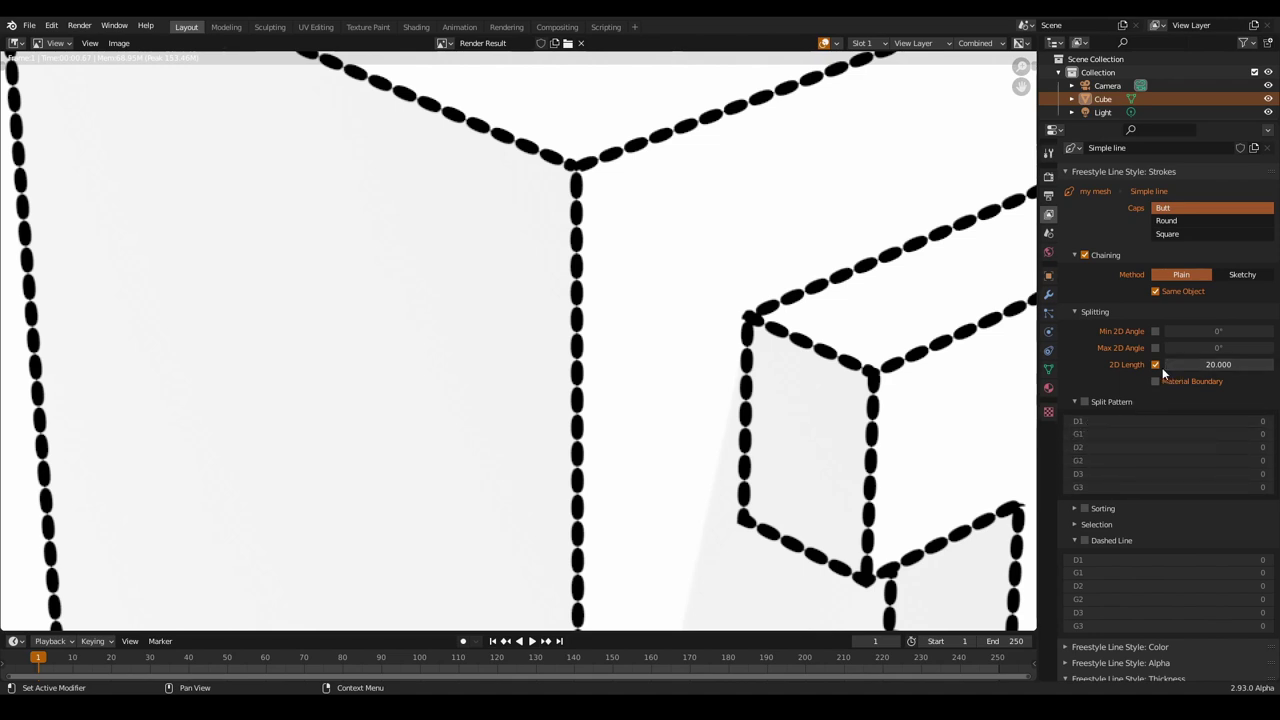
Replace 2D Length splitting with a Split Pattern of D1 57, G1 33, and re-render.
{"action": "left_click", "coordinate": [1155, 364]}
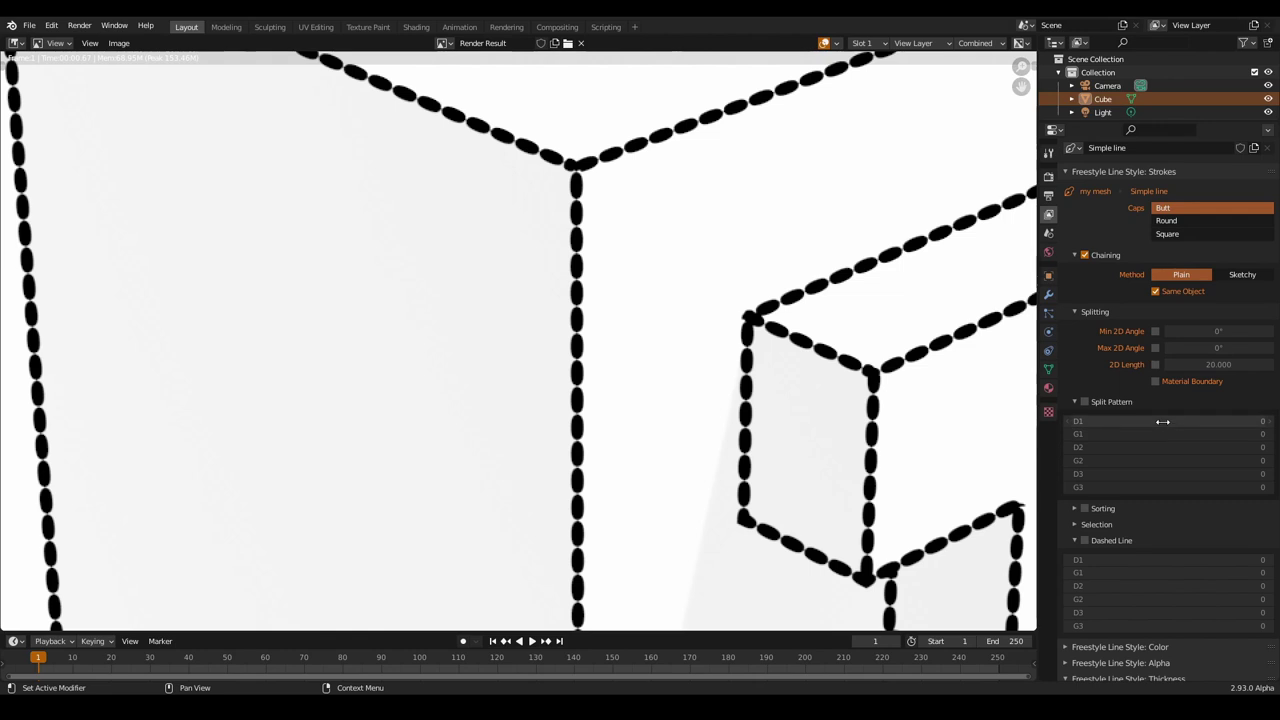
{"action": "left_click", "coordinate": [1085, 401]}
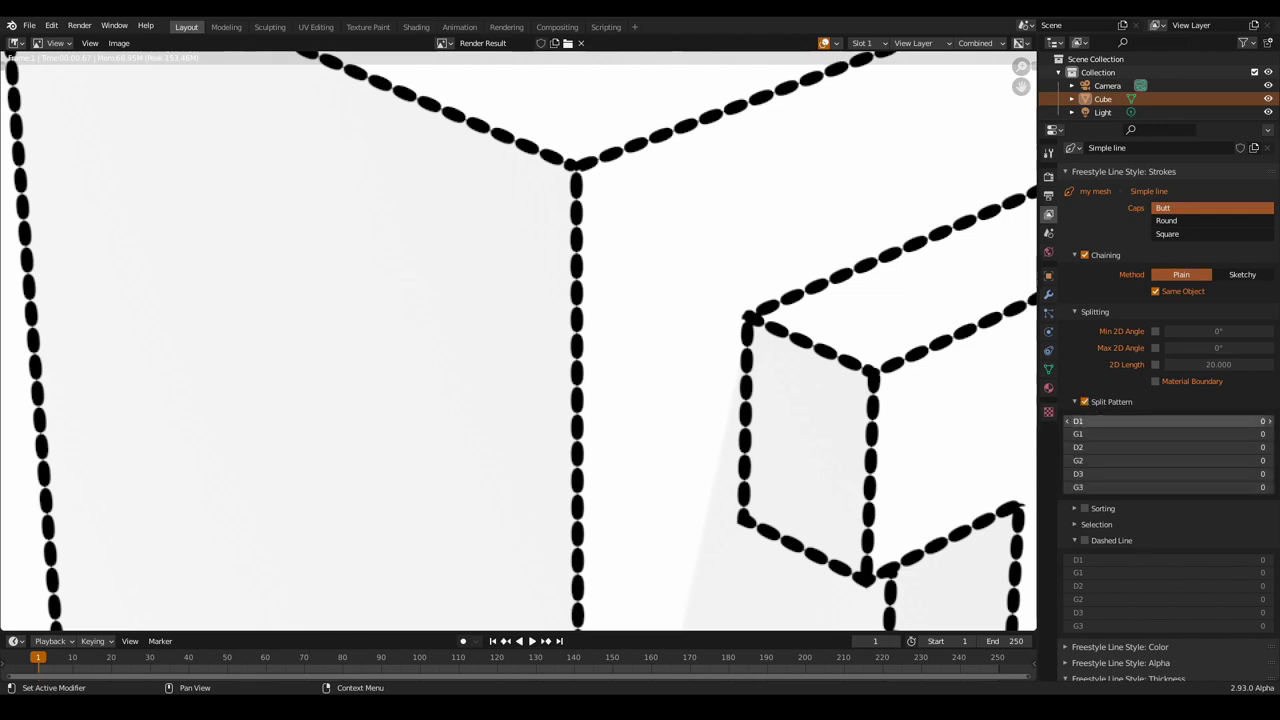
{"action": "left_click_drag", "start_coordinate": [1131, 423], "coordinate": [1163, 440]}
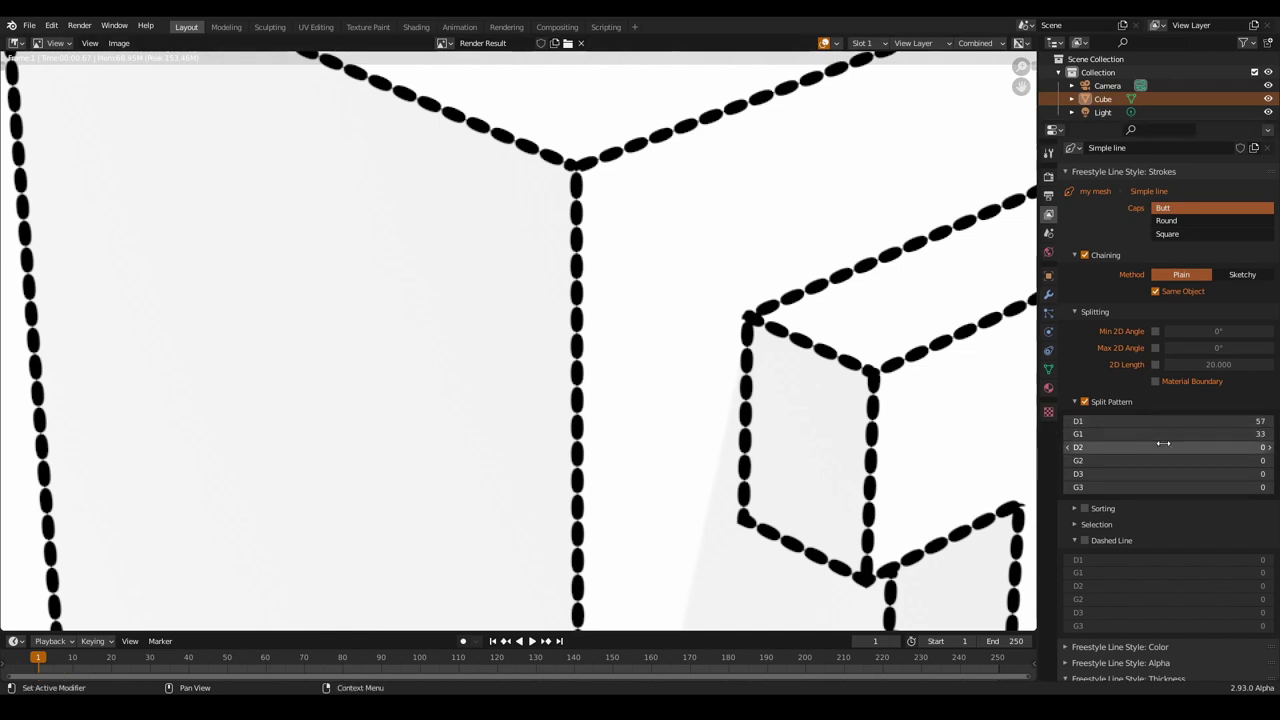
{"action": "key", "text": "F12"}
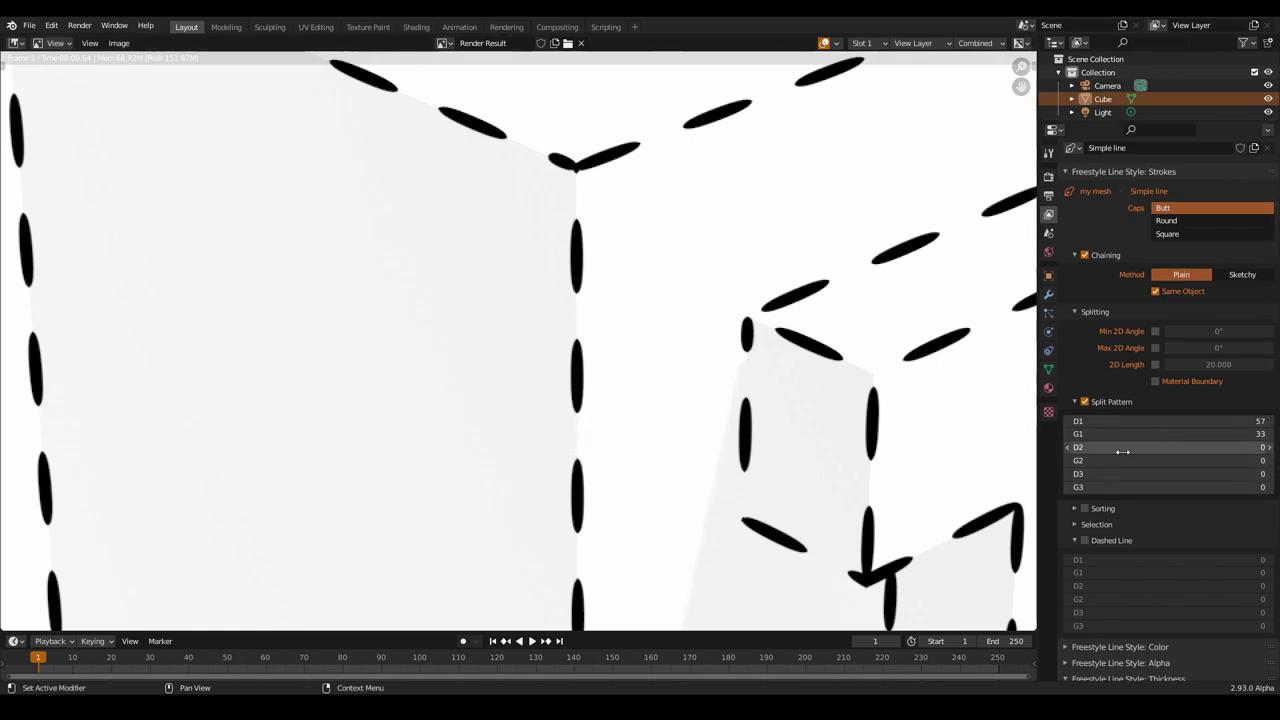
Swap Split Pattern for a Dashed Line with D1 65, G1 19, re-render and zoom out.
{"action": "left_click", "coordinate": [1085, 401]}
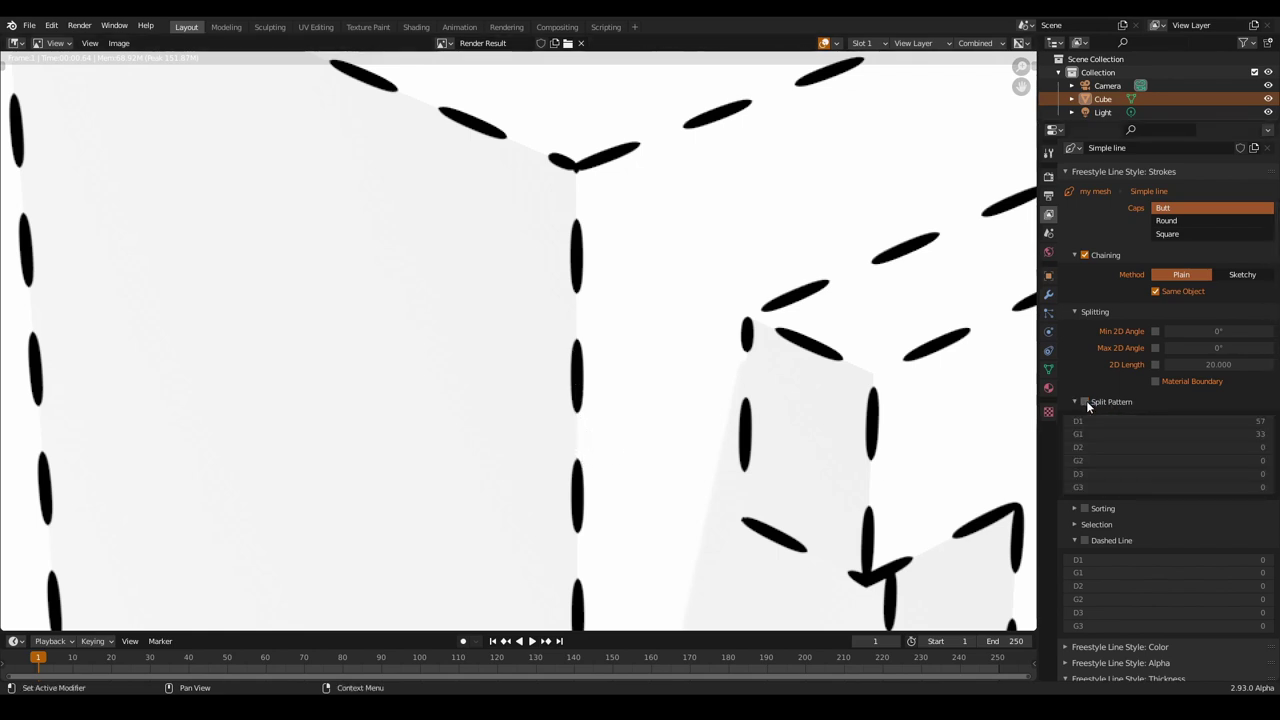
{"action": "left_click", "coordinate": [1085, 541]}
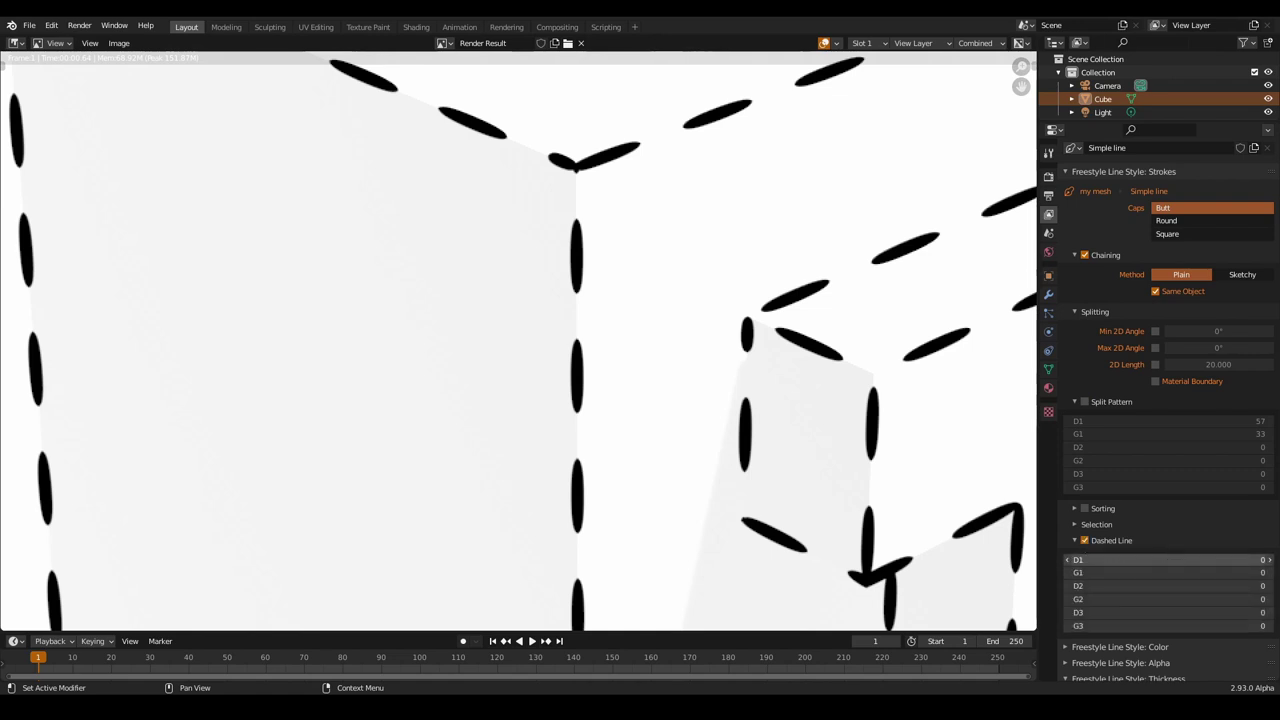
{"action": "mouse_move", "coordinate": [1148, 560]}
{"action": "left_mouse_down"}
{"action": "mouse_move", "coordinate": [1160, 562]}
{"action": "mouse_move", "coordinate": [1148, 577]}
{"action": "mouse_move", "coordinate": [1165, 572]}
{"action": "left_mouse_up"}
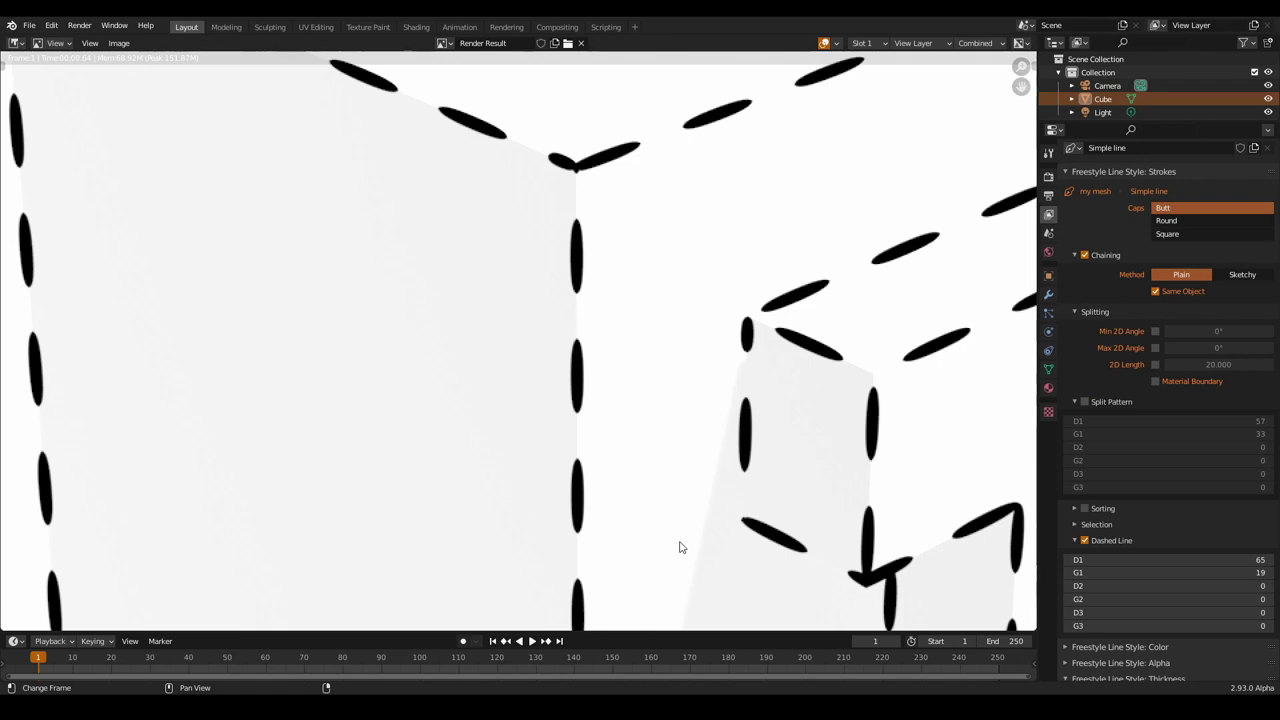
{"action": "key", "text": "F12"}
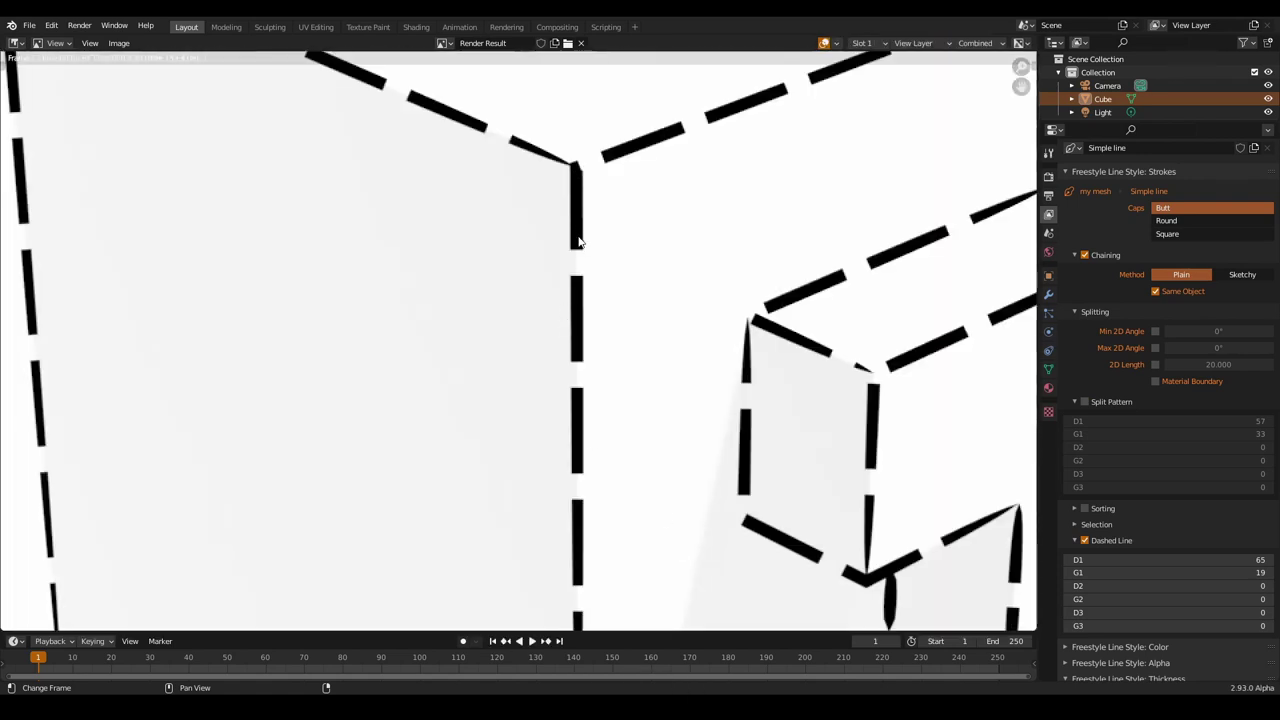
{"action": "scroll", "coordinate": [653, 520], "scroll_direction": "down", "scroll_amount": 3}
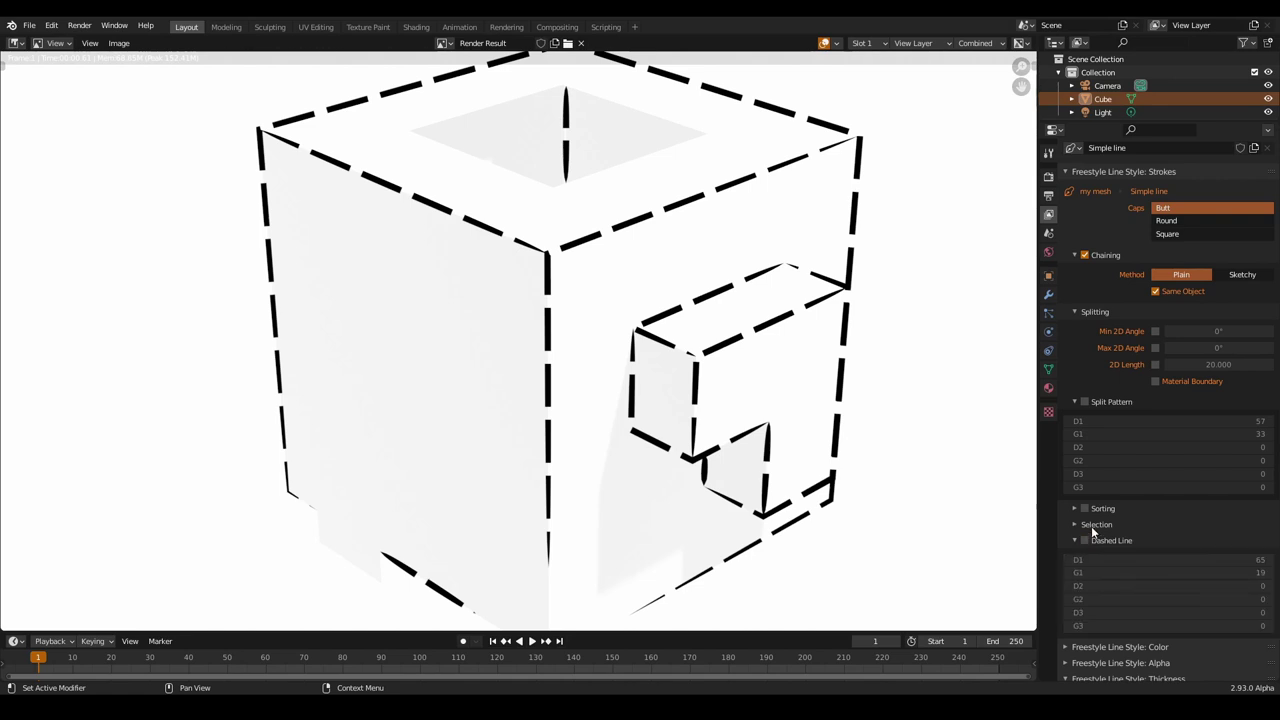
Expand Selection and Sorting, and collapse the Dashed Line, Split Pattern and Splitting panels.
{"action": "left_click", "coordinate": [1092, 525]}
{"action": "left_click", "coordinate": [1106, 595]}
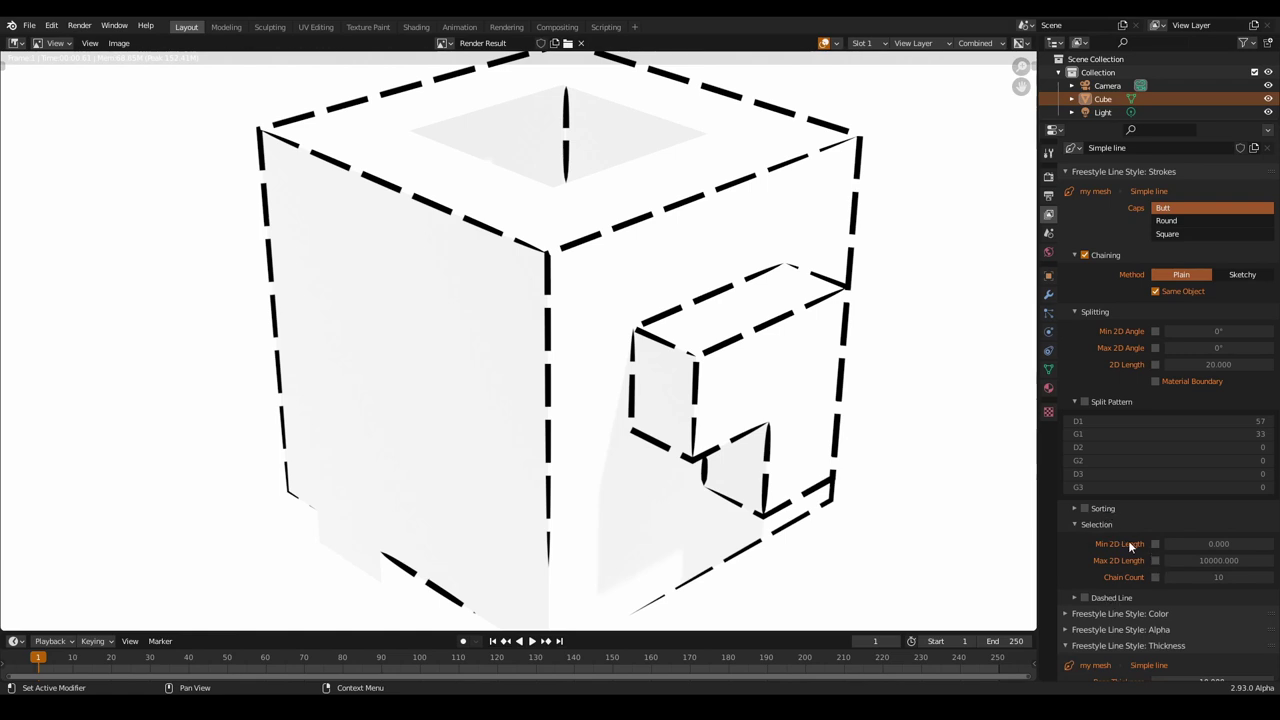
{"action": "left_click", "coordinate": [1112, 510]}
{"action": "scroll", "coordinate": [1113, 510], "scroll_direction": "down", "scroll_amount": 2}
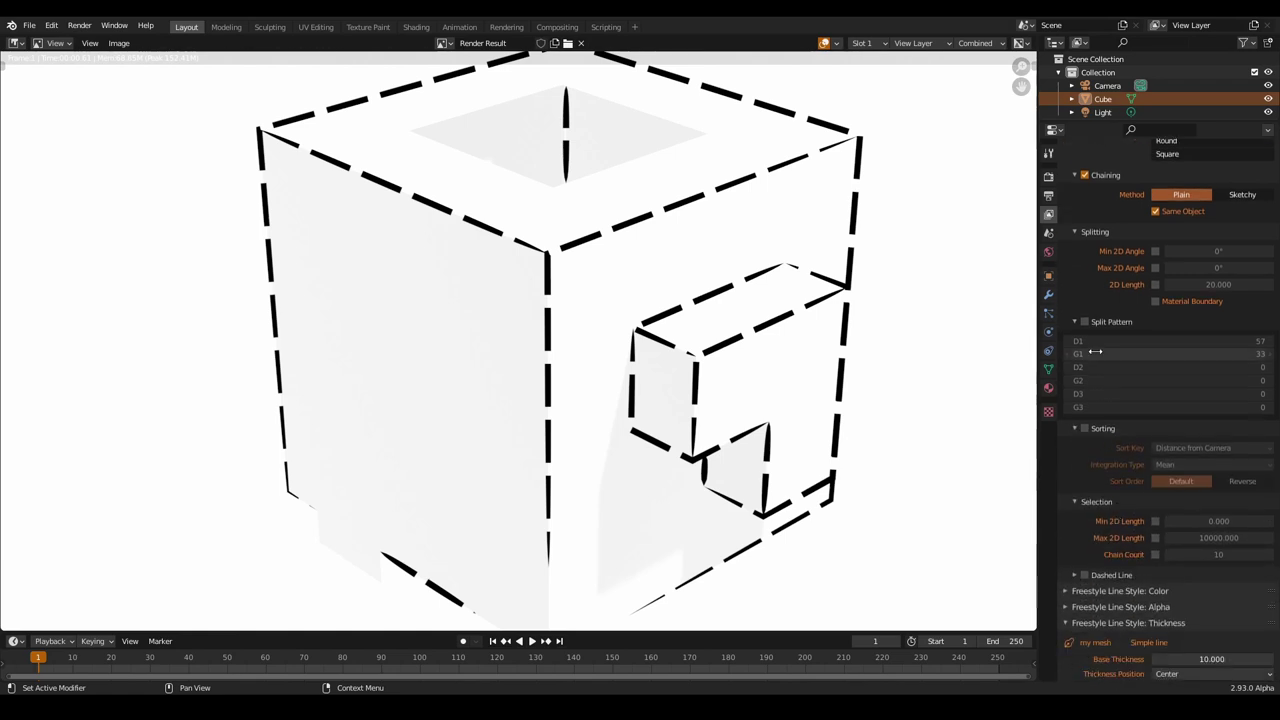
{"action": "left_click", "coordinate": [1106, 320]}
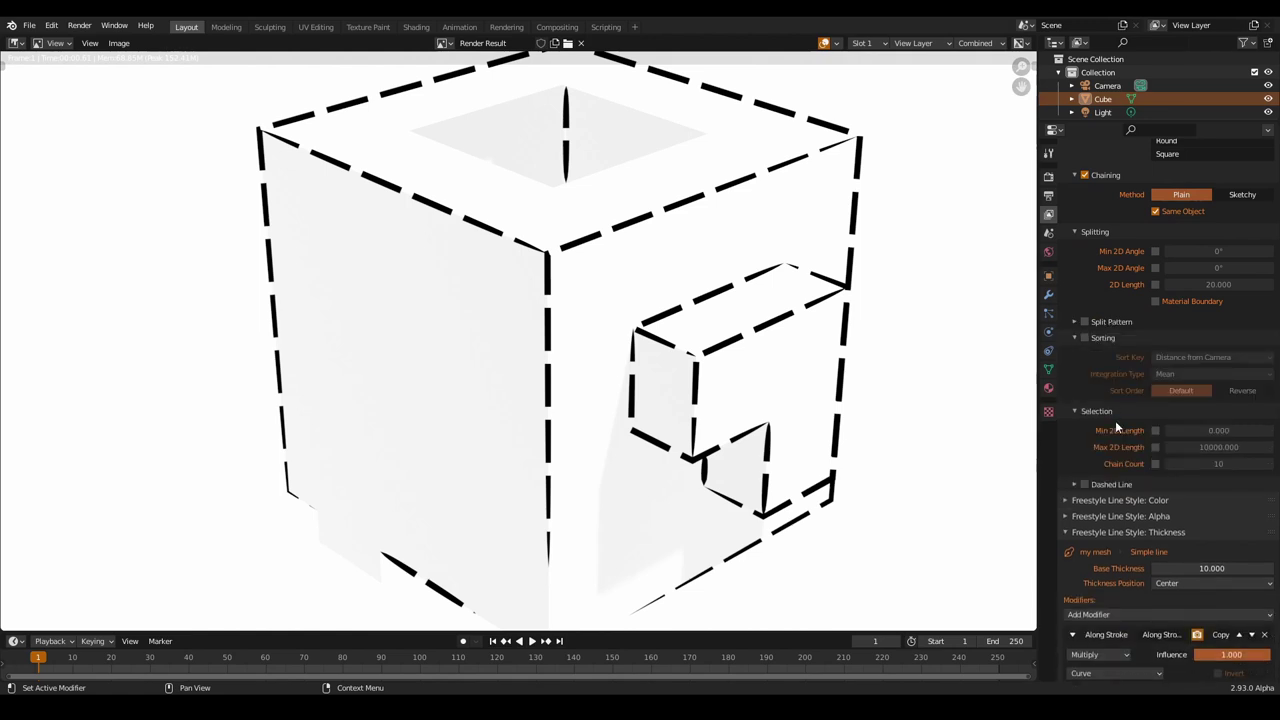
{"action": "left_click", "coordinate": [1097, 232]}
{"action": "scroll", "coordinate": [1144, 273], "scroll_direction": "up", "scroll_amount": 1}
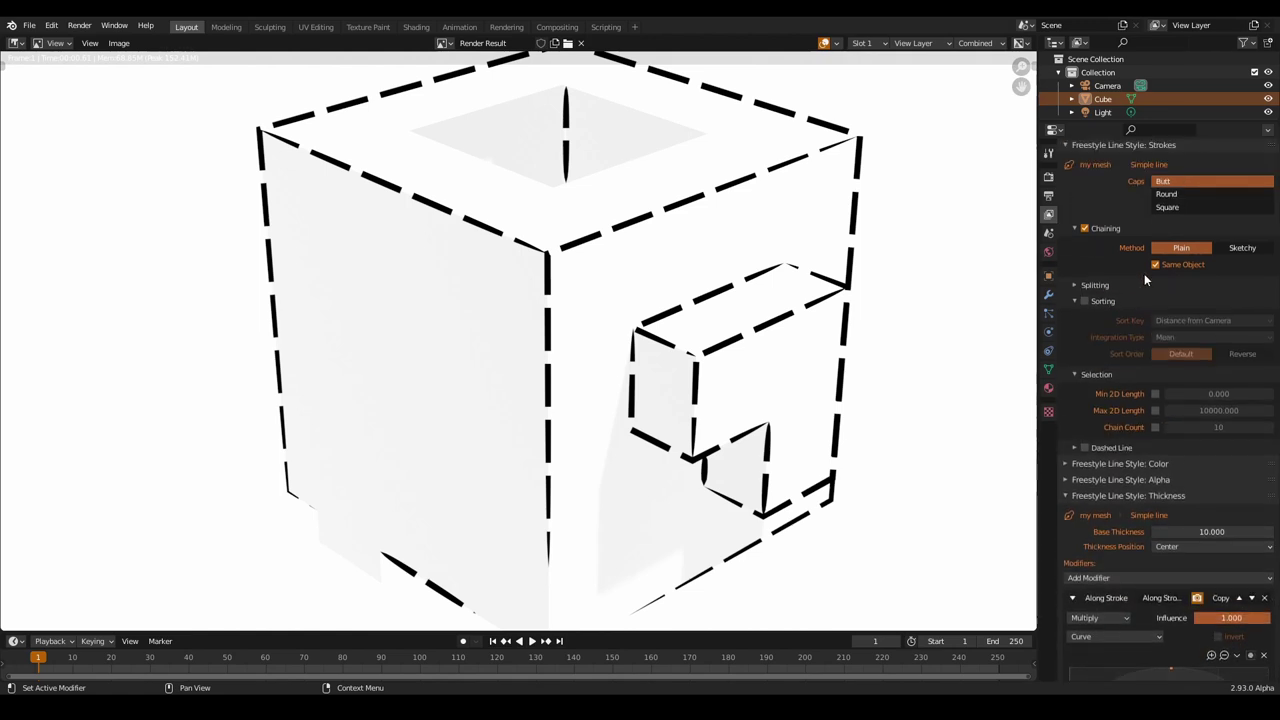
Enable stroke Sorting and list its Sort Key choices, currently Distance from Camera.
{"action": "left_click", "coordinate": [1101, 300]}
{"action": "left_click", "coordinate": [1090, 303]}
{"action": "left_click", "coordinate": [1080, 302]}
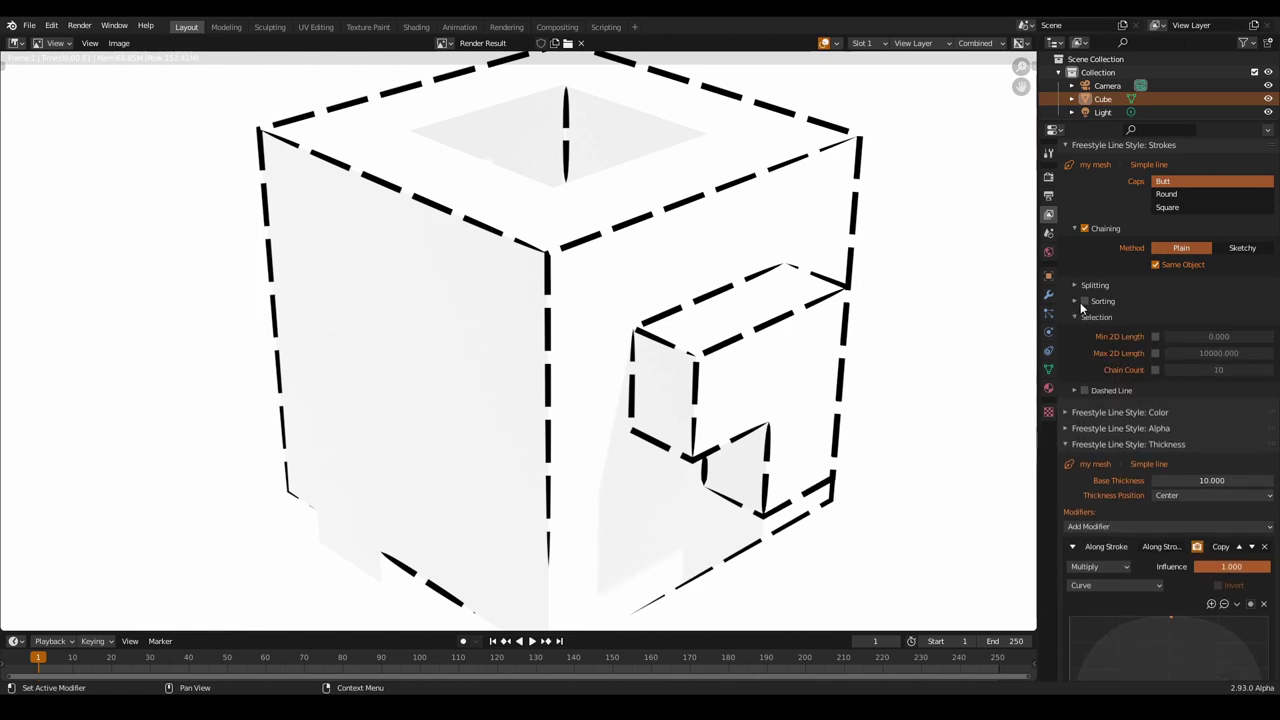
{"action": "left_click", "coordinate": [1084, 299]}
{"action": "left_click", "coordinate": [1105, 302]}
{"action": "left_click", "coordinate": [1205, 320]}
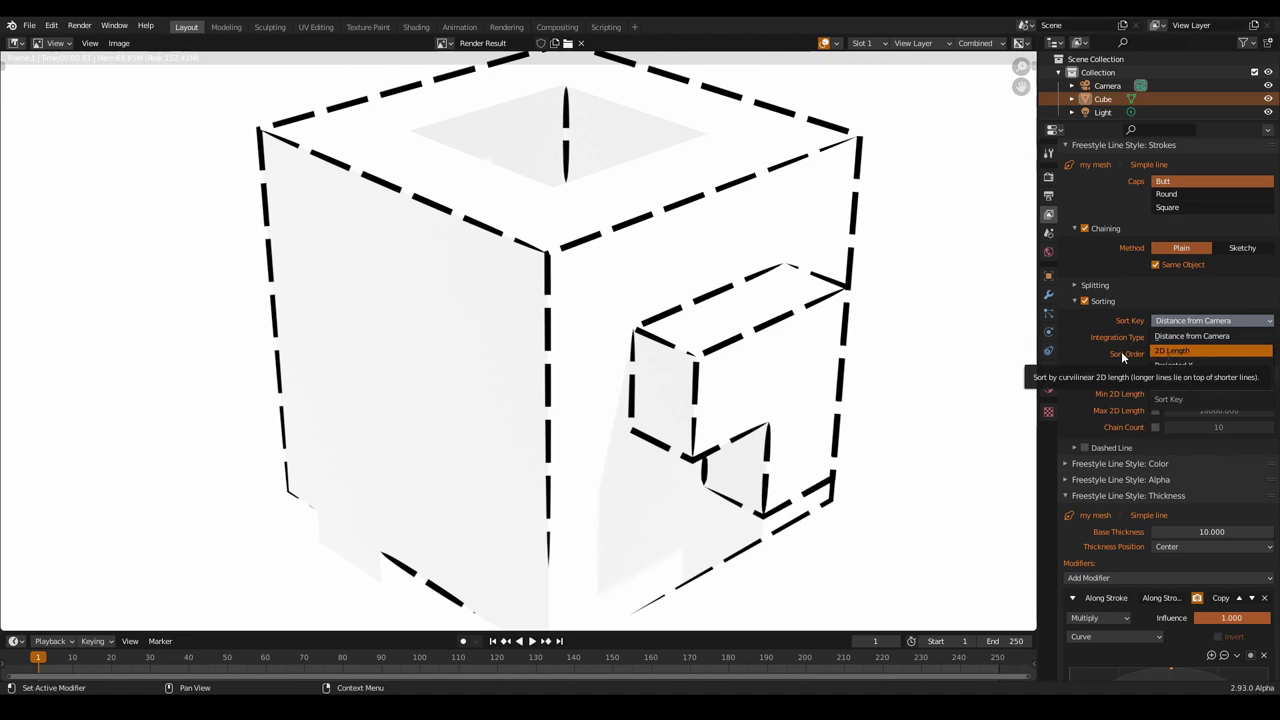
Keep Sort Key at Distance from Camera, disable Sorting, and fold the Sorting and Selection panels.
{"action": "left_click", "coordinate": [1121, 351]}
{"action": "left_click", "coordinate": [1190, 321]}
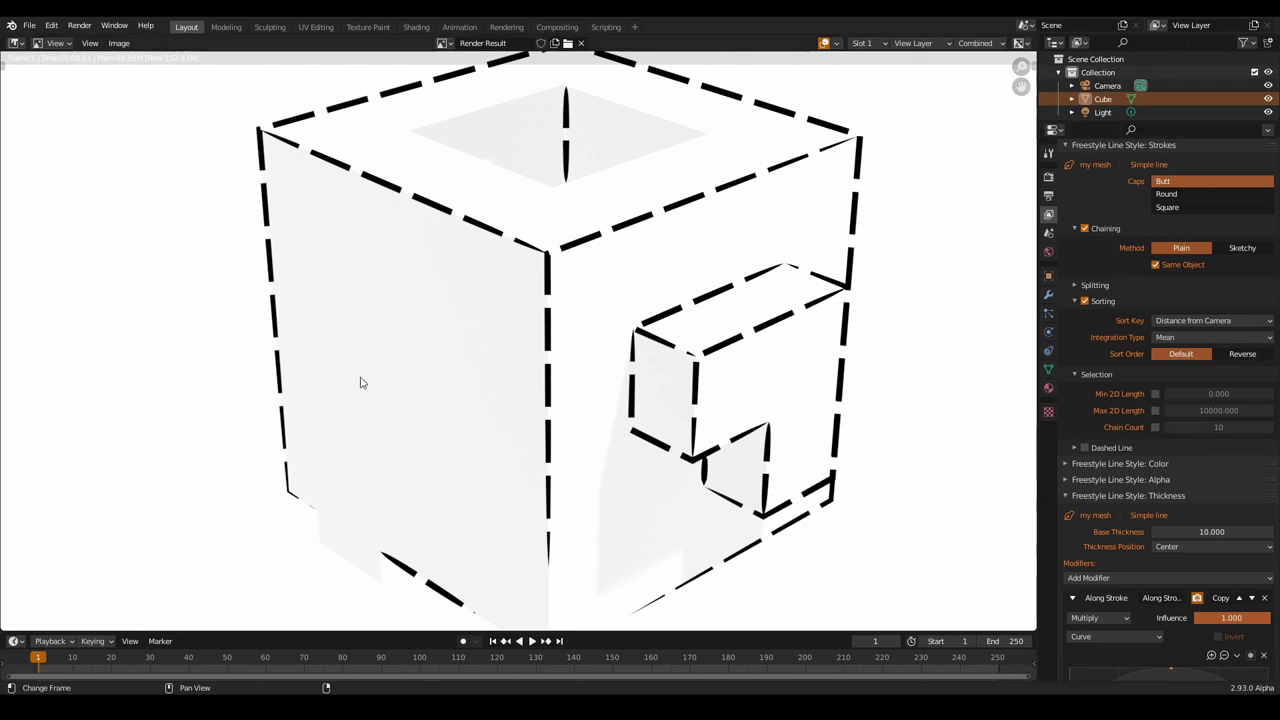
{"action": "left_click", "coordinate": [1085, 301]}
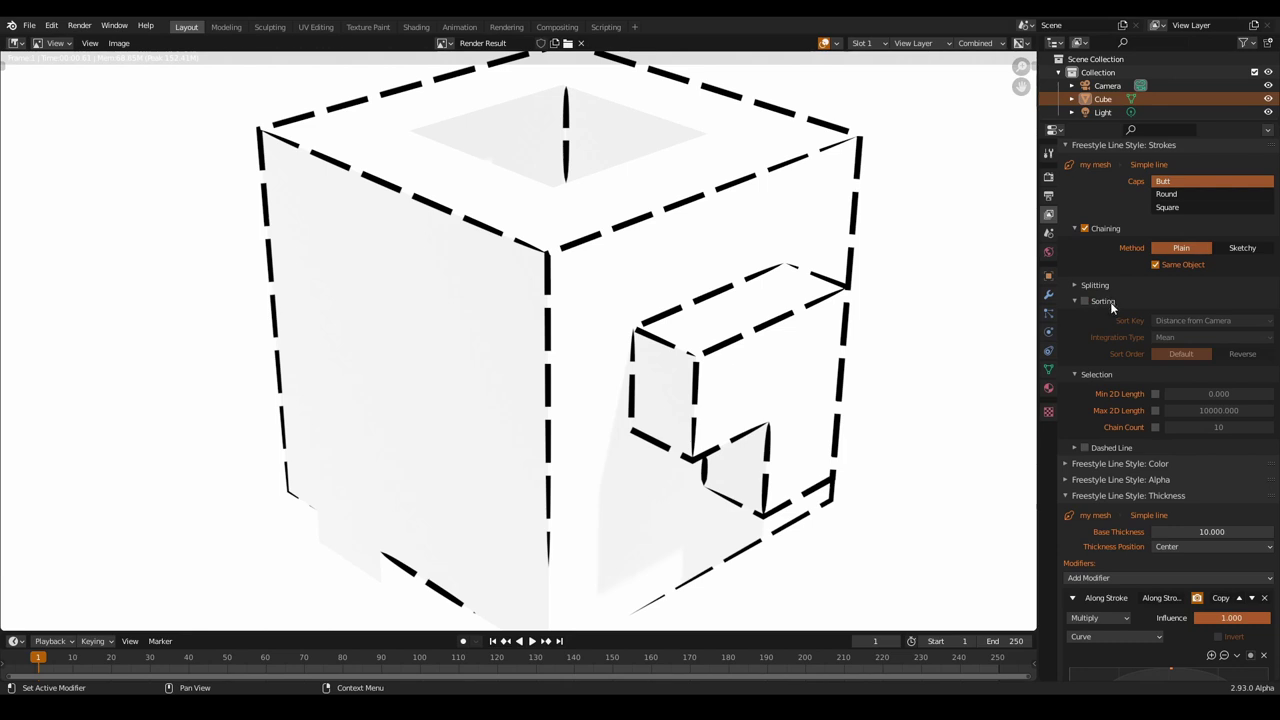
{"action": "left_click", "coordinate": [1110, 300]}
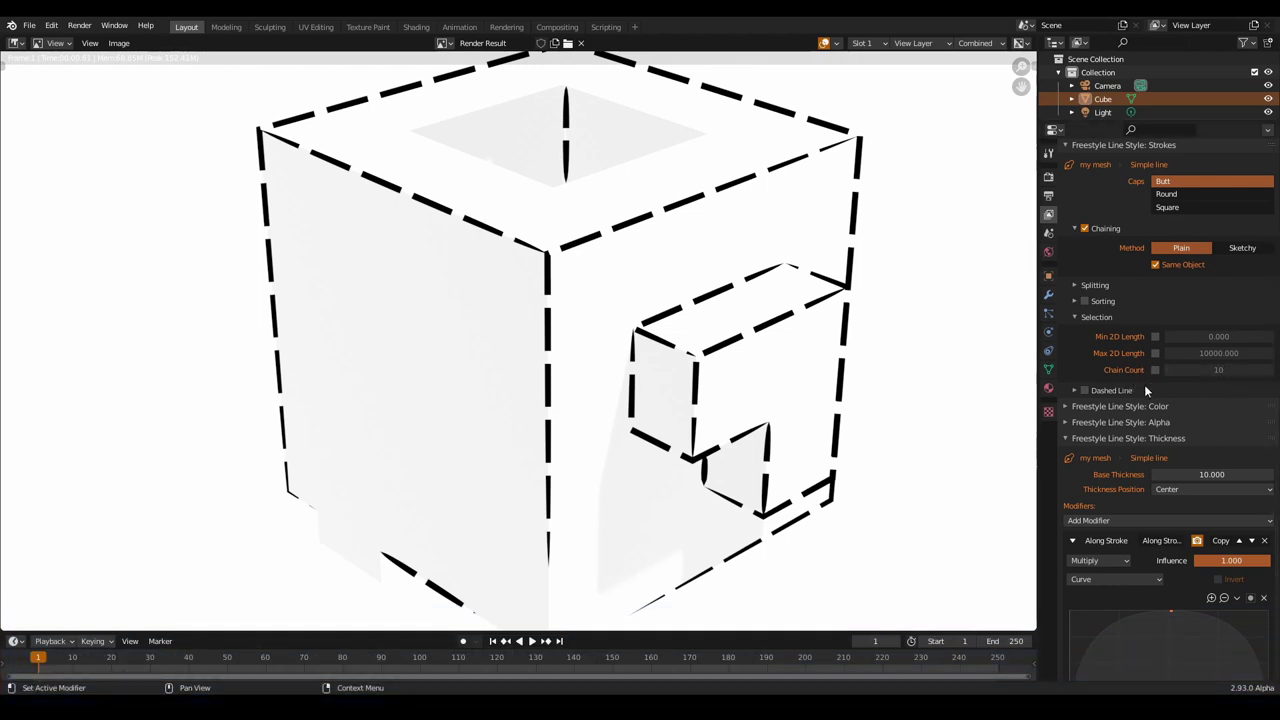
{"action": "left_click", "coordinate": [1099, 317]}
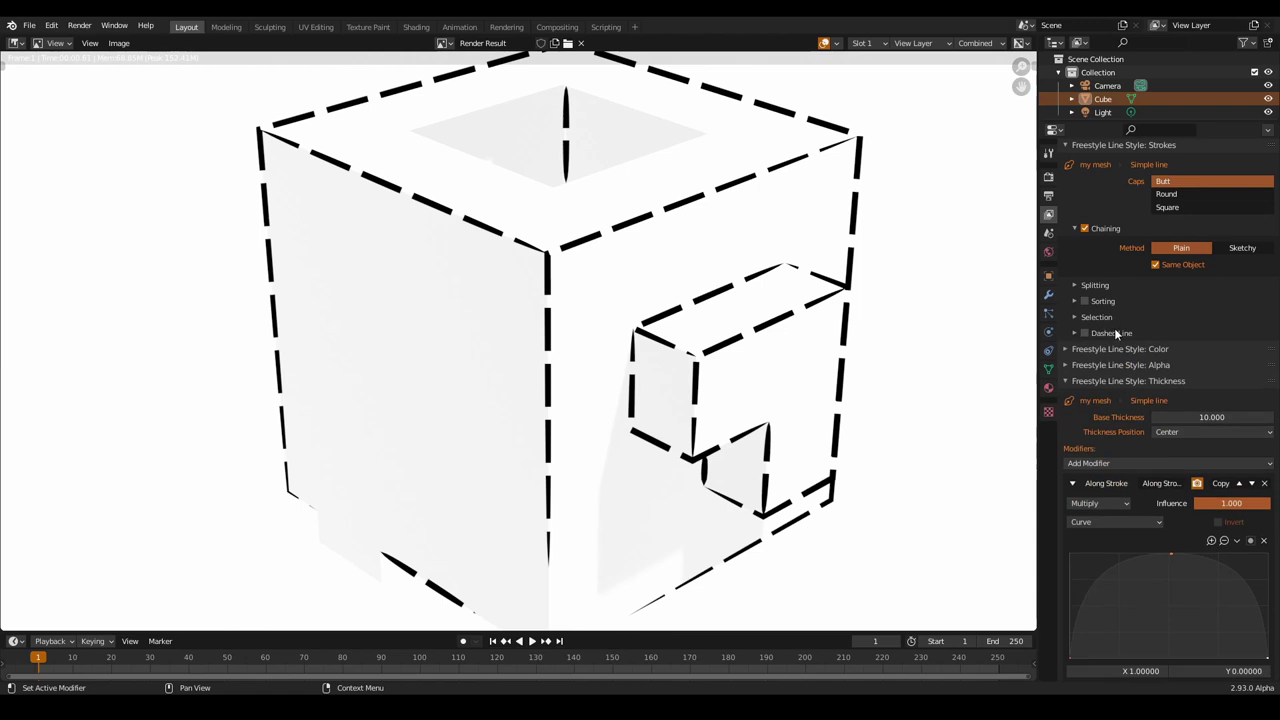
{"action": "scroll", "coordinate": [1120, 312], "scroll_direction": "up", "scroll_amount": 3}
Collapse Strokes and Thickness, and expand the line style Color and Alpha settings.
{"action": "left_click", "coordinate": [1110, 252]}
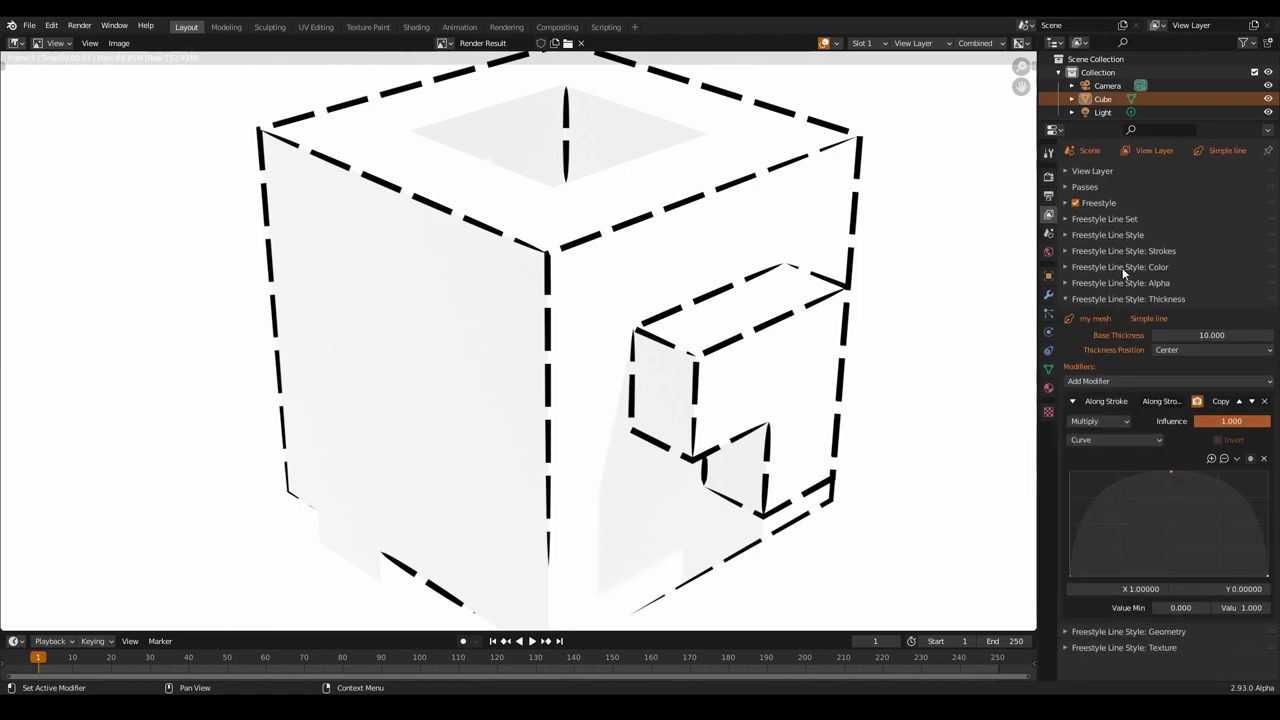
{"action": "left_click", "coordinate": [1122, 267]}
{"action": "left_click", "coordinate": [1124, 353]}
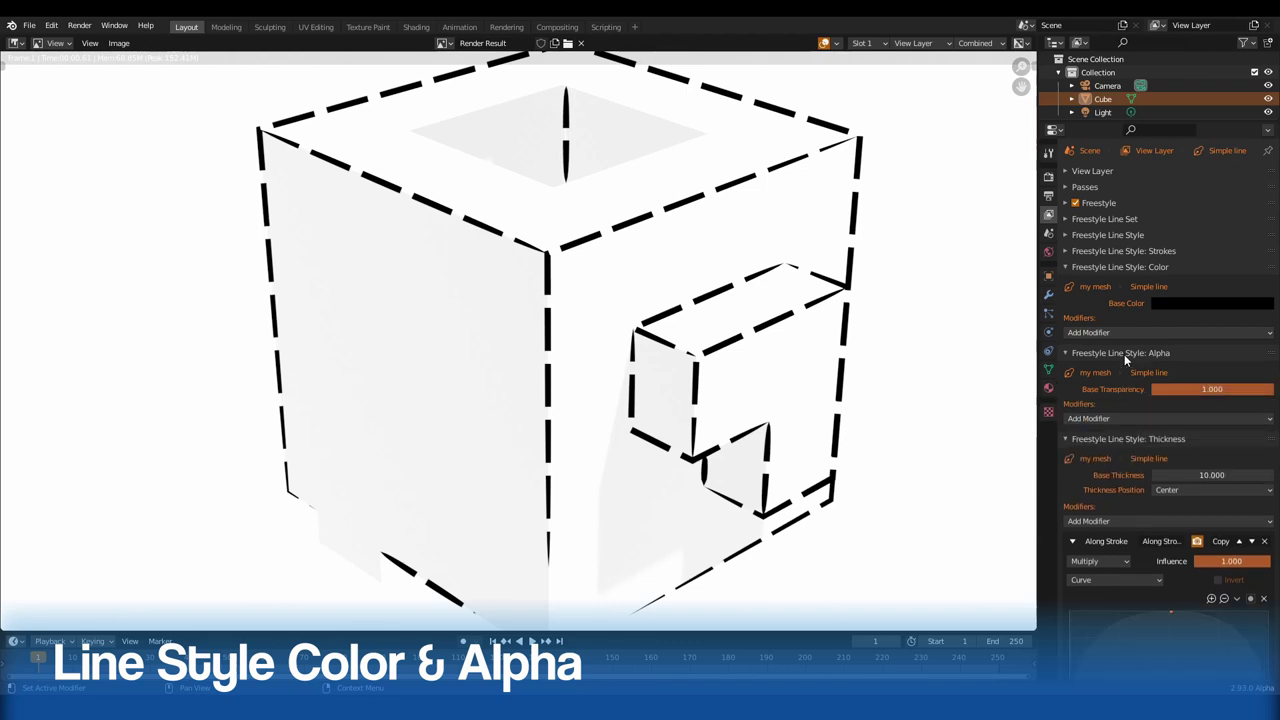
{"action": "left_click", "coordinate": [1099, 440]}
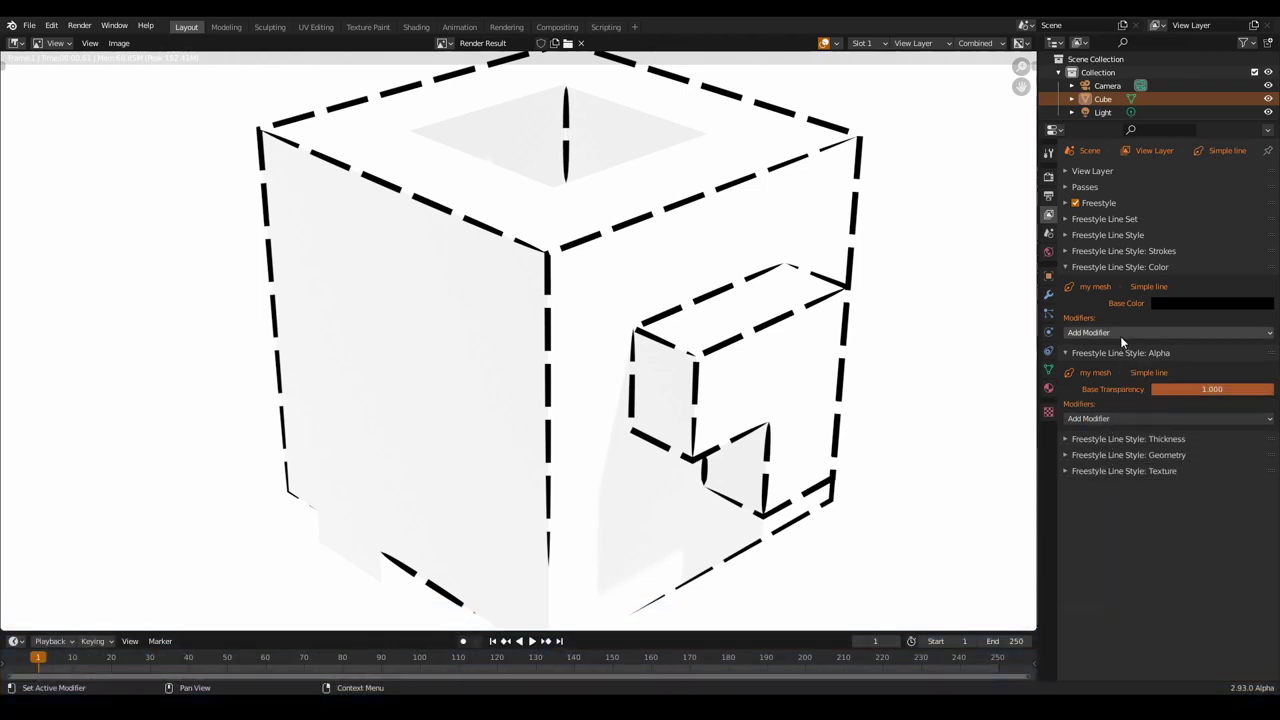
Set the line base colour to green after trying grey and red, then re-render.
{"action": "left_click", "coordinate": [1187, 304]}
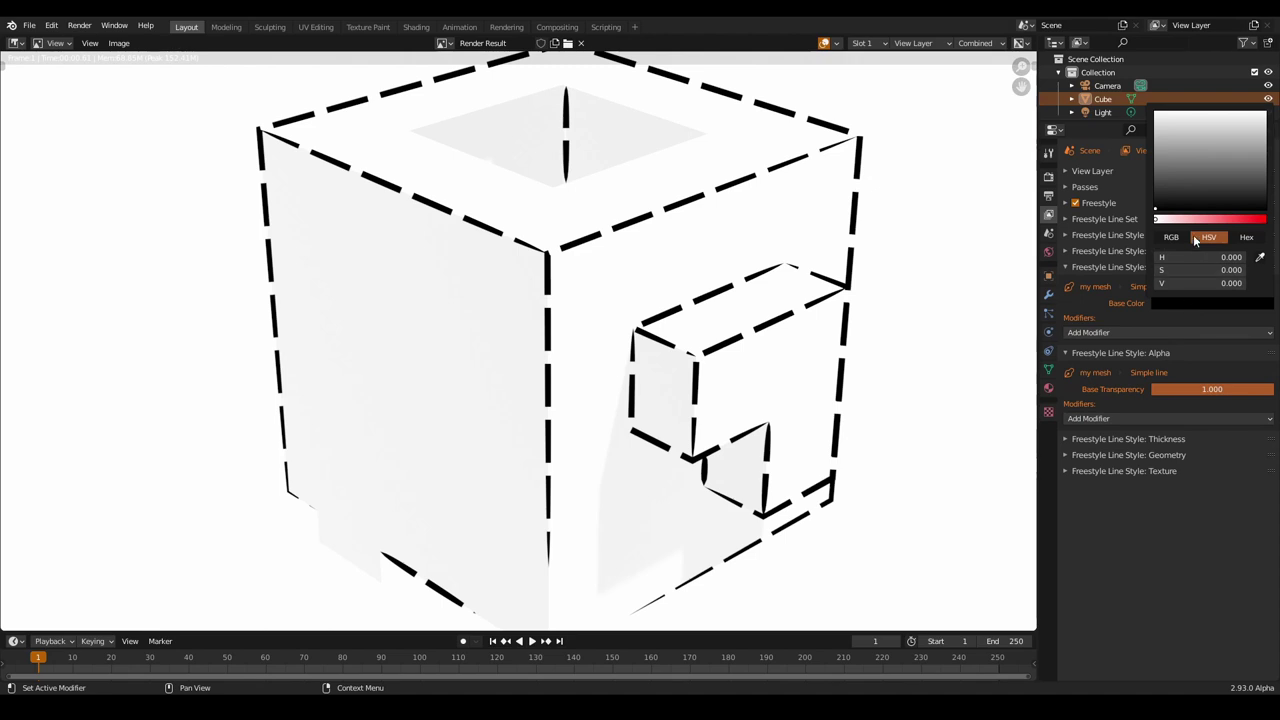
{"action": "left_click", "coordinate": [1197, 300]}
{"action": "left_click", "coordinate": [1241, 270]}
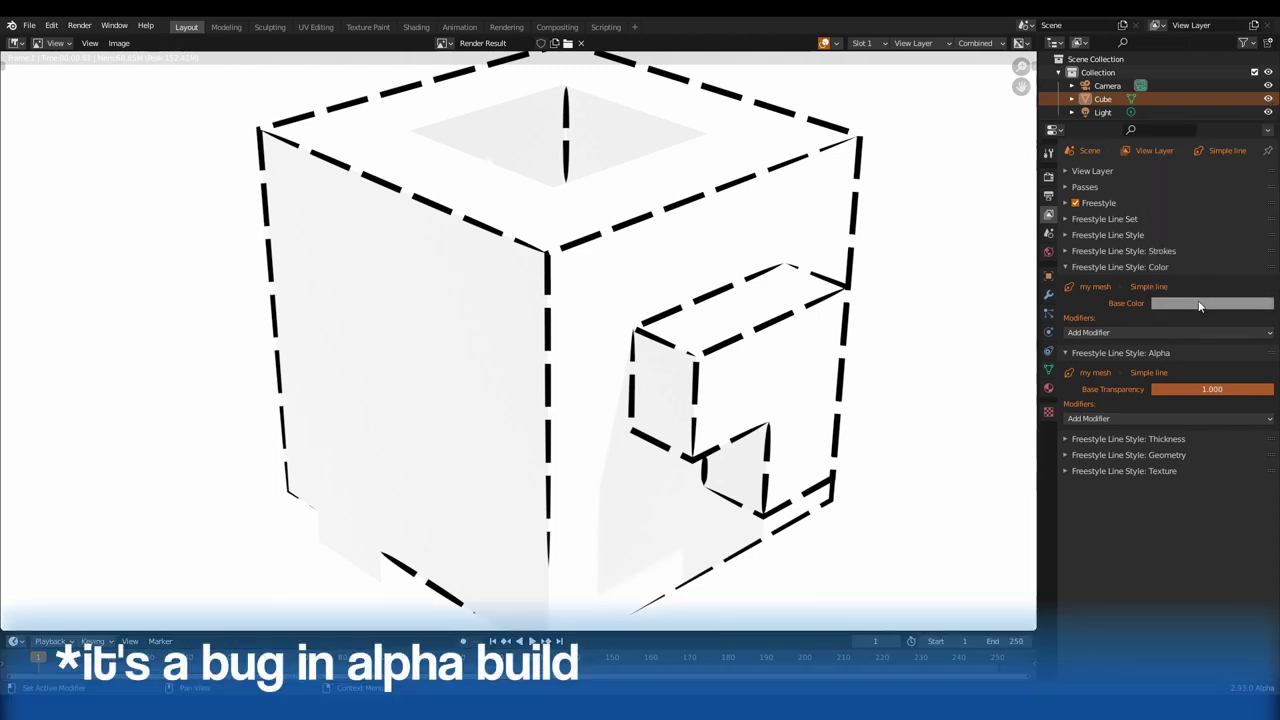
{"action": "left_click", "coordinate": [1200, 300]}
{"action": "left_click", "coordinate": [1211, 212]}
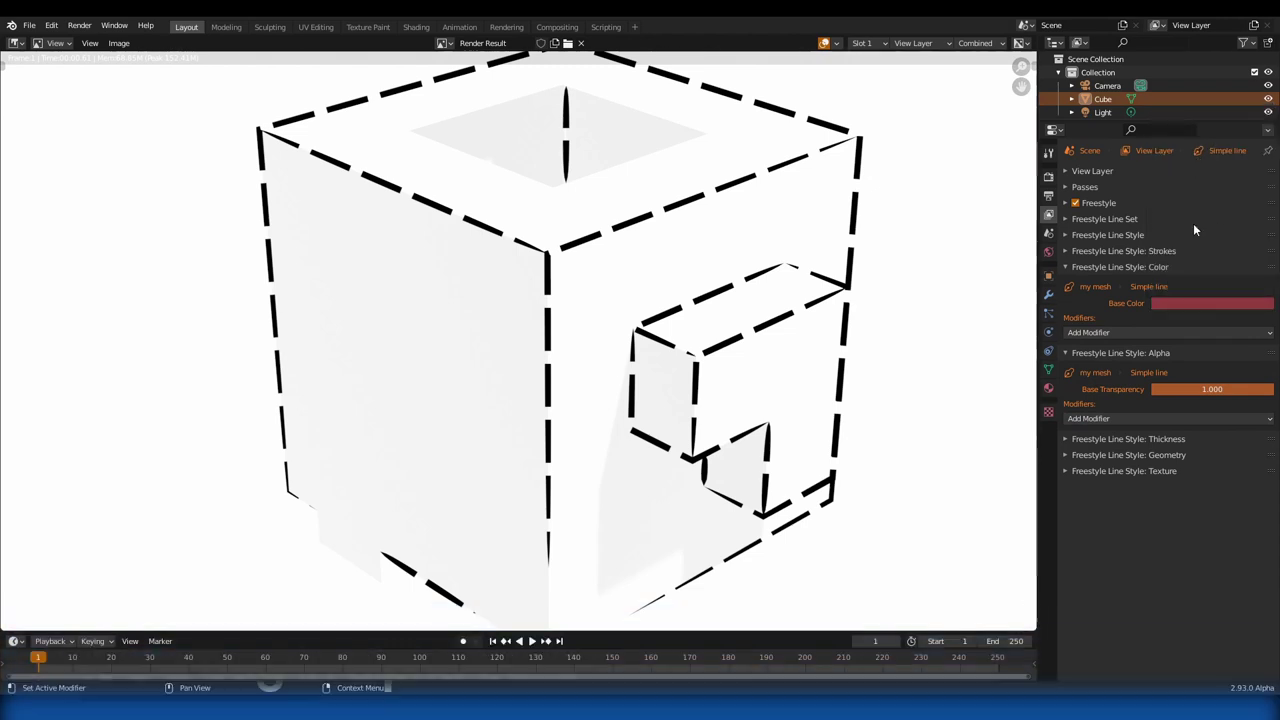
{"action": "left_click", "coordinate": [1197, 299]}
{"action": "left_click_drag", "start_coordinate": [1201, 186], "coordinate": [1197, 128]}
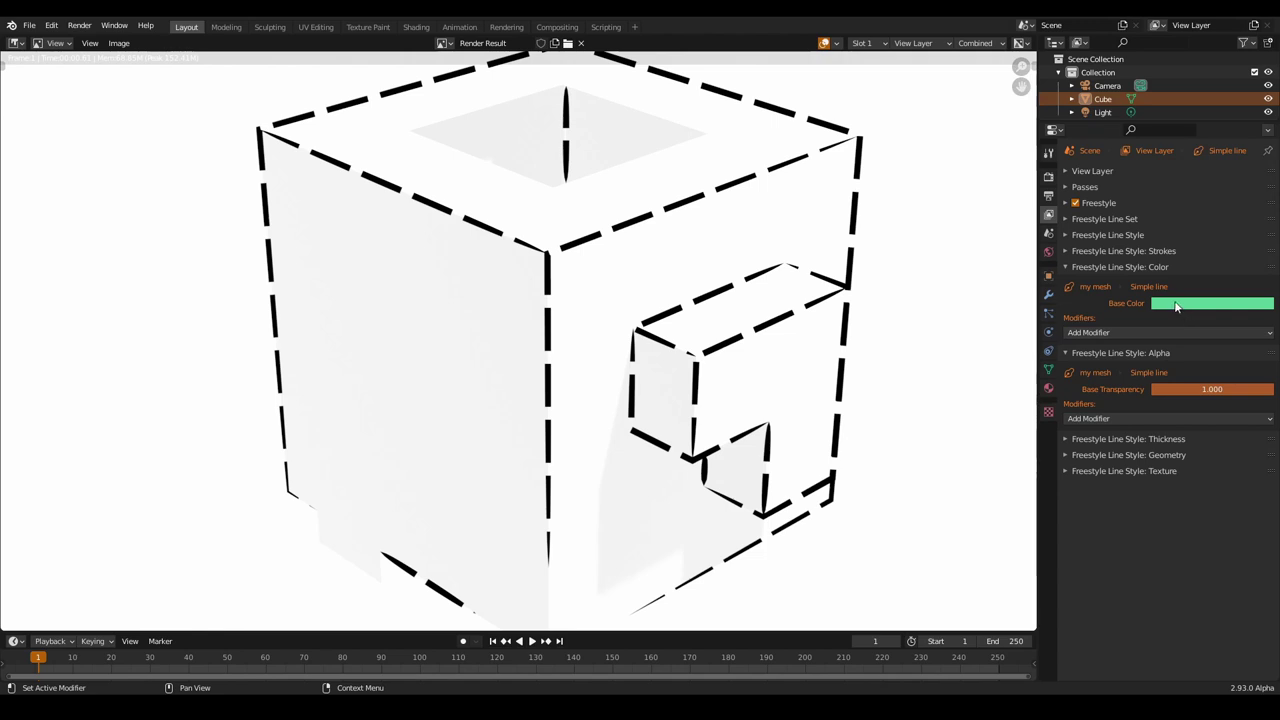
{"action": "key", "text": "F12"}
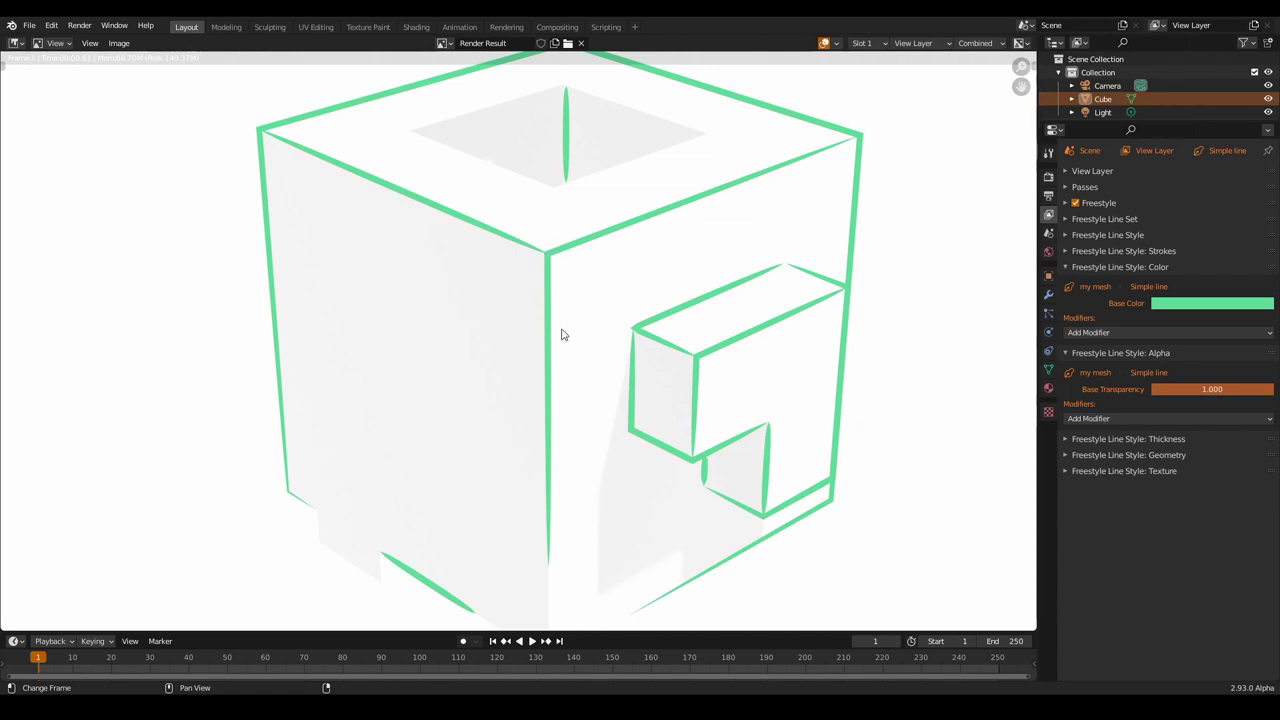
Add an Along Stroke colour modifier ending in red, render the gradient, then remove it.
{"action": "left_click", "coordinate": [1117, 332]}
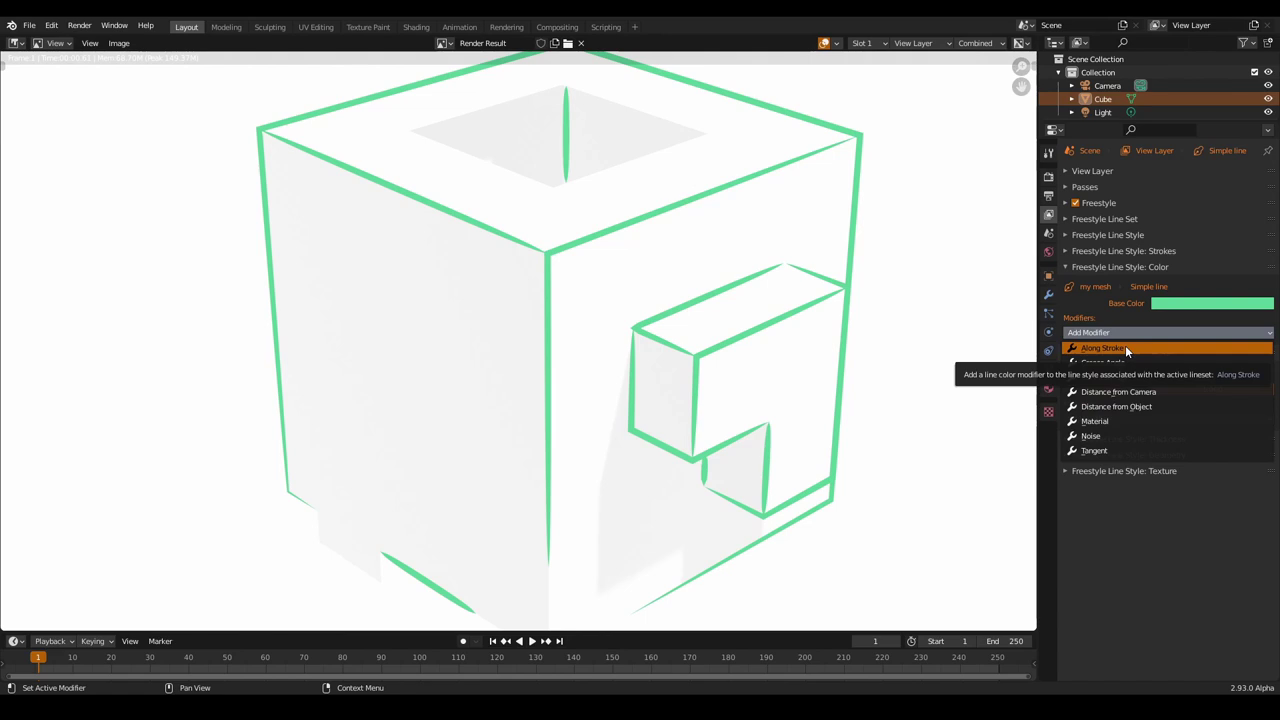
{"action": "left_click", "coordinate": [1126, 348]}
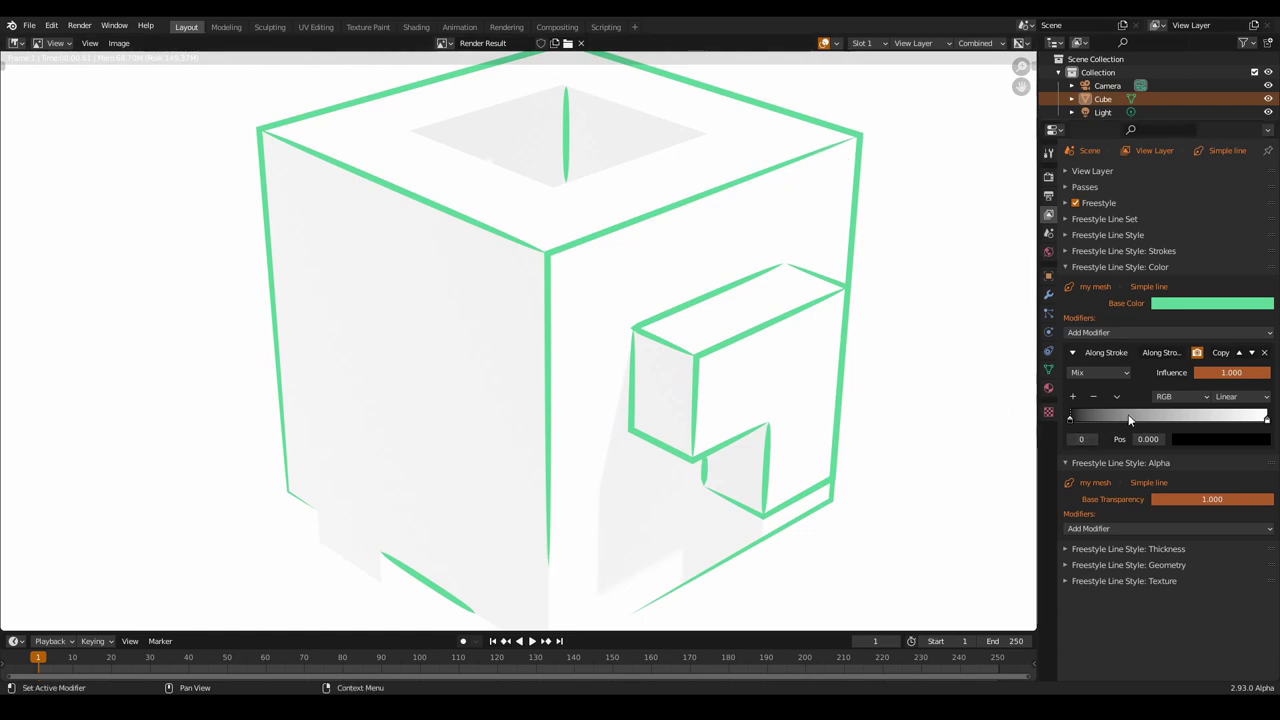
{"action": "left_click", "coordinate": [1266, 420]}
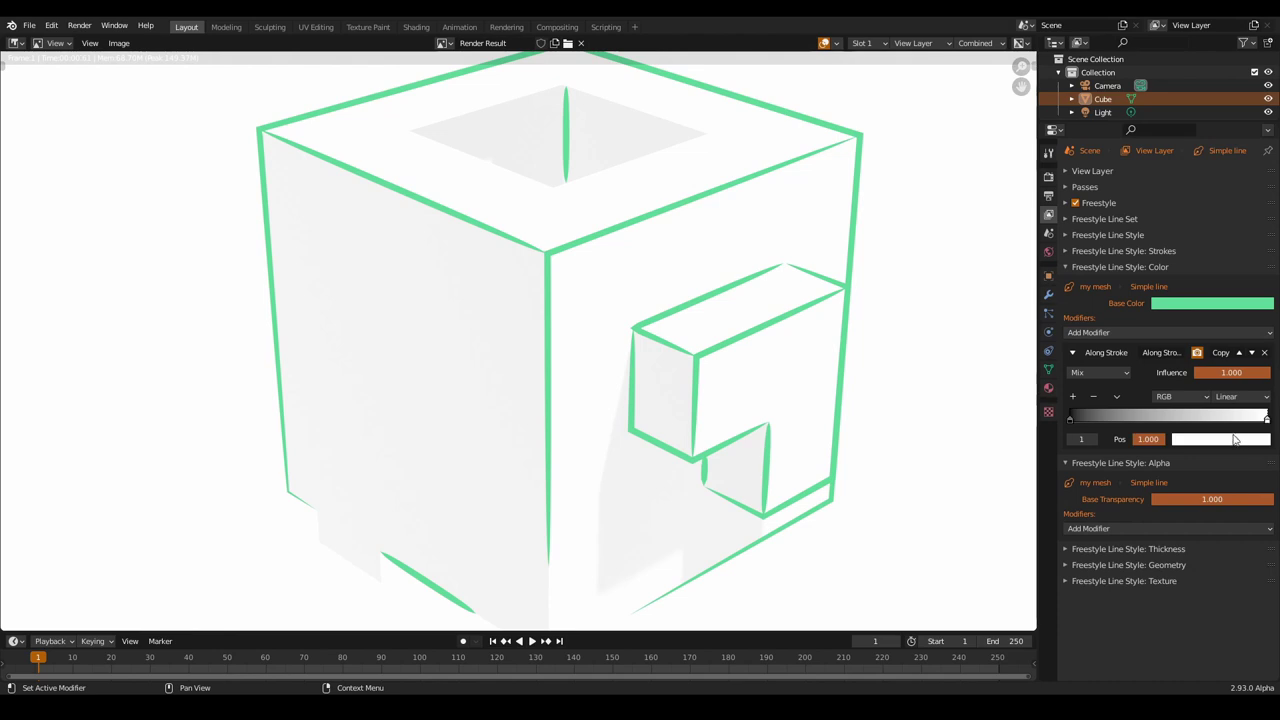
{"action": "left_click", "coordinate": [1232, 442]}
{"action": "left_click_drag", "start_coordinate": [1208, 344], "coordinate": [1260, 342]}
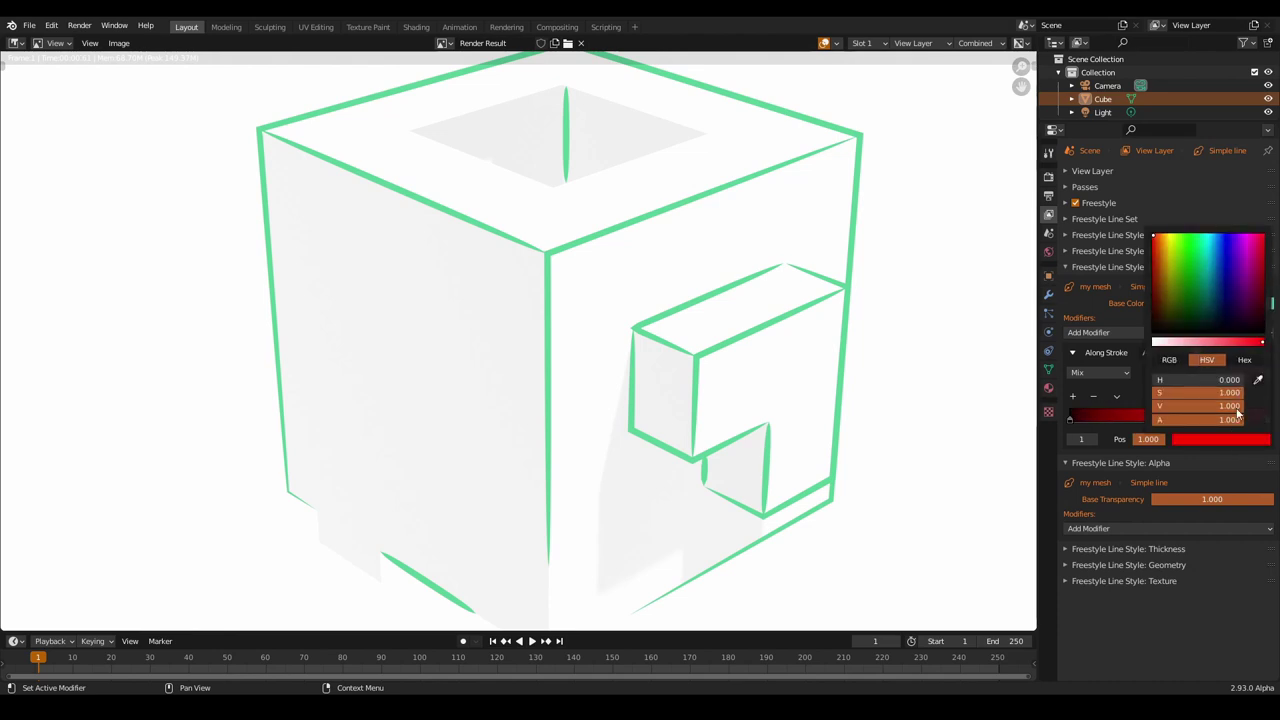
{"action": "key", "text": "F12"}
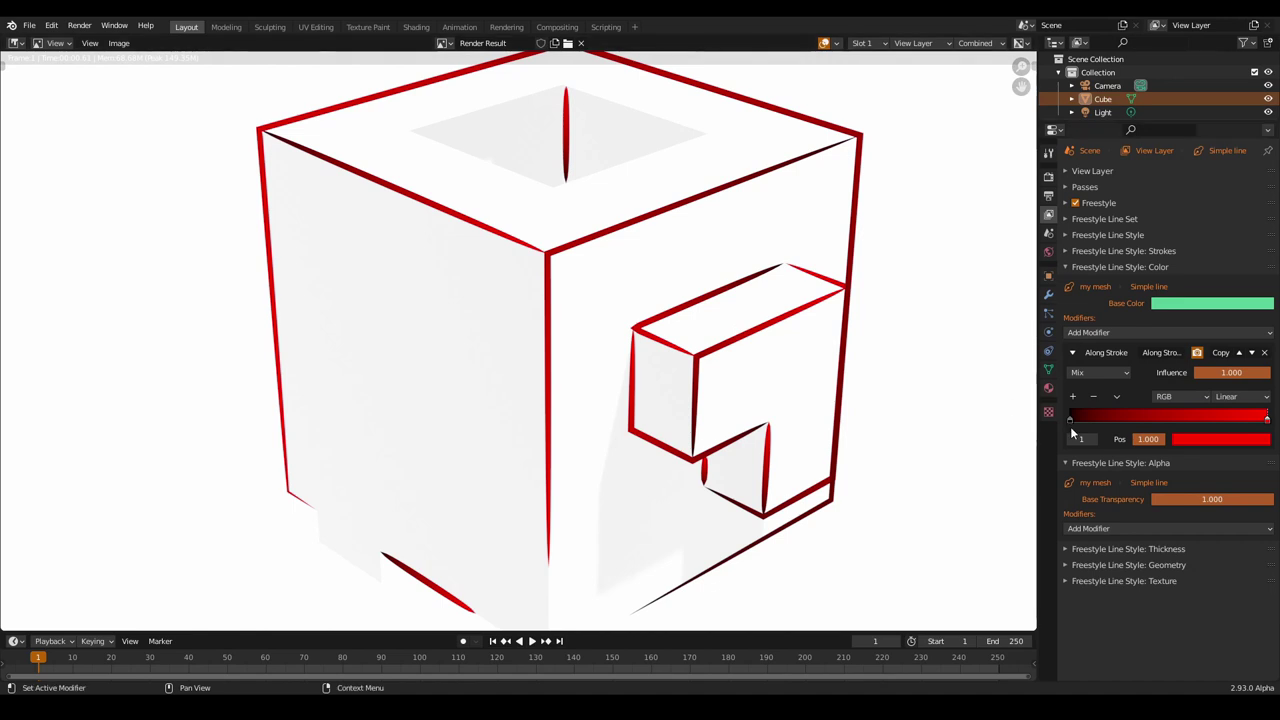
{"action": "left_click", "coordinate": [1265, 356]}
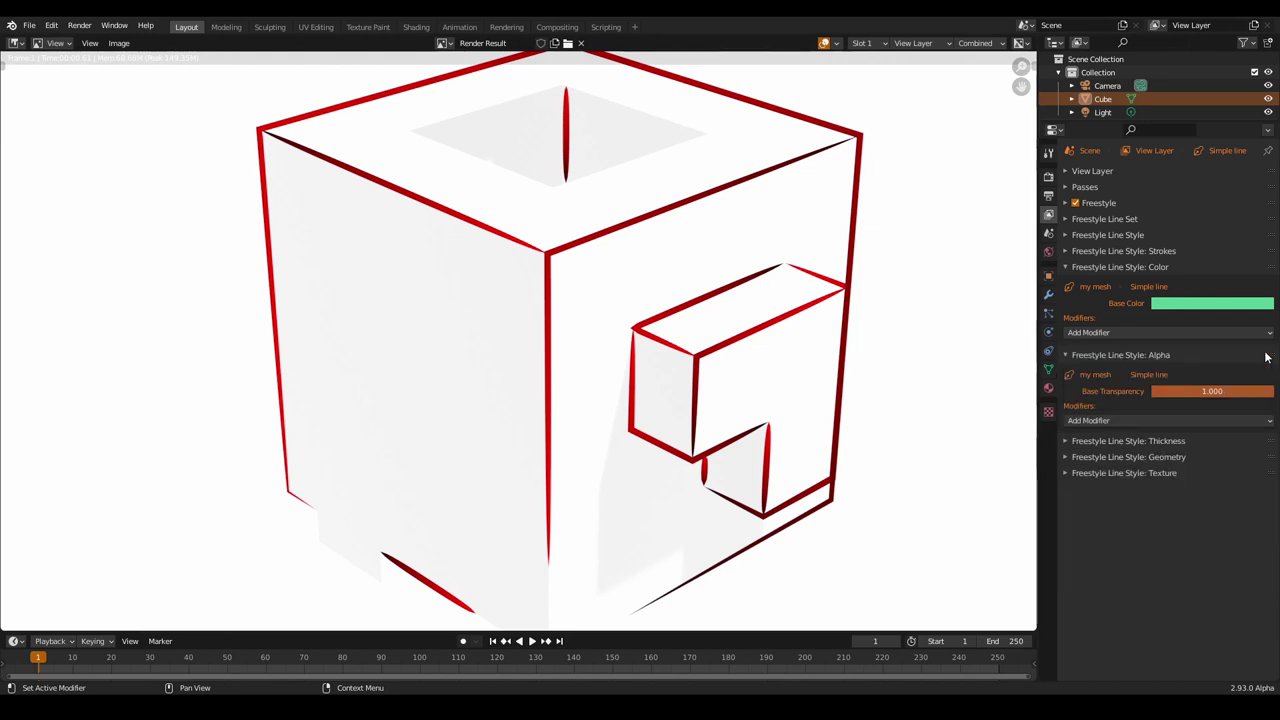
{"action": "left_click", "coordinate": [1122, 333]}
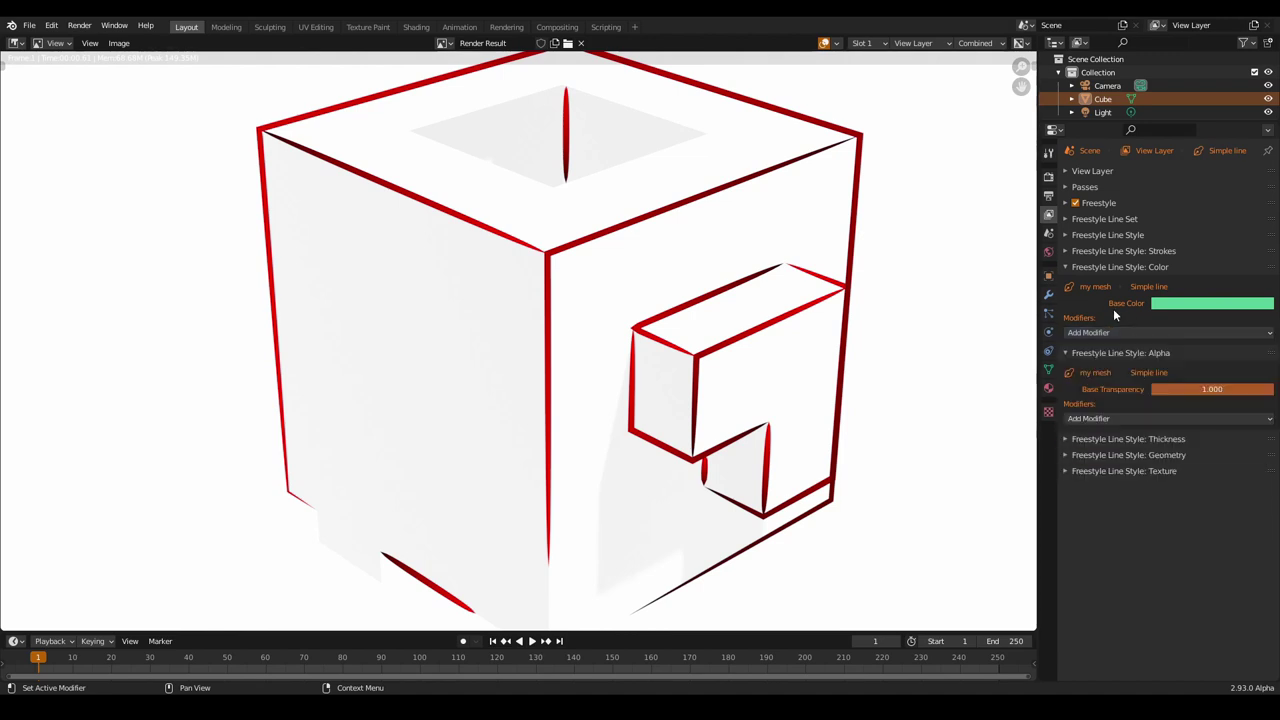
{"action": "left_click", "coordinate": [1123, 419]}
{"action": "left_click", "coordinate": [1136, 267]}
Collapse Alpha, expand Thickness, and re-render the cube with green outlines.
{"action": "left_click", "coordinate": [1134, 282]}
{"action": "left_click", "coordinate": [1137, 298]}
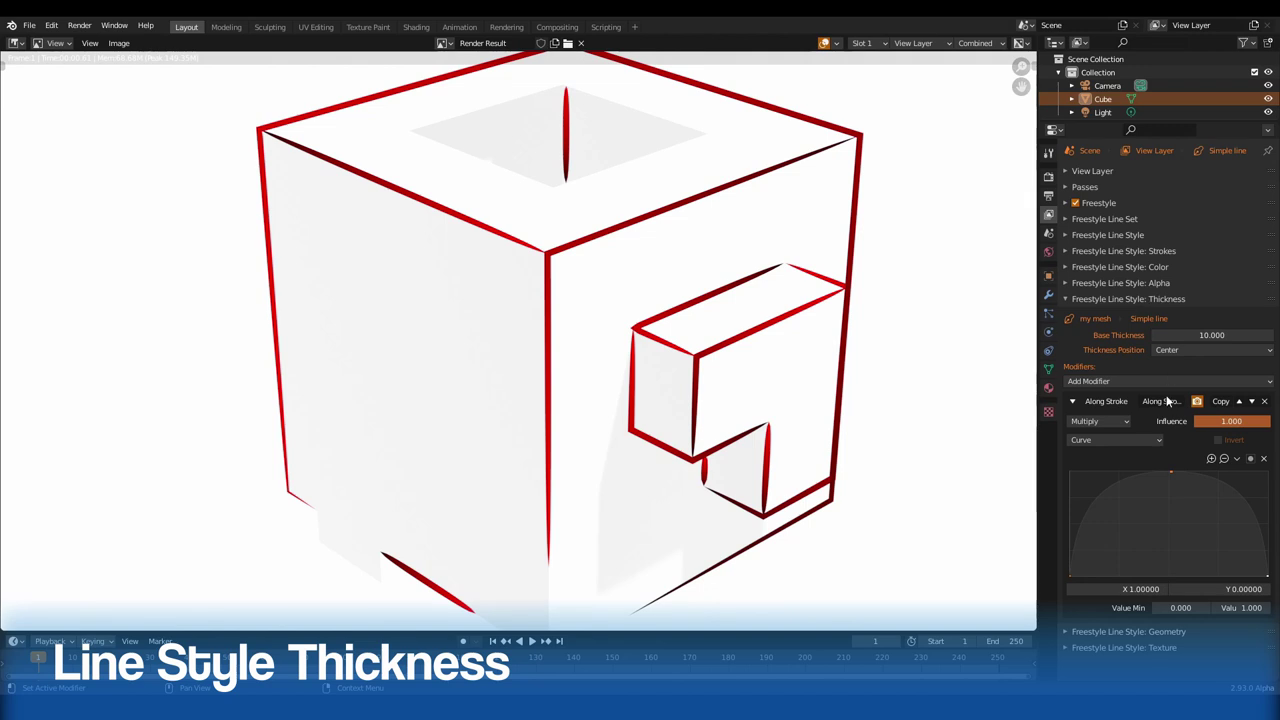
{"action": "key", "text": "F12"}
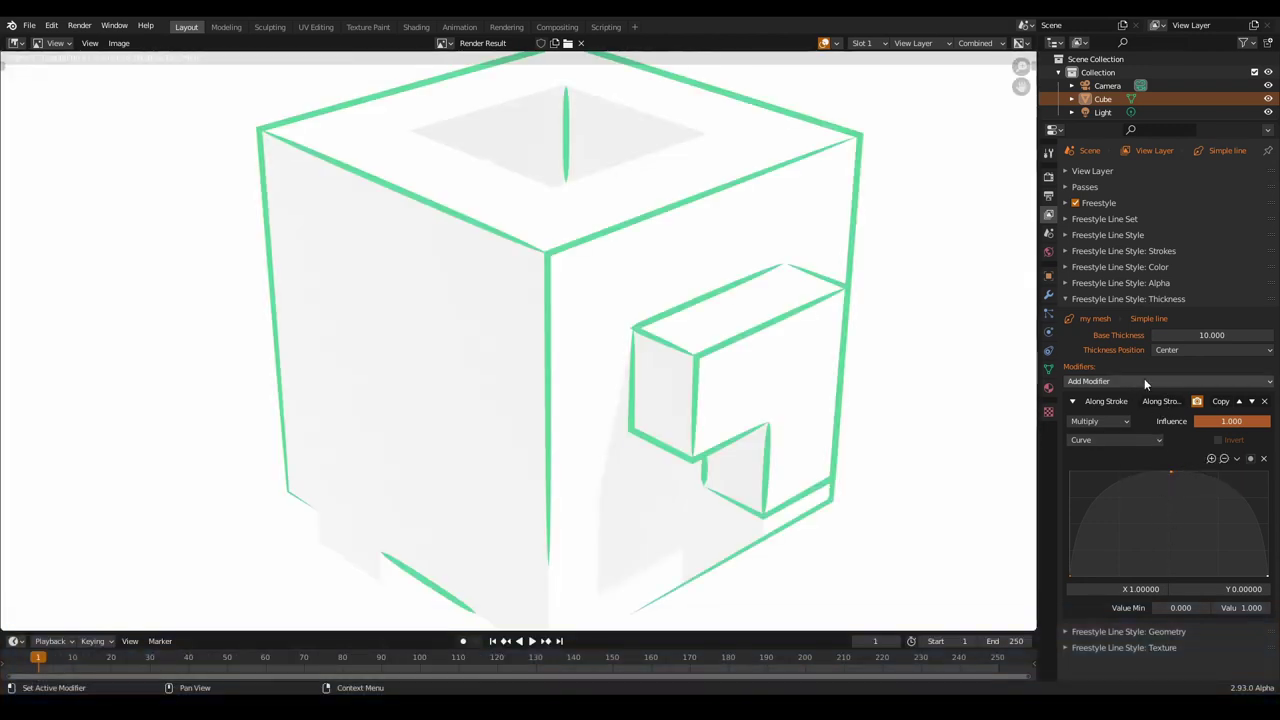
Browse Thickness Position and thickness modifier lists, leaving thickness 10.000 and Center unchanged.
{"action": "left_click", "coordinate": [1205, 349]}
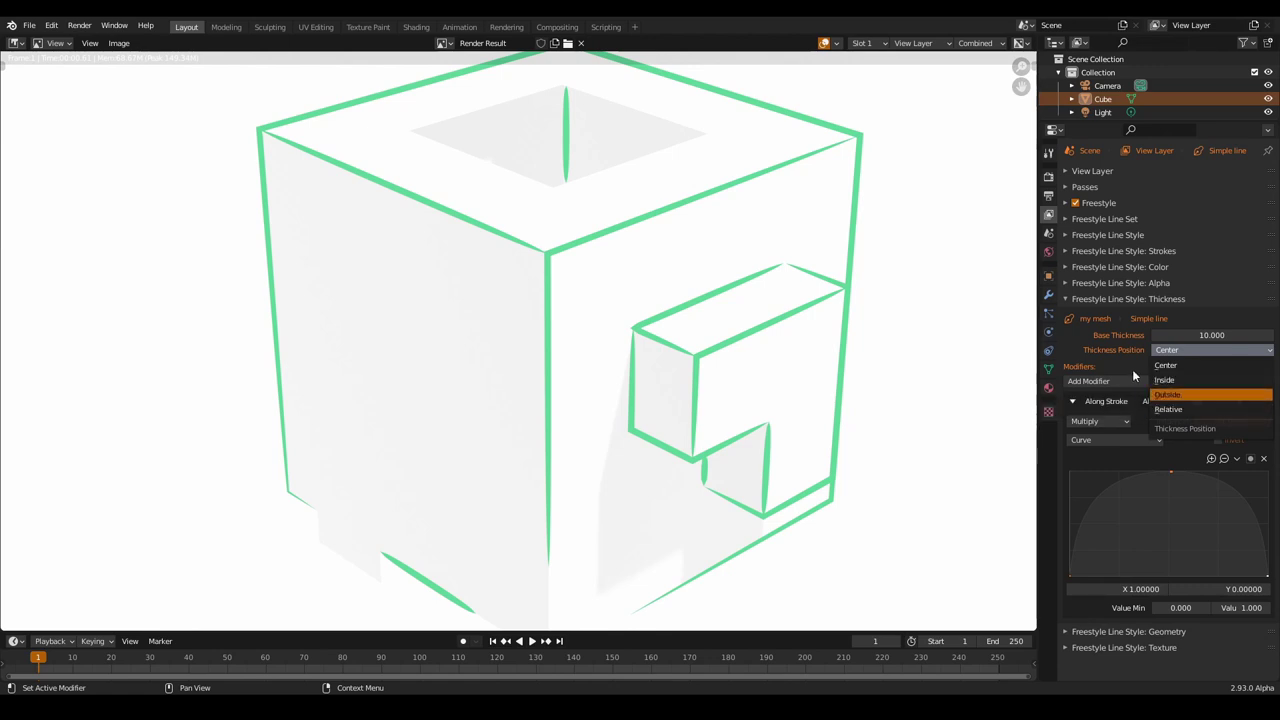
{"action": "left_click", "coordinate": [1133, 362]}
{"action": "left_click", "coordinate": [1166, 352]}
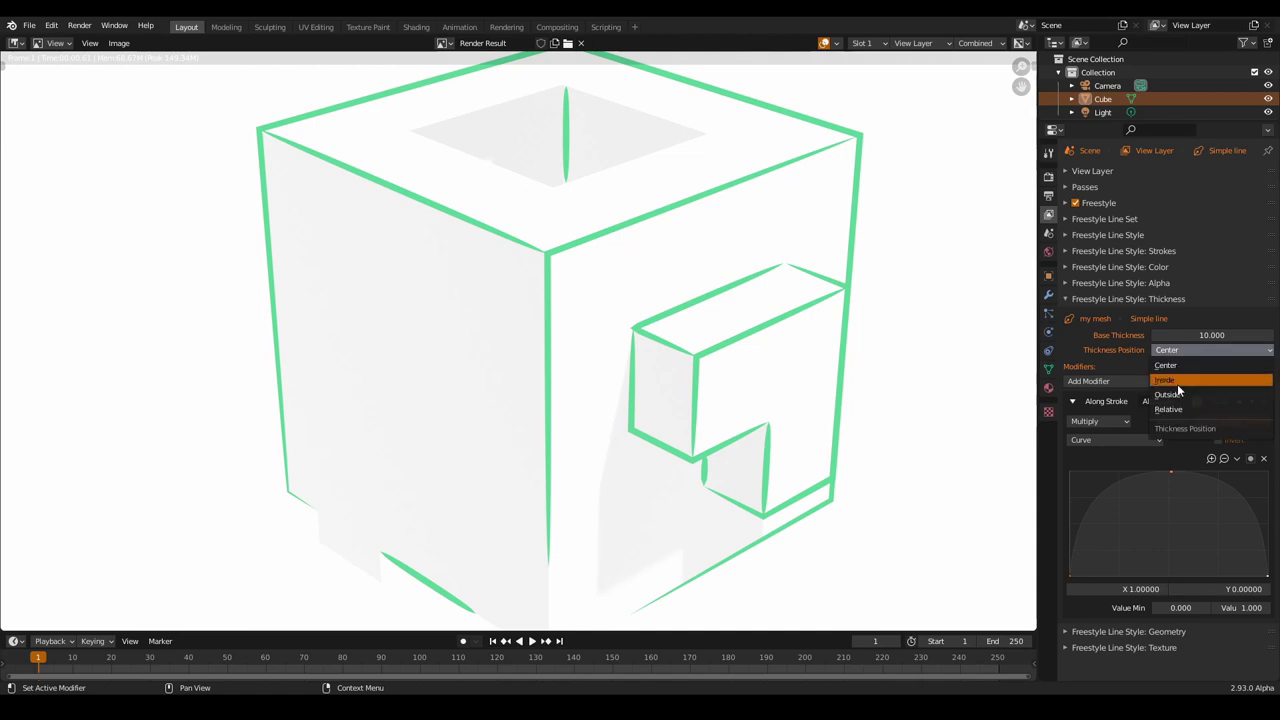
{"action": "left_click", "coordinate": [1125, 366]}
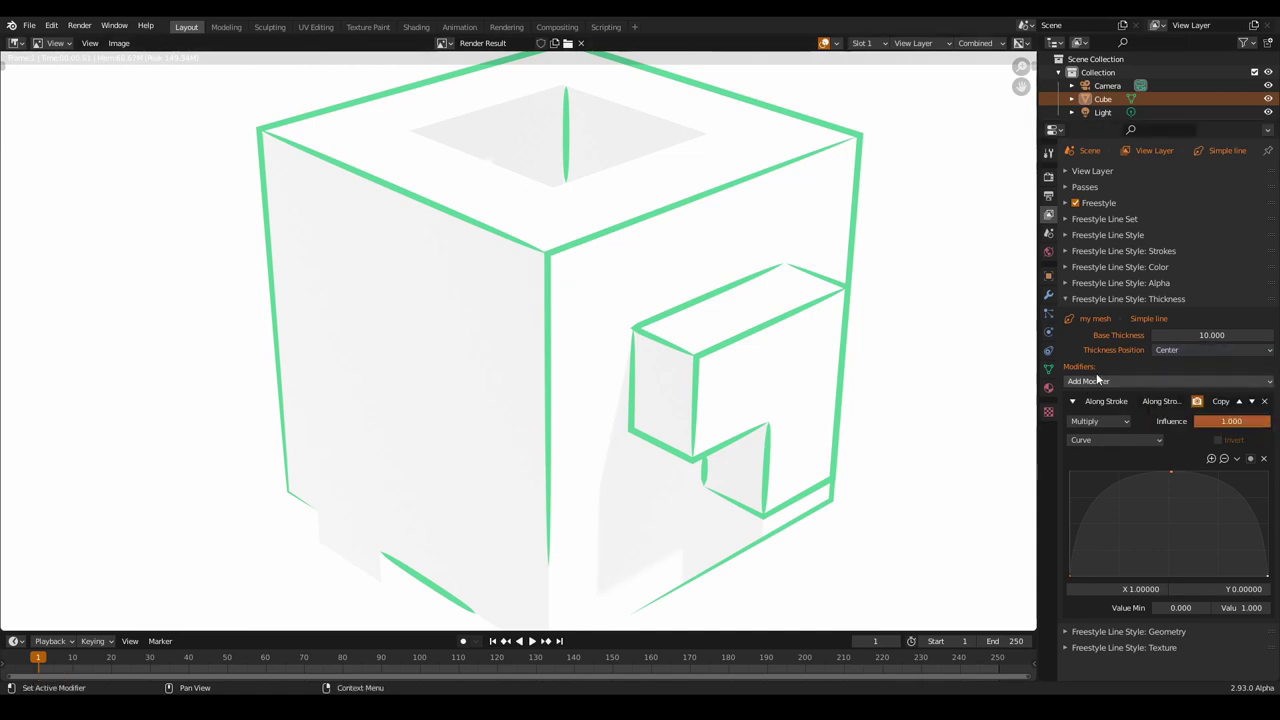
{"action": "left_click", "coordinate": [1153, 381]}
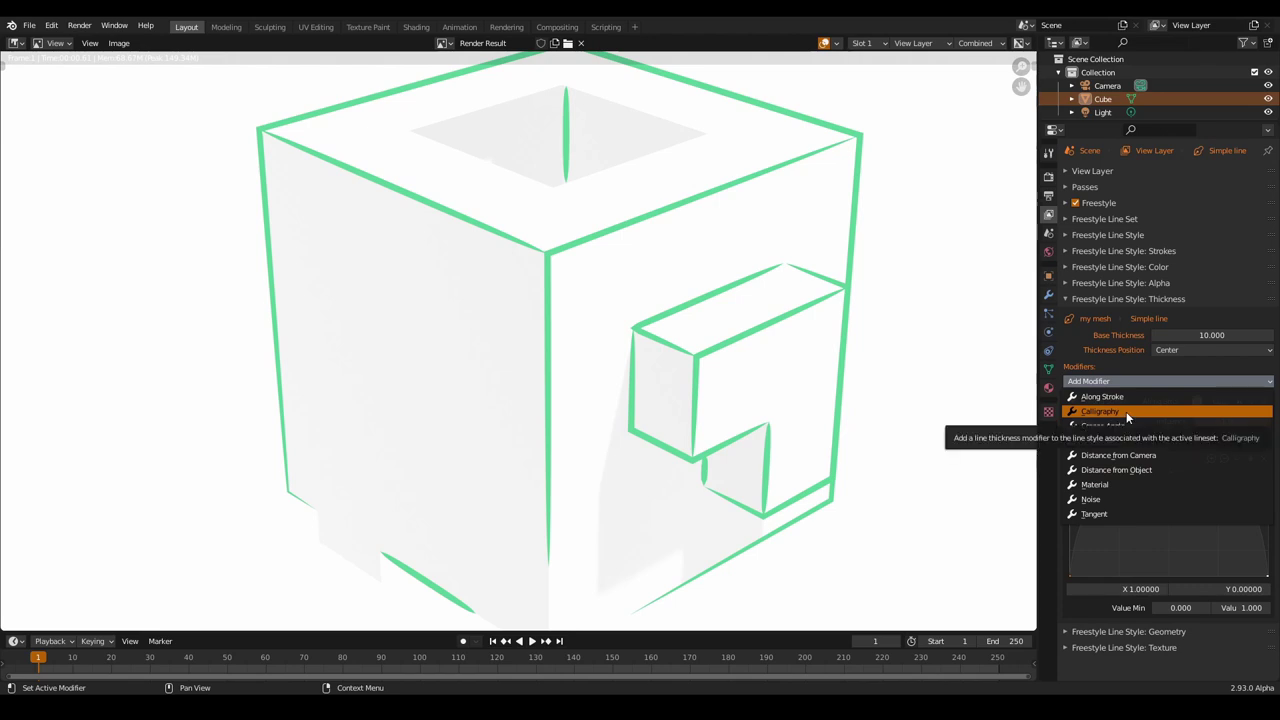
{"action": "left_click", "coordinate": [1102, 396]}
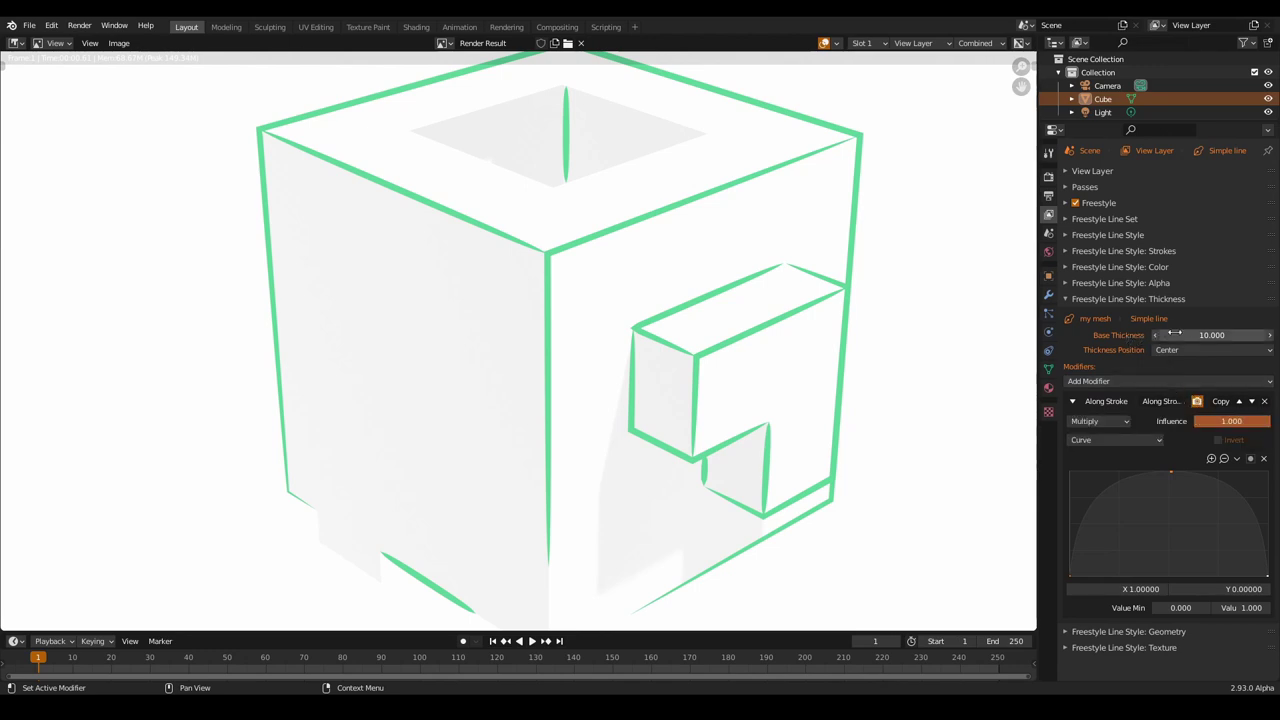
{"action": "mouse_move", "coordinate": [1213, 335]}
{"action": "left_mouse_down"}
{"action": "mouse_move", "coordinate": [1100, 334]}
{"action": "mouse_move", "coordinate": [1203, 335]}
{"action": "left_mouse_up"}
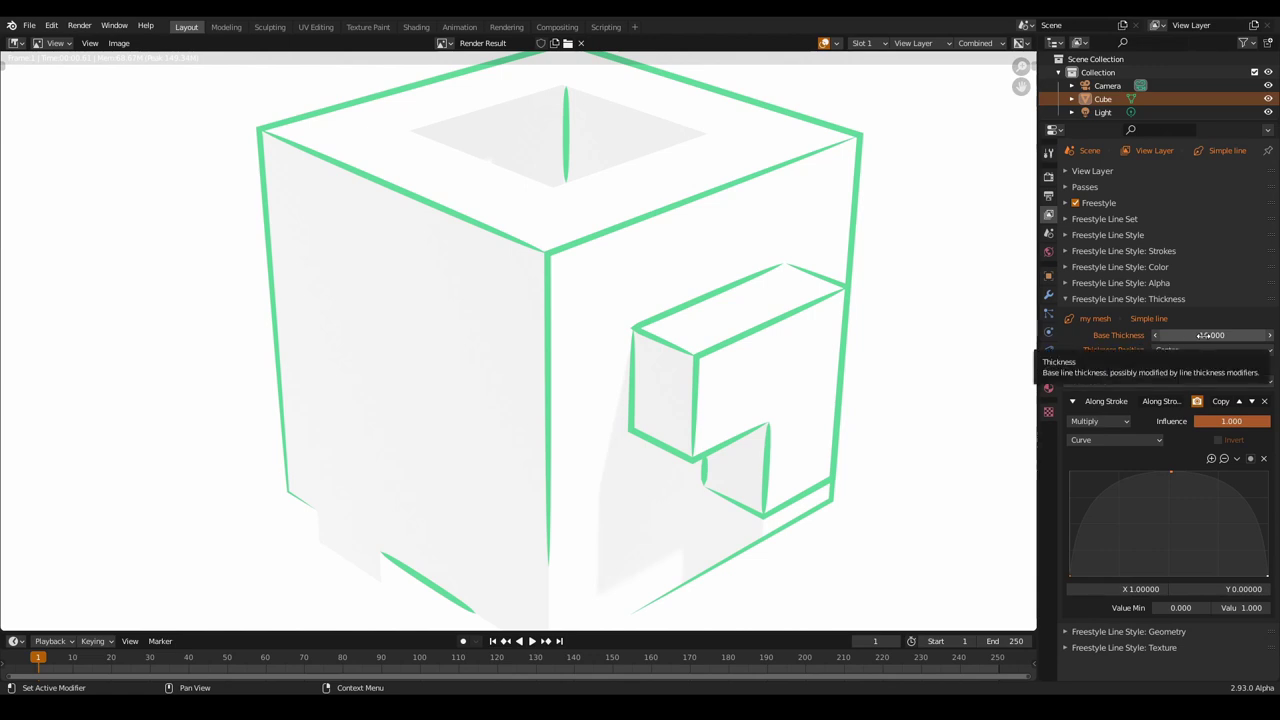
Switch the Along Stroke thickness blend from Multiply to Mix and re-render.
{"action": "left_click", "coordinate": [1100, 421]}
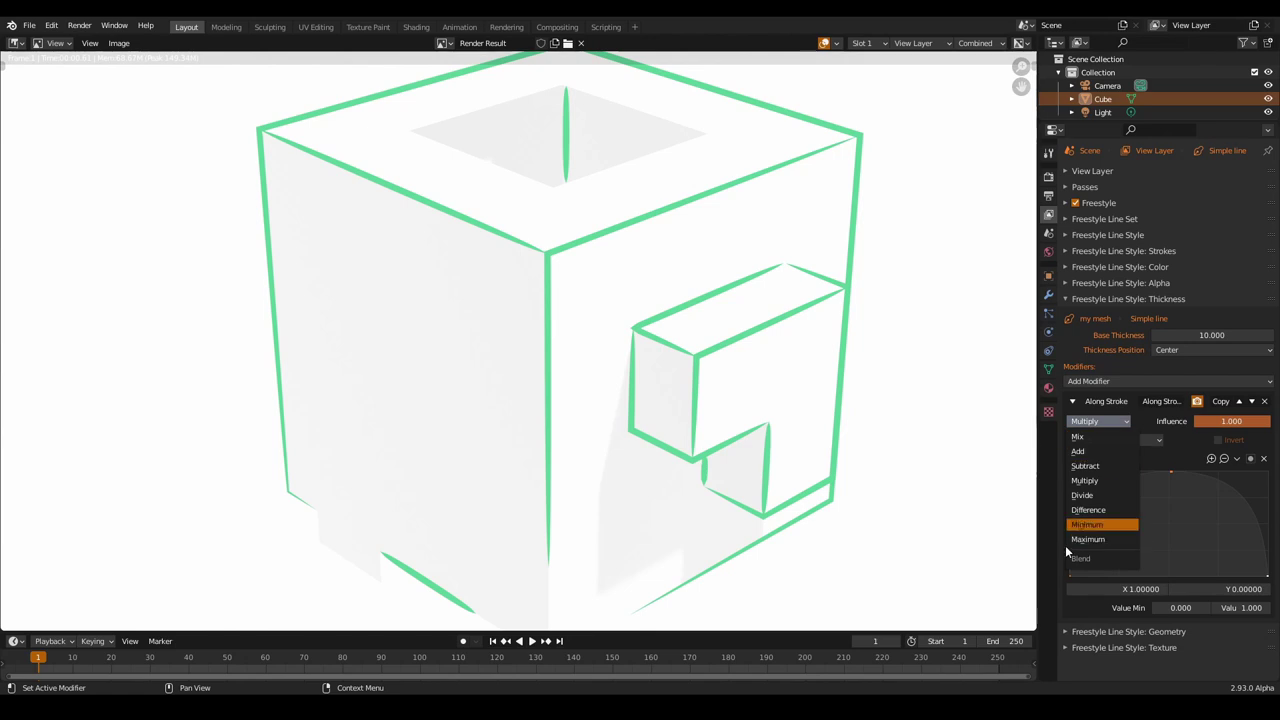
{"action": "left_click", "coordinate": [1147, 416]}
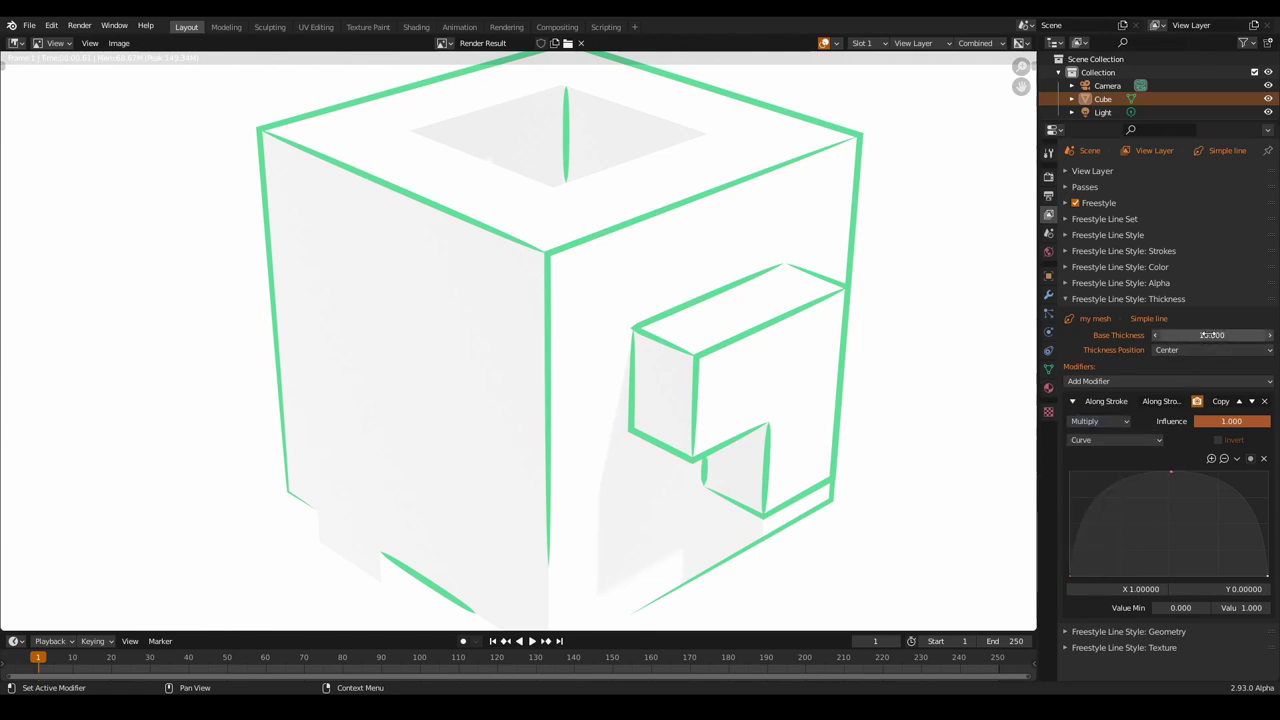
{"action": "left_click", "coordinate": [1126, 419]}
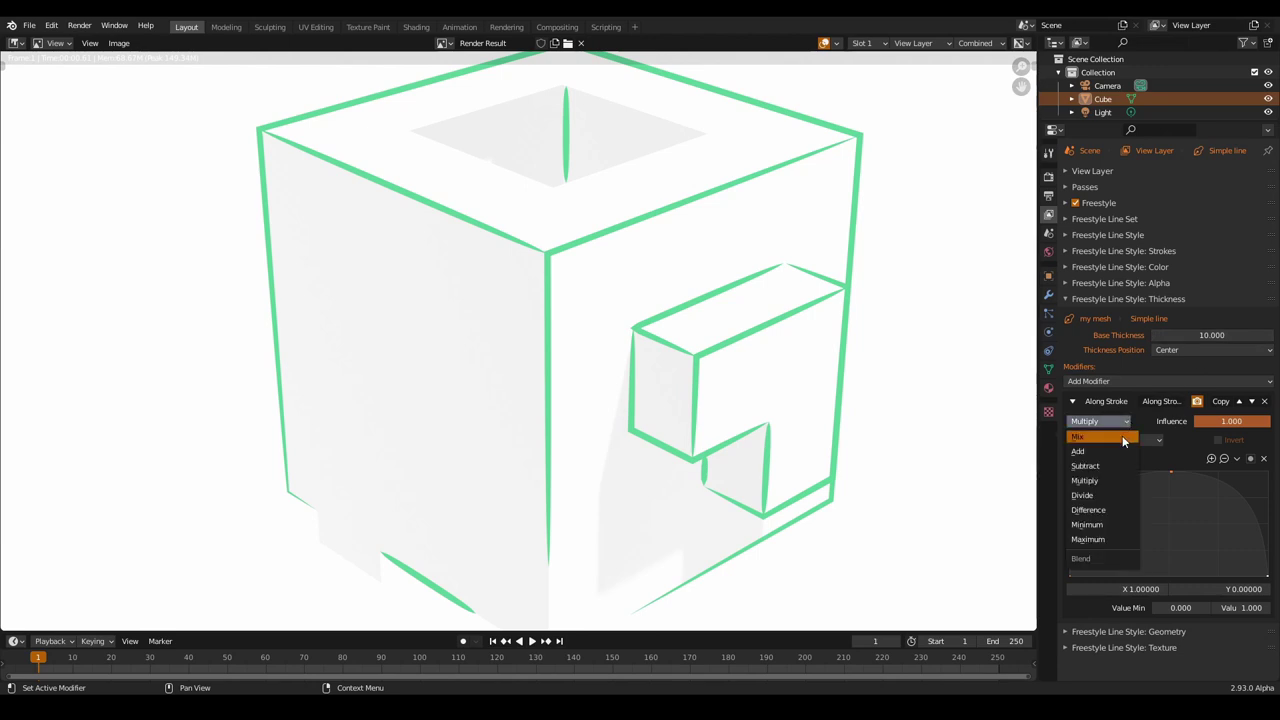
{"action": "left_click", "coordinate": [1118, 437]}
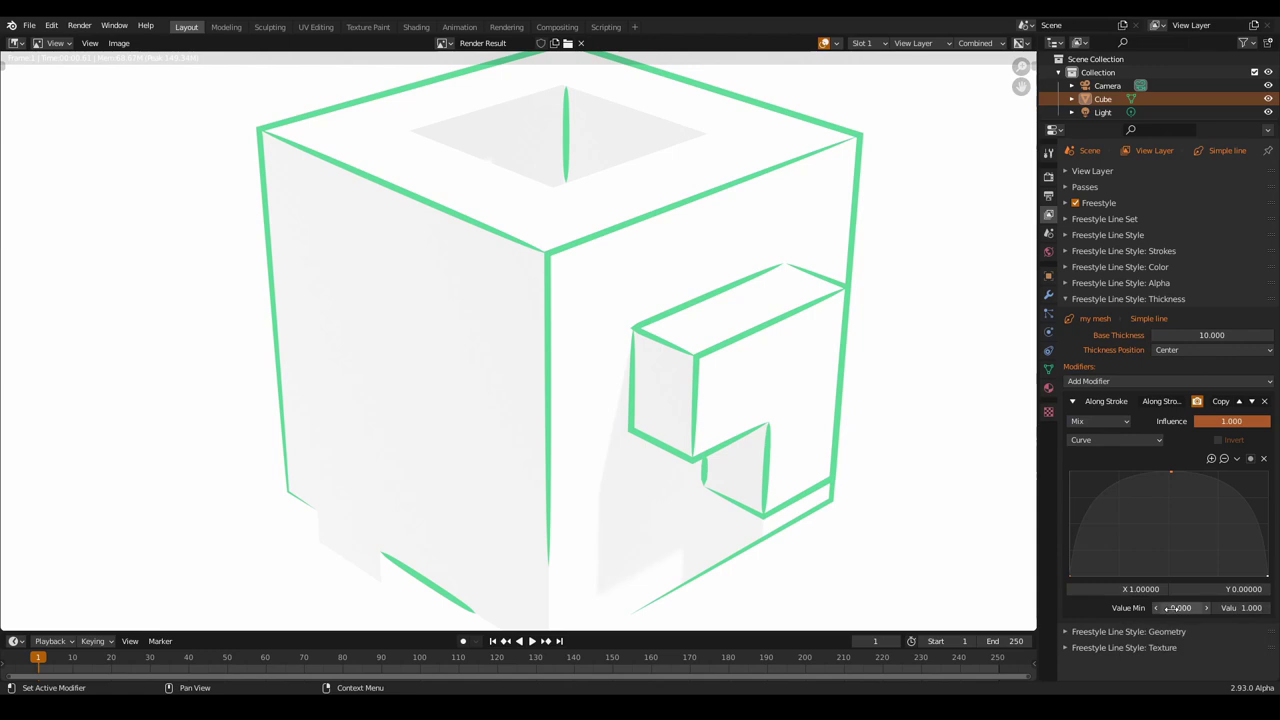
{"action": "key", "text": "F12"}
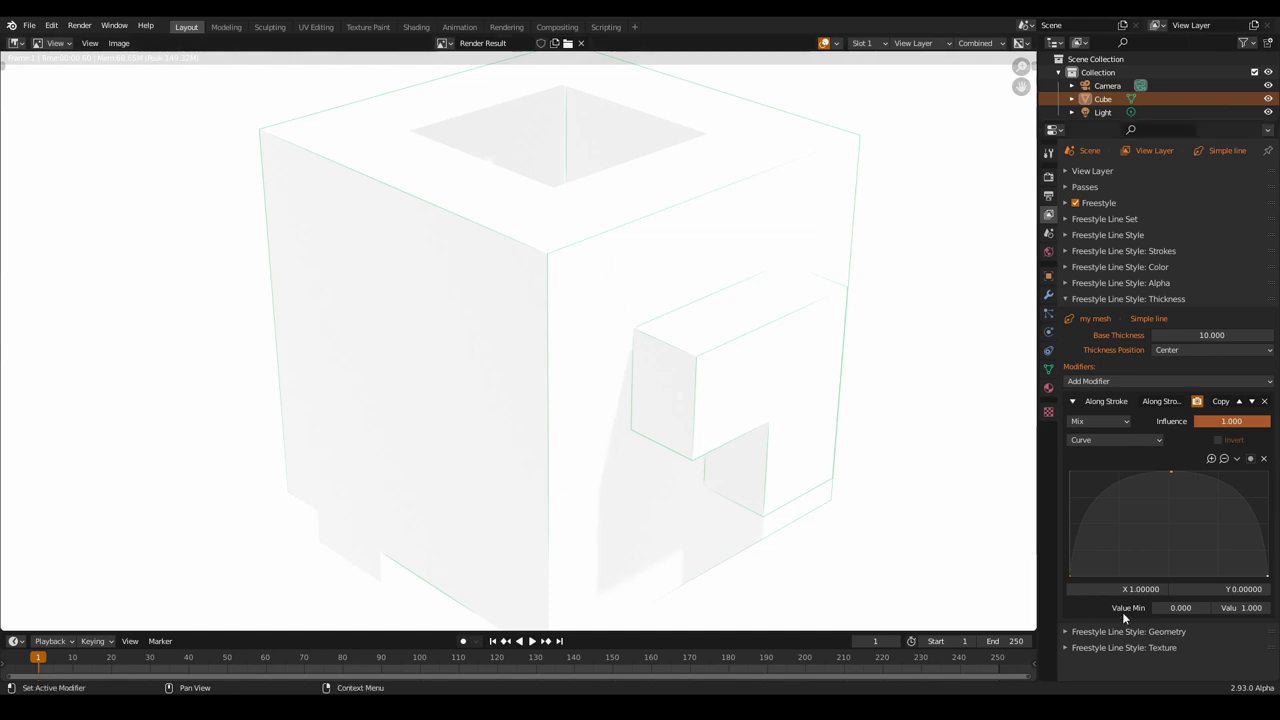
Set the Along Stroke thickness range to Value Min 2 and Value Max 10, then render.
{"action": "left_click", "coordinate": [1178, 608]}
{"action": "type", "text": "0.0"}
{"action": "type", "text": "2"}
{"action": "left_click", "coordinate": [1232, 608]}
{"action": "type", "text": "1.0"}
{"action": "key", "text": "BackSpace"}
{"action": "key", "text": "BackSpace"}
{"action": "type", "text": "0"}
{"action": "key", "text": "Return"}
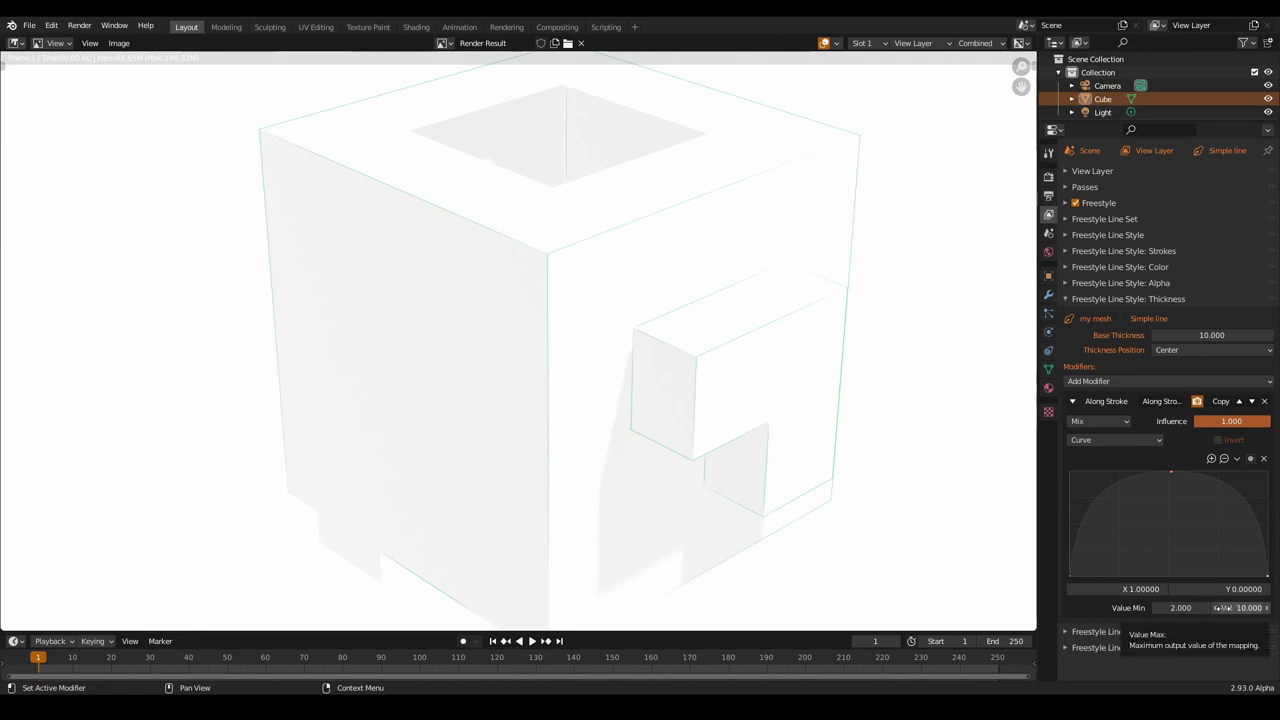
{"action": "key", "text": "F12"}
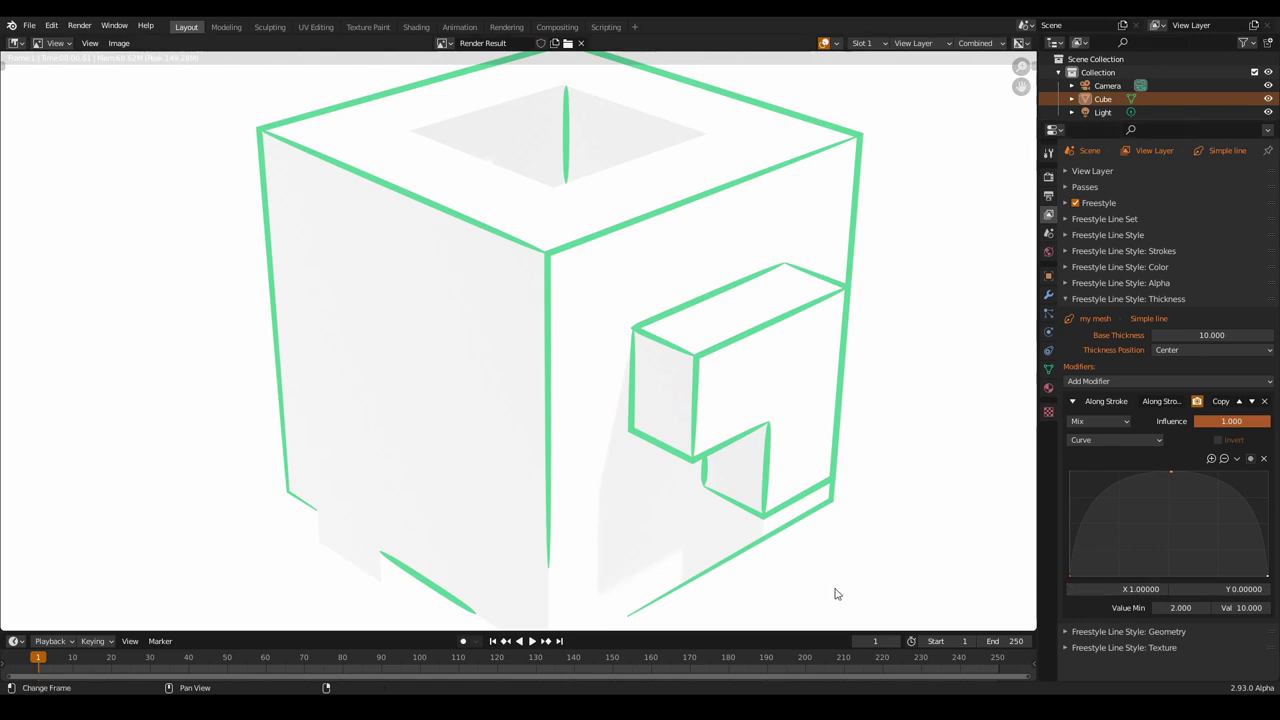
Raise the thickness Value Min to 6 and re-render for bolder outlines.
{"action": "left_click", "coordinate": [1170, 607]}
{"action": "left_click", "coordinate": [1173, 607]}
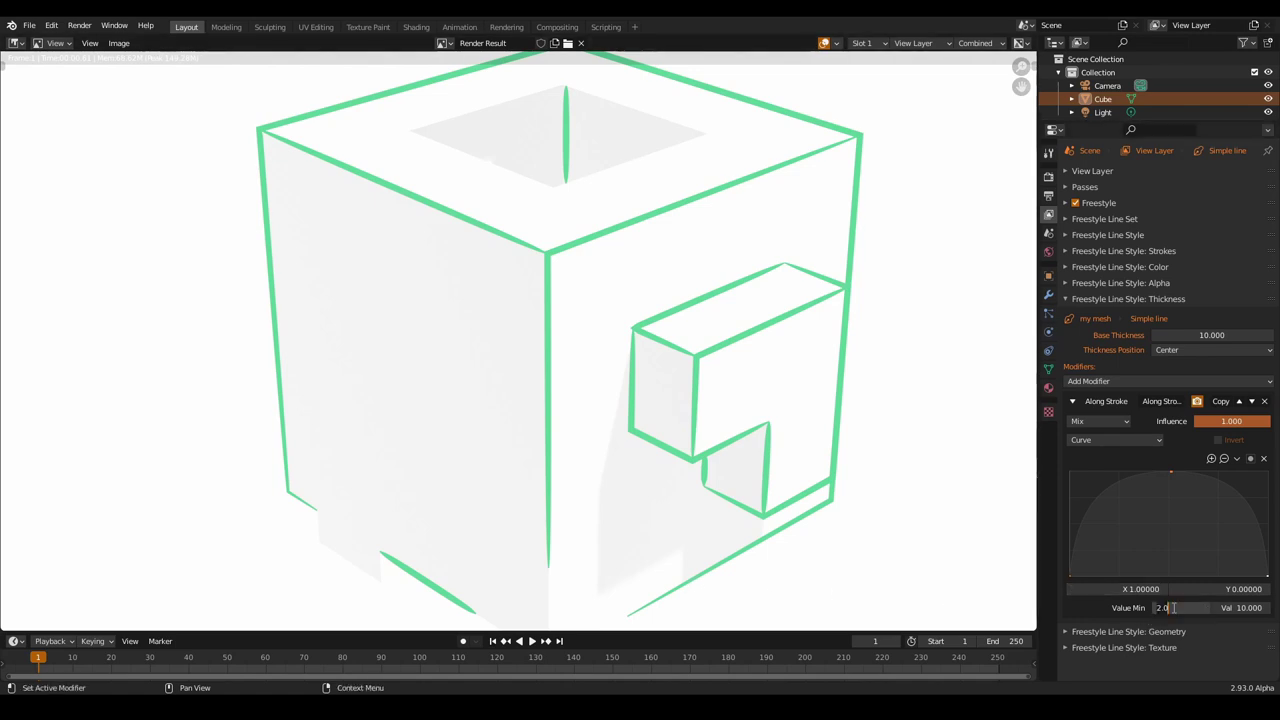
{"action": "key", "text": "Return"}
{"action": "key", "text": "F12"}
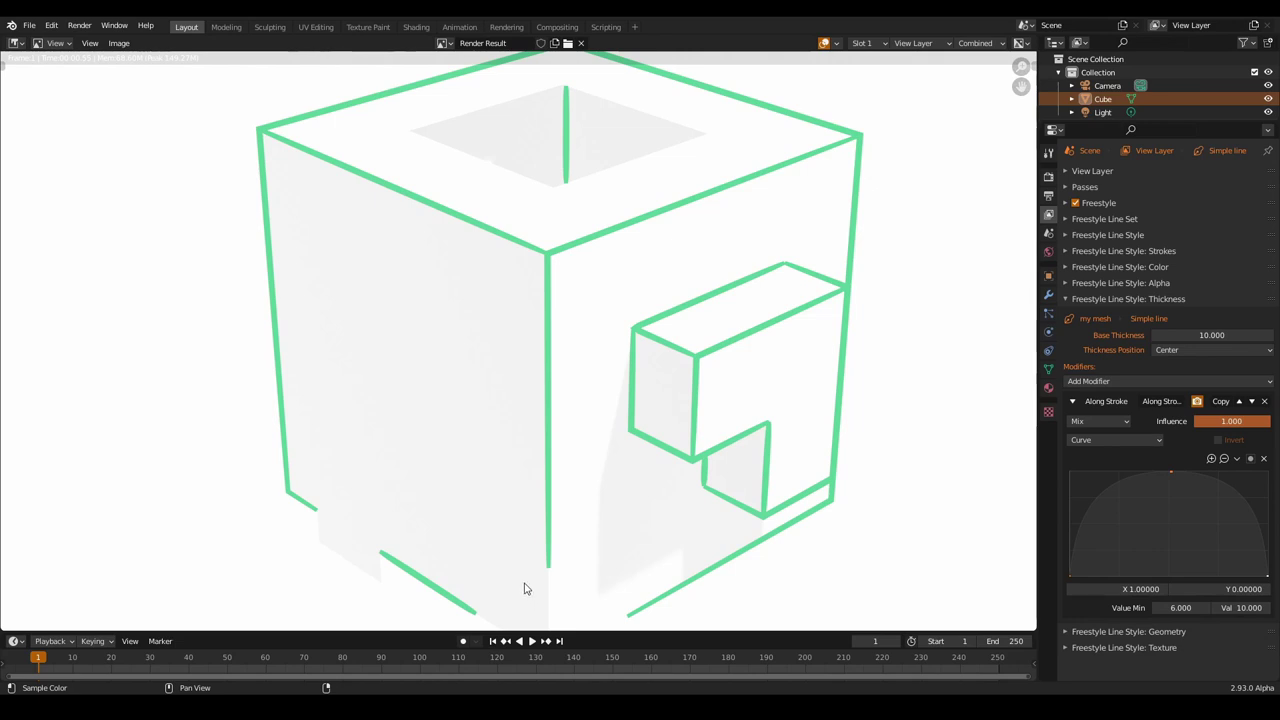
{"action": "scroll", "coordinate": [525, 586], "scroll_direction": "up", "scroll_amount": 6}
{"action": "scroll", "coordinate": [560, 430], "scroll_direction": "down", "scroll_amount": 3}
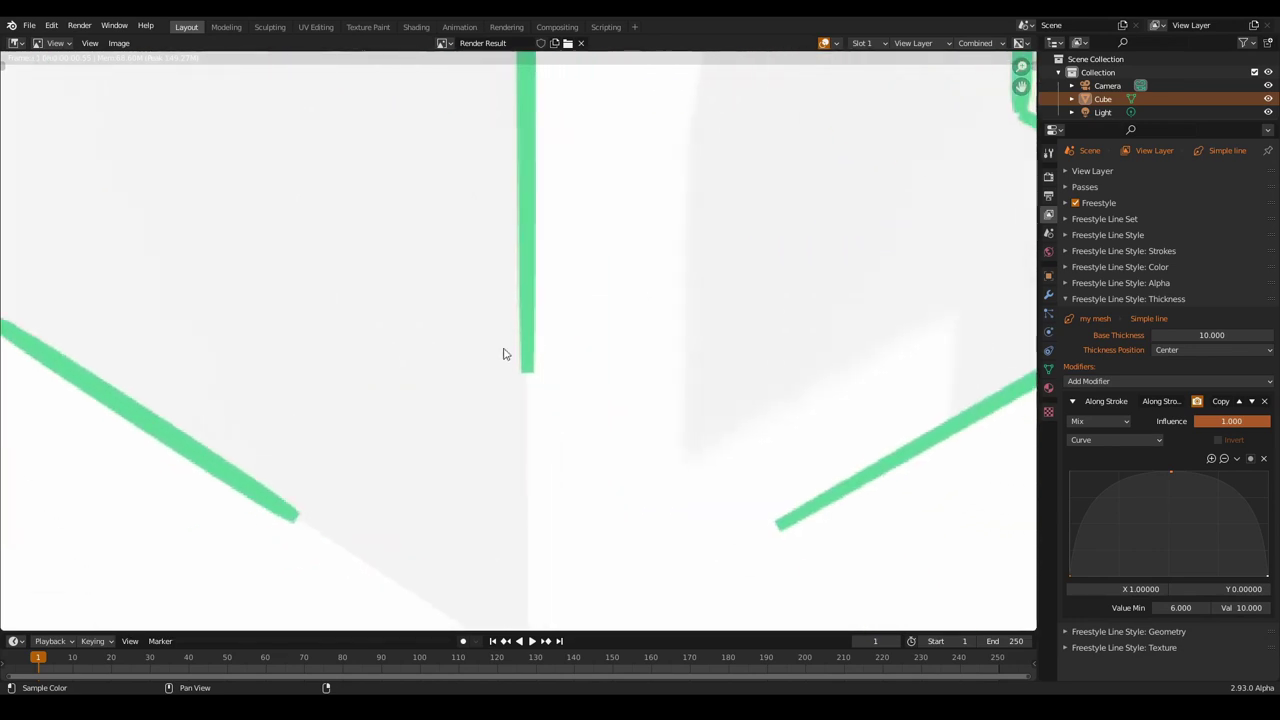
{"action": "left_click", "coordinate": [1150, 251]}
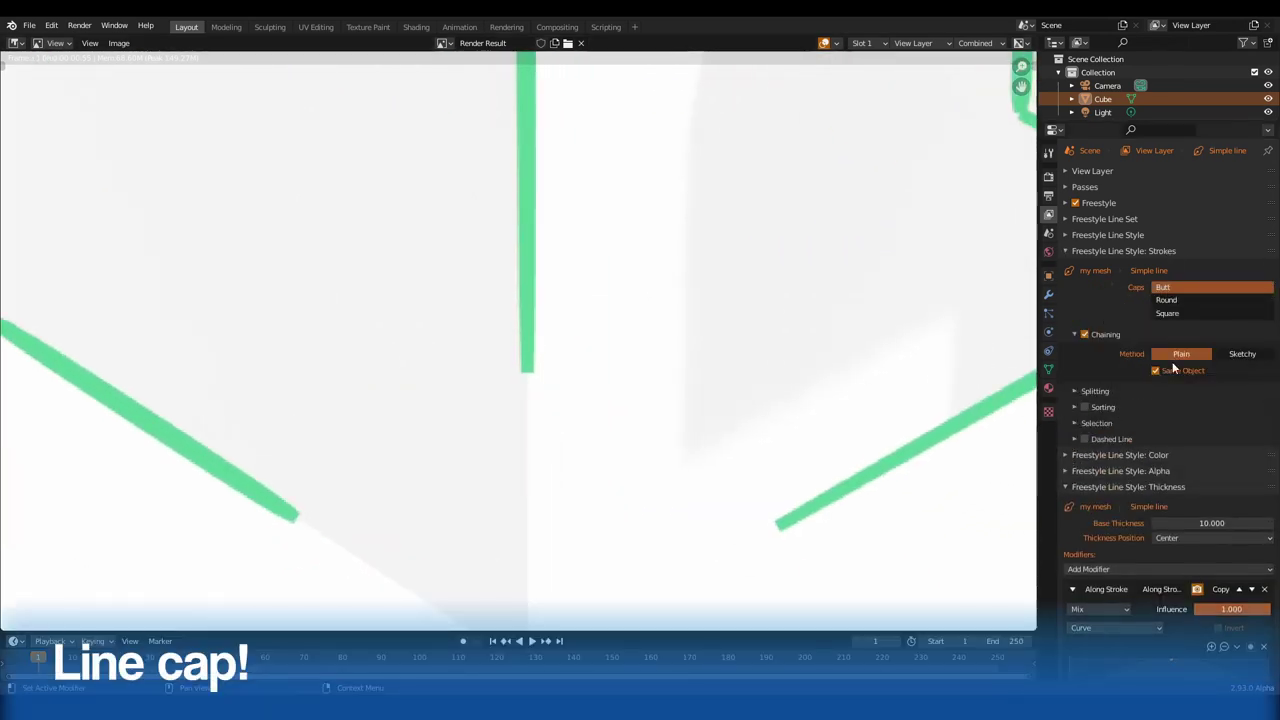
Give the strokes Round caps, re-render, and zoom out on the Render Result.
{"action": "left_click", "coordinate": [1170, 301]}
{"action": "key", "text": "F12"}
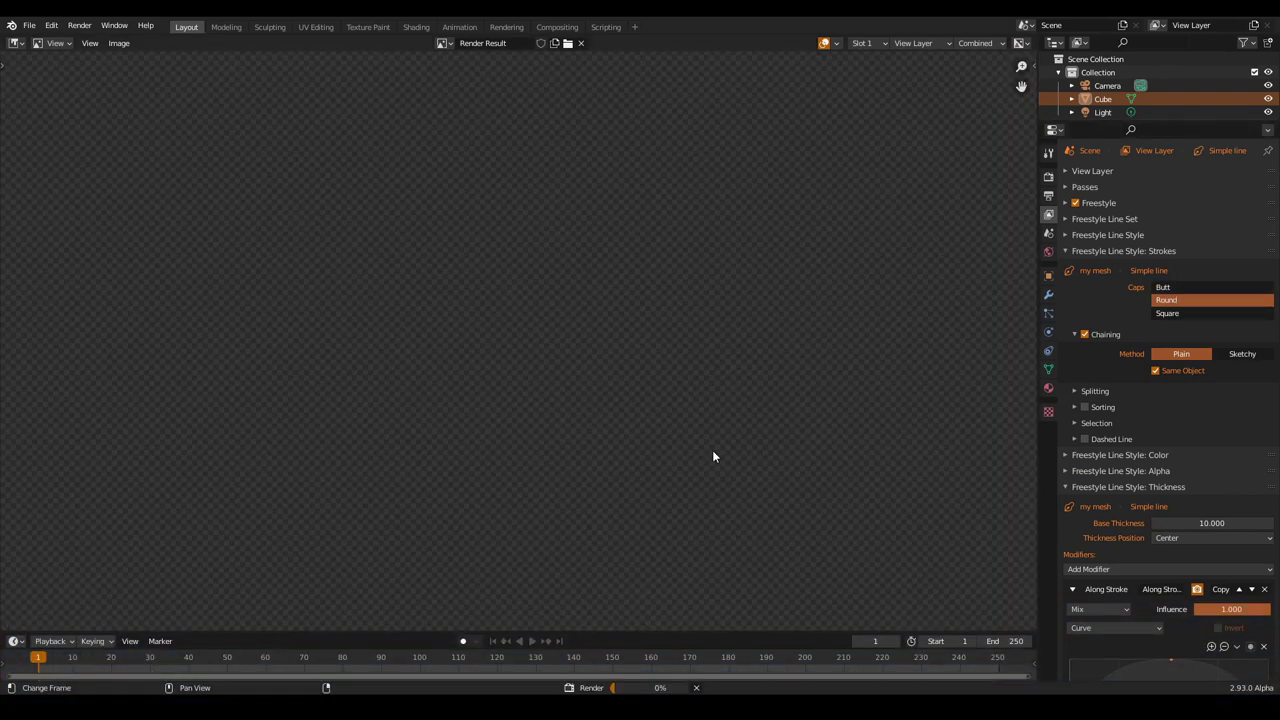
{"action": "scroll", "coordinate": [524, 381], "scroll_direction": "down", "scroll_amount": 7}
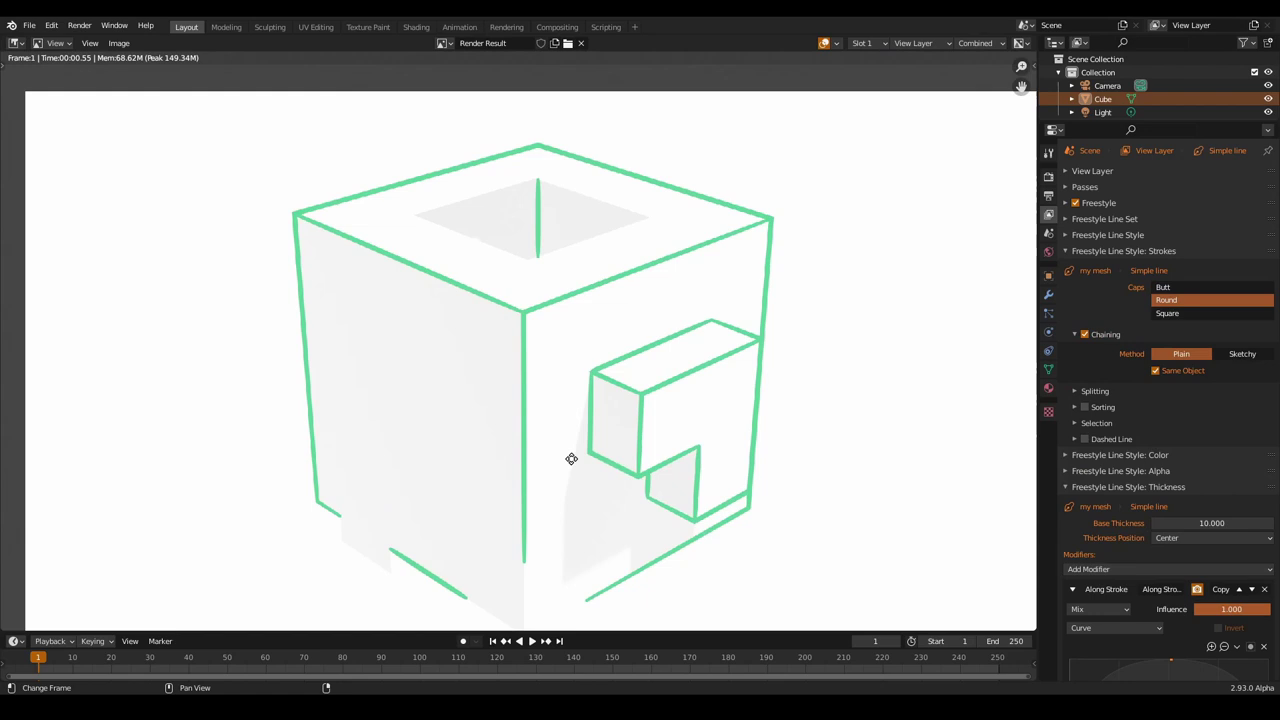
{"action": "middle_click_drag", "start_coordinate": [571, 459], "coordinate": [573, 425]}
{"action": "scroll", "coordinate": [571, 457], "scroll_direction": "up", "scroll_amount": 1}
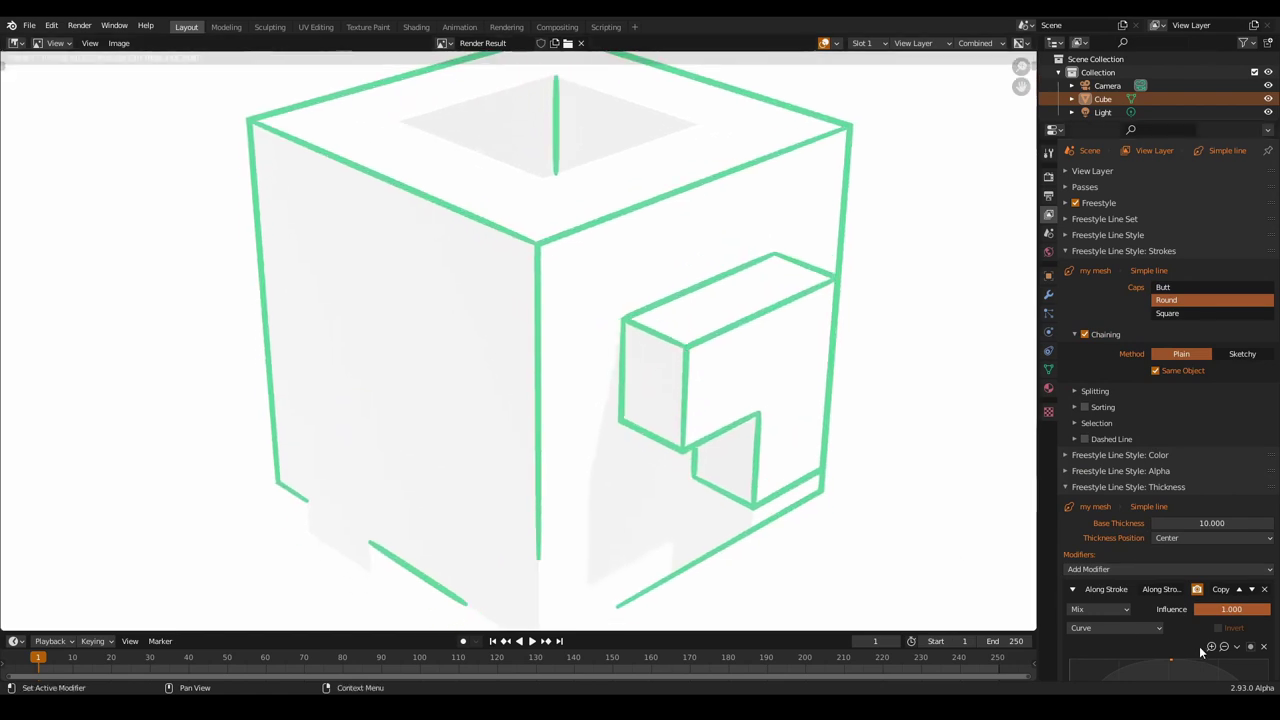
{"action": "scroll", "coordinate": [1174, 595], "scroll_direction": "down", "scroll_amount": 3}
{"action": "scroll", "coordinate": [1180, 550], "scroll_direction": "down", "scroll_amount": 2}
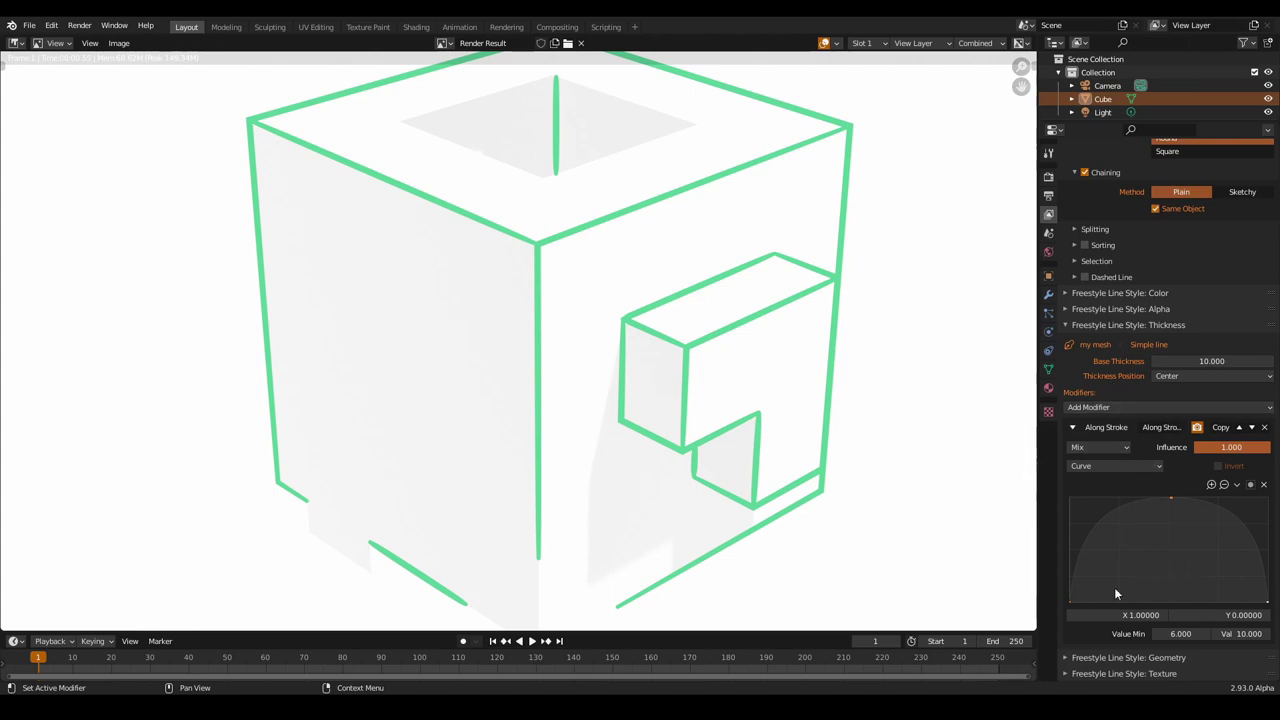
Collapse Thickness and Strokes, expand Geometry, and set the Sampling modifier to 10.
{"action": "left_click", "coordinate": [1122, 326]}
{"action": "left_click", "coordinate": [1106, 254]}
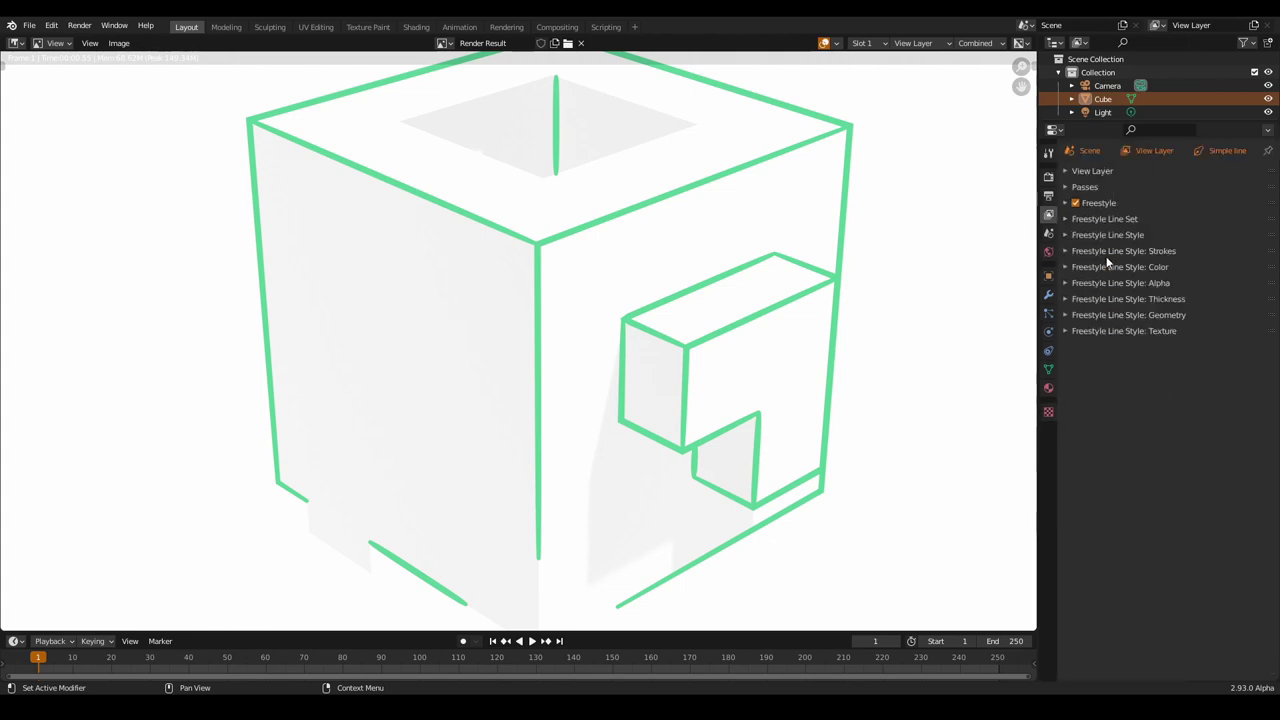
{"action": "left_click", "coordinate": [1141, 314]}
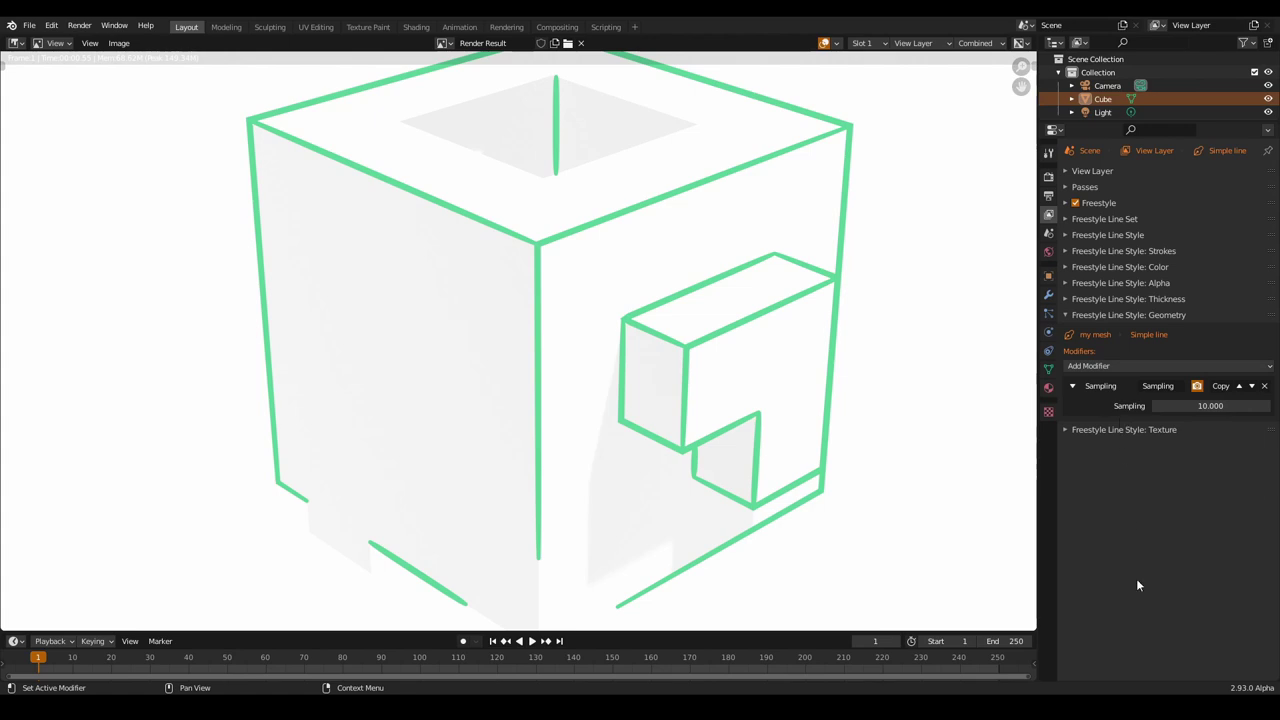
{"action": "left_click", "coordinate": [1210, 406]}
{"action": "left_click", "coordinate": [1112, 408]}
{"action": "left_click", "coordinate": [1132, 366]}
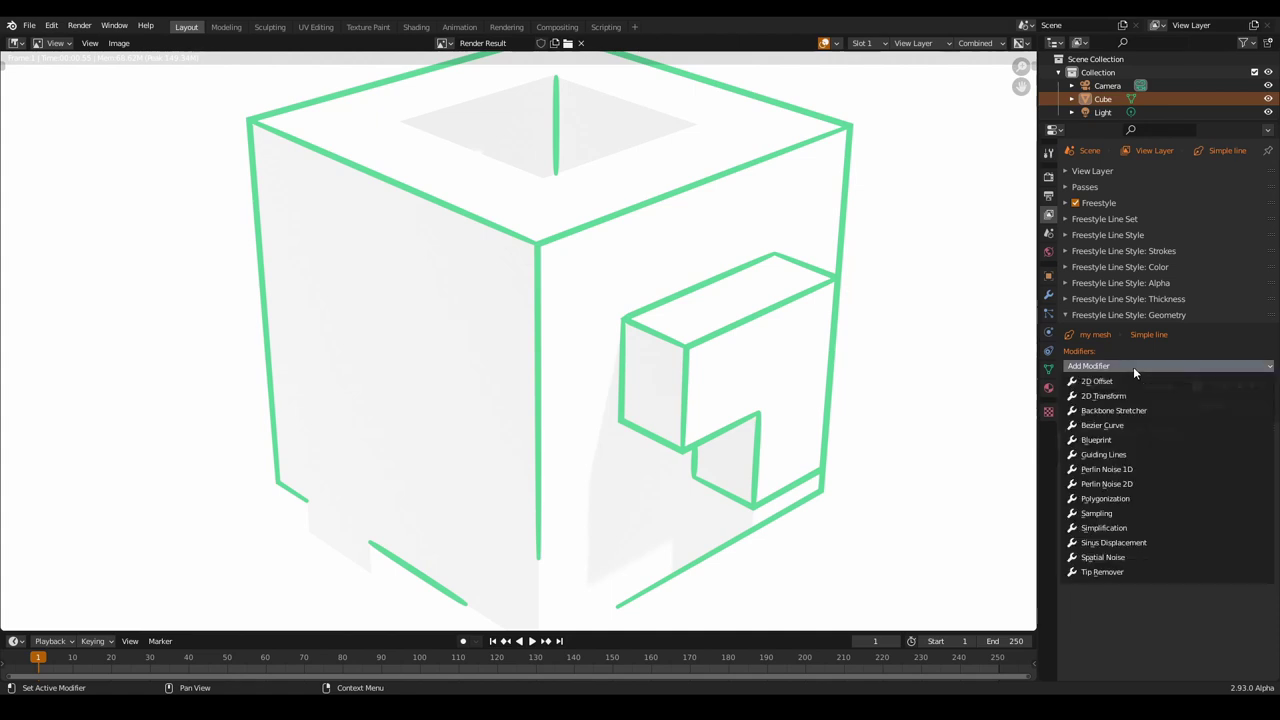
Add a Sinus Displacement geometry modifier (wavelength 20, amplitude 5) and render the zigzag lines.
{"action": "left_click", "coordinate": [1181, 542]}
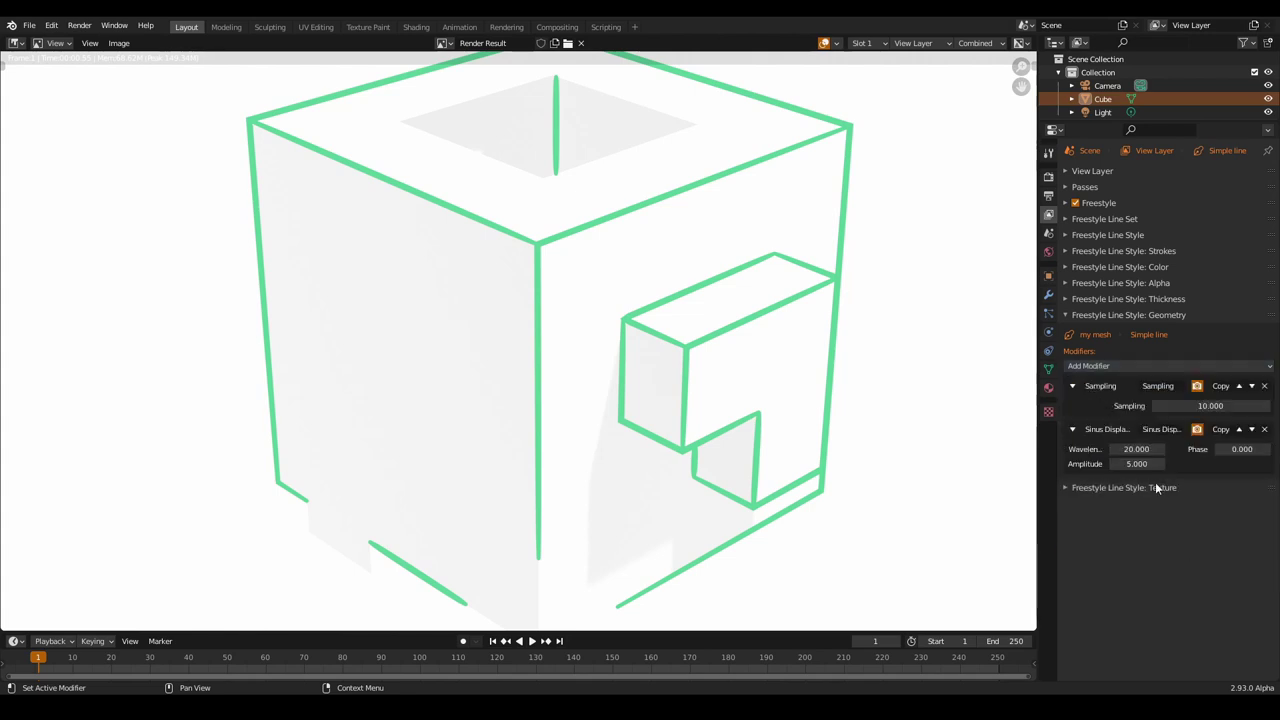
{"action": "left_click_drag", "start_coordinate": [1136, 449], "coordinate": [1150, 449]}
{"action": "key", "text": "F12"}
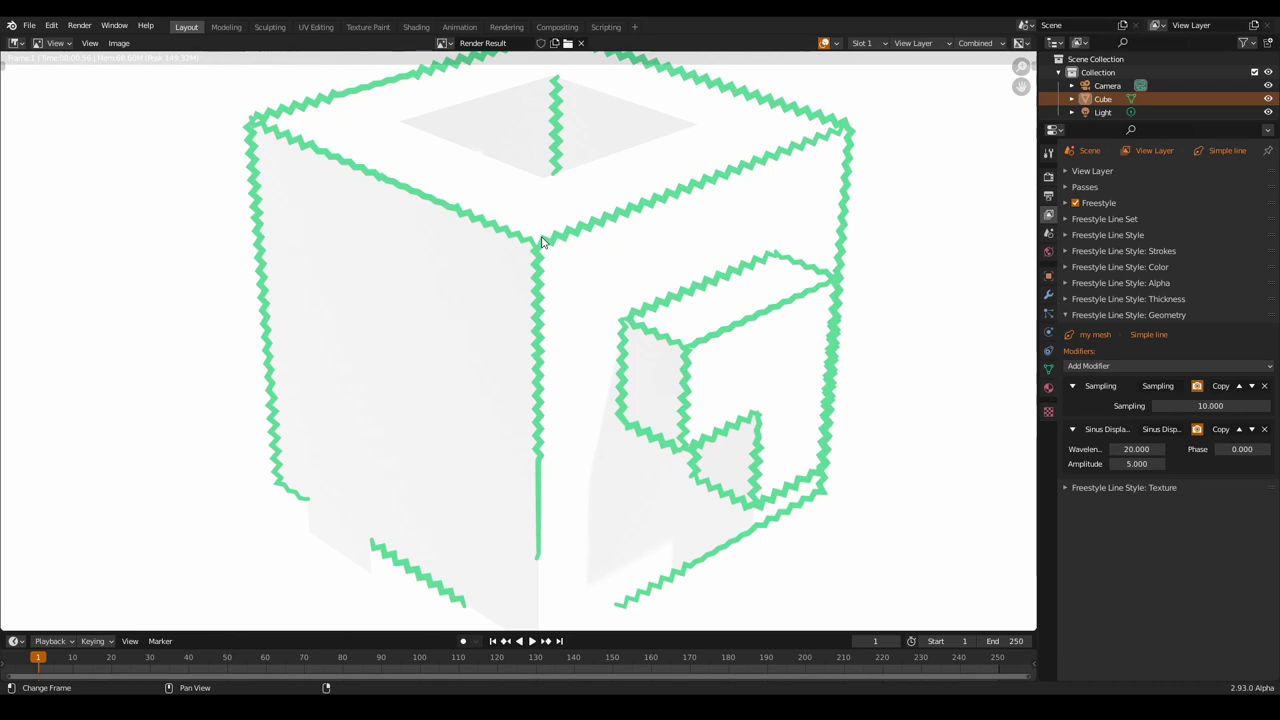
Lower the Sampling modifier value to 1 for smooth sine waves.
{"action": "left_click", "coordinate": [1208, 406]}
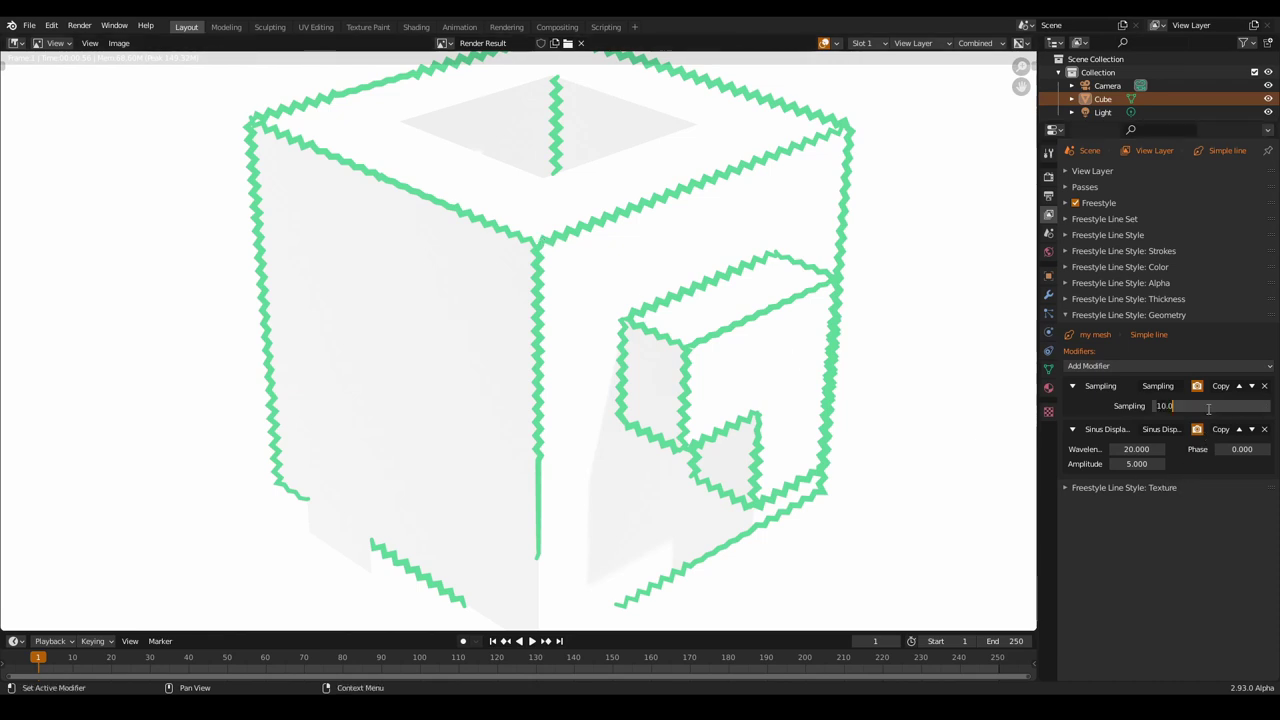
{"action": "type", "text": "1"}
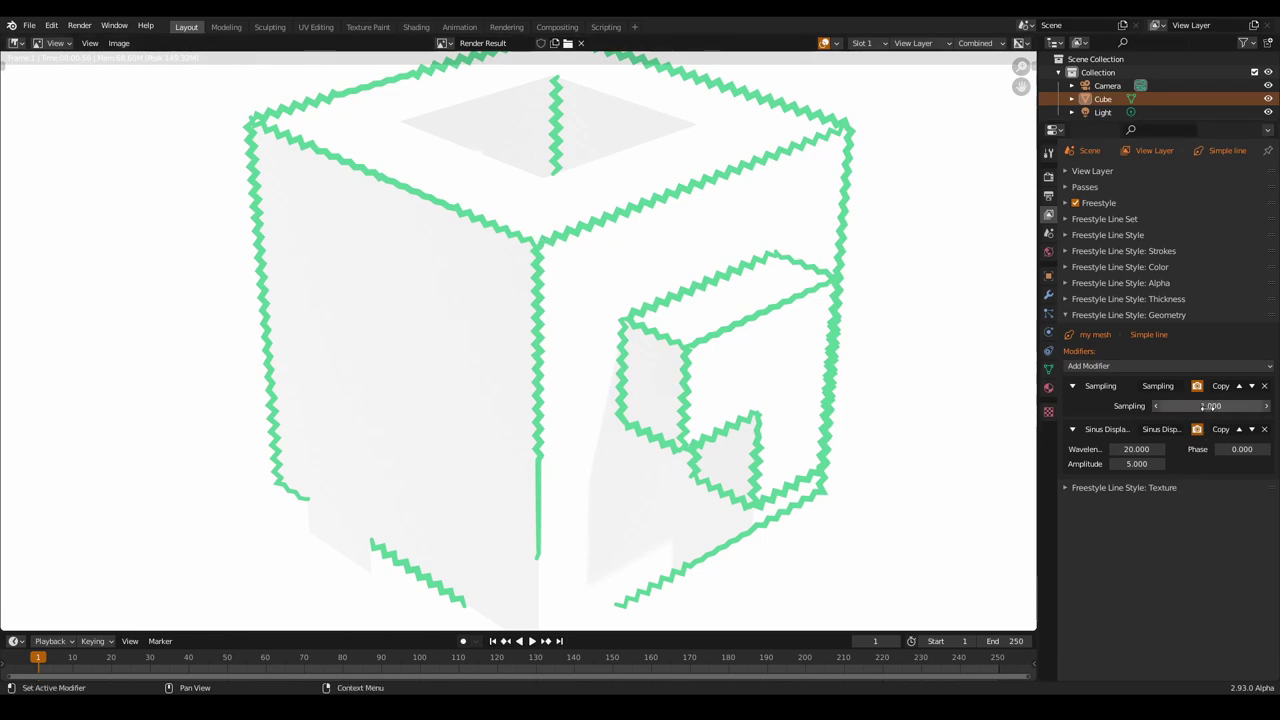
{"action": "key", "text": "Return"}
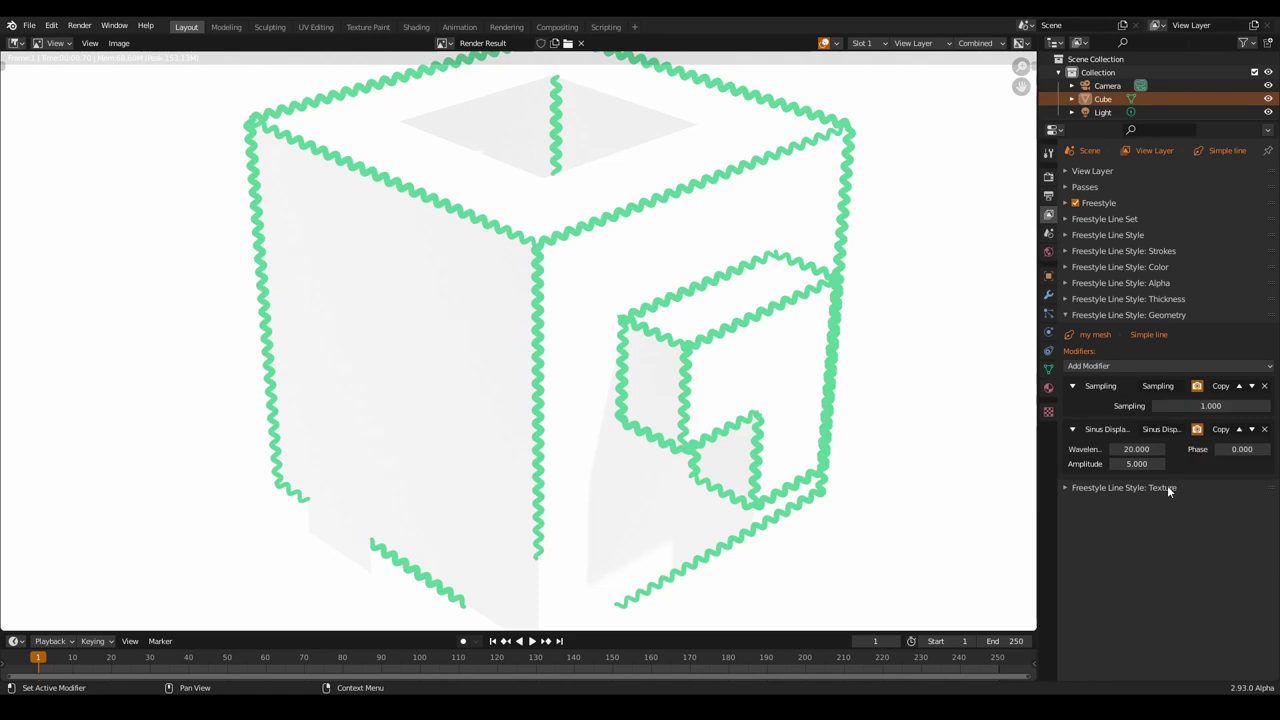
{"action": "left_click", "coordinate": [1138, 367]}
Enable Use Nodes in the line style's Texture panel and re-render the cube.
{"action": "left_click", "coordinate": [1124, 315]}
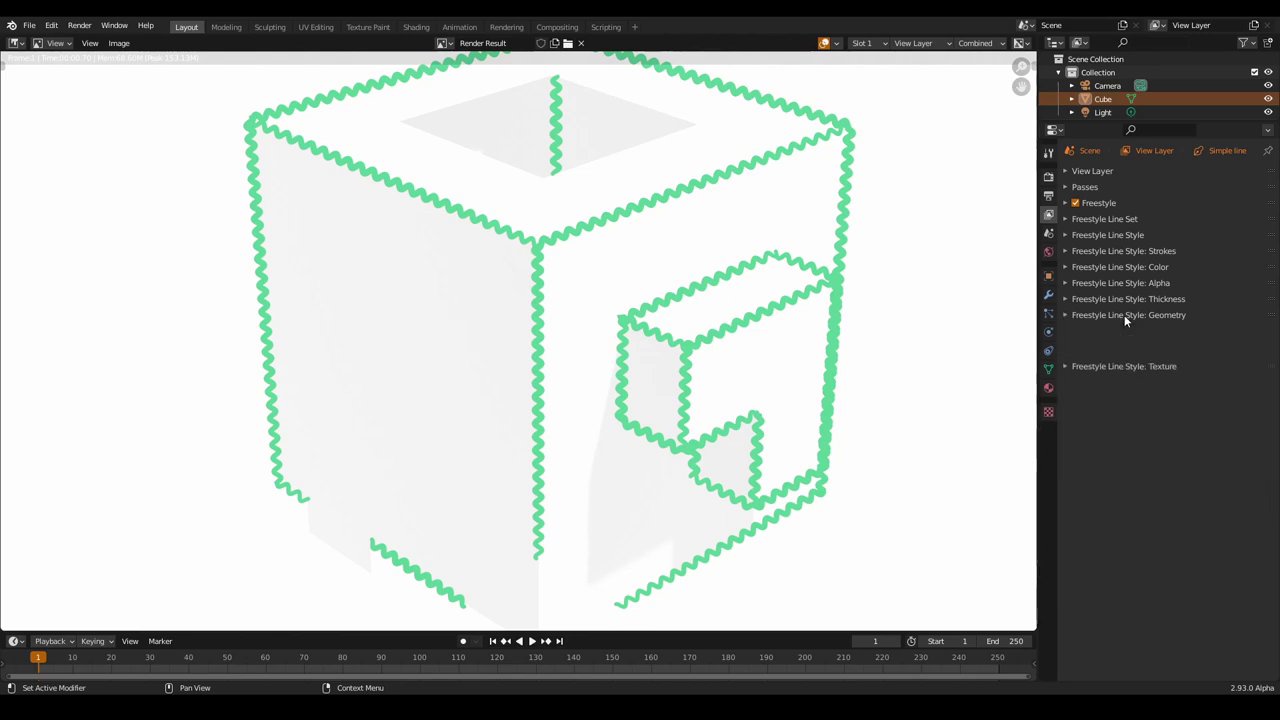
{"action": "left_click", "coordinate": [1133, 333]}
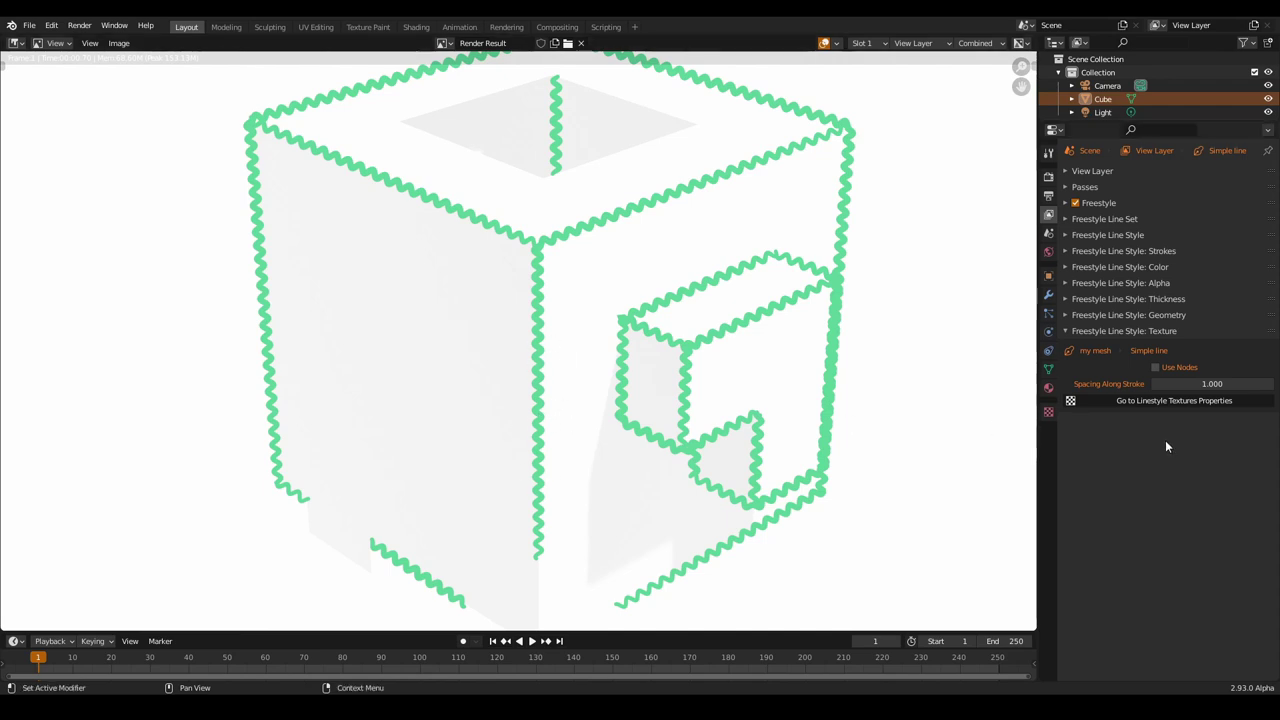
{"action": "left_click", "coordinate": [1156, 367]}
{"action": "left_click", "coordinate": [1168, 330]}
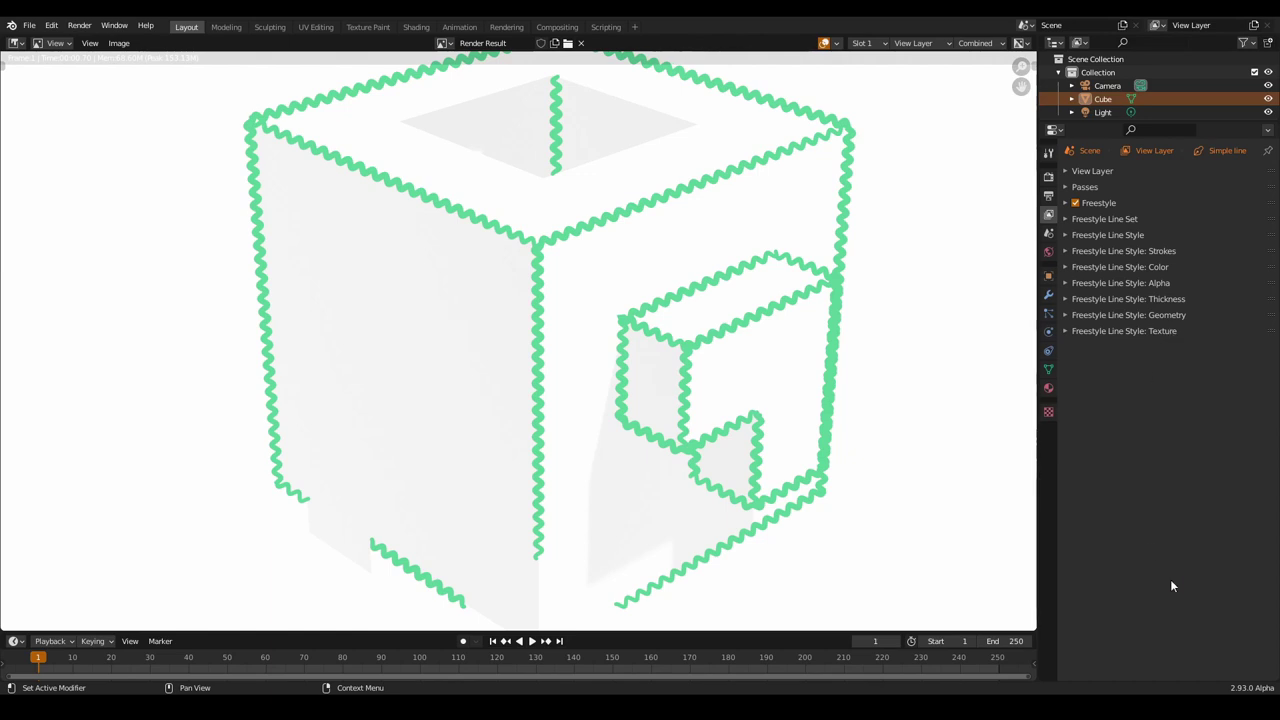
{"action": "key", "text": "F12"}
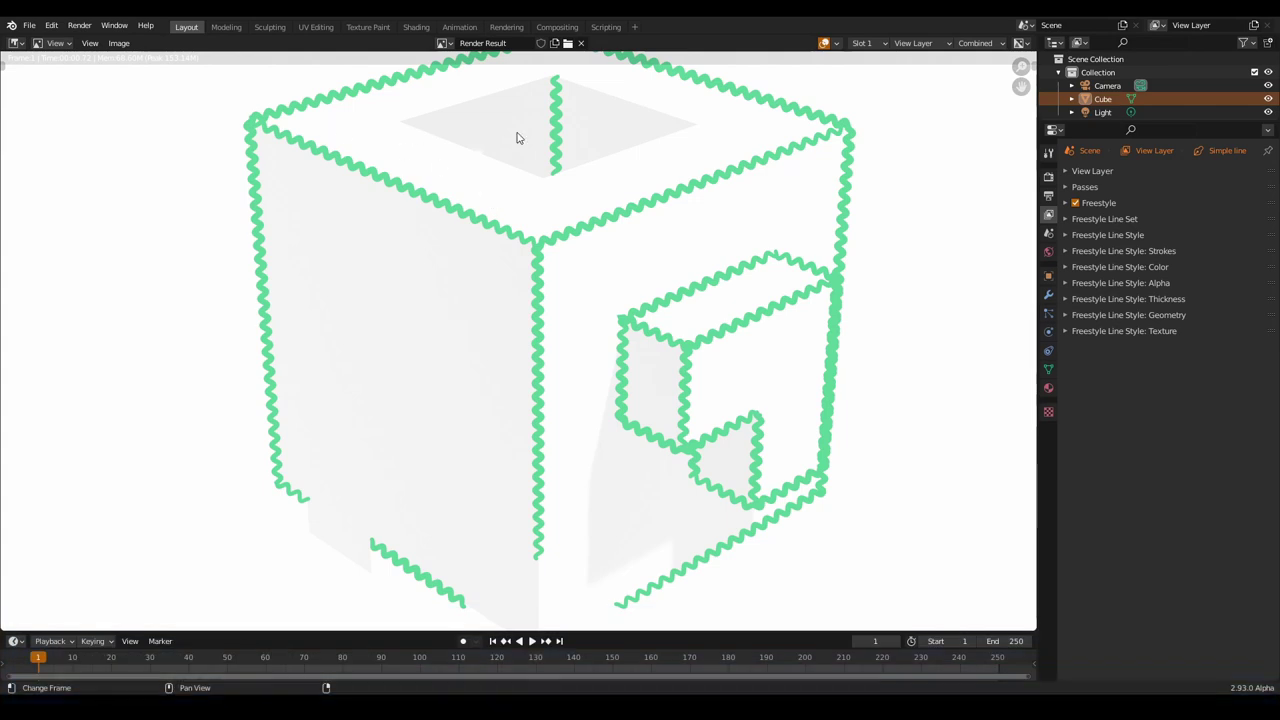
Rename the Freestyle line set to 'Somethingelse'.
{"action": "left_click", "coordinate": [1129, 220]}
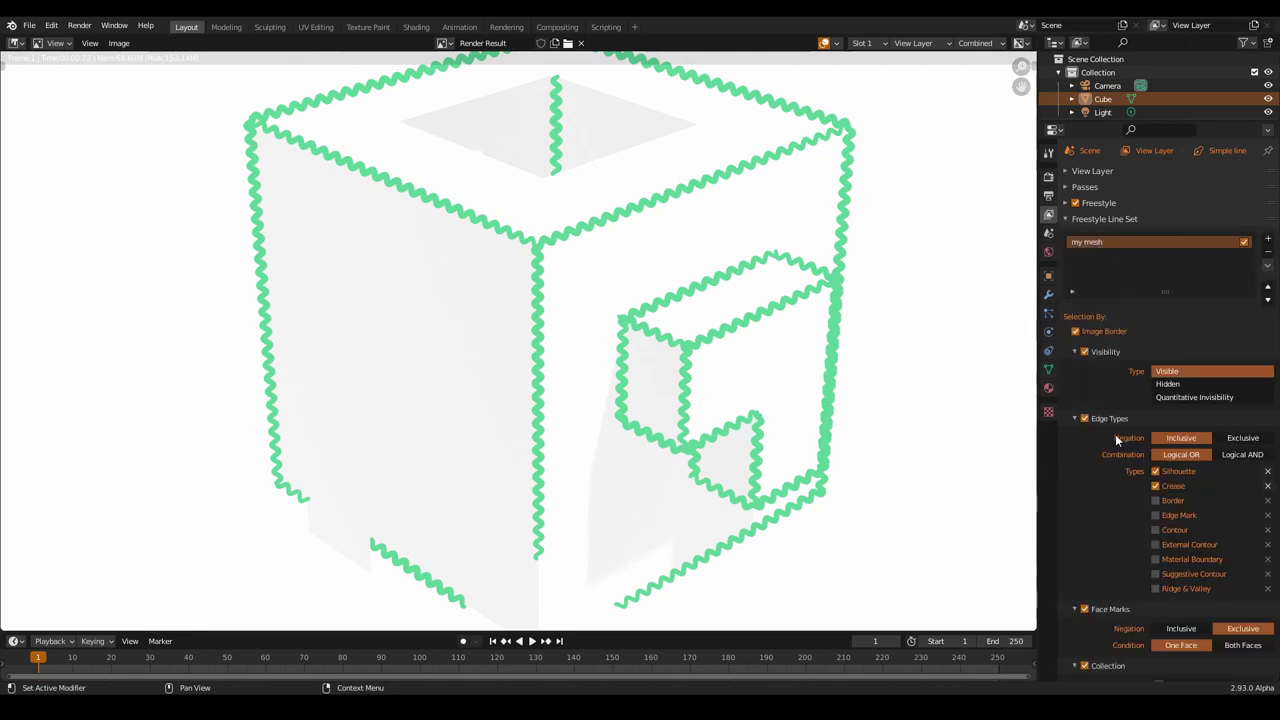
{"action": "double_click", "coordinate": [1100, 242]}
{"action": "key", "text": "BackSpace"}
{"action": "type", "text": "Somethingelse"}
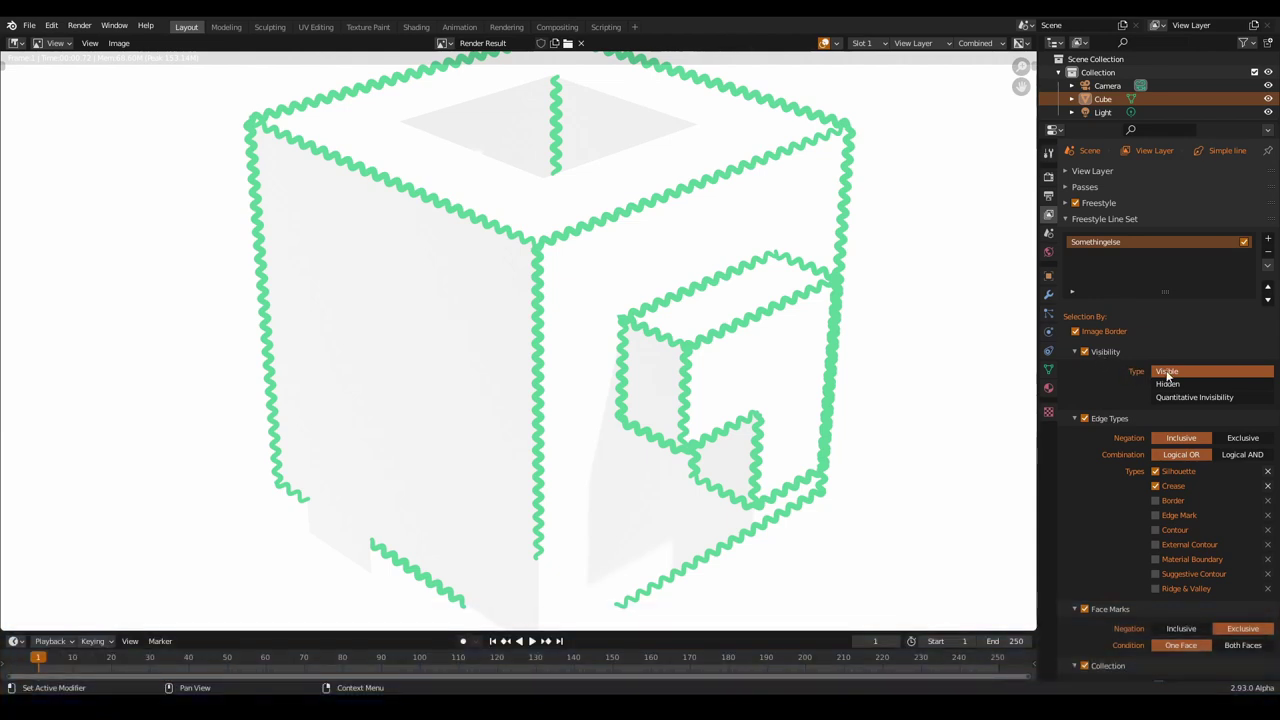
Limit the line set to Border edges, dropping Silhouette, and re-render.
{"action": "left_click", "coordinate": [1170, 501]}
{"action": "left_click", "coordinate": [1177, 476]}
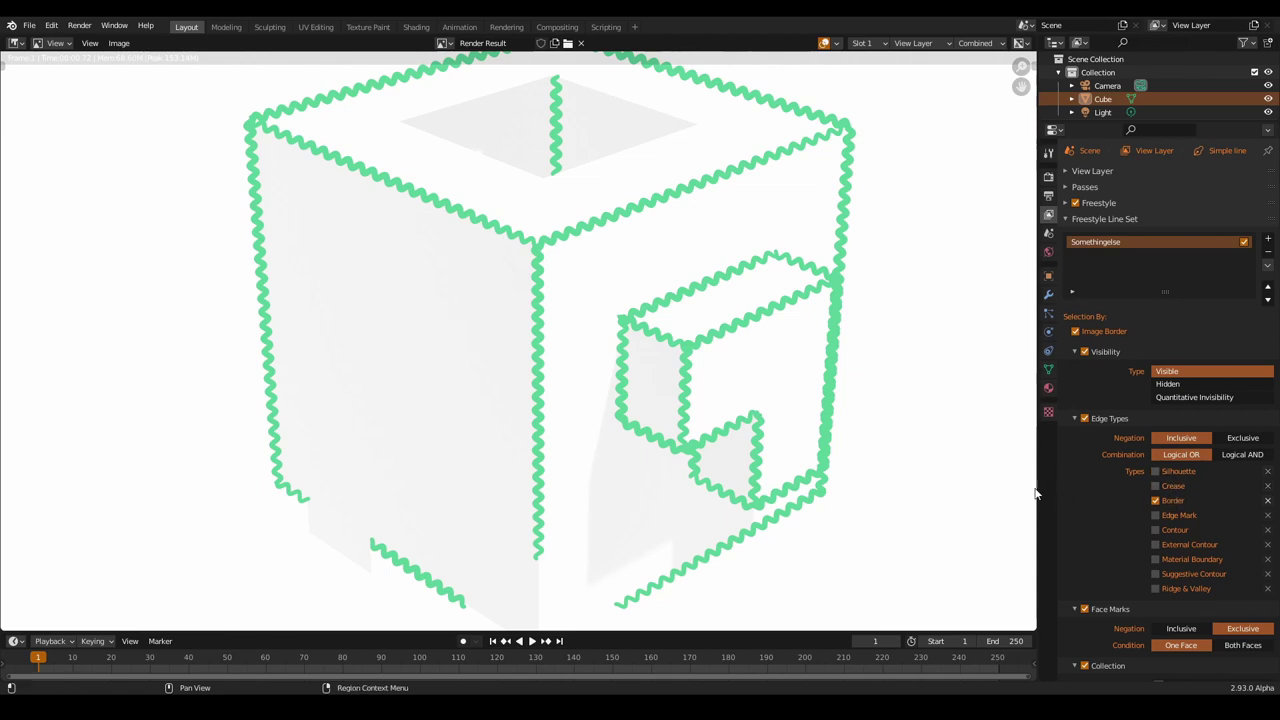
{"action": "key", "text": "F12"}
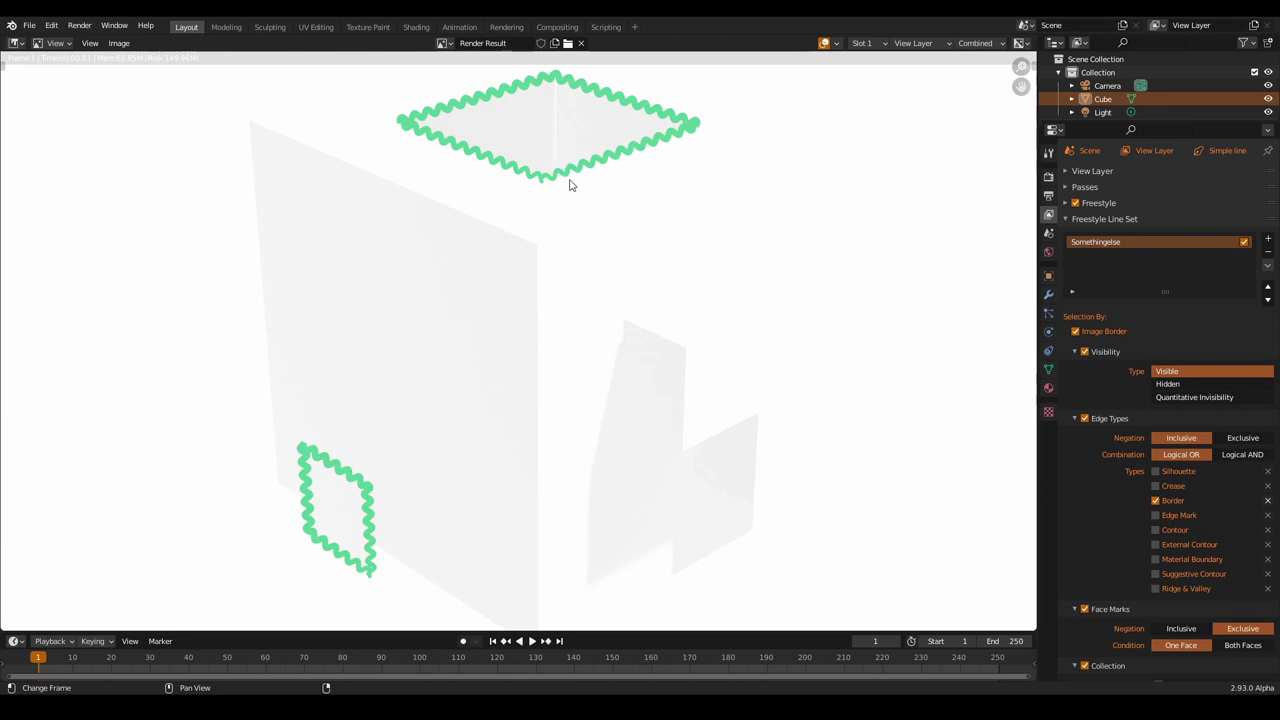
Add Crease edges and re-render, then re-include Silhouette edges.
{"action": "left_click", "coordinate": [1156, 486]}
{"action": "key", "text": "F12"}
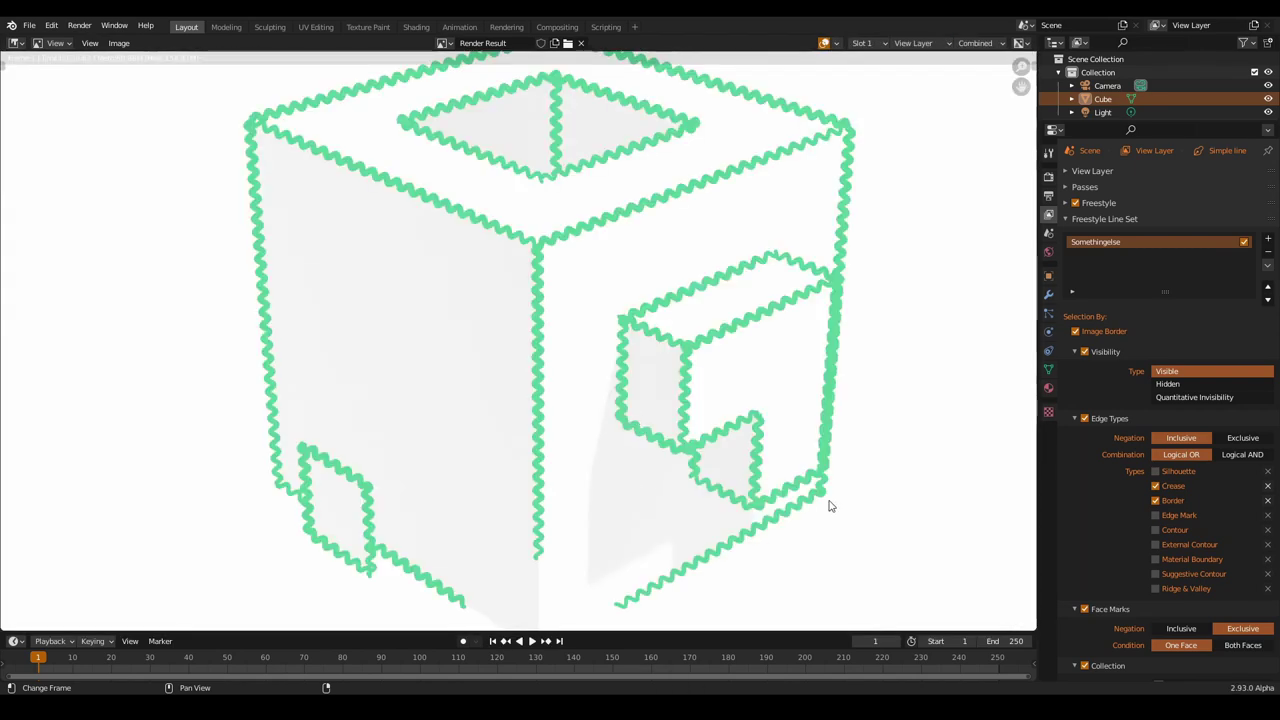
{"action": "left_click", "coordinate": [1178, 471]}
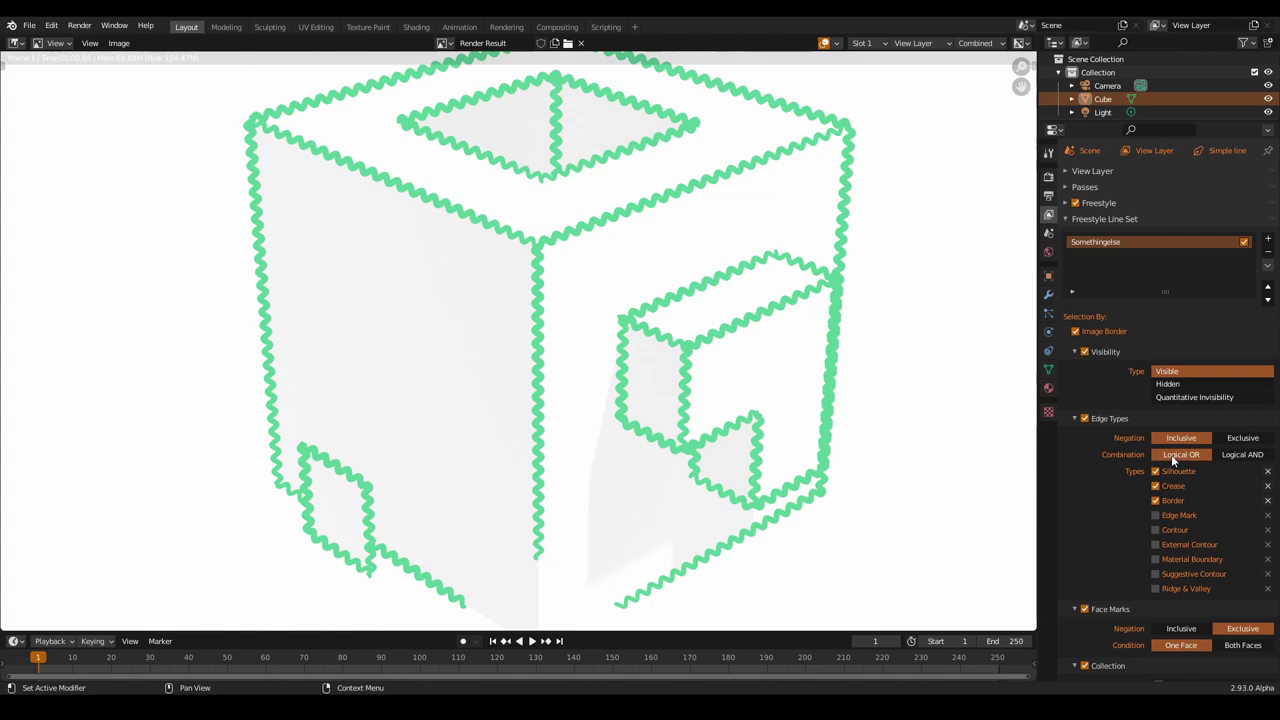
{"action": "scroll", "coordinate": [1118, 510], "scroll_direction": "down", "scroll_amount": 2}
{"action": "scroll", "coordinate": [1118, 510], "scroll_direction": "down", "scroll_amount": 4}
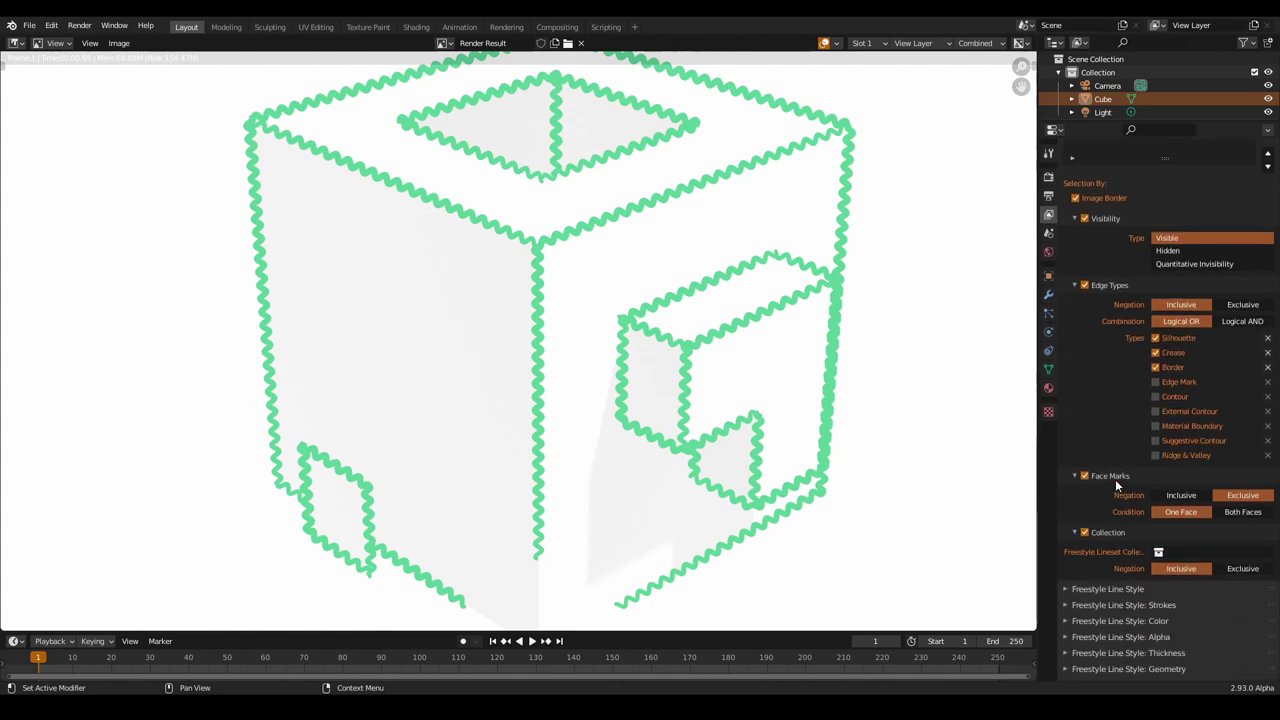
Include Edge Mark edges in the line set and re-render.
{"action": "middle_click_drag", "start_coordinate": [703, 526], "coordinate": [694, 394]}
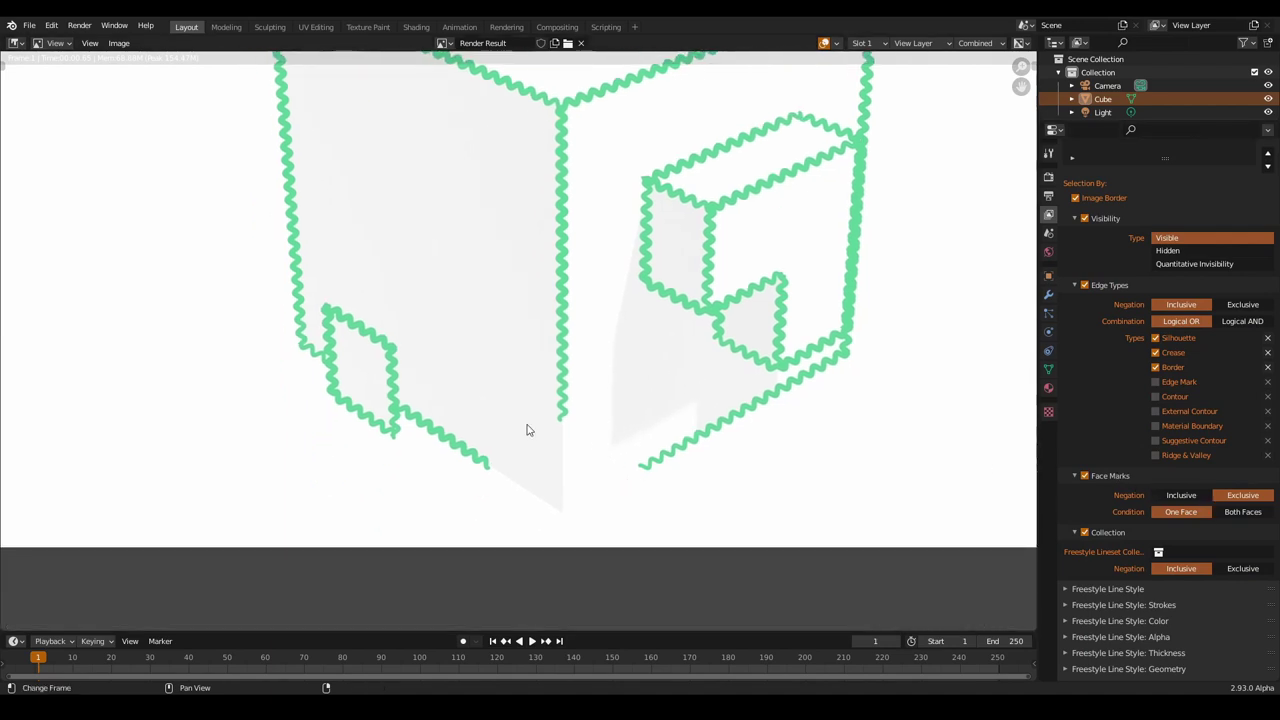
{"action": "middle_click_drag", "start_coordinate": [529, 429], "coordinate": [517, 391]}
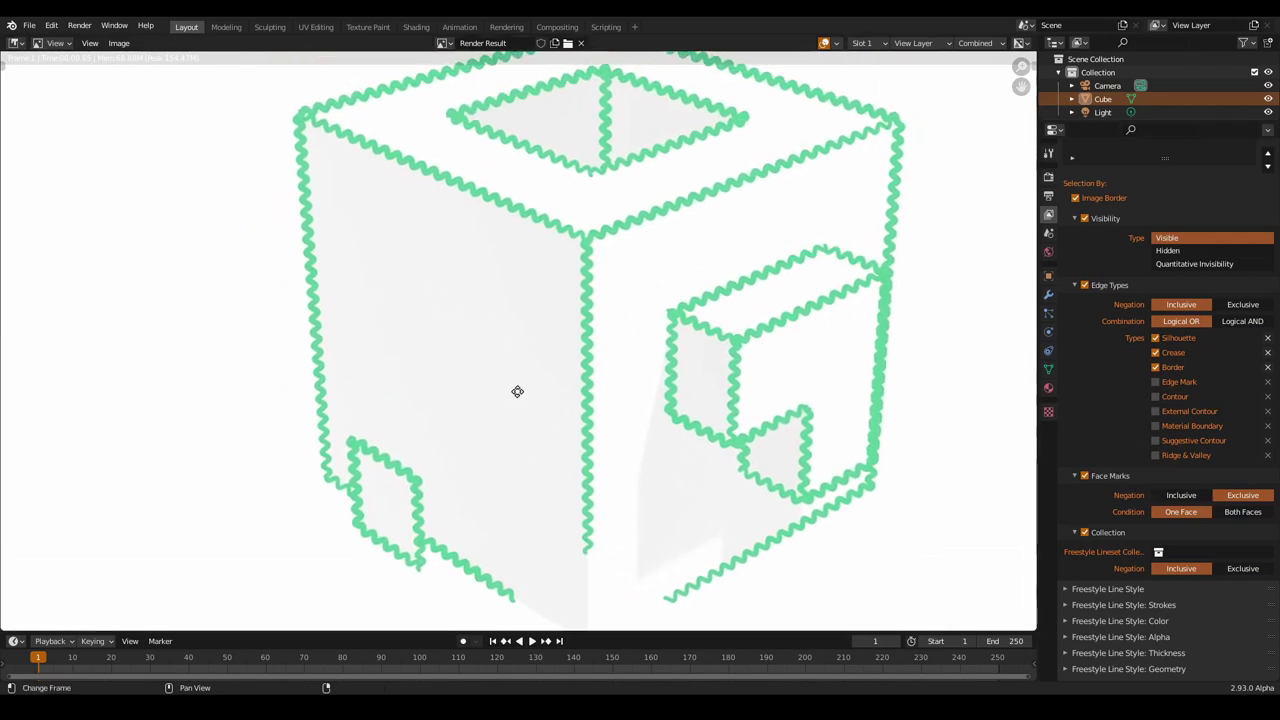
{"action": "left_click", "coordinate": [1166, 386]}
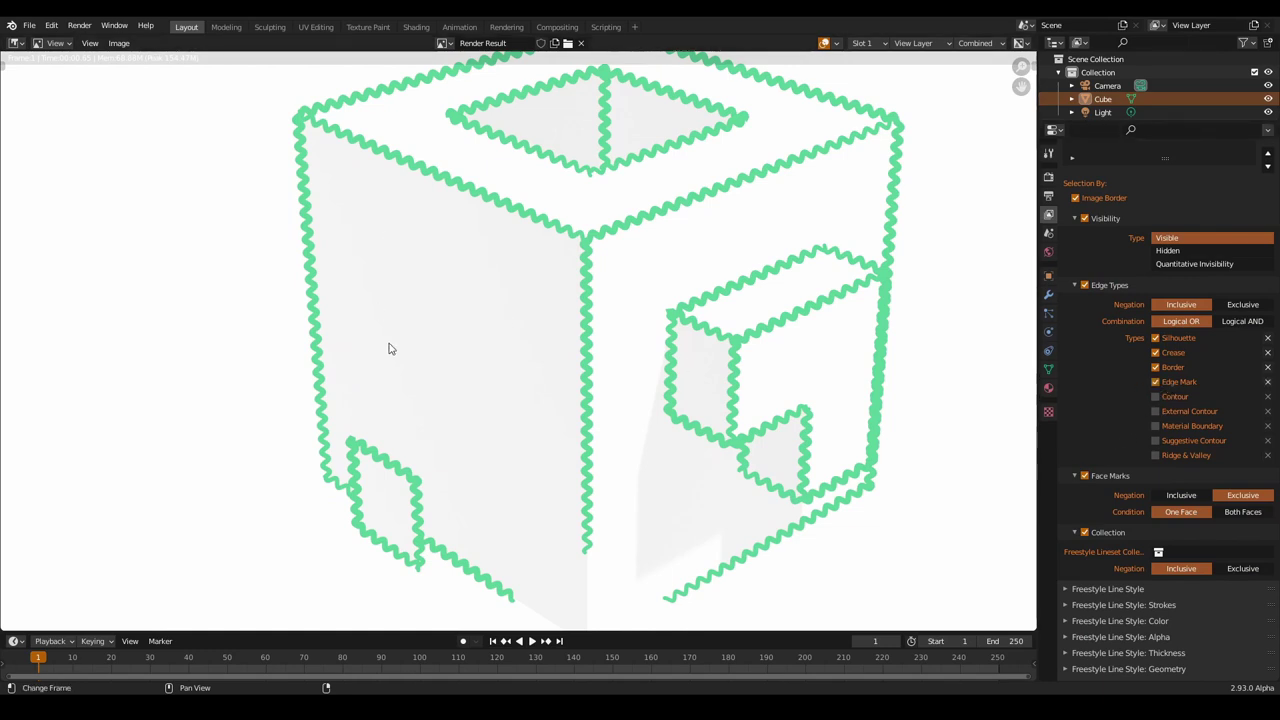
{"action": "key", "text": "F12"}
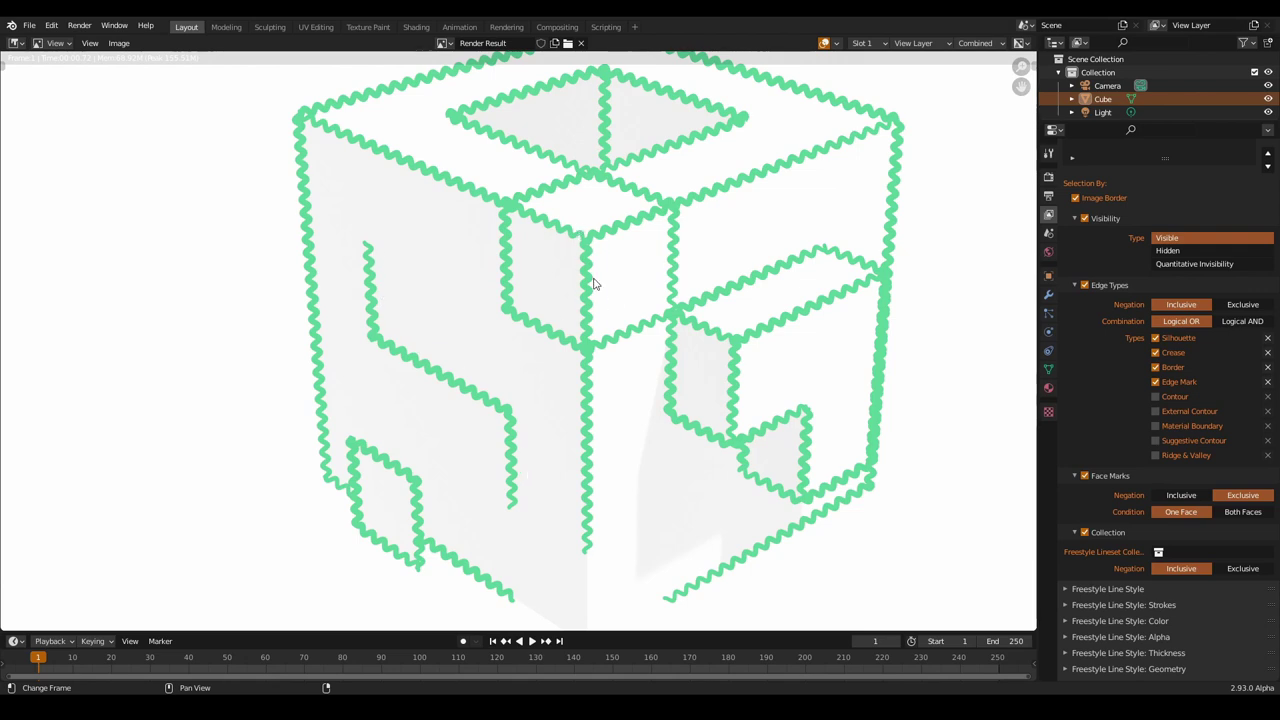
{"action": "middle_click_drag", "start_coordinate": [674, 449], "coordinate": [626, 478]}
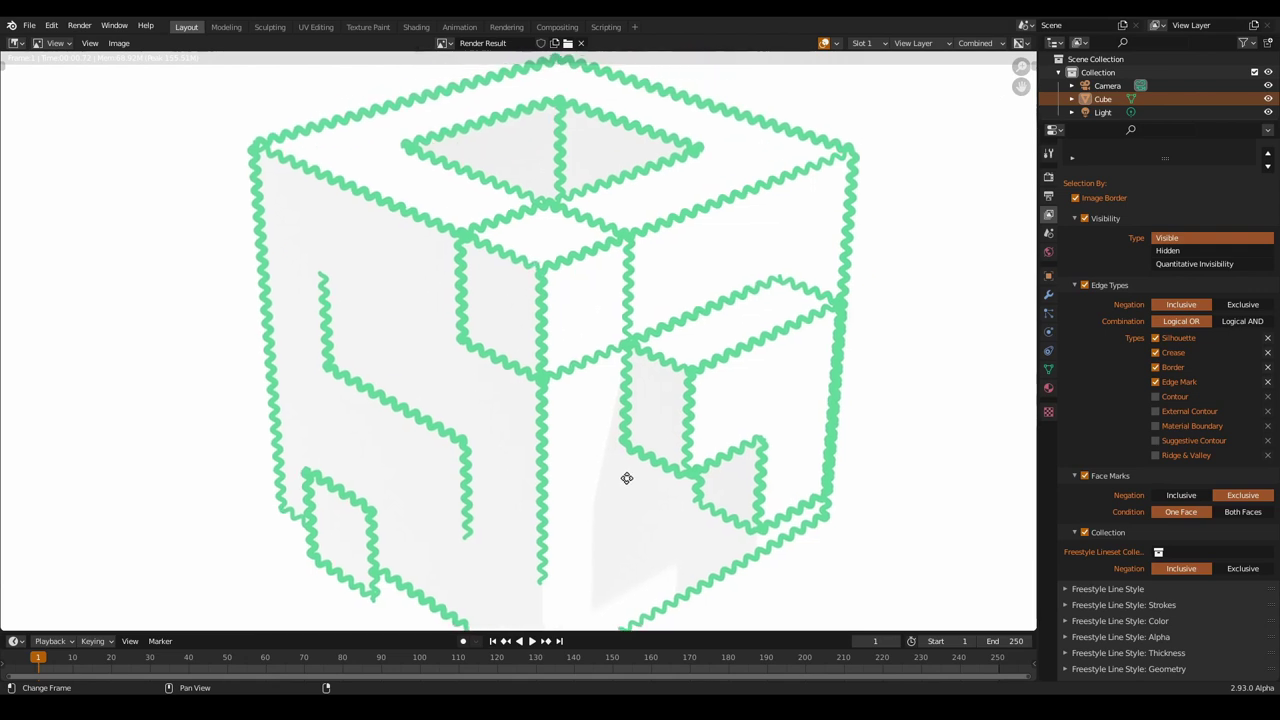
Remove Edge Mark and Silhouette edges, turn off Collection selection, and re-render.
{"action": "left_click", "coordinate": [1182, 381]}
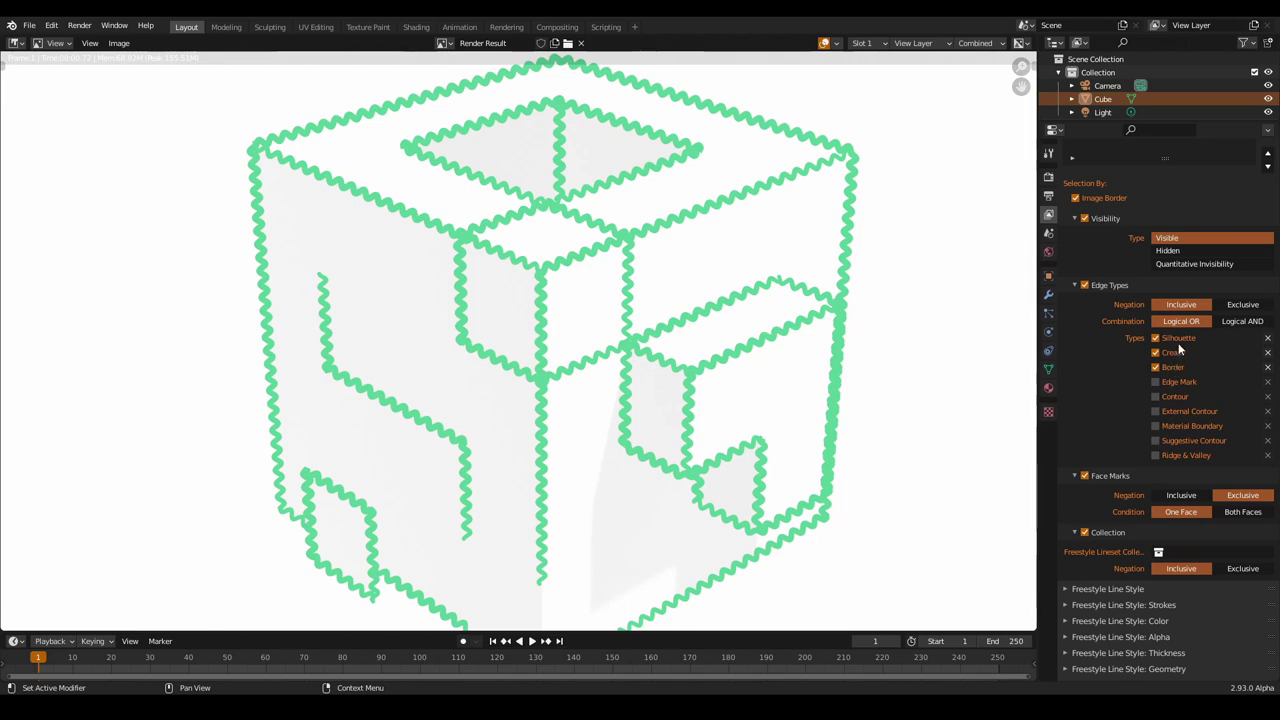
{"action": "left_click", "coordinate": [1172, 338]}
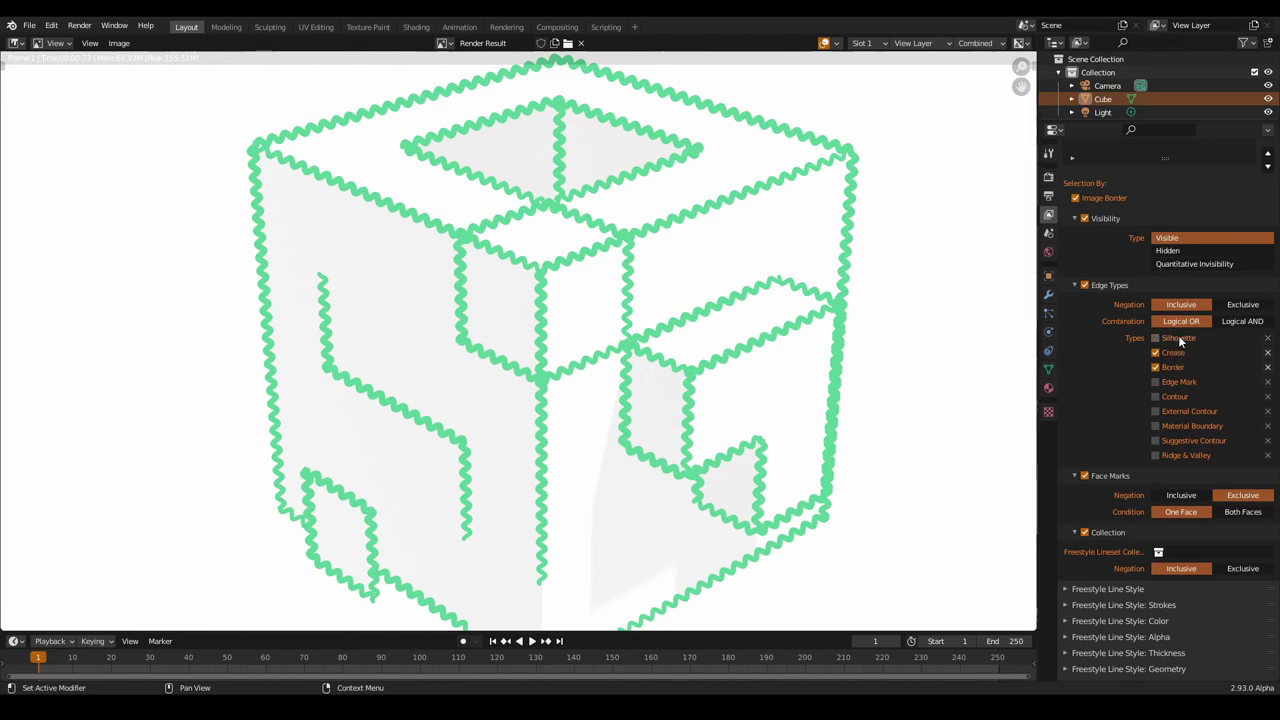
{"action": "left_click", "coordinate": [1085, 532]}
{"action": "left_click", "coordinate": [1108, 532]}
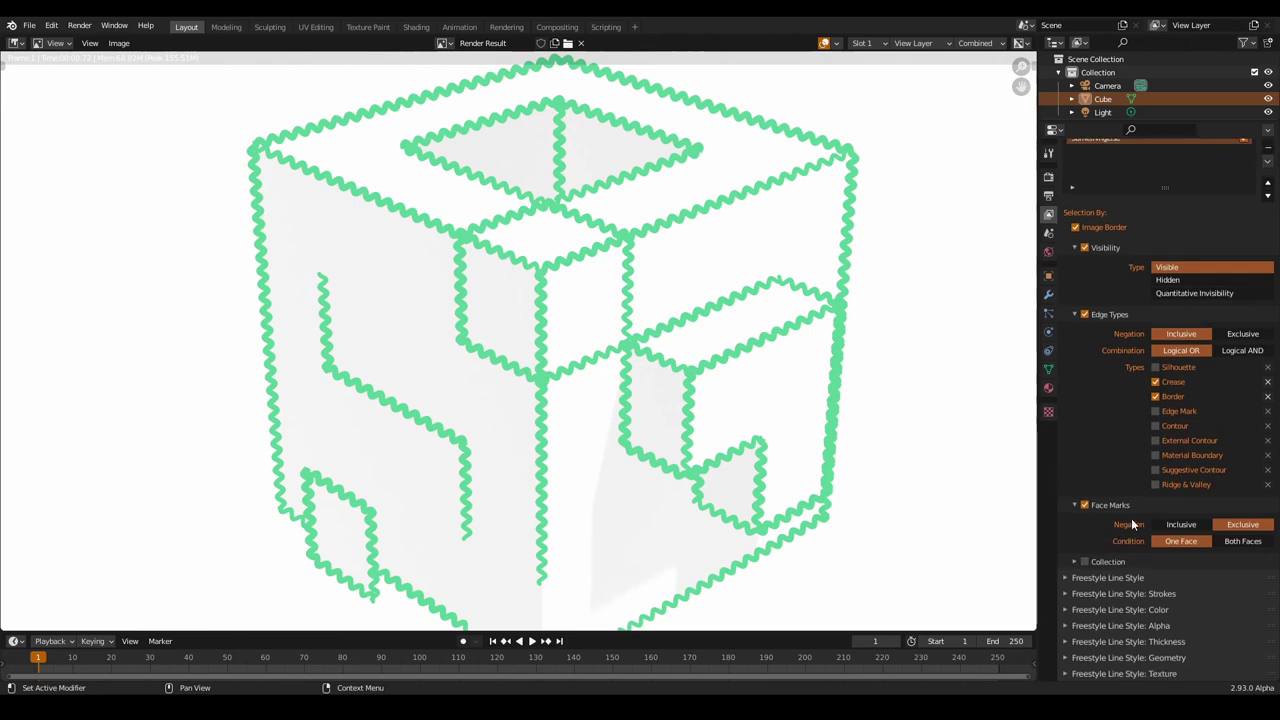
{"action": "middle_click_drag", "start_coordinate": [720, 537], "coordinate": [742, 374]}
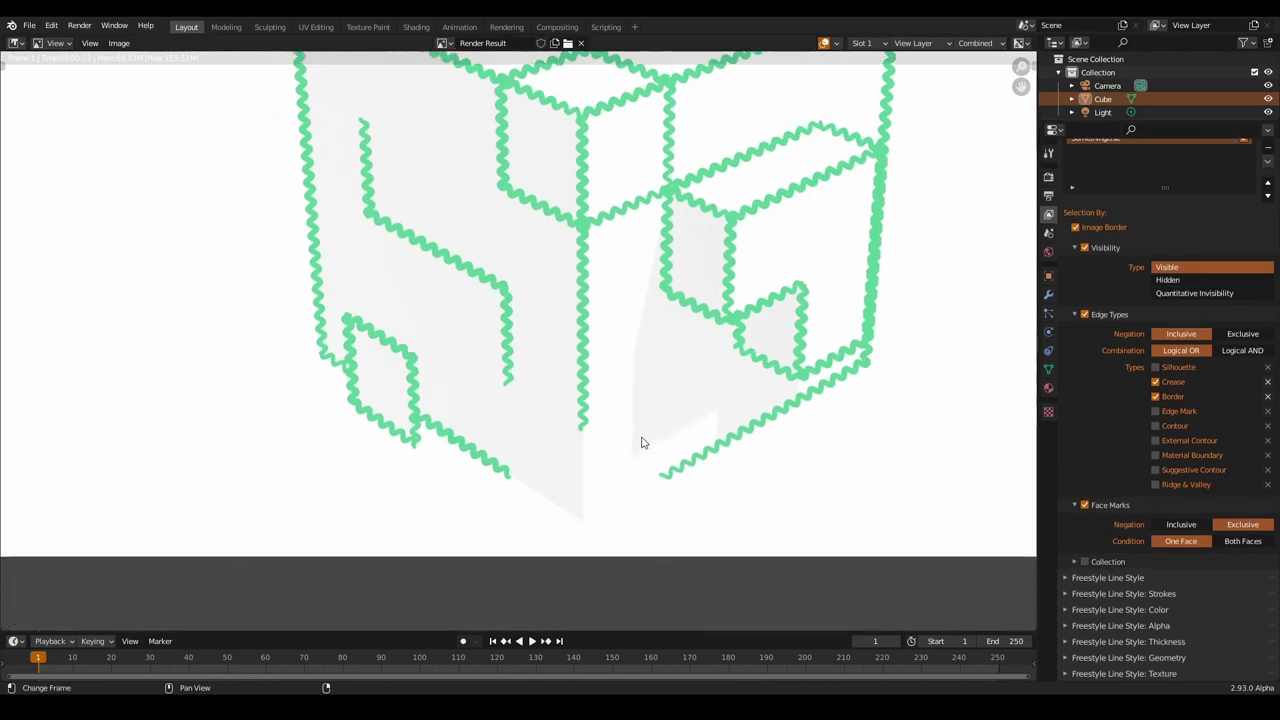
{"action": "key", "text": "F12"}
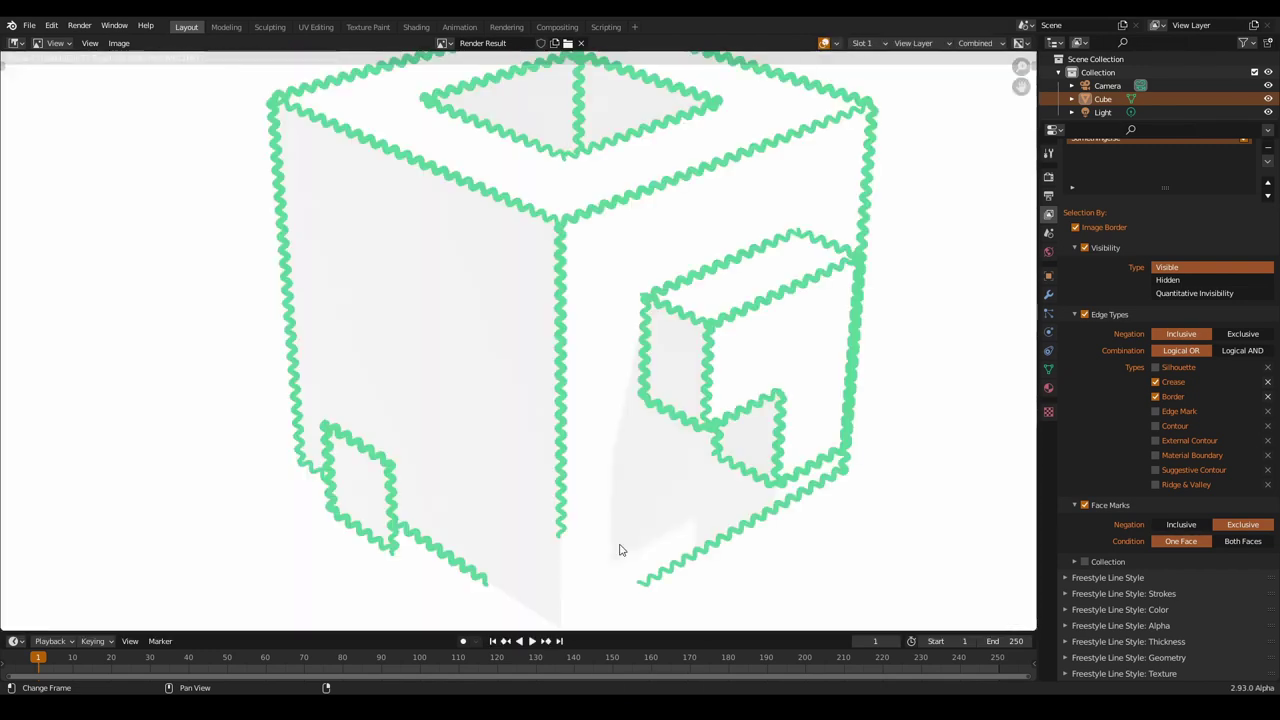
{"action": "middle_click_drag", "start_coordinate": [646, 323], "coordinate": [602, 374]}
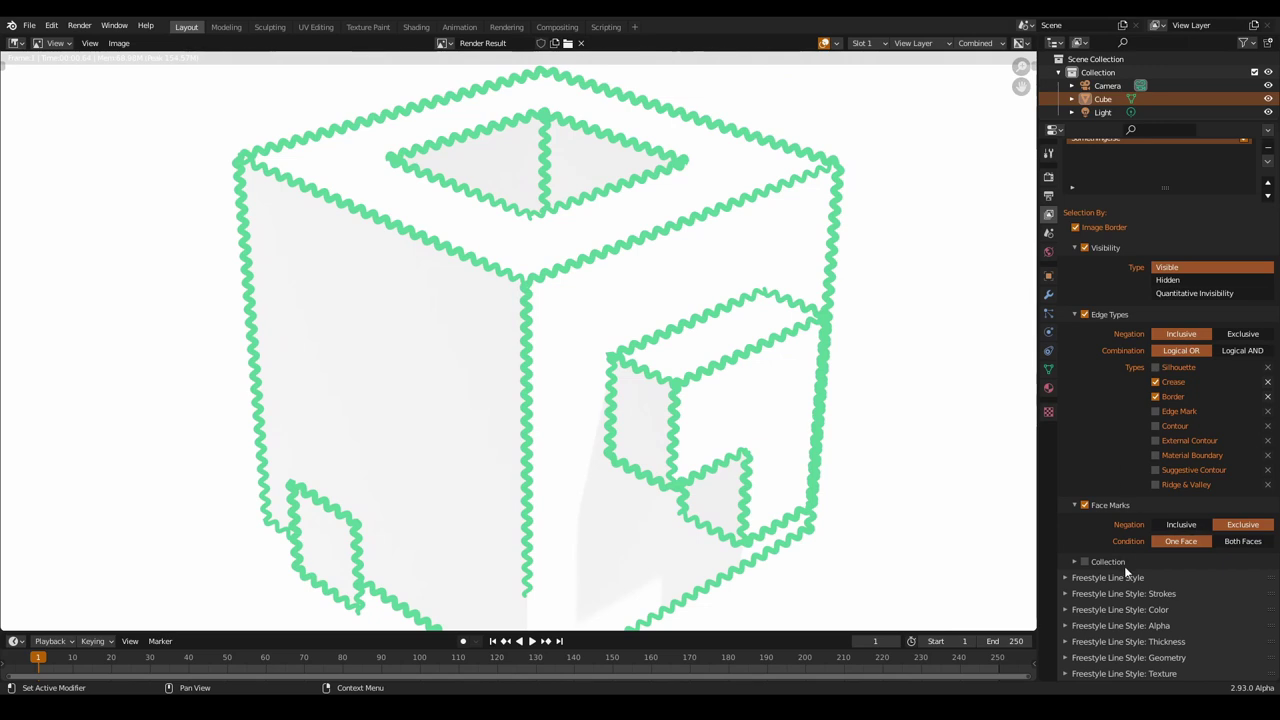
{"action": "scroll", "coordinate": [1114, 271], "scroll_direction": "up", "scroll_amount": 2}
{"action": "scroll", "coordinate": [1114, 271], "scroll_direction": "up", "scroll_amount": 1}
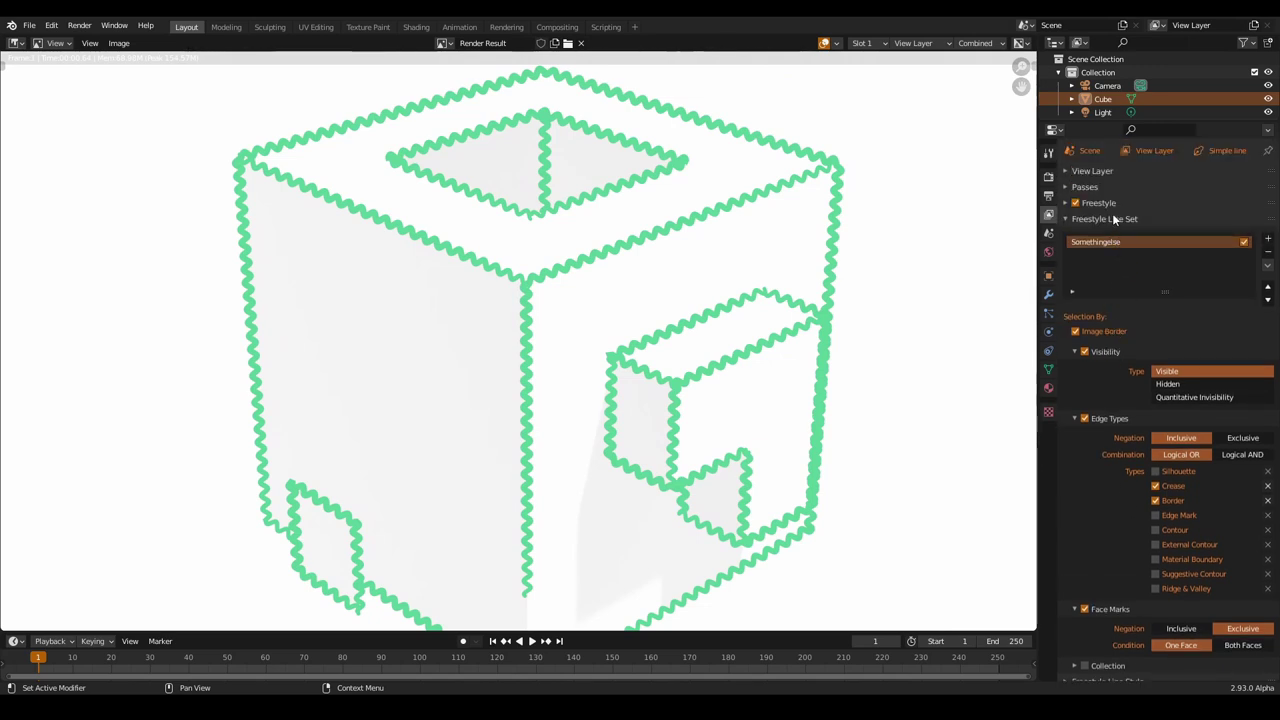
Expand the Simple line style's Strokes panel and show the Caps options Butt, Round, Square.
{"action": "left_click", "coordinate": [1114, 219]}
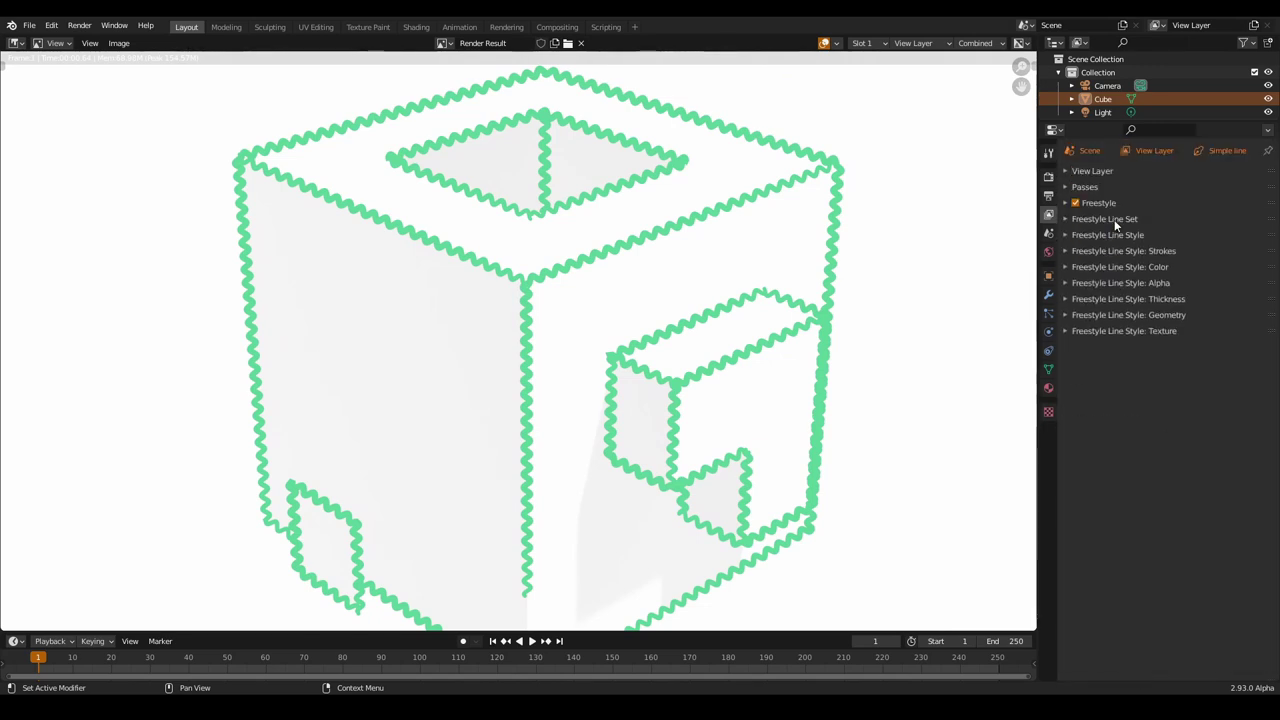
{"action": "left_click", "coordinate": [1118, 236]}
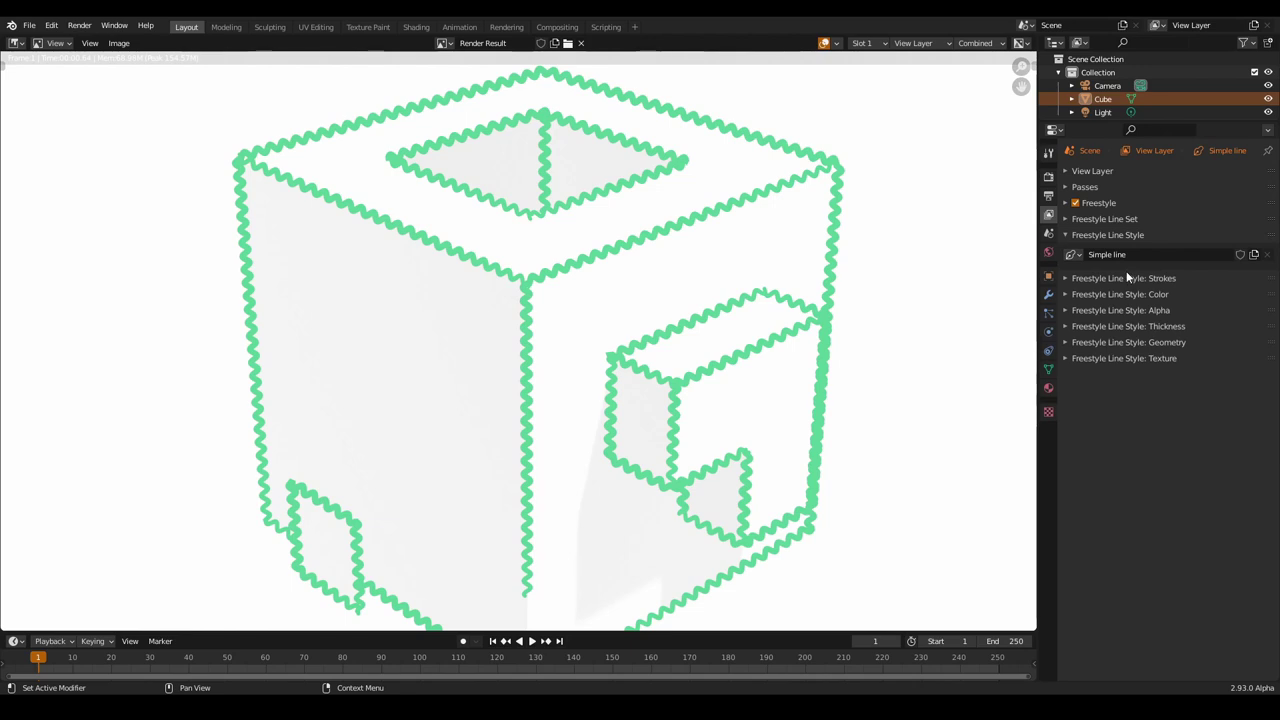
{"action": "left_click", "coordinate": [1128, 279]}
{"action": "left_click", "coordinate": [1165, 315]}
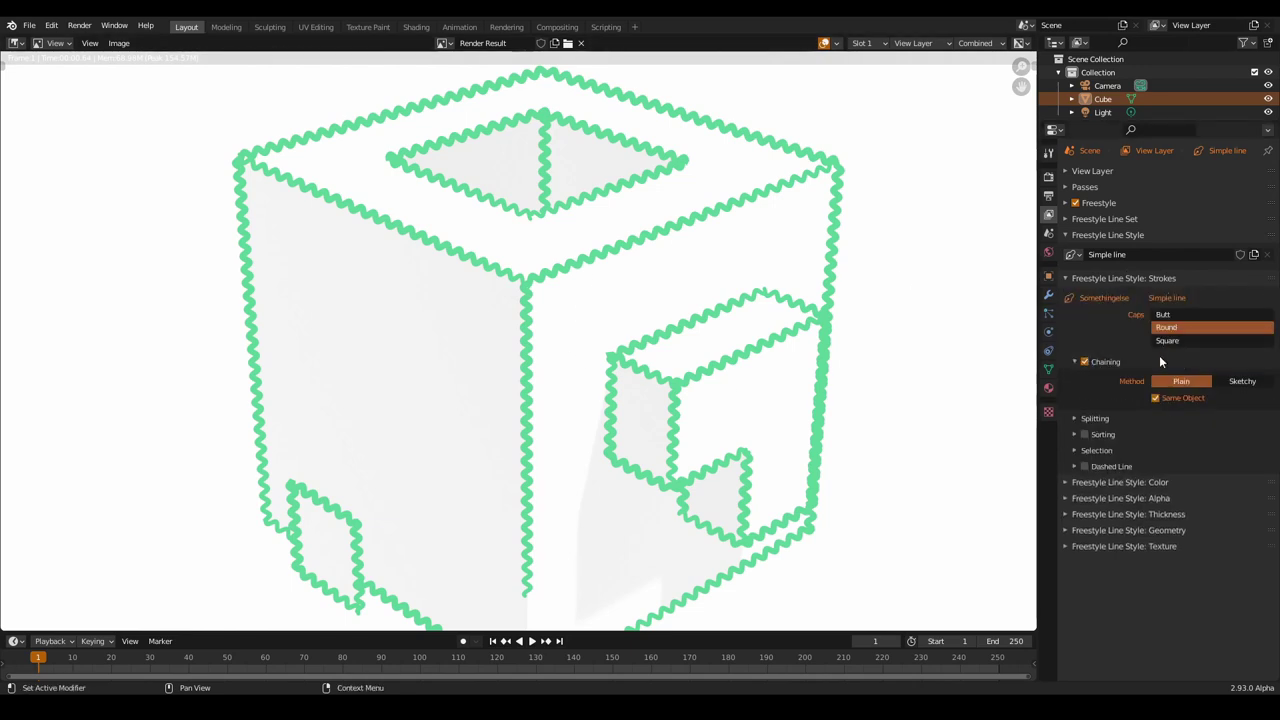
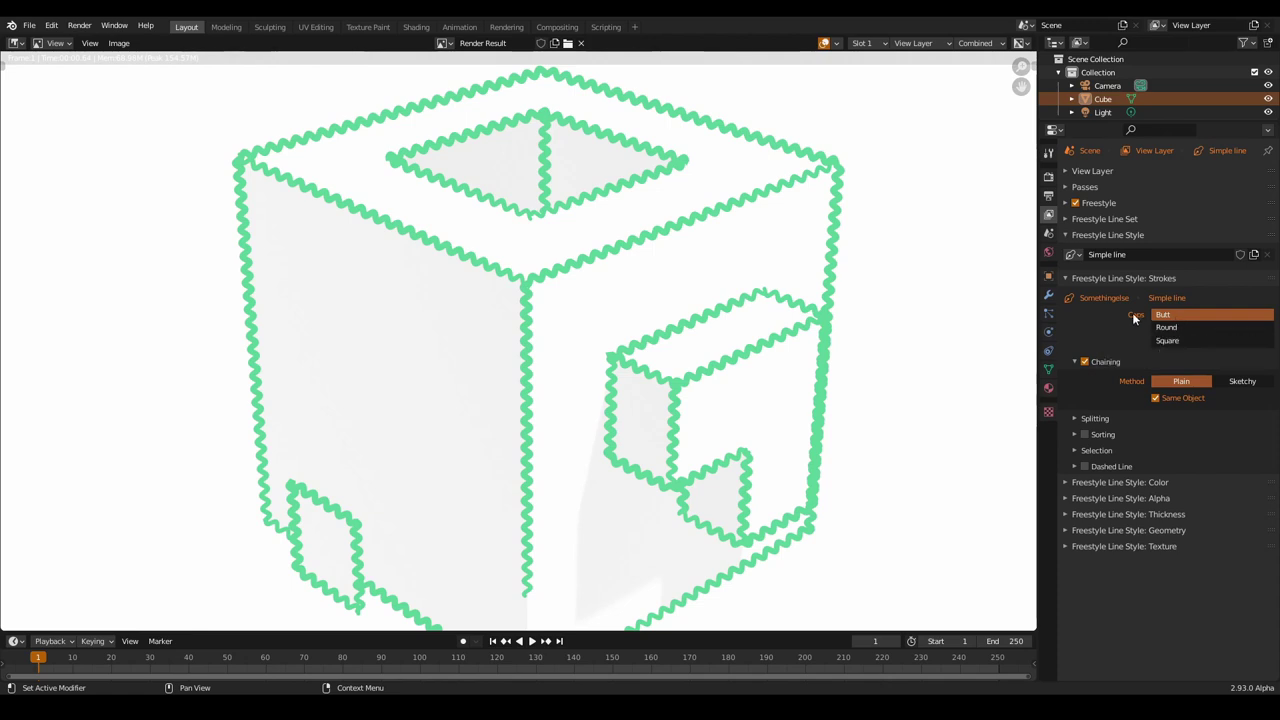
Split strokes at a 2D length of 20 and reveal the line style's Color settings.
{"action": "left_click", "coordinate": [1100, 416]}
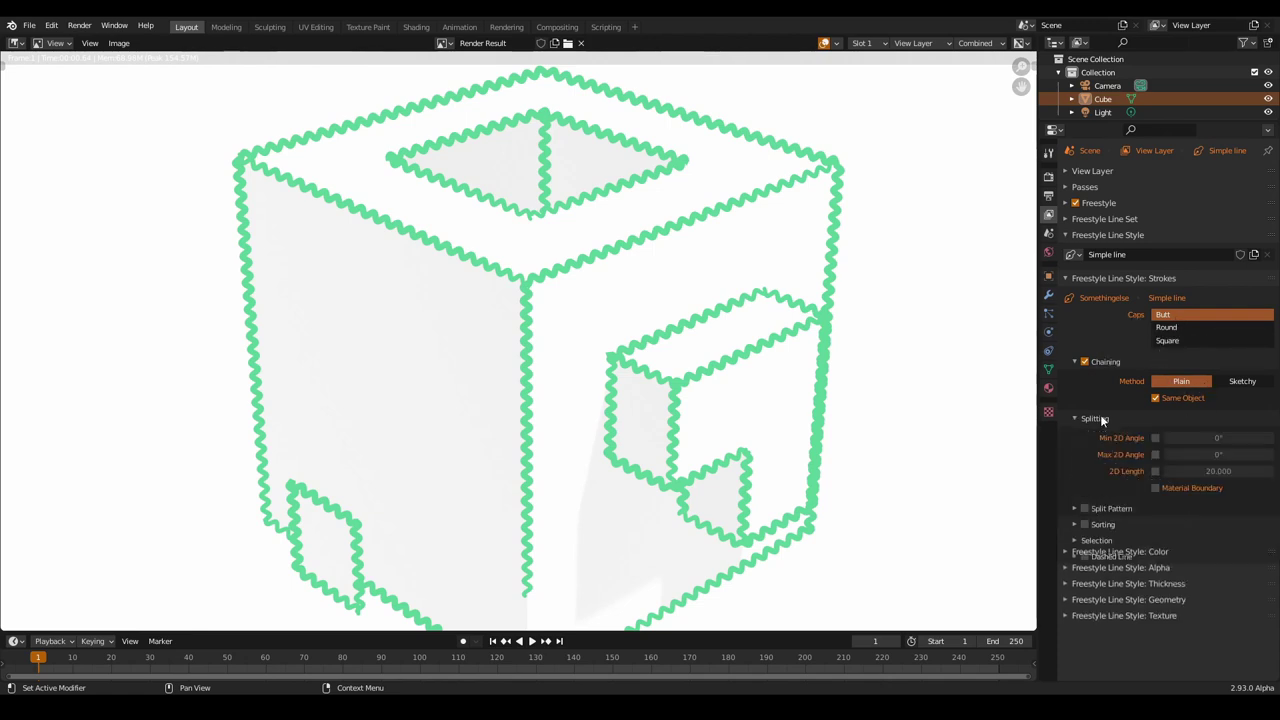
{"action": "left_click", "coordinate": [1155, 471]}
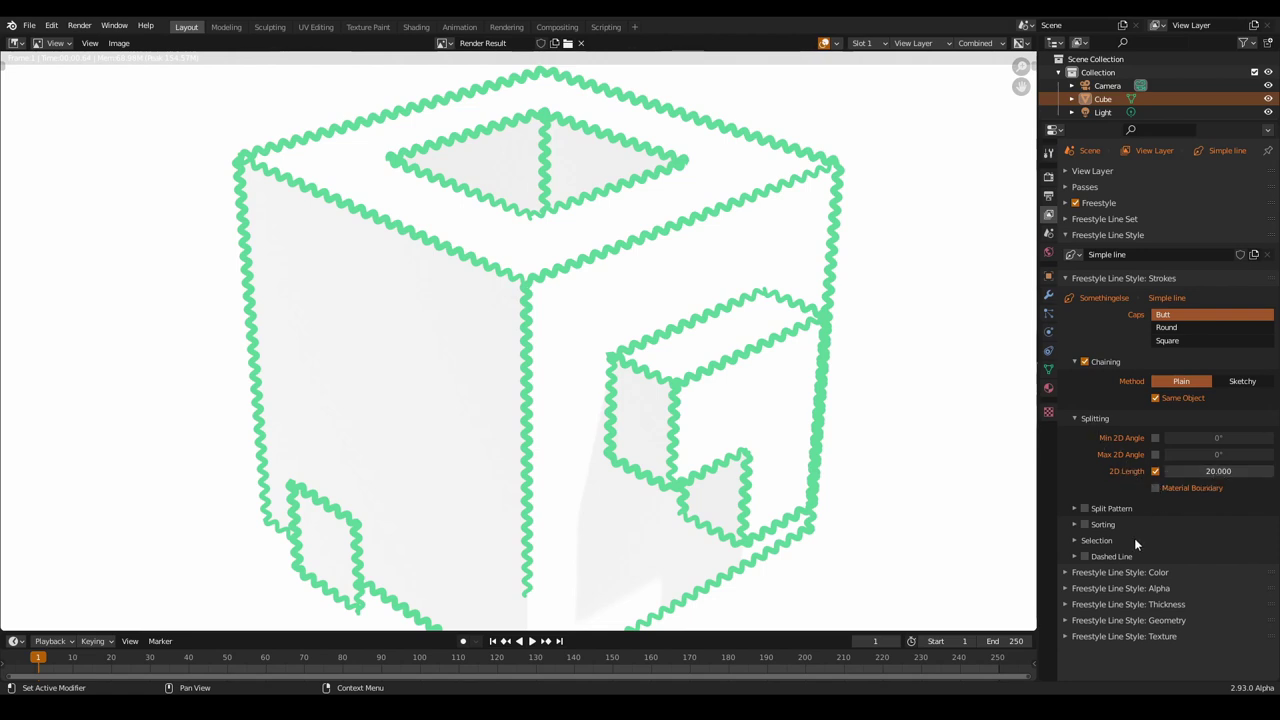
{"action": "left_click", "coordinate": [1131, 572]}
{"action": "scroll", "coordinate": [1140, 578], "scroll_direction": "down", "scroll_amount": 1}
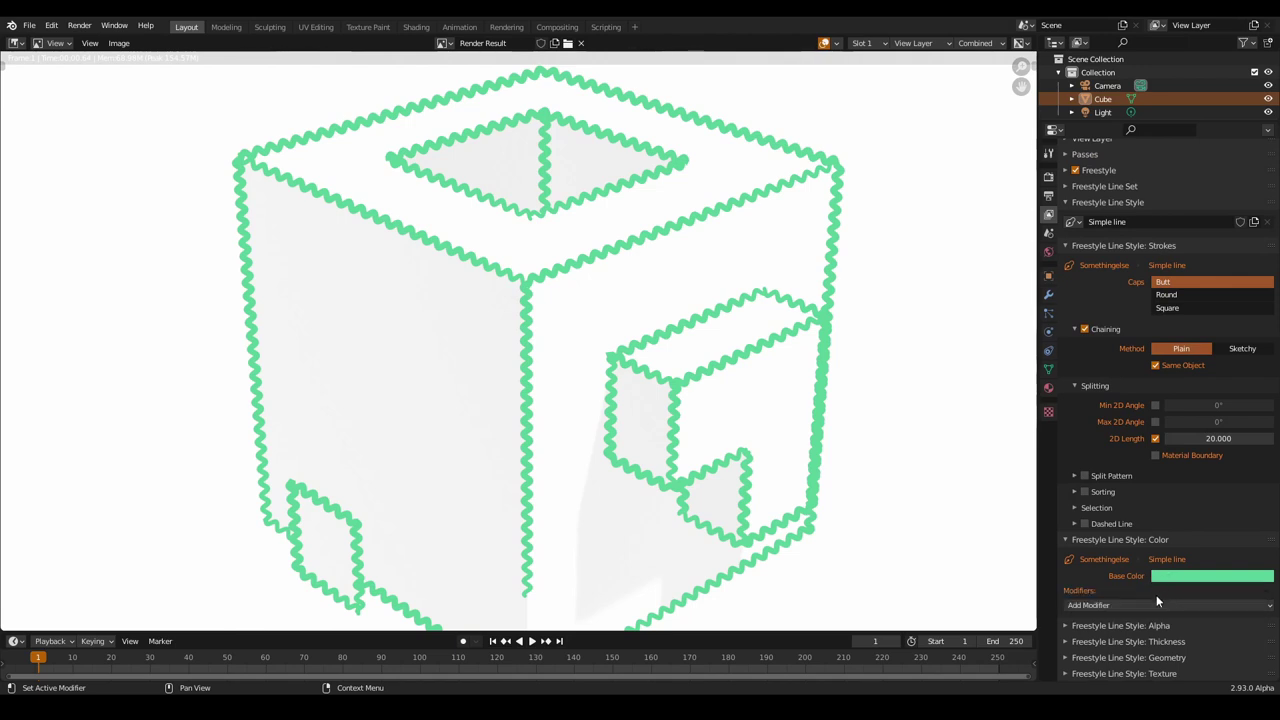
Add an Along Stroke colour modifier with constant ramp interpolation and a stop at 0.5.
{"action": "left_click", "coordinate": [1155, 601]}
{"action": "left_click", "coordinate": [1109, 589]}
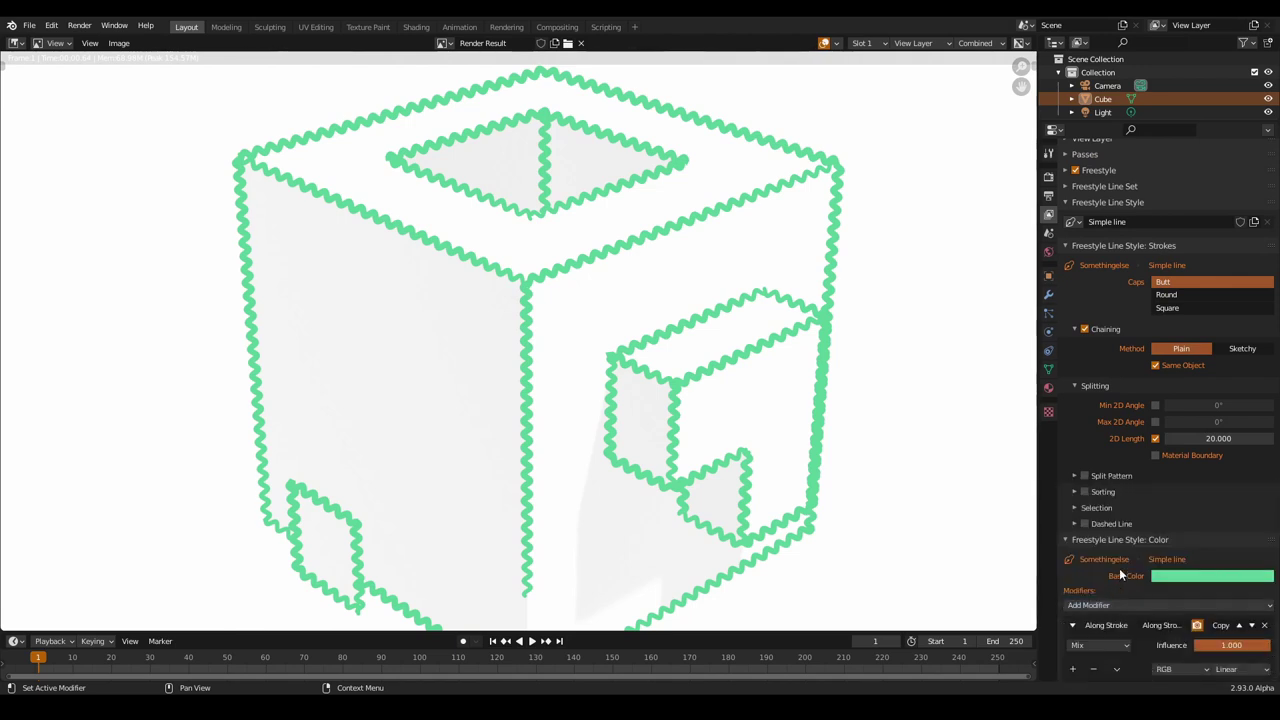
{"action": "left_click", "coordinate": [1093, 247]}
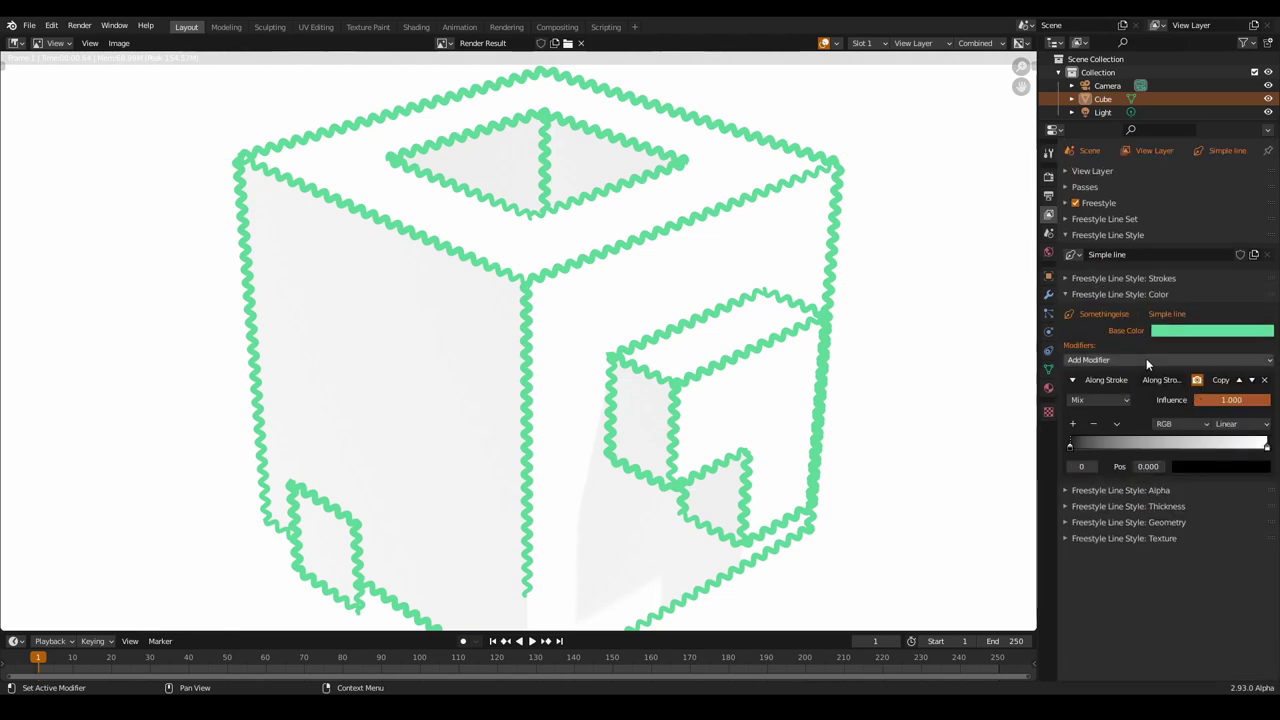
{"action": "left_click", "coordinate": [1237, 424]}
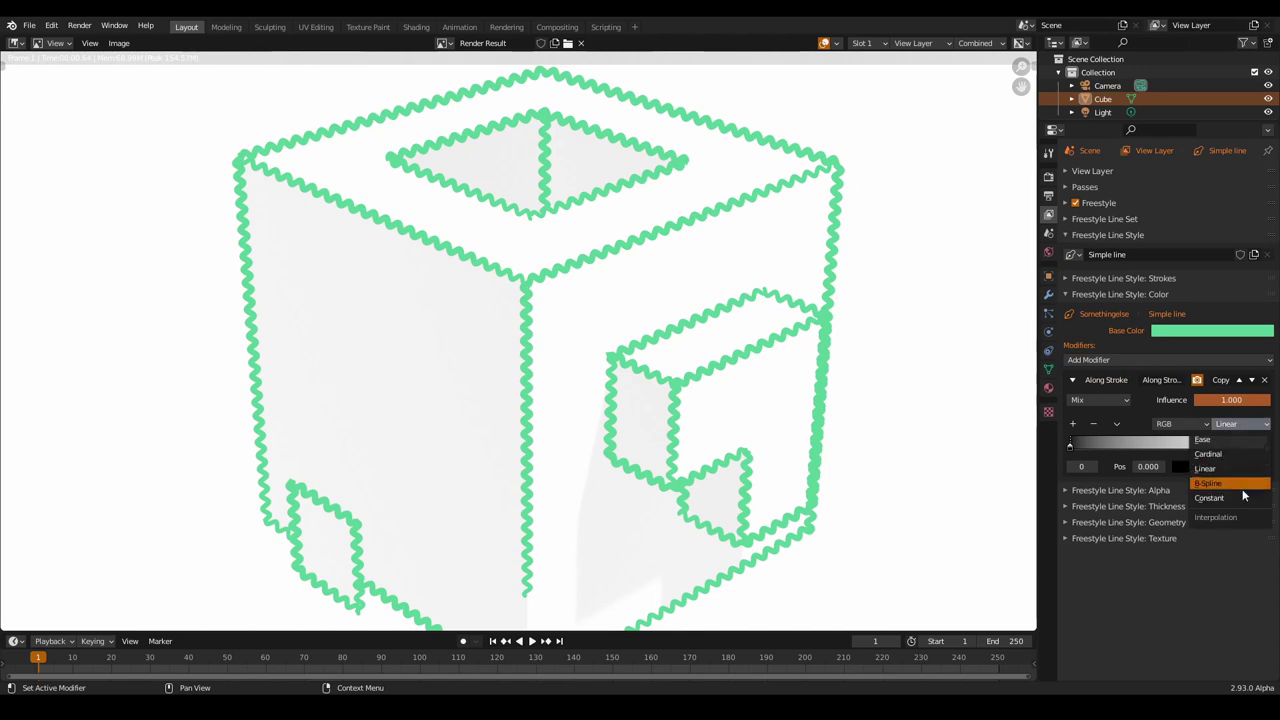
{"action": "left_click", "coordinate": [1236, 502]}
{"action": "left_click_drag", "start_coordinate": [1266, 446], "coordinate": [1172, 450]}
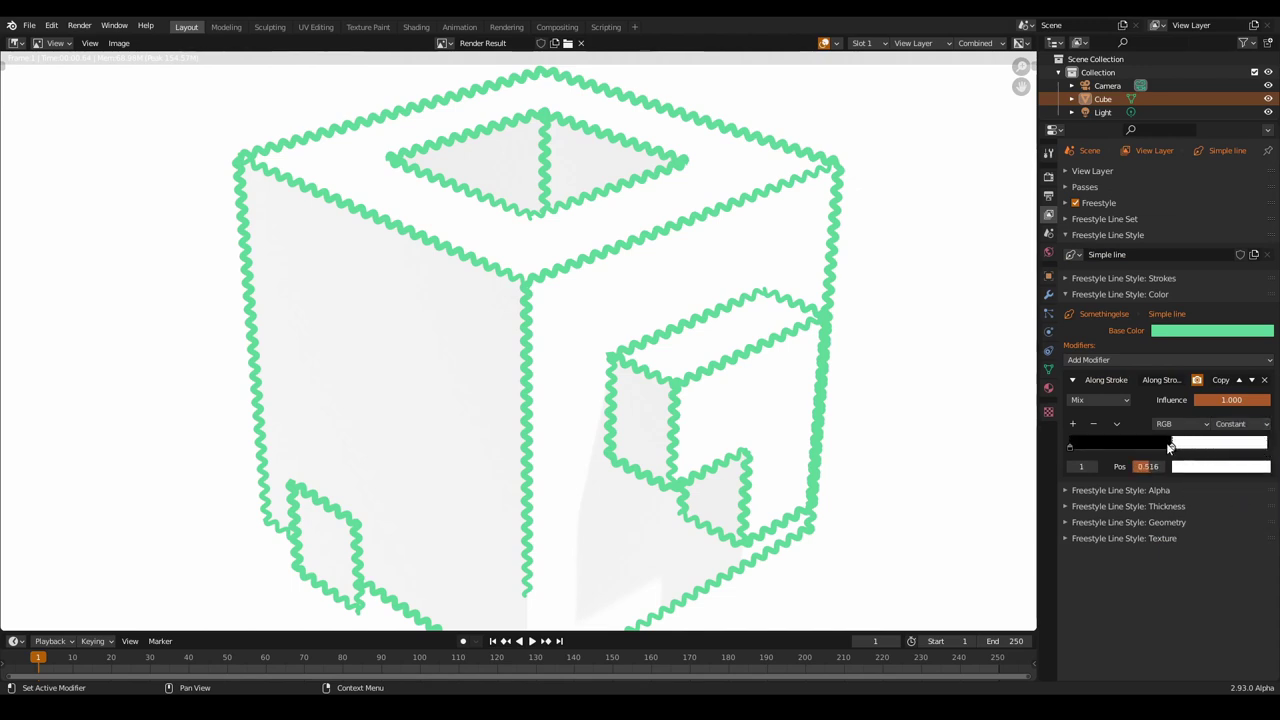
{"action": "left_click", "coordinate": [1155, 467]}
{"action": "type", "text": "0.5"}
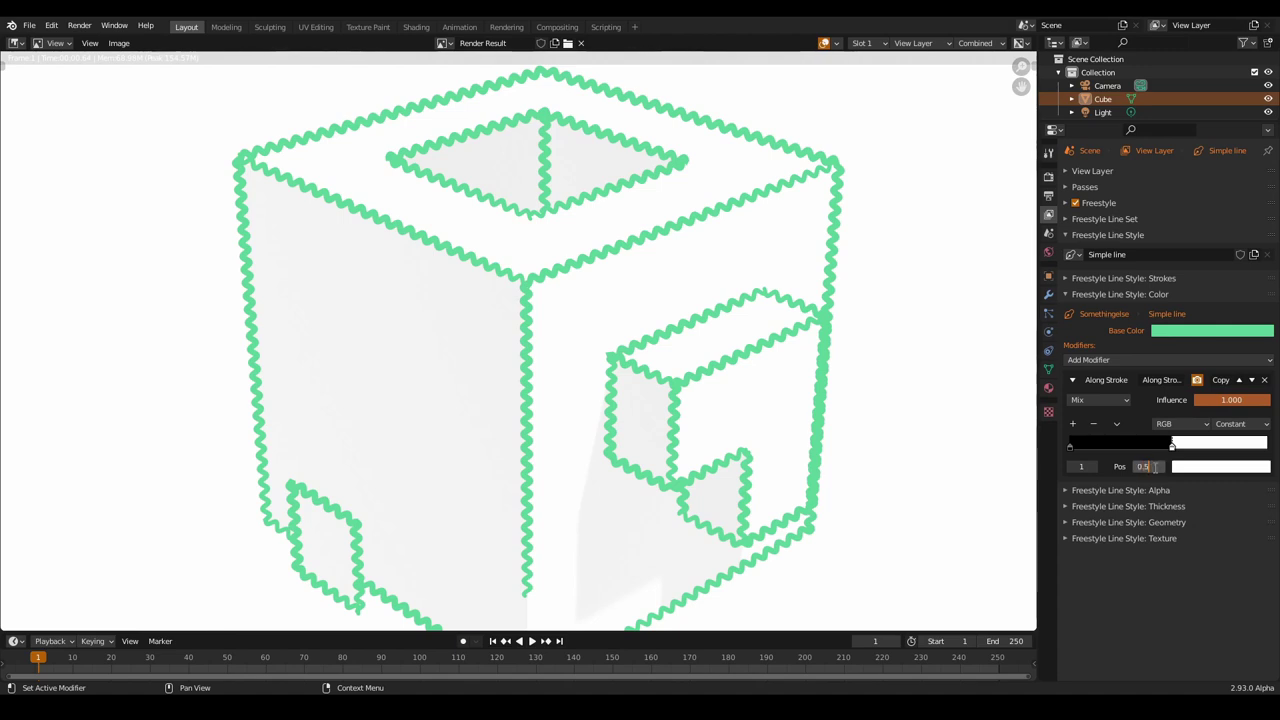
{"action": "key", "text": "Return"}
Colour the right ramp stop pink.
{"action": "left_click", "coordinate": [1186, 469]}
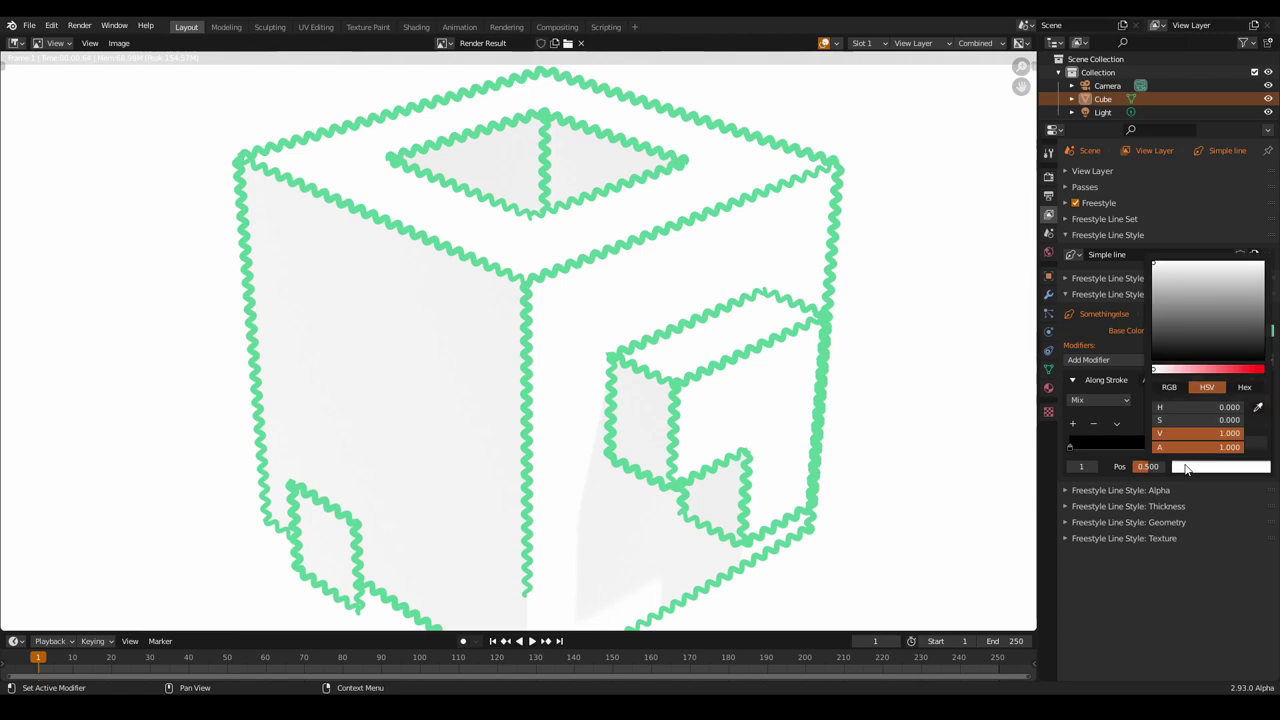
{"action": "left_click", "coordinate": [1237, 368]}
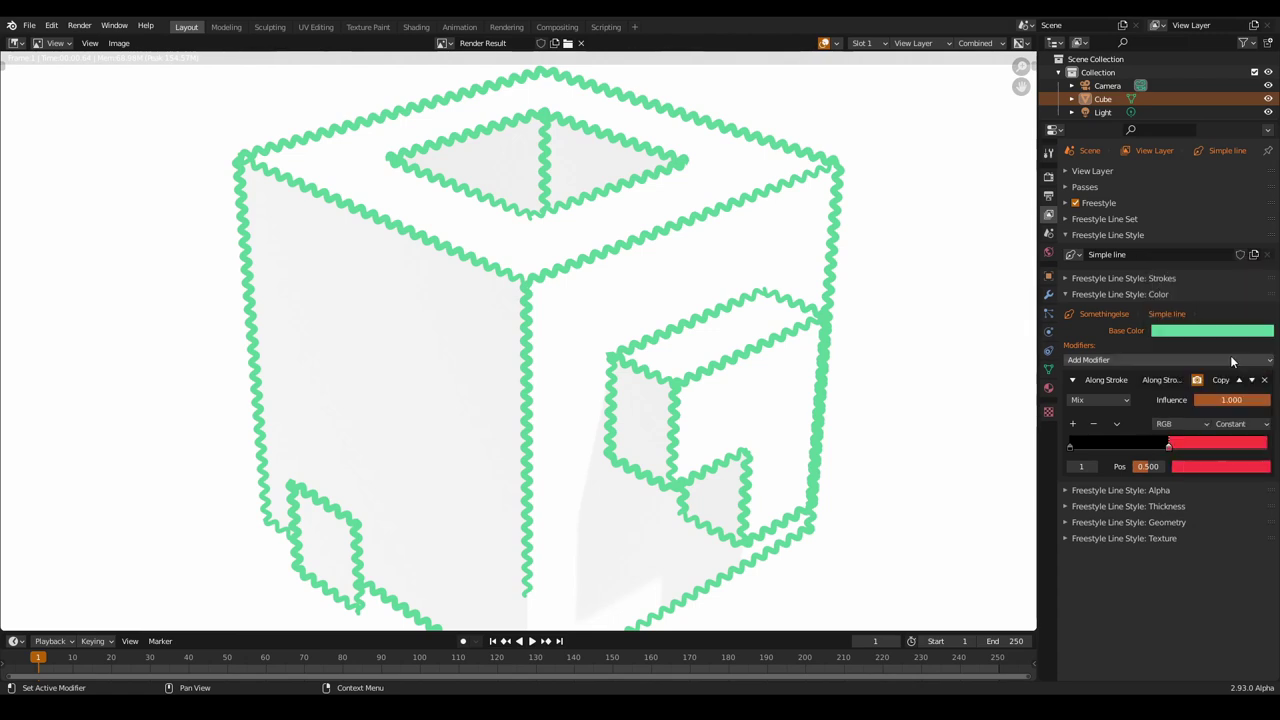
{"action": "left_click", "coordinate": [1201, 466]}
{"action": "left_click_drag", "start_coordinate": [1222, 346], "coordinate": [1258, 268]}
{"action": "left_click", "coordinate": [1224, 466]}
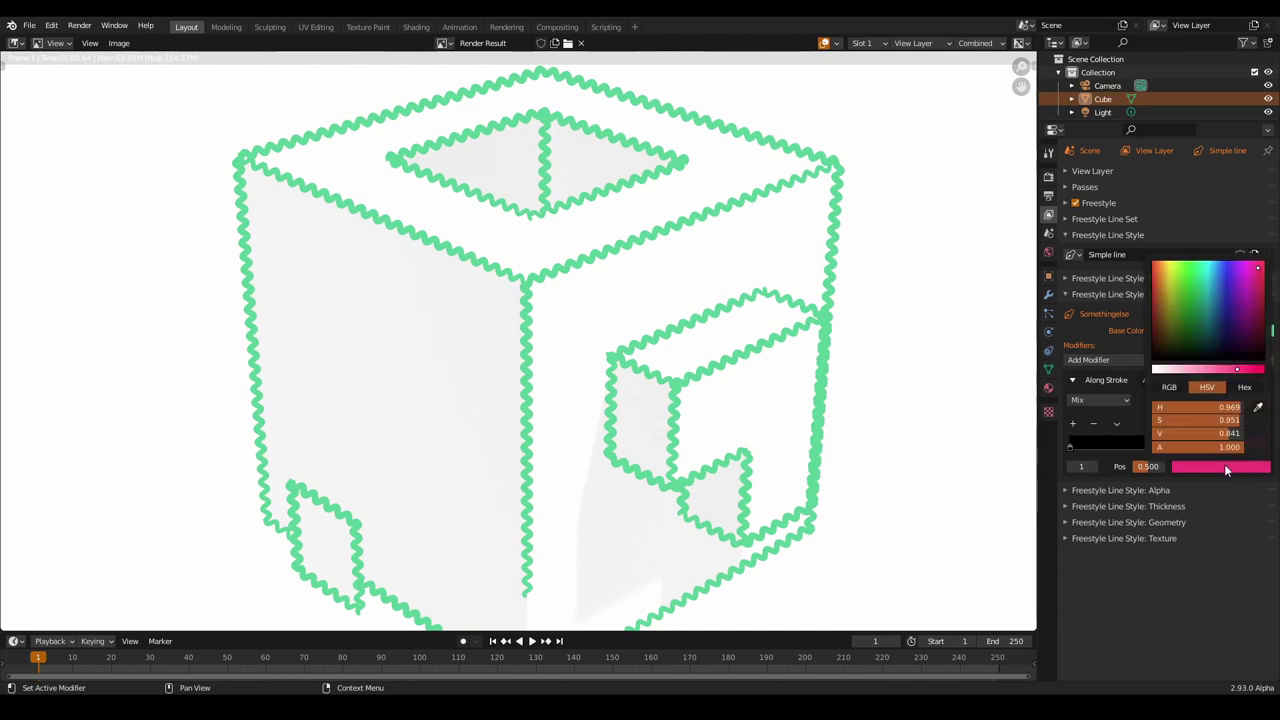
{"action": "left_click", "coordinate": [1257, 369]}
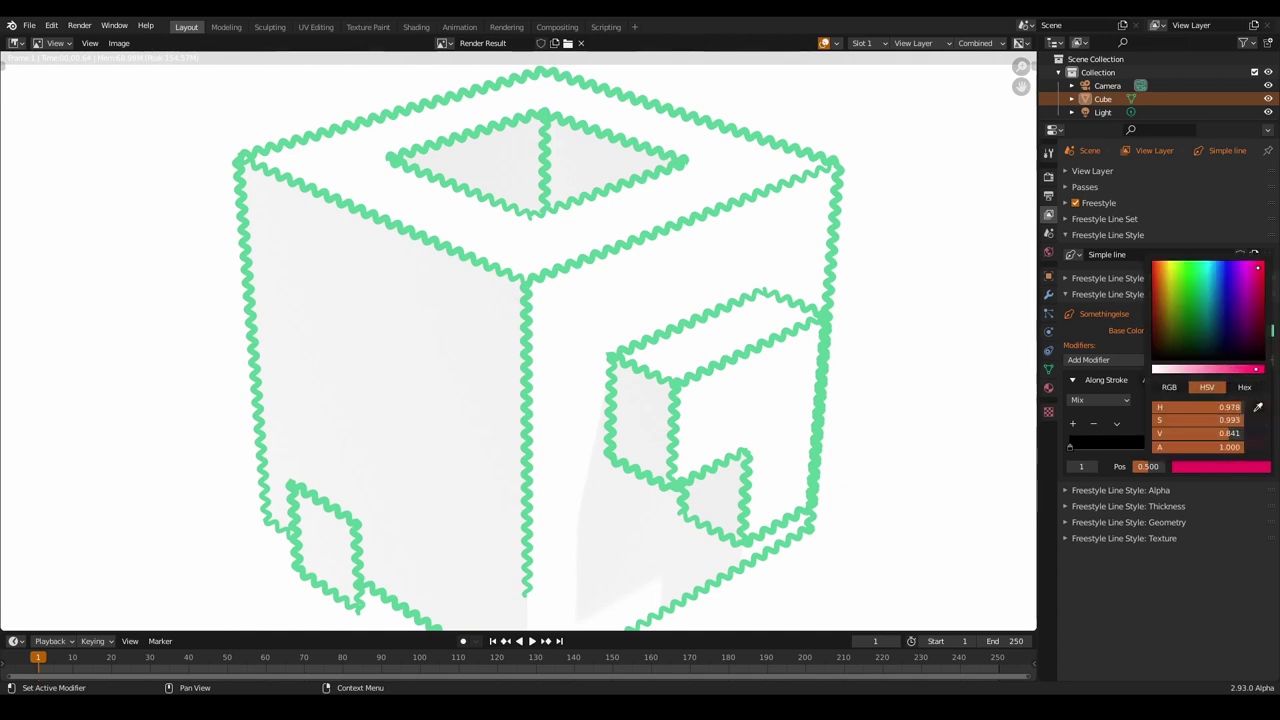
Colour the left ramp stop bright blue and re-render the scene.
{"action": "left_click", "coordinate": [1075, 443]}
{"action": "left_click", "coordinate": [1202, 468]}
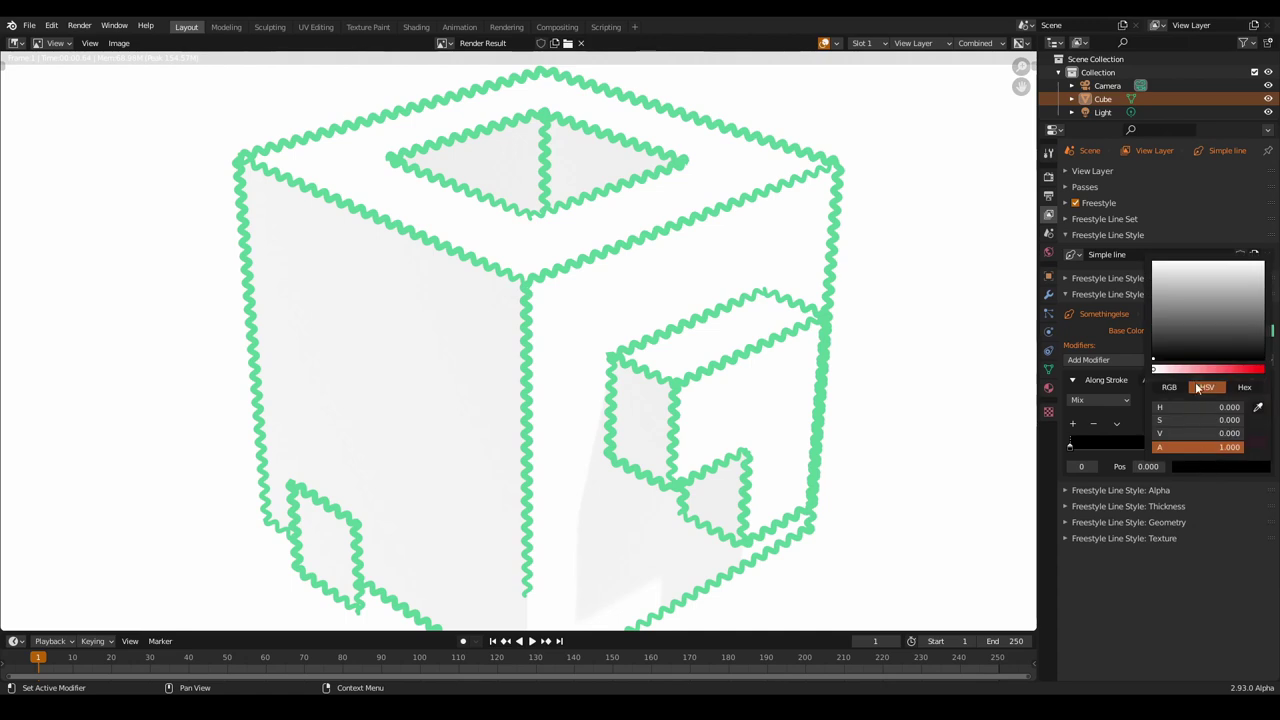
{"action": "left_click", "coordinate": [1244, 370]}
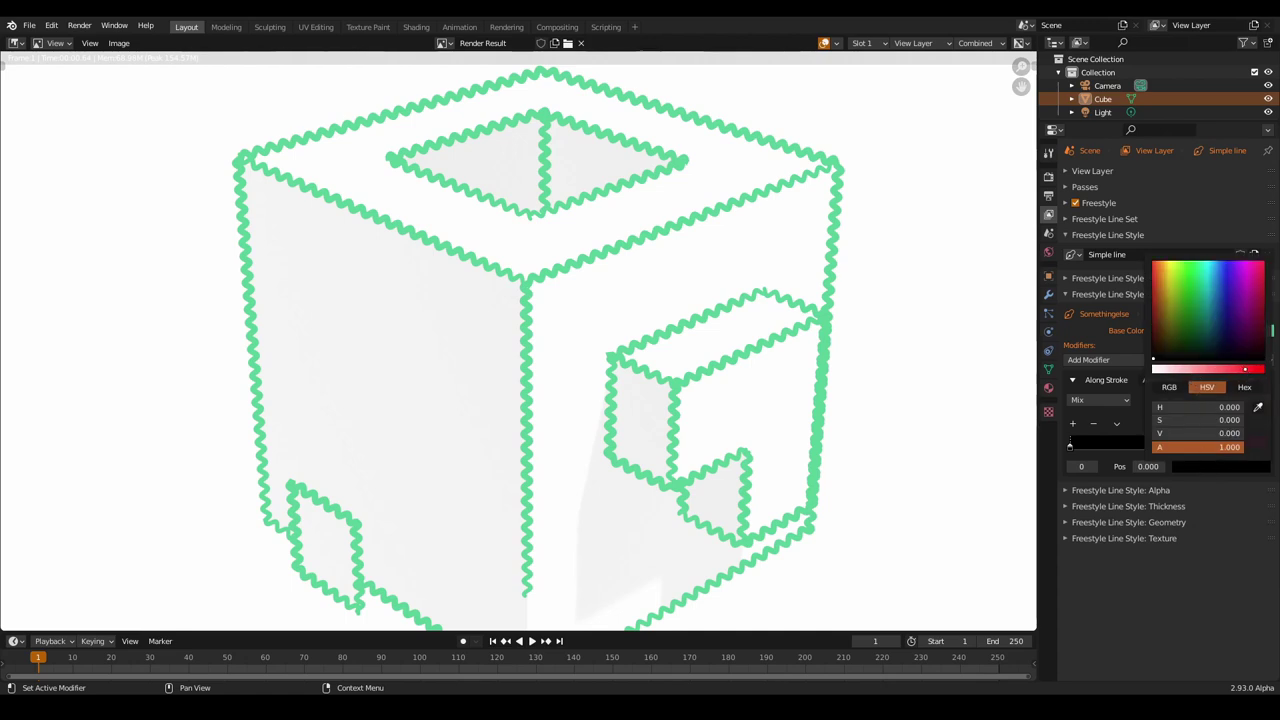
{"action": "left_click", "coordinate": [1188, 466]}
{"action": "left_click_drag", "start_coordinate": [1196, 368], "coordinate": [1236, 378]}
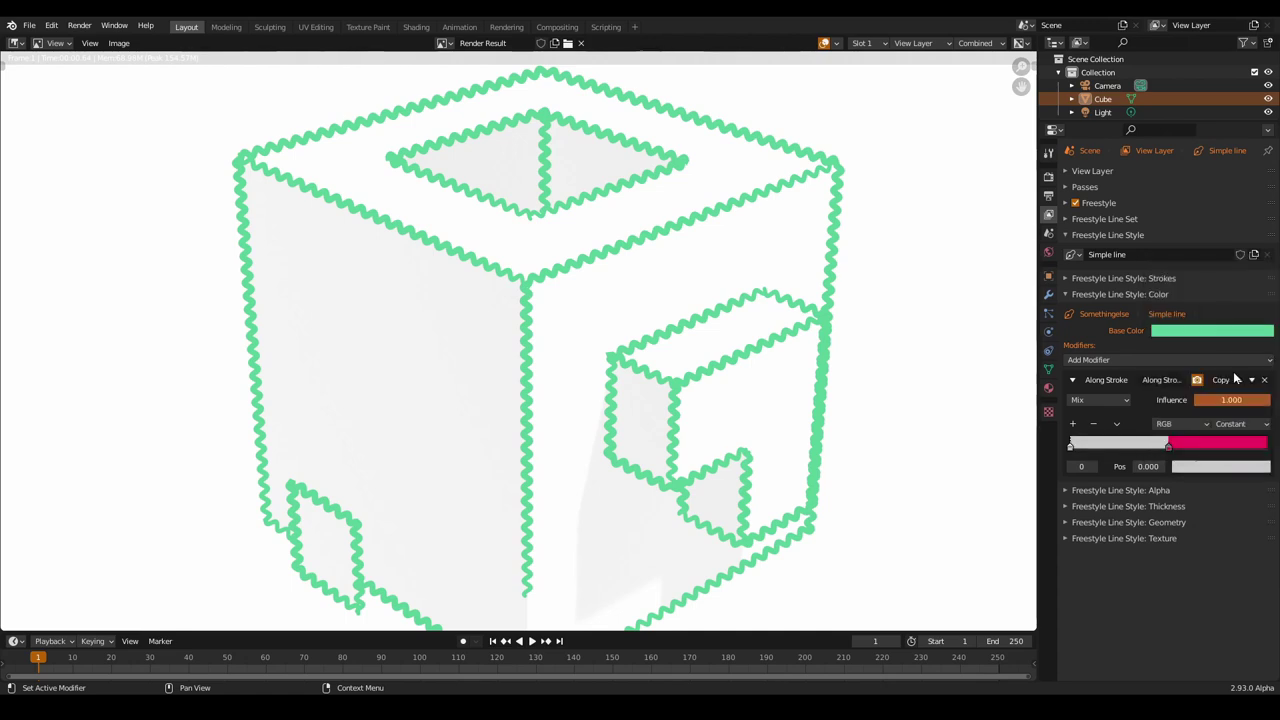
{"action": "left_click", "coordinate": [1240, 466]}
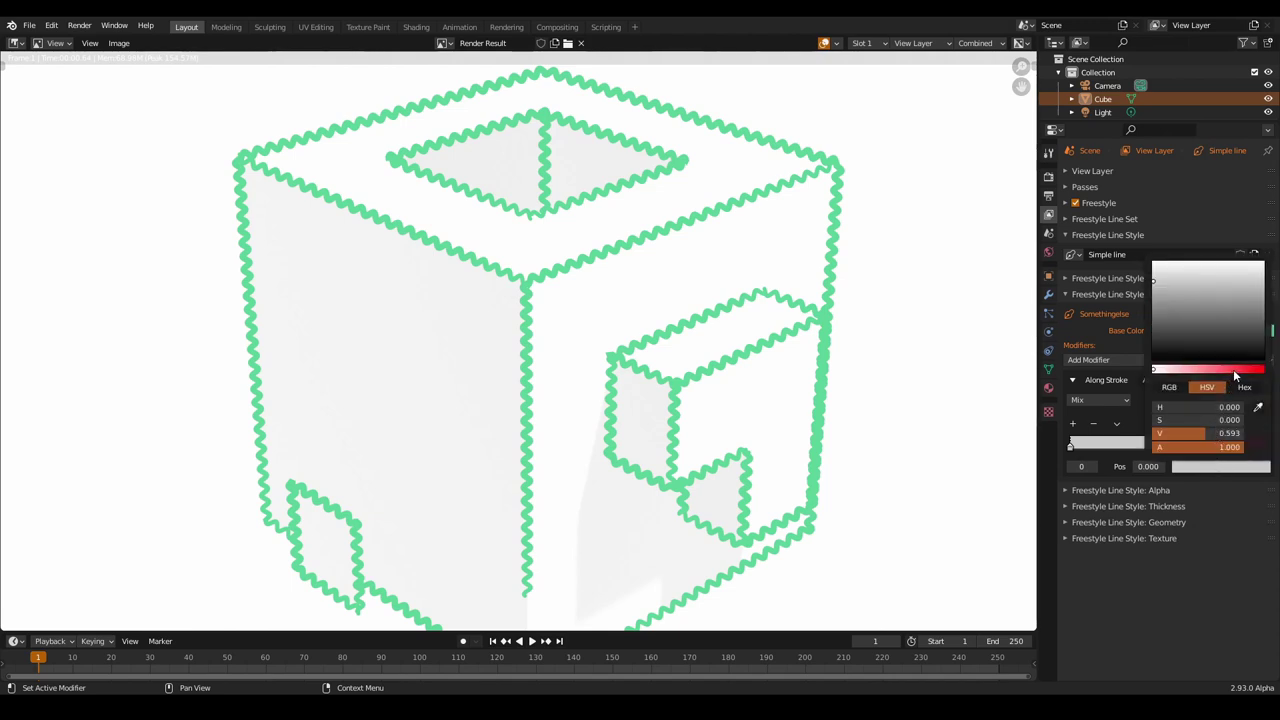
{"action": "left_click", "coordinate": [1238, 371]}
{"action": "left_click", "coordinate": [1216, 464]}
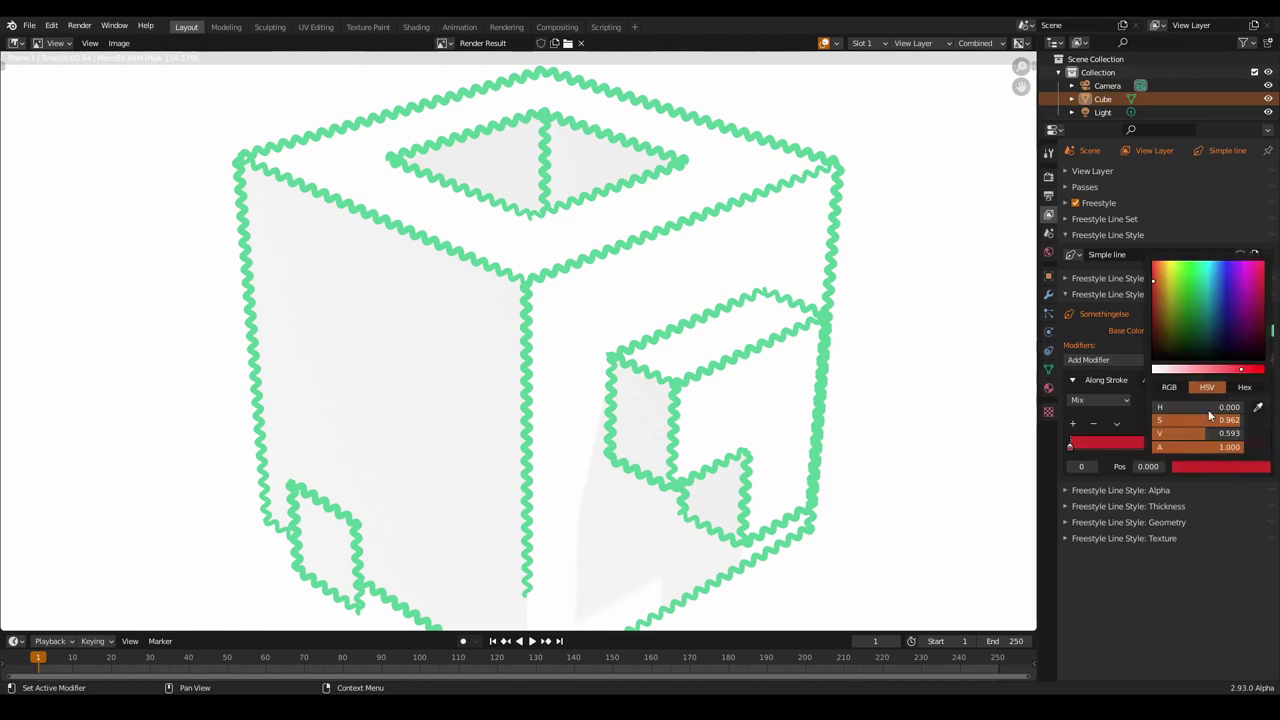
{"action": "left_click", "coordinate": [1219, 268]}
{"action": "left_click_drag", "start_coordinate": [1205, 433], "coordinate": [1240, 433]}
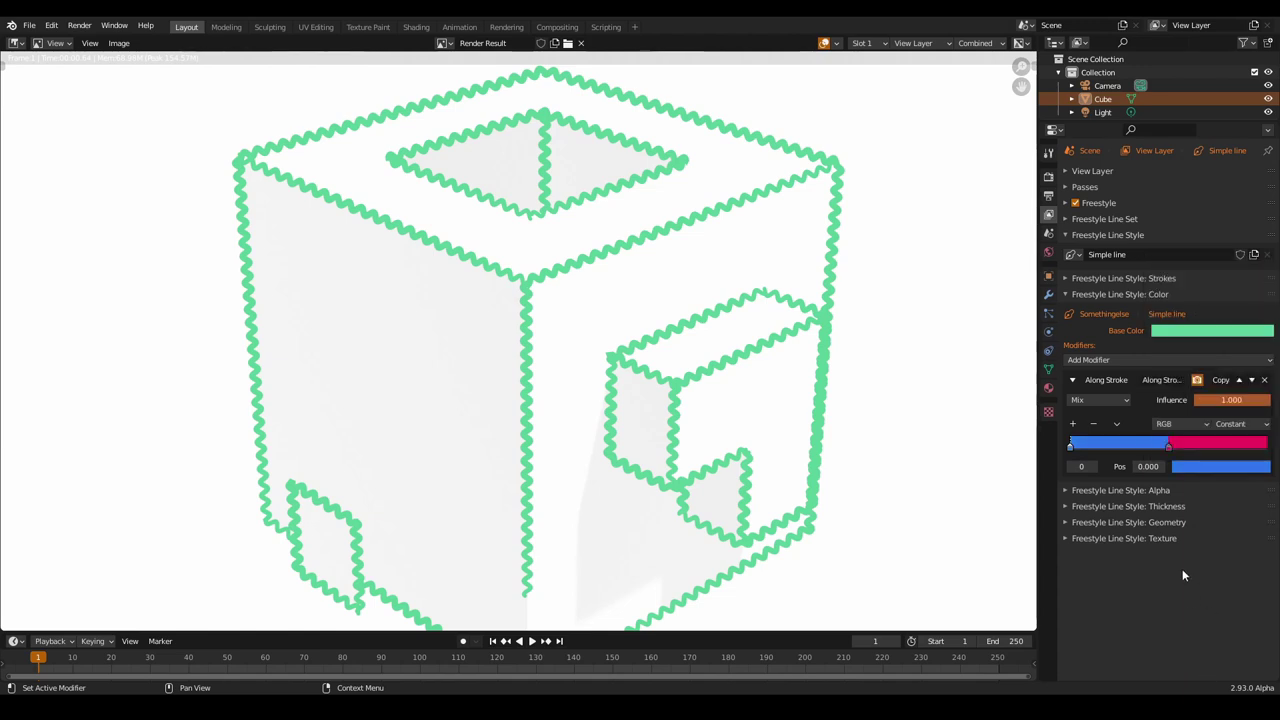
{"action": "key", "text": "F12"}
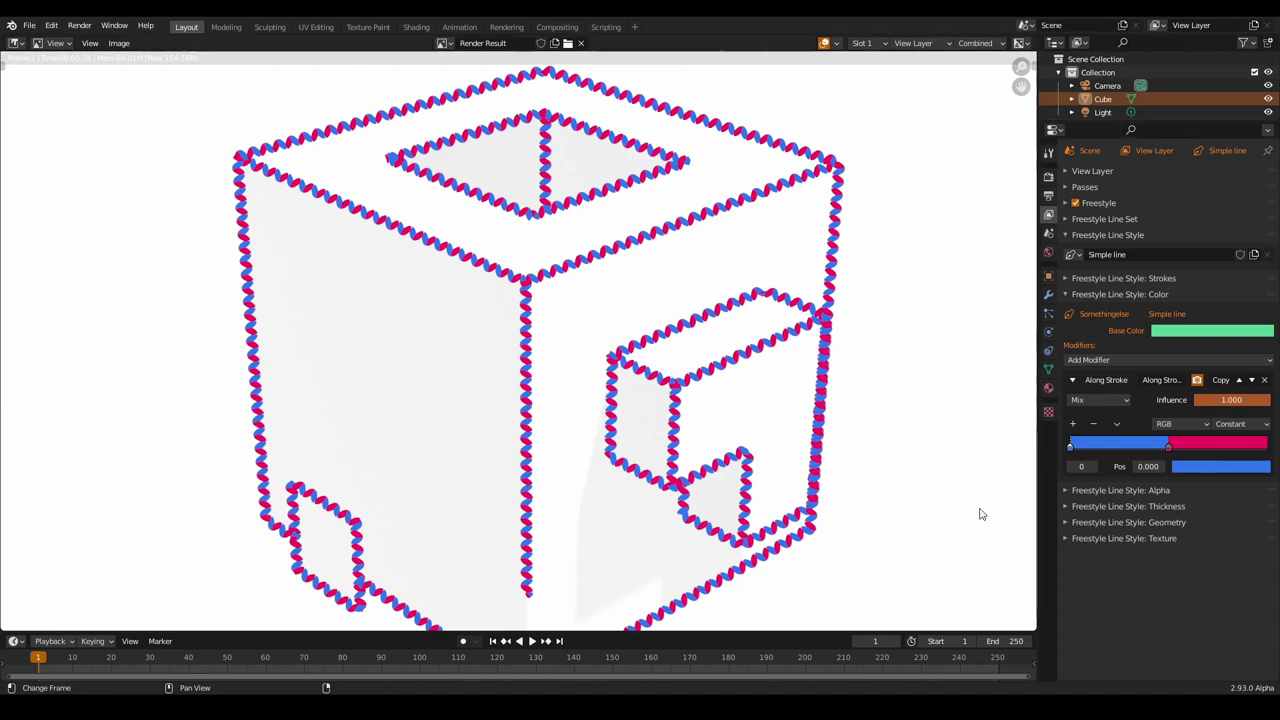
Zoom in and out on the render to inspect the blue and pink striped outlines.
{"action": "scroll", "coordinate": [520, 320], "scroll_direction": "up", "scroll_amount": 4}
{"action": "scroll", "coordinate": [519, 314], "scroll_direction": "up", "scroll_amount": 2}
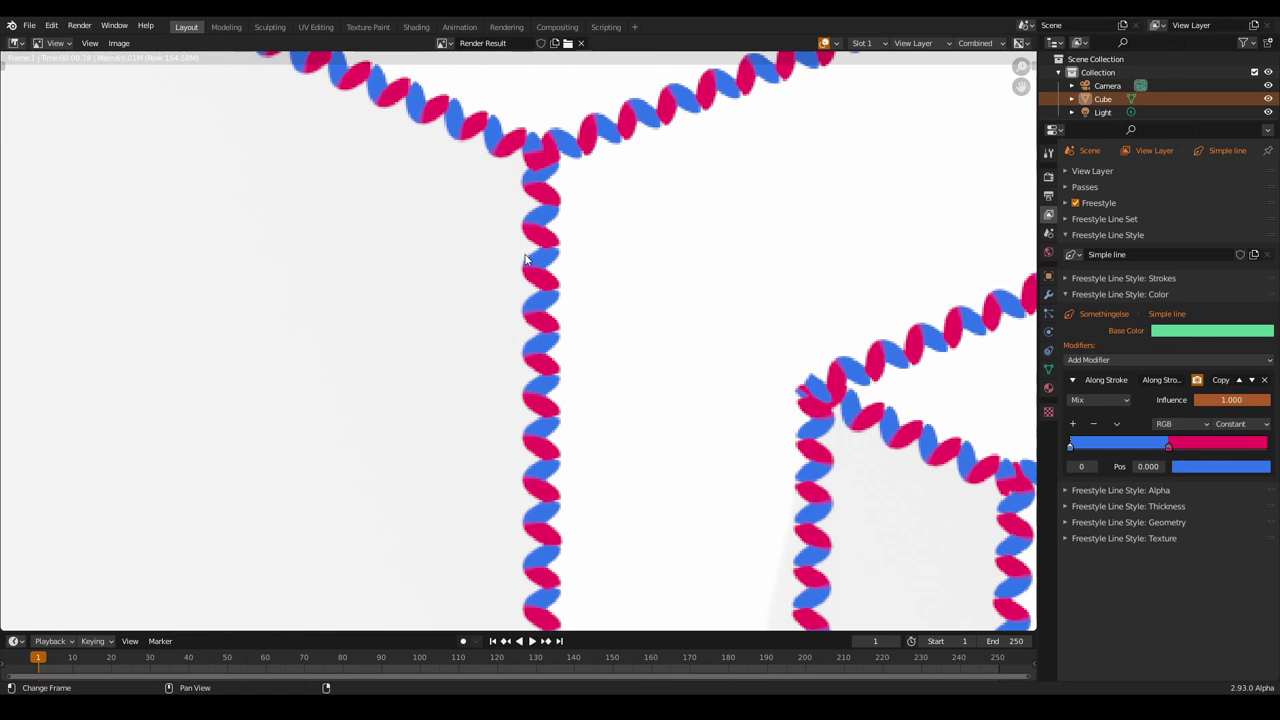
{"action": "scroll", "coordinate": [555, 354], "scroll_direction": "down", "scroll_amount": 5}
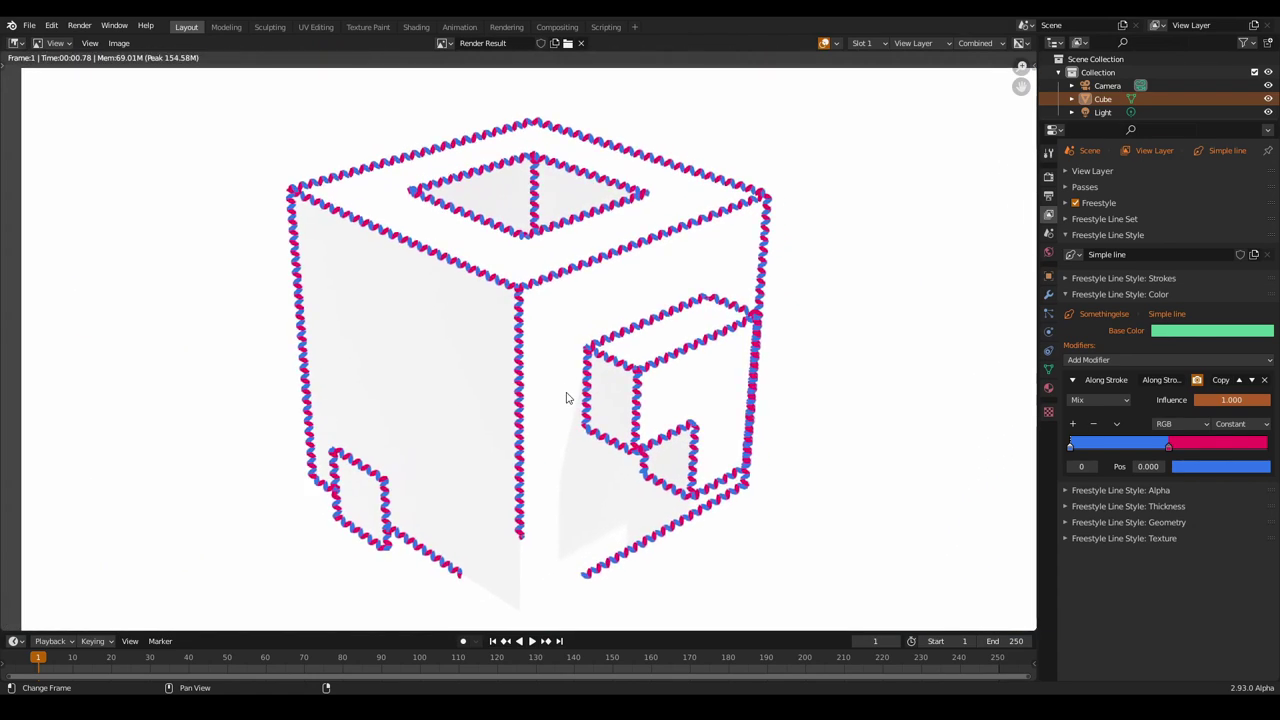
{"action": "scroll", "coordinate": [510, 355], "scroll_direction": "up", "scroll_amount": 1}
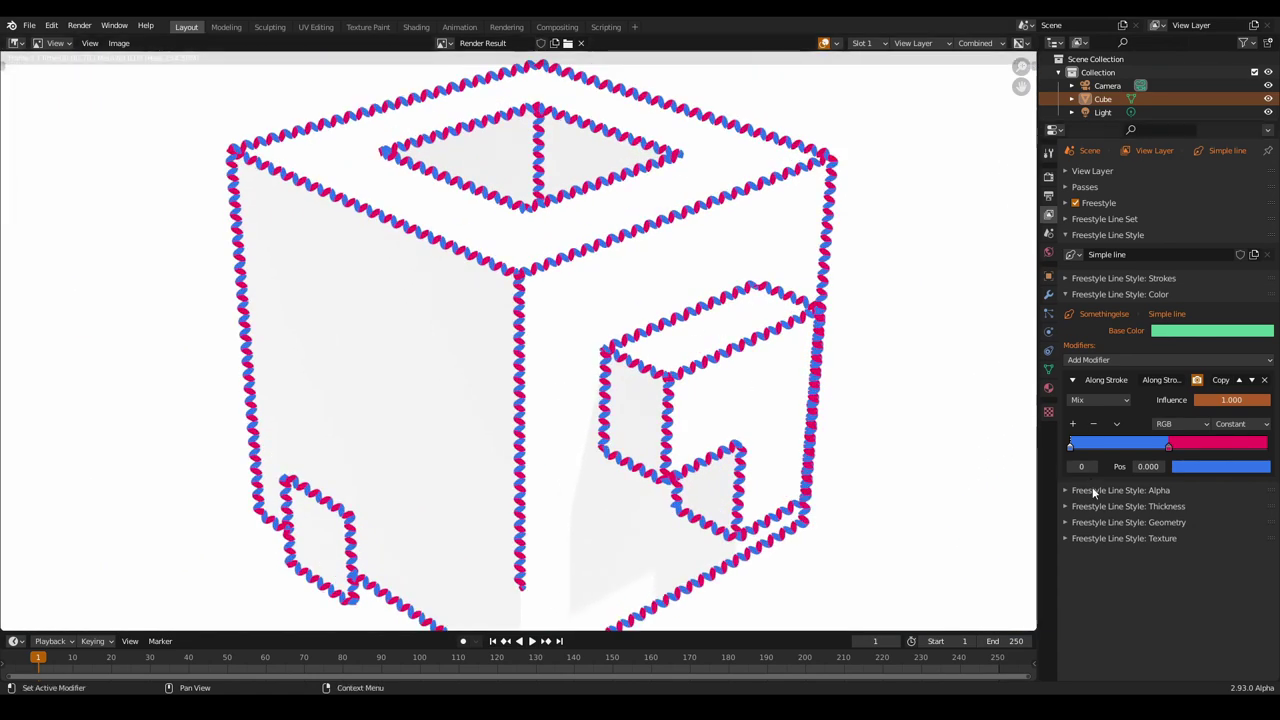
Shape the Along Stroke thickness curve into a U (high ends, zero middle), set minimum 1, and render.
{"action": "left_click", "coordinate": [1125, 491]}
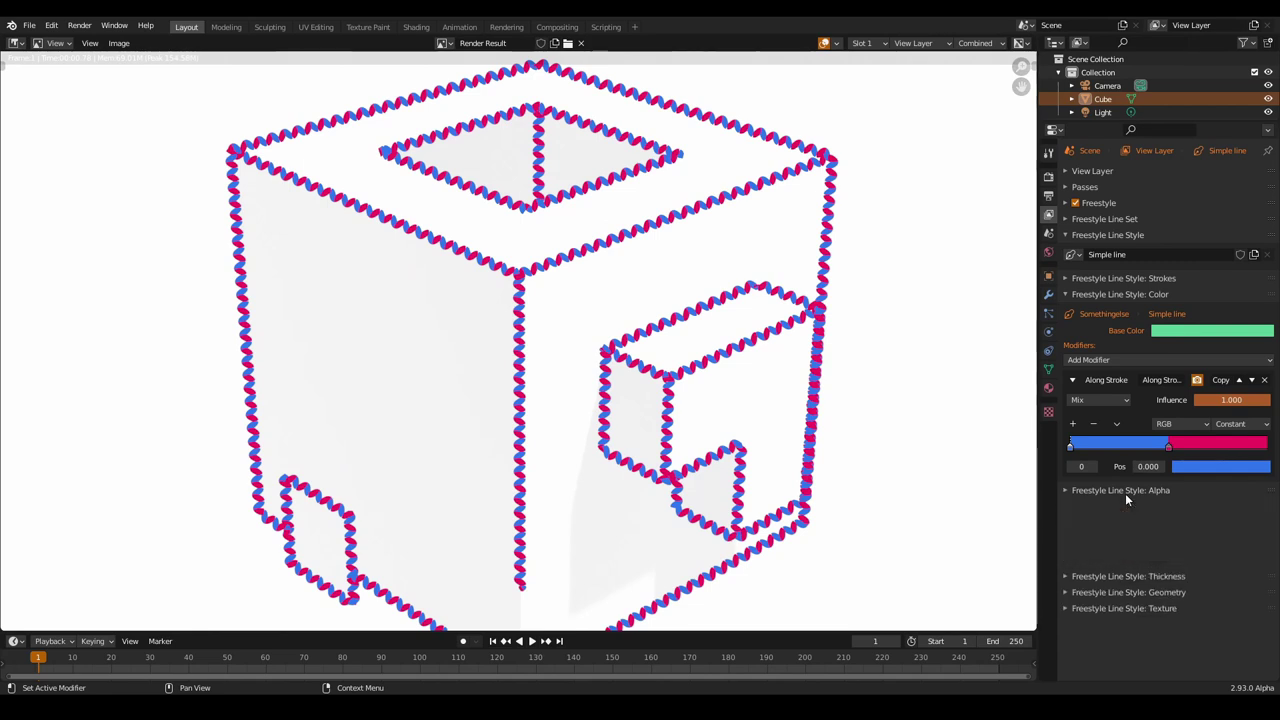
{"action": "left_click", "coordinate": [1125, 491]}
{"action": "left_click", "coordinate": [1120, 506]}
{"action": "scroll", "coordinate": [1119, 507], "scroll_direction": "down", "scroll_amount": 5}
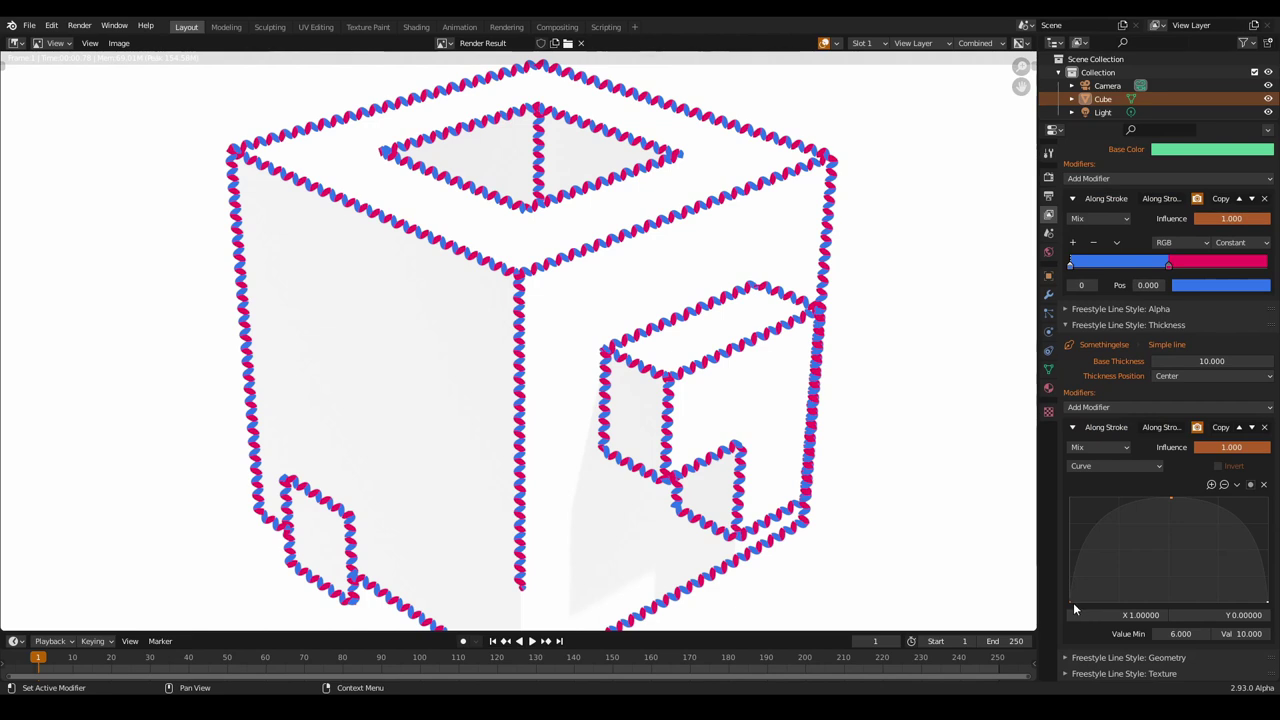
{"action": "left_click_drag", "start_coordinate": [1071, 602], "coordinate": [1070, 498]}
{"action": "left_click_drag", "start_coordinate": [1170, 498], "coordinate": [1174, 603]}
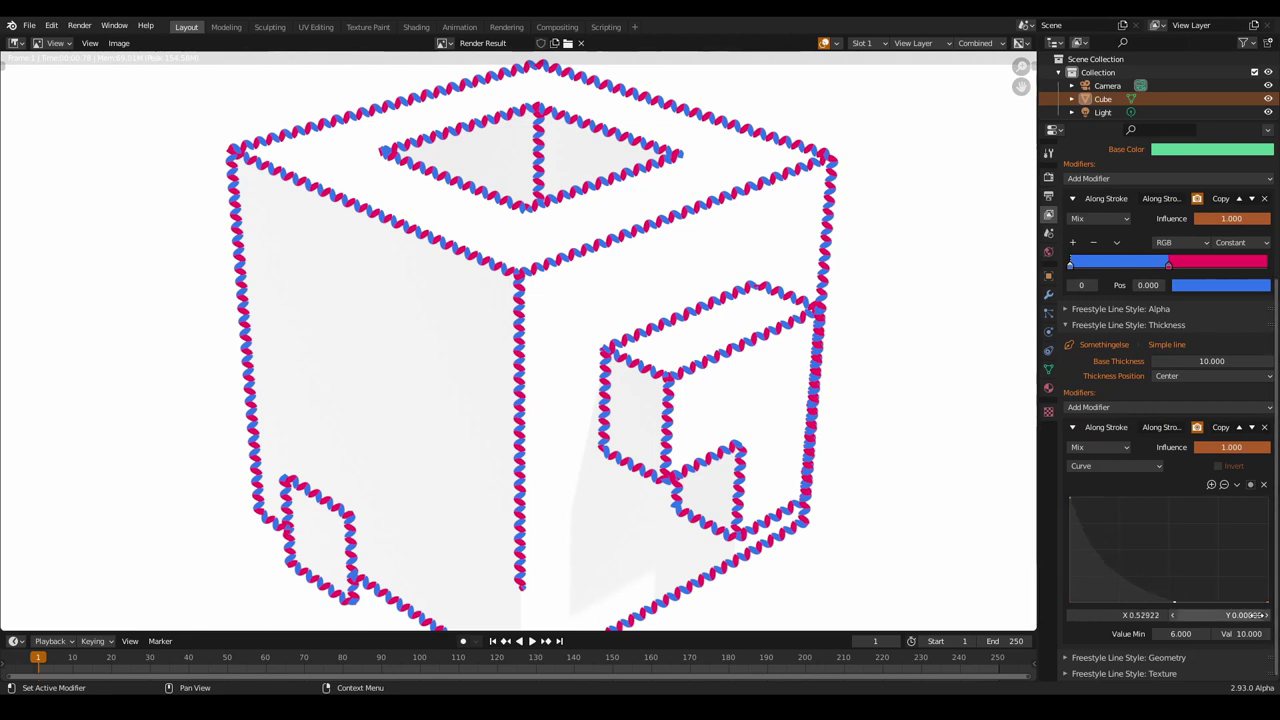
{"action": "left_click_drag", "start_coordinate": [1268, 602], "coordinate": [1268, 498]}
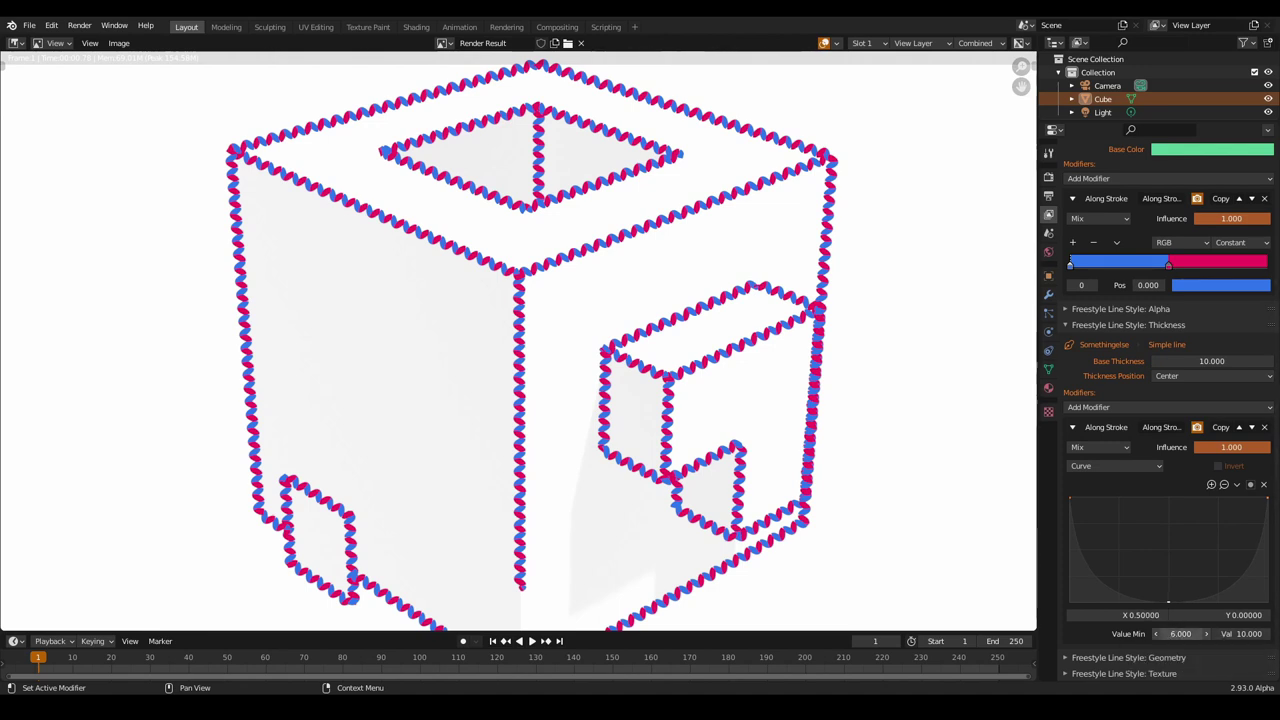
{"action": "left_click", "coordinate": [1177, 634]}
{"action": "key", "text": "Return"}
{"action": "key", "text": "F12"}
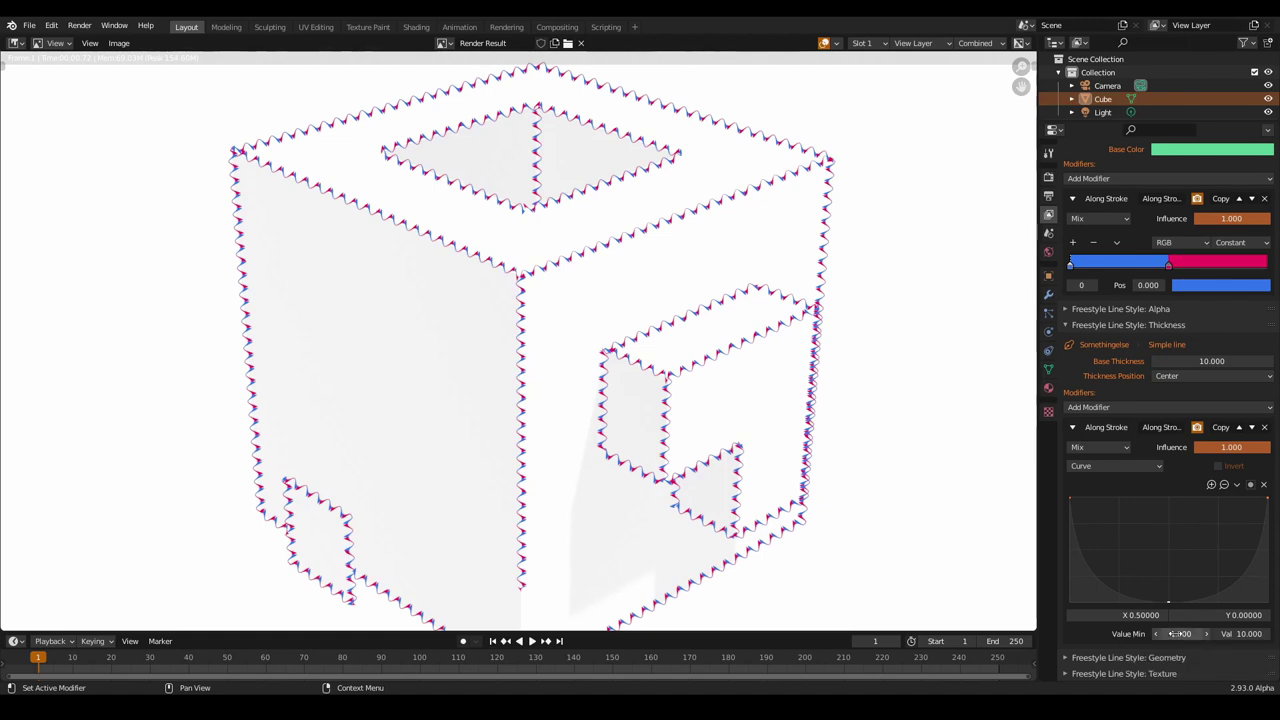
Try a minimum stroke thickness of 3 and re-render.
{"action": "left_click", "coordinate": [1180, 633]}
{"action": "type", "text": "3"}
{"action": "key", "text": "Return"}
{"action": "key", "text": "F12"}
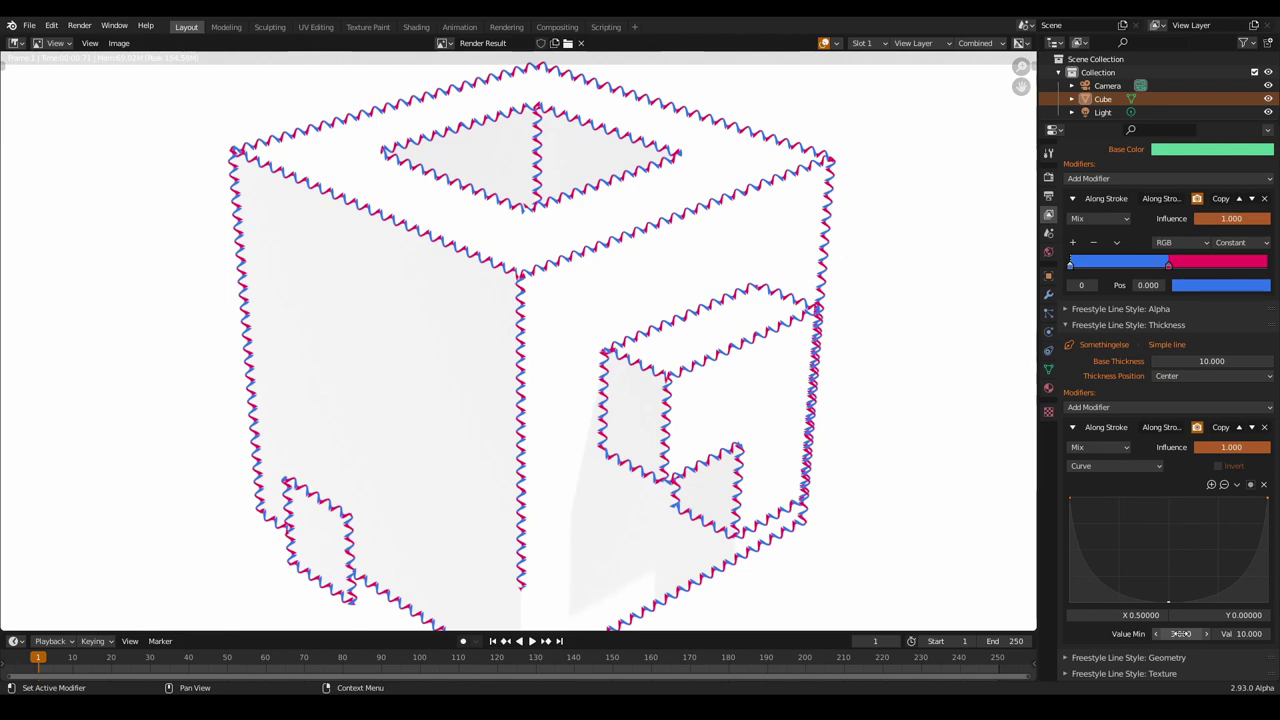
Set the thickness range to a maximum of 20 and a minimum of 8.
{"action": "left_click", "coordinate": [1247, 633]}
{"action": "type", "text": "20"}
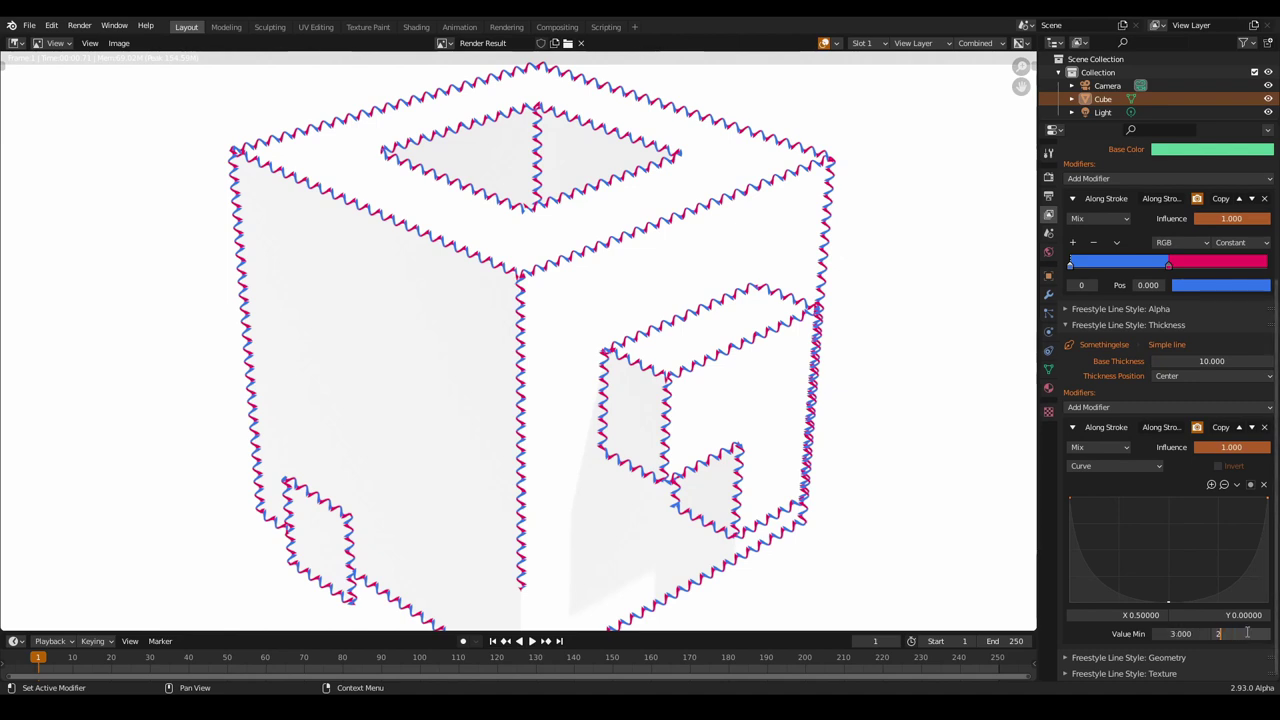
{"action": "key", "text": "Return"}
{"action": "left_click", "coordinate": [1192, 633]}
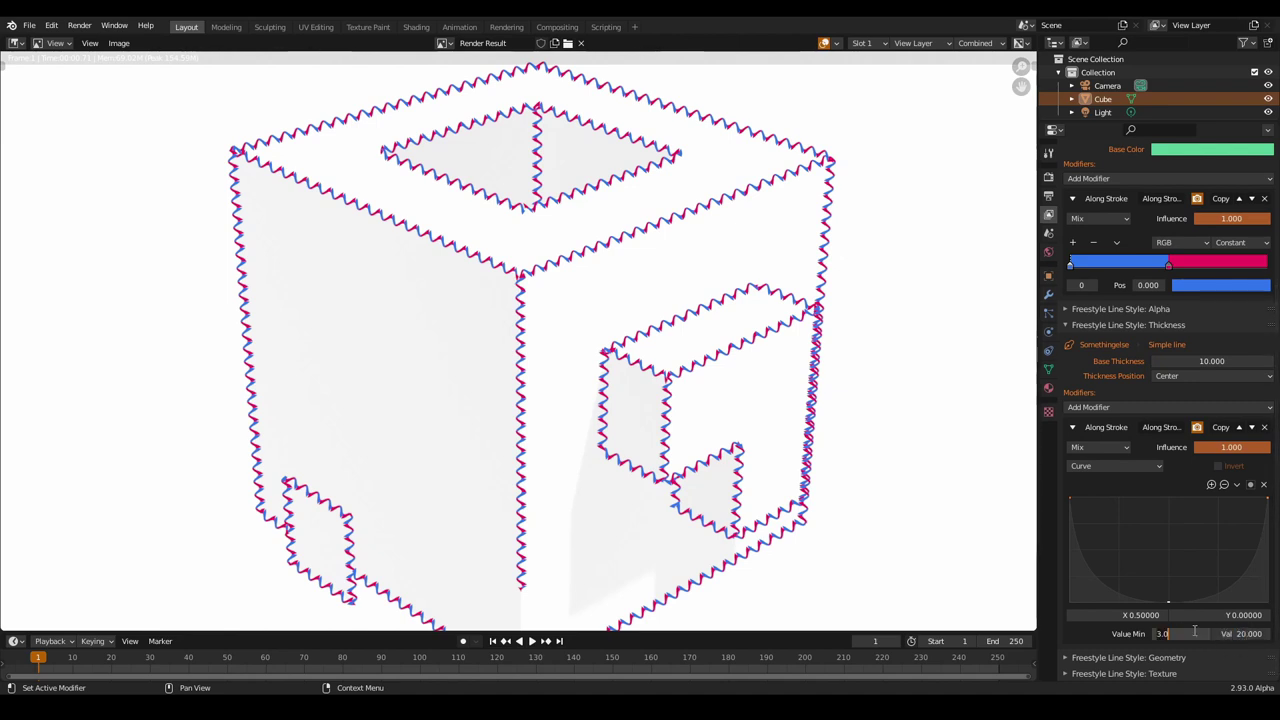
{"action": "left_click", "coordinate": [1153, 634]}
{"action": "key", "text": "Delete"}
{"action": "type", "text": "8"}
{"action": "key", "text": "Return"}
Render with the 8–20 thickness range and briefly review the stroke cap options.
{"action": "key", "text": "F12"}
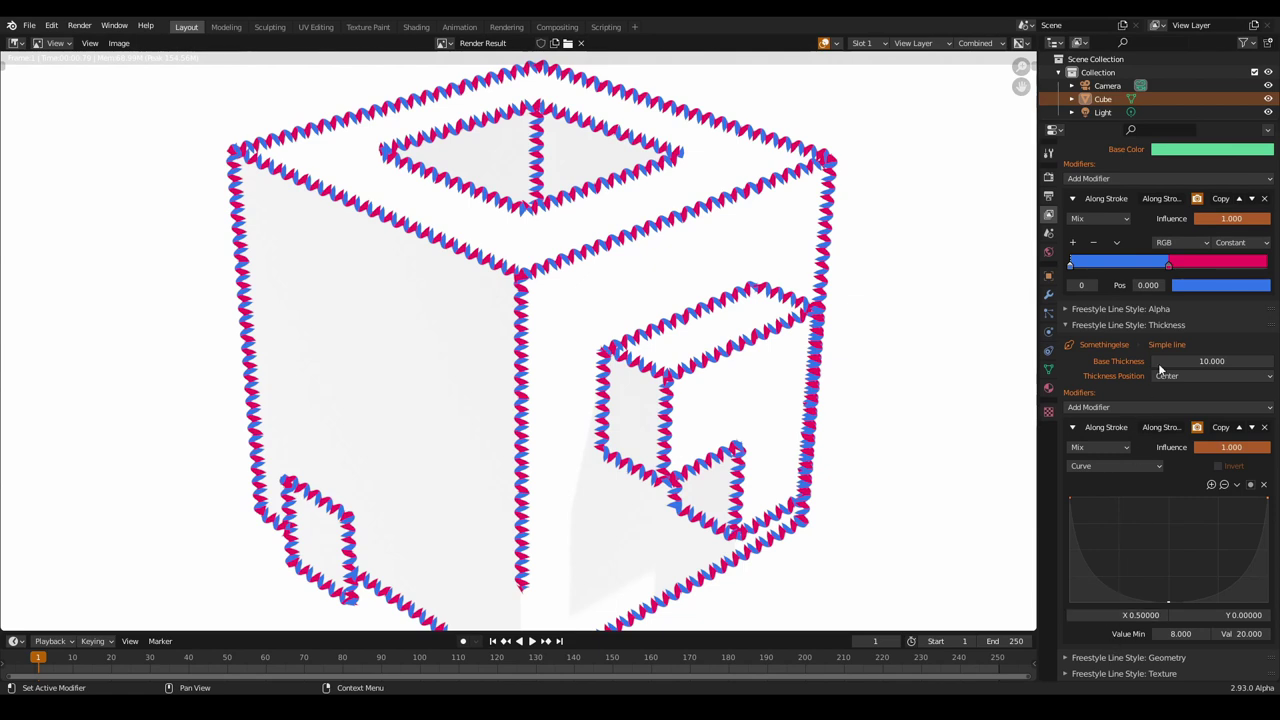
{"action": "scroll", "coordinate": [1140, 385], "scroll_direction": "up", "scroll_amount": 5}
{"action": "left_click", "coordinate": [1147, 279]}
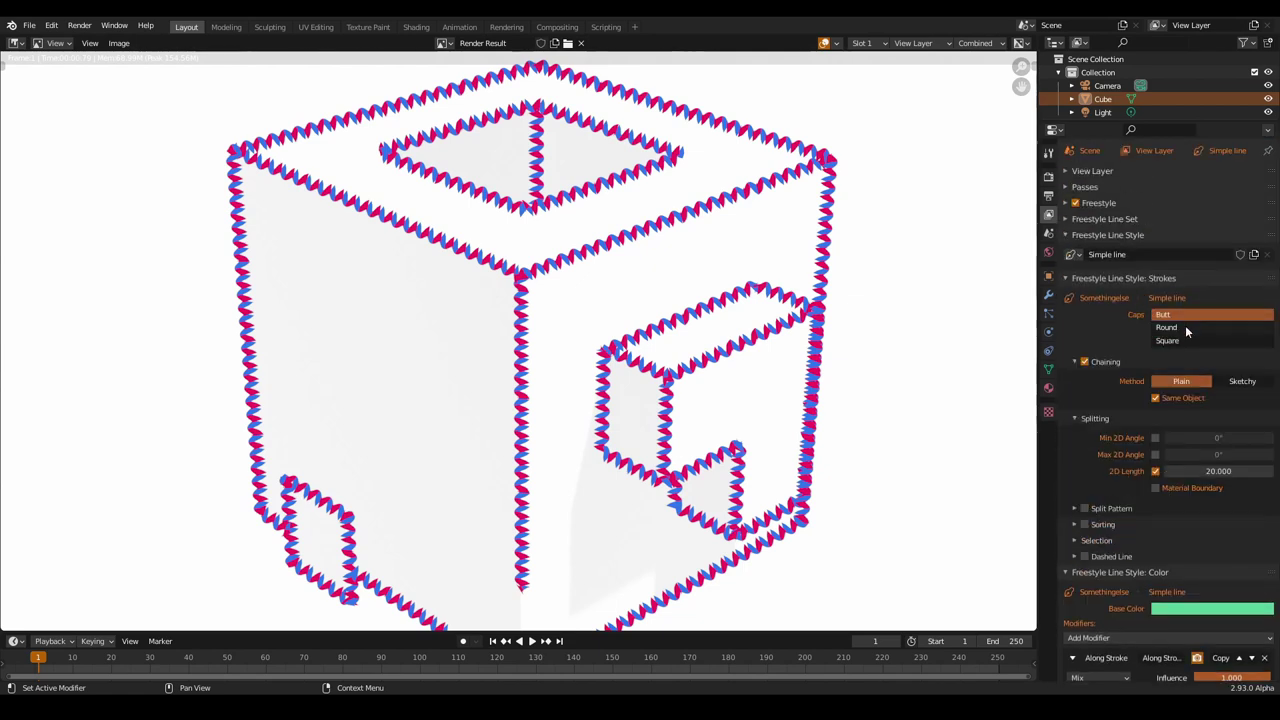
{"action": "left_click", "coordinate": [1155, 471]}
{"action": "left_click", "coordinate": [1125, 278]}
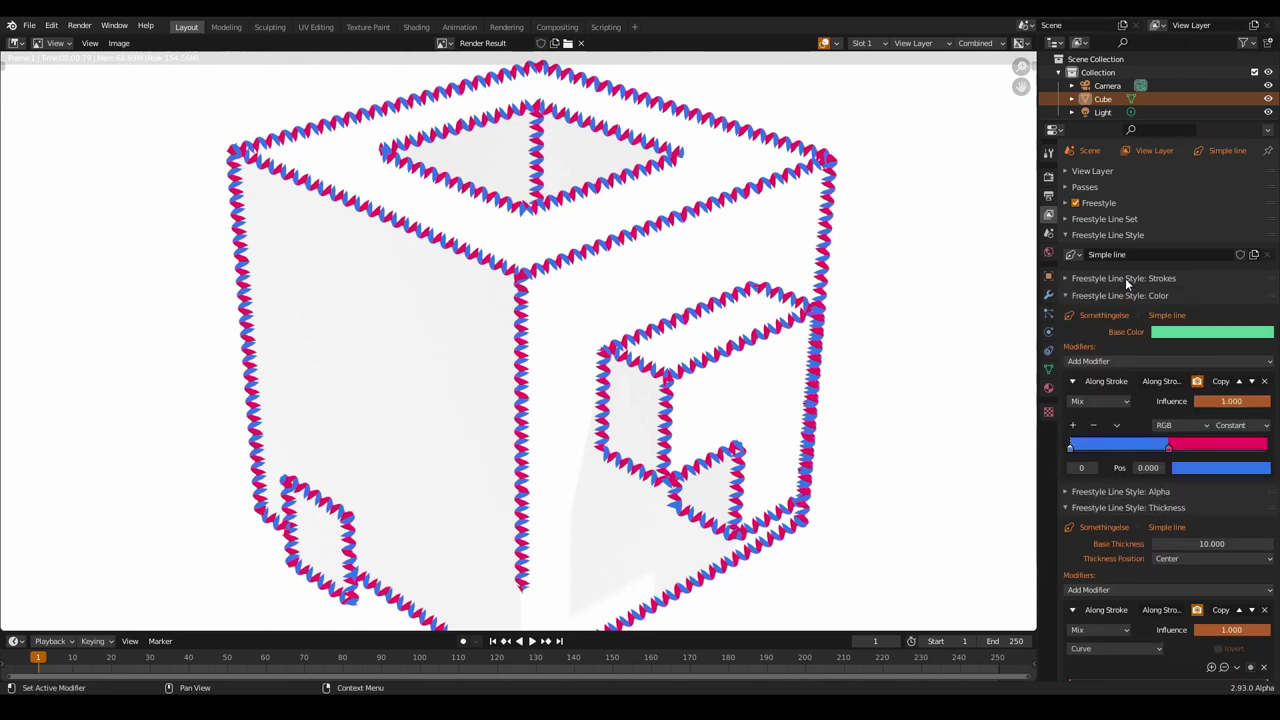
Show the Geometry settings: Sampling 1.000 and Sinus Displacement with wavelength 20, amplitude 5.
{"action": "scroll", "coordinate": [1178, 585], "scroll_direction": "down", "scroll_amount": 5}
{"action": "left_click", "coordinate": [1158, 659]}
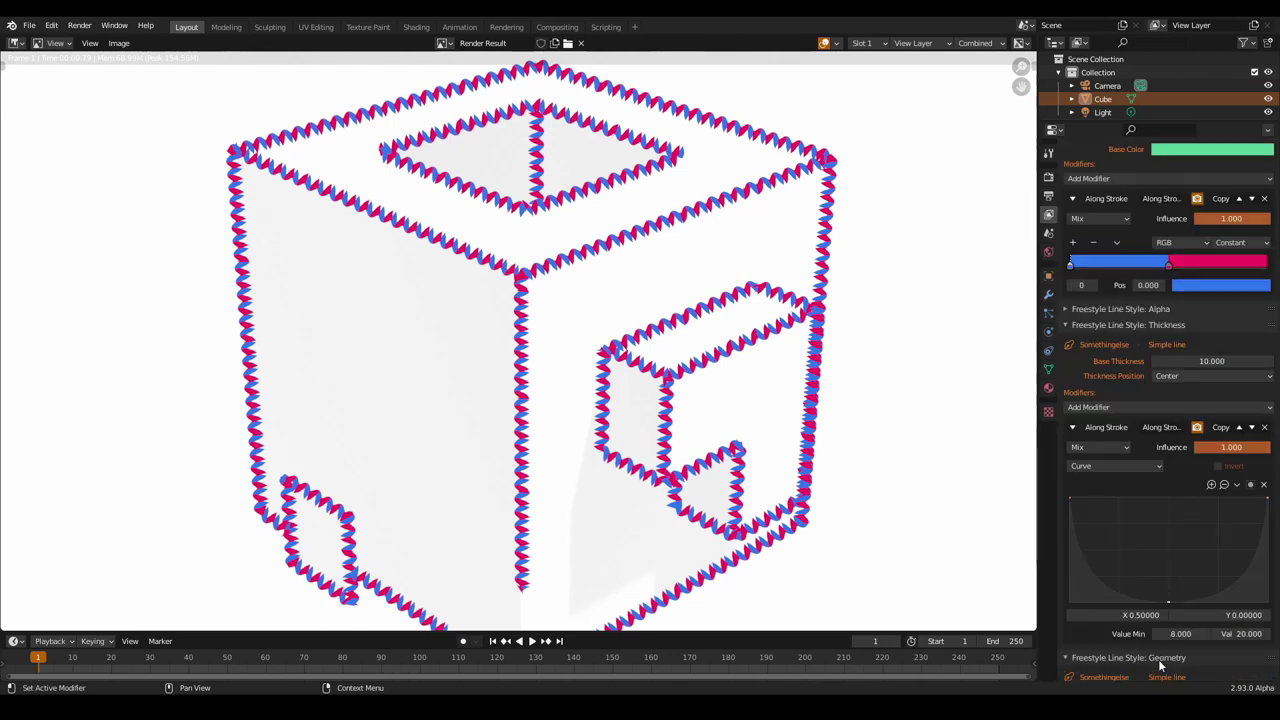
{"action": "scroll", "coordinate": [1158, 659], "scroll_direction": "down", "scroll_amount": 4}
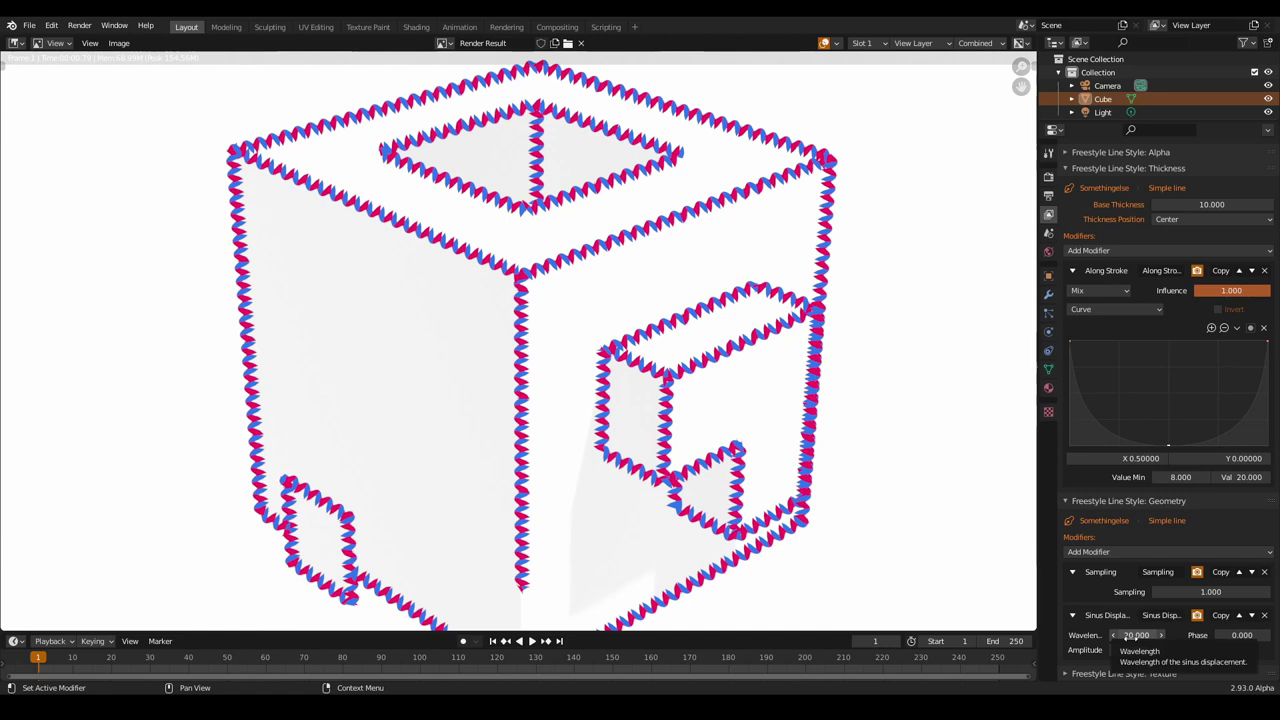
{"action": "scroll", "coordinate": [536, 466], "scroll_direction": "up", "scroll_amount": 10}
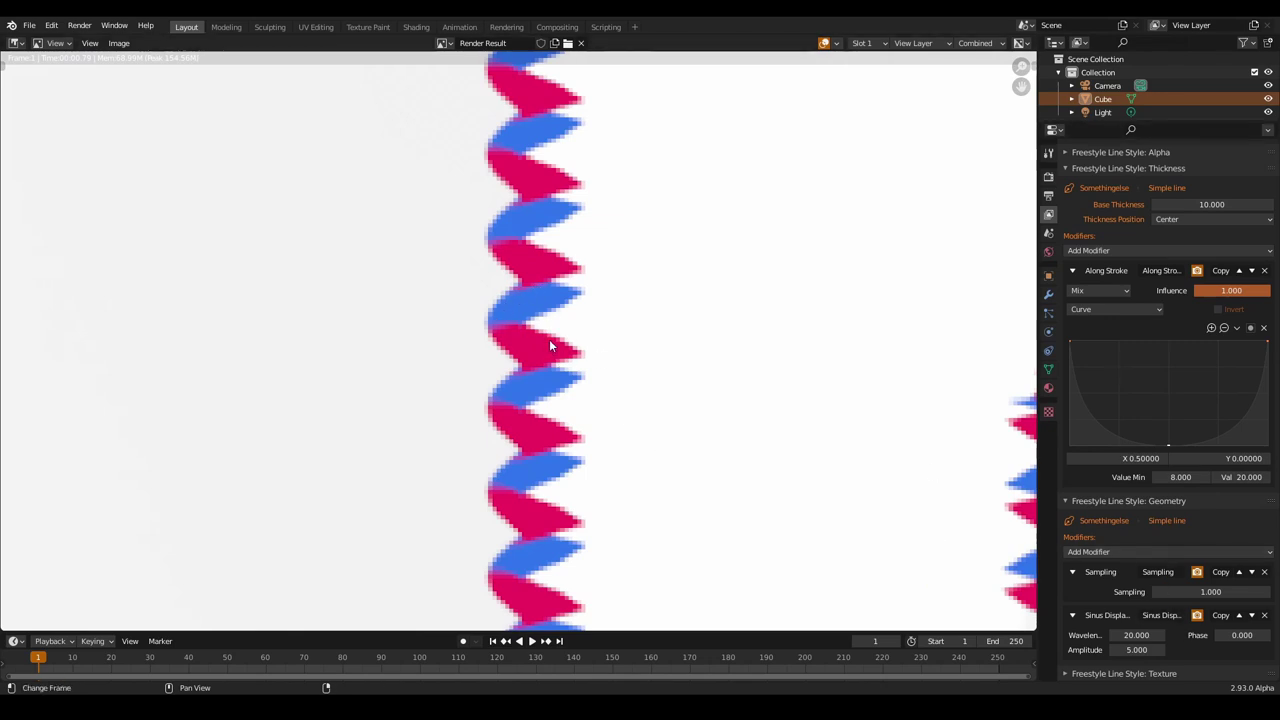
Set the Sampling modifier to 5 and re-render.
{"action": "left_click", "coordinate": [1210, 591]}
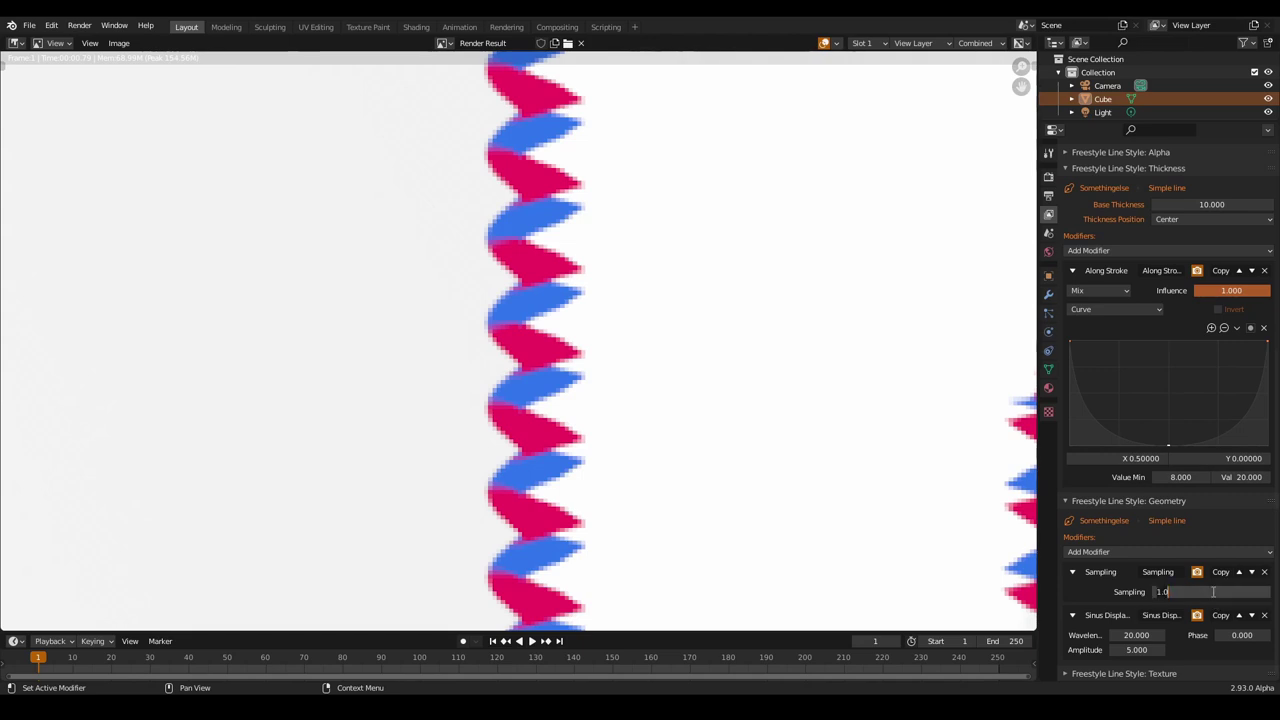
{"action": "key", "text": "BackSpace"}
{"action": "key", "text": "BackSpace"}
{"action": "key", "text": "BackSpace"}
{"action": "type", "text": "5"}
{"action": "key", "text": "Return"}
{"action": "key", "text": "F12"}
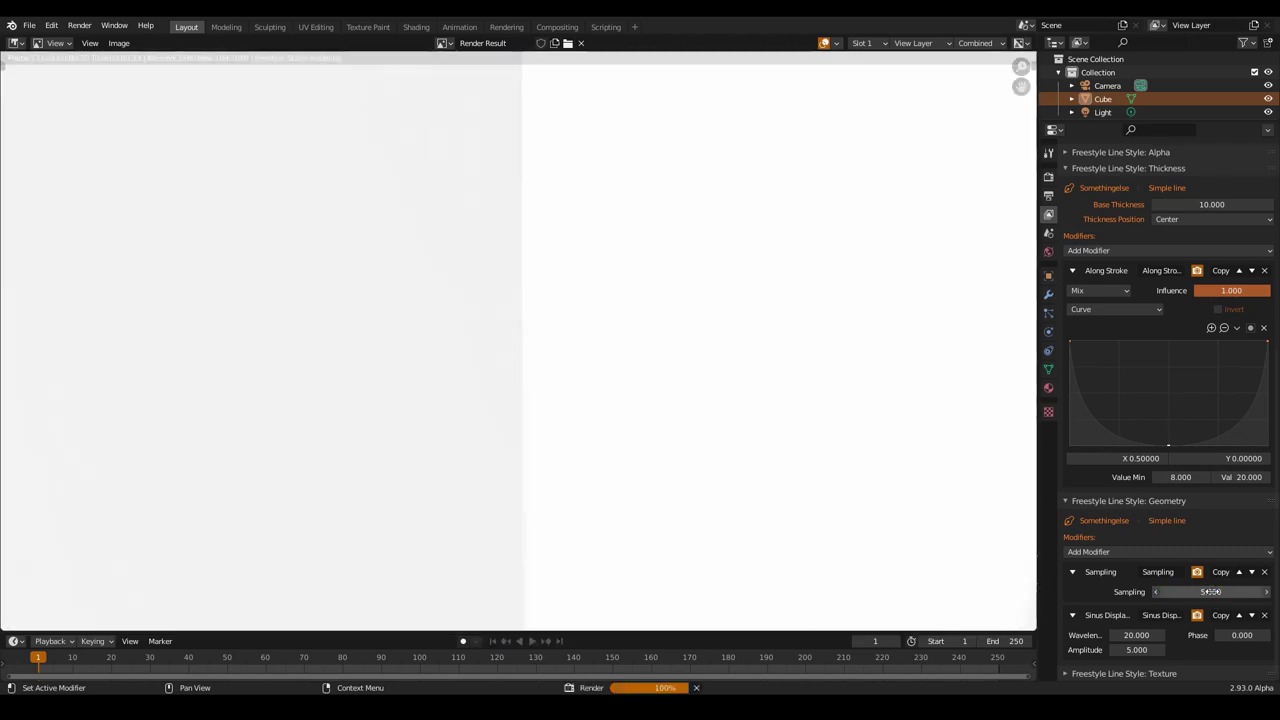
{"action": "scroll", "coordinate": [535, 416], "scroll_direction": "down", "scroll_amount": 5}
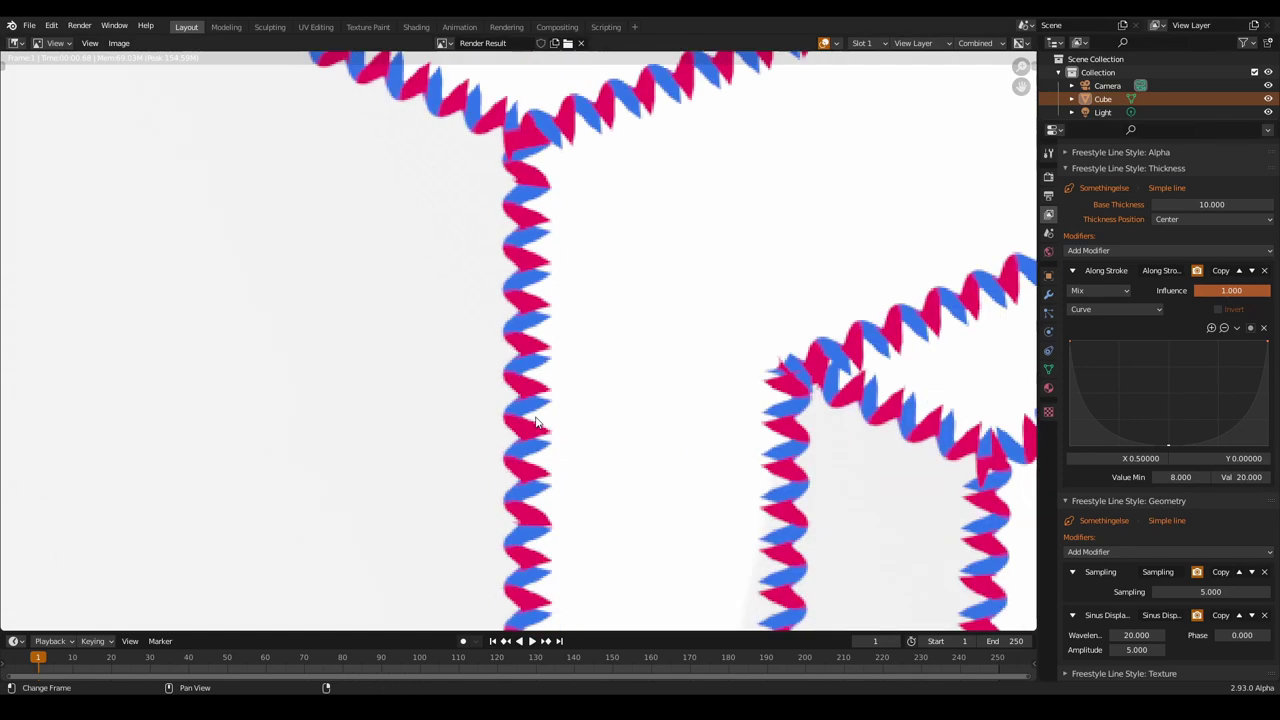
Try Sinus Displacement wavelengths of 10 and 5, re-rendering to compare.
{"action": "left_click", "coordinate": [1127, 635]}
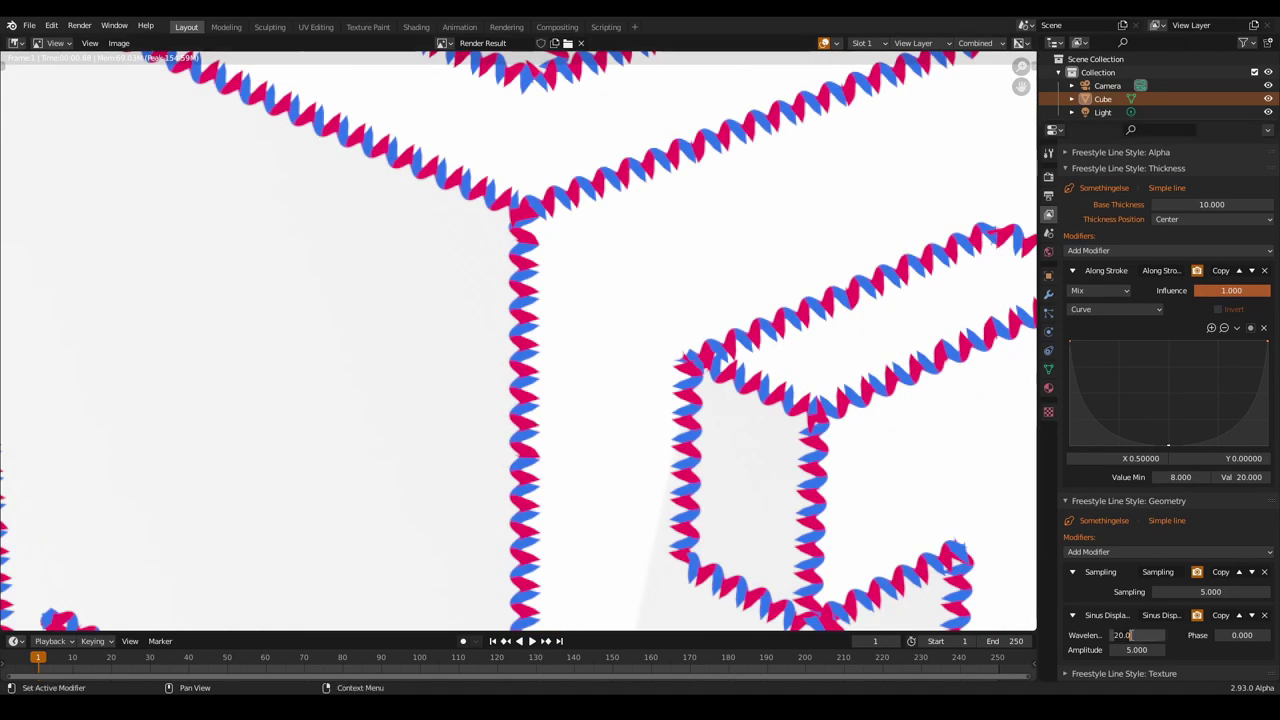
{"action": "key", "text": "Return"}
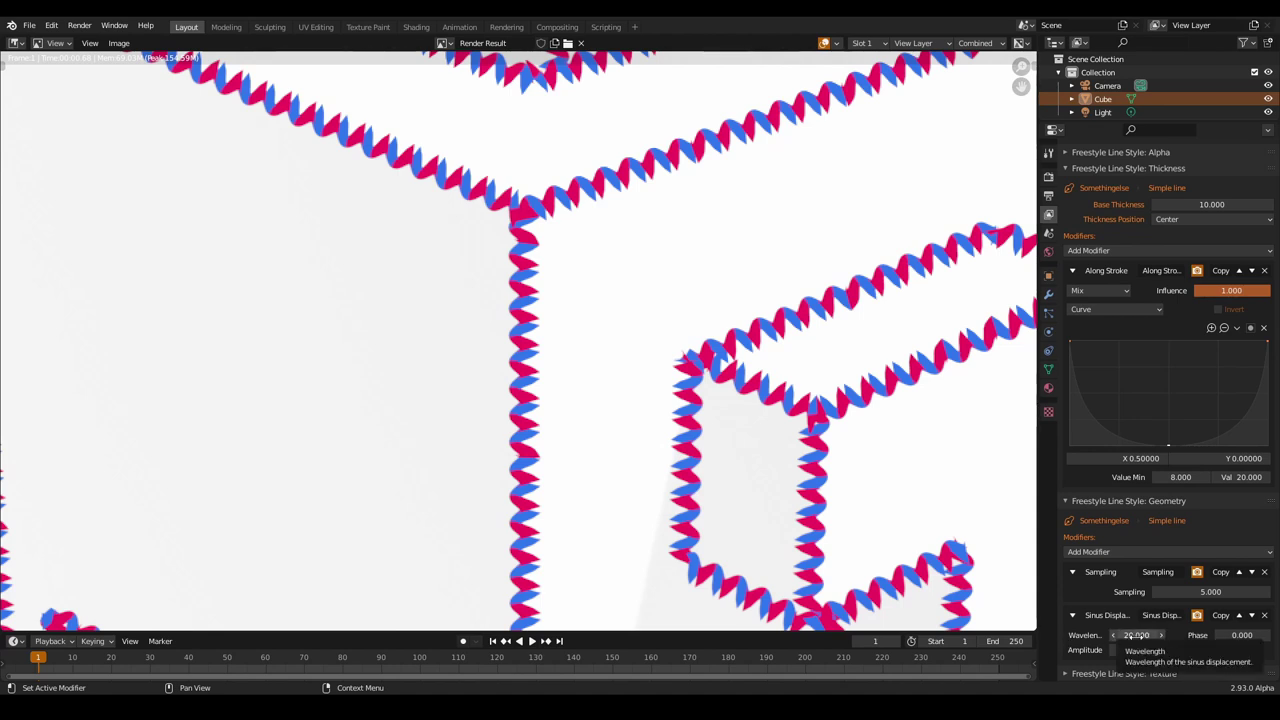
{"action": "left_click", "coordinate": [1131, 636]}
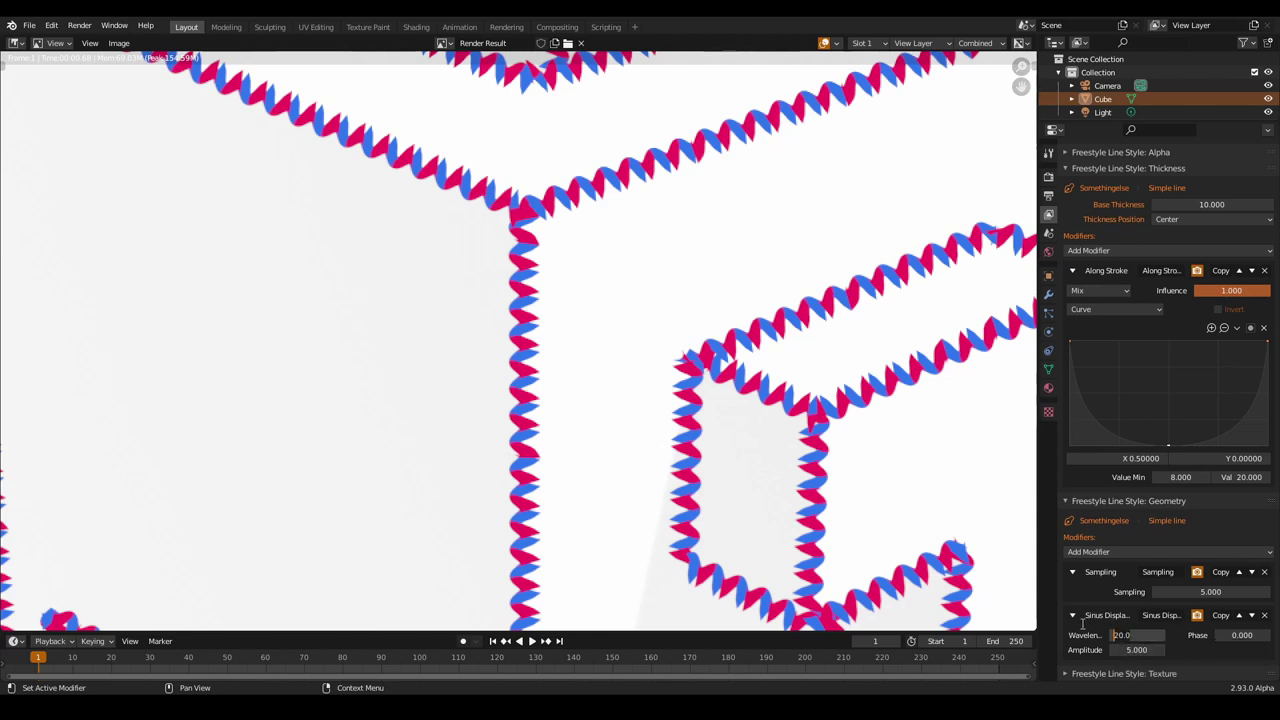
{"action": "key", "text": "Return"}
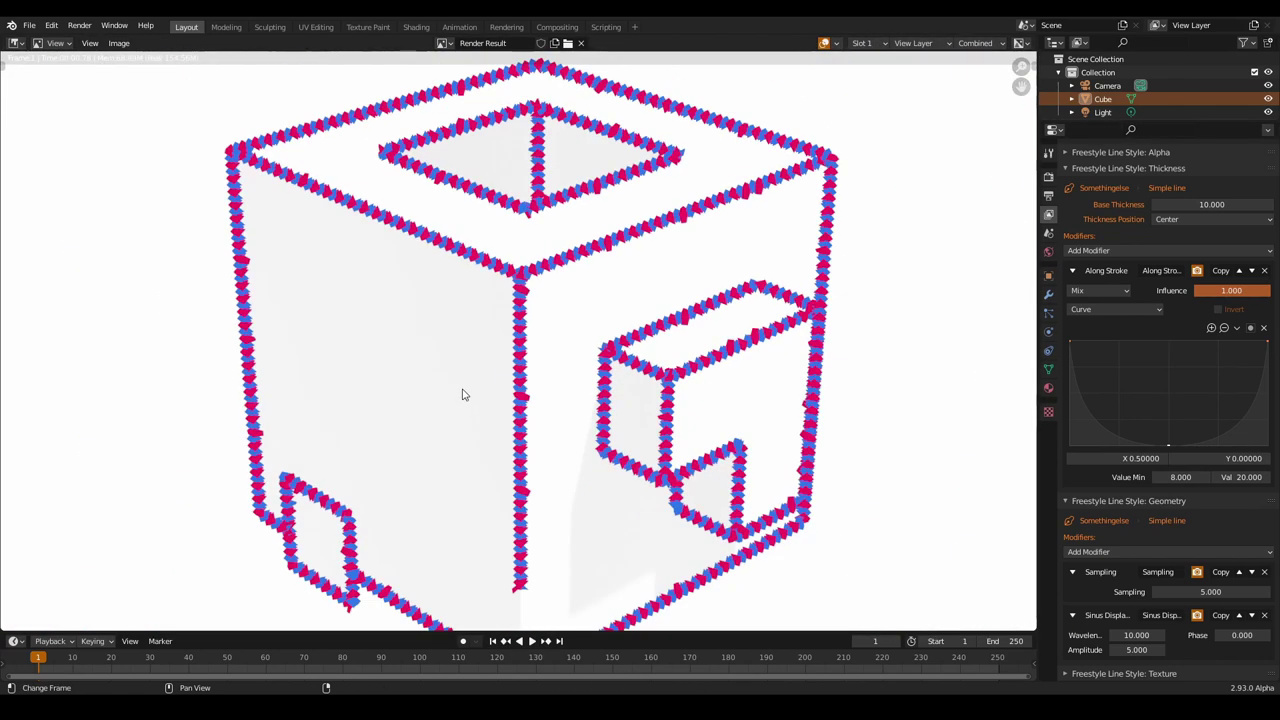
{"action": "double_click", "coordinate": [1127, 636]}
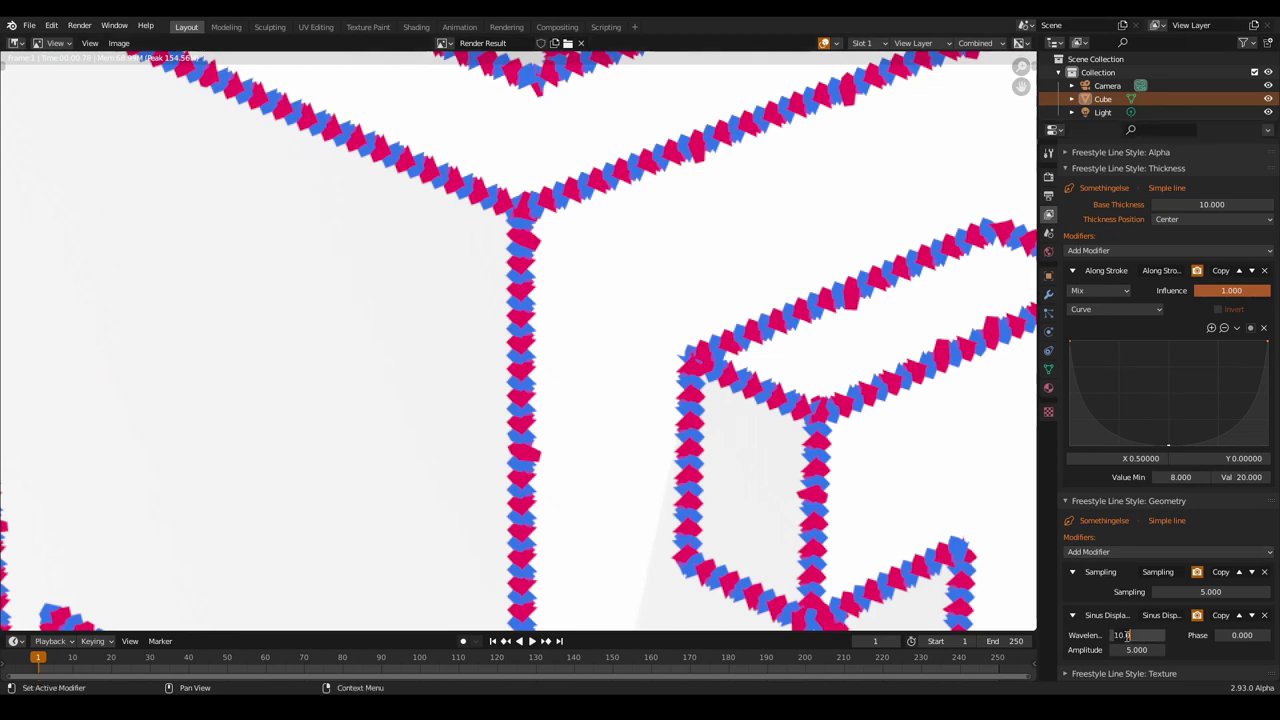
{"action": "key", "text": "Return"}
{"action": "key", "text": "F12"}
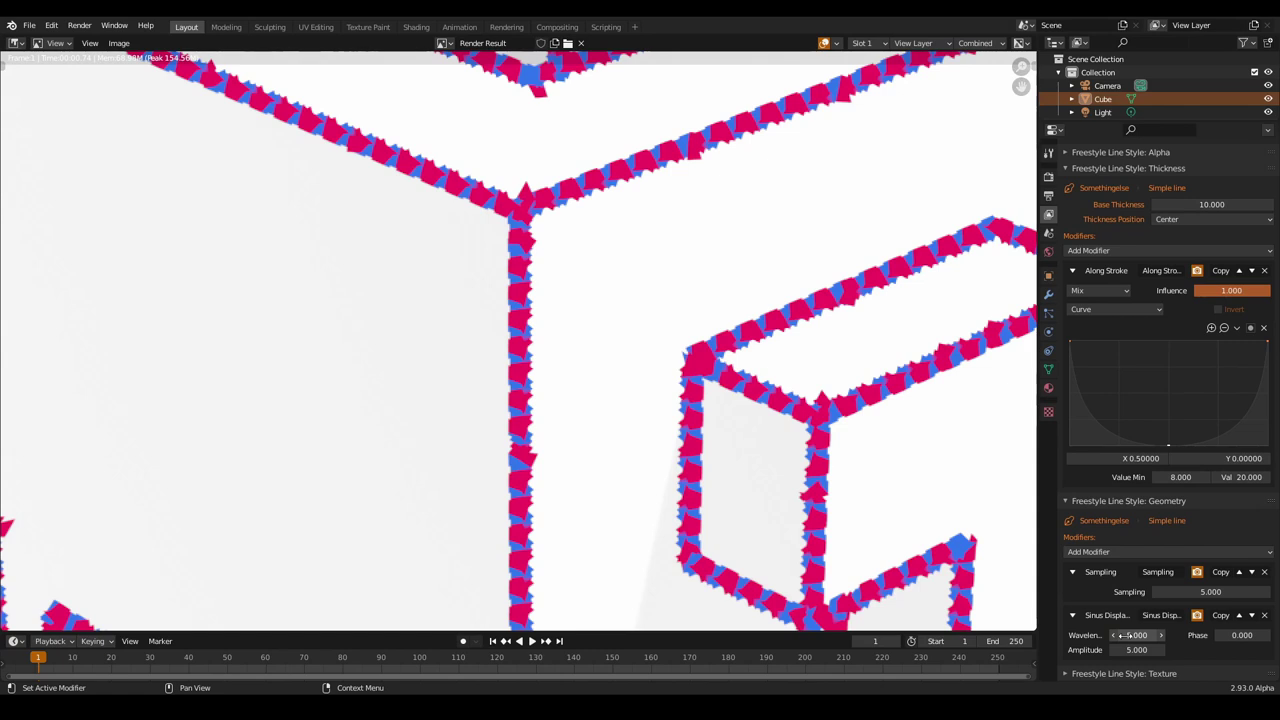
{"action": "middle_click_drag", "start_coordinate": [574, 397], "coordinate": [490, 476]}
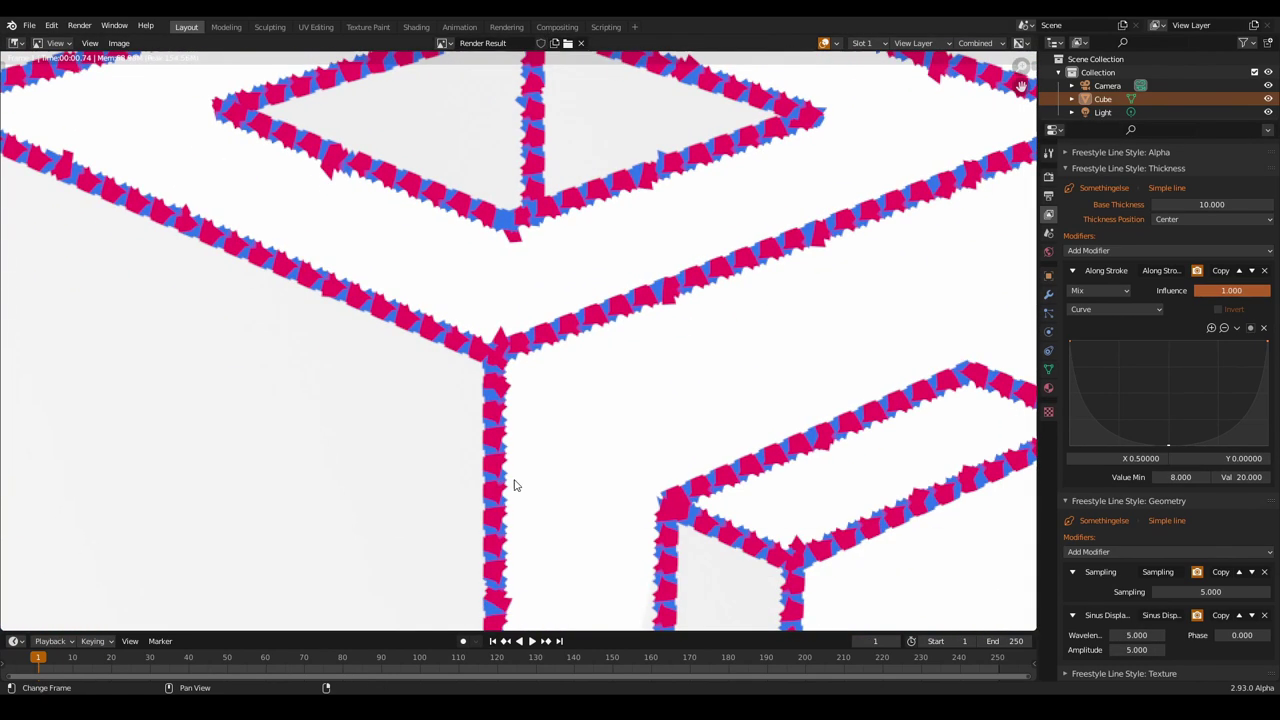
Set the wavelength to 40, re-render, and pan around the cube to inspect.
{"action": "left_click", "coordinate": [1140, 636]}
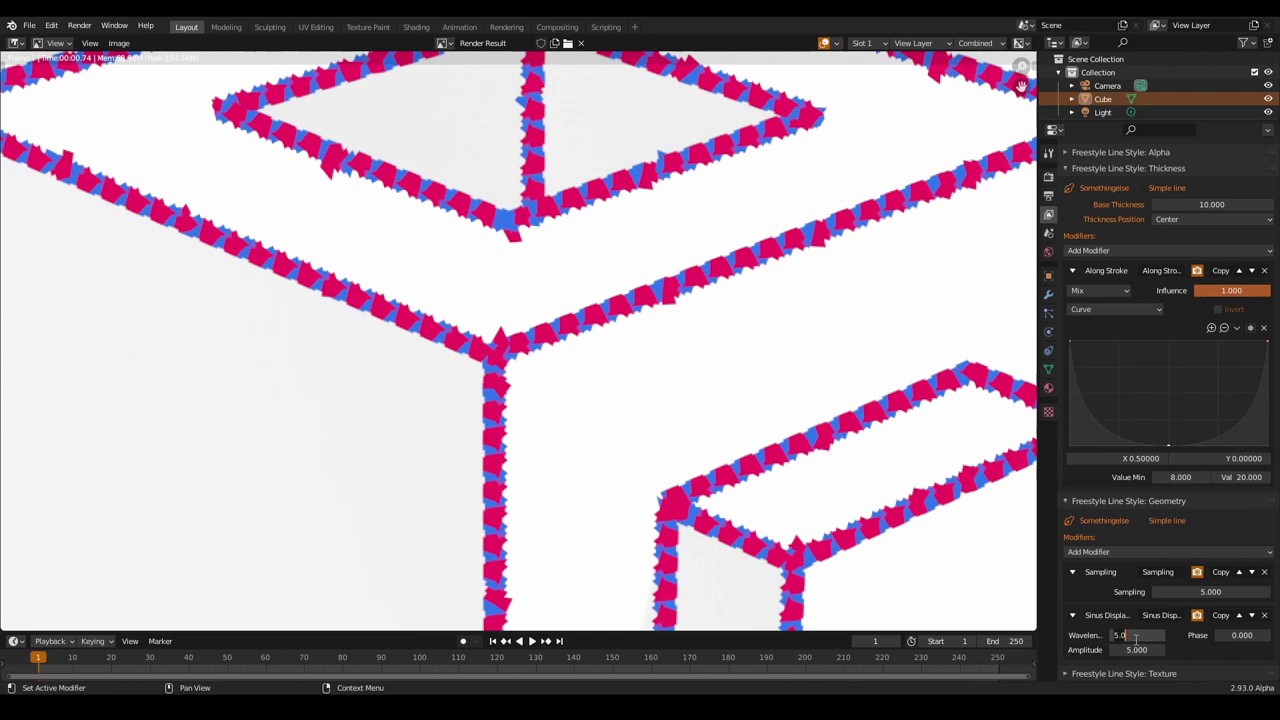
{"action": "key", "text": "Return"}
{"action": "key", "text": "F12"}
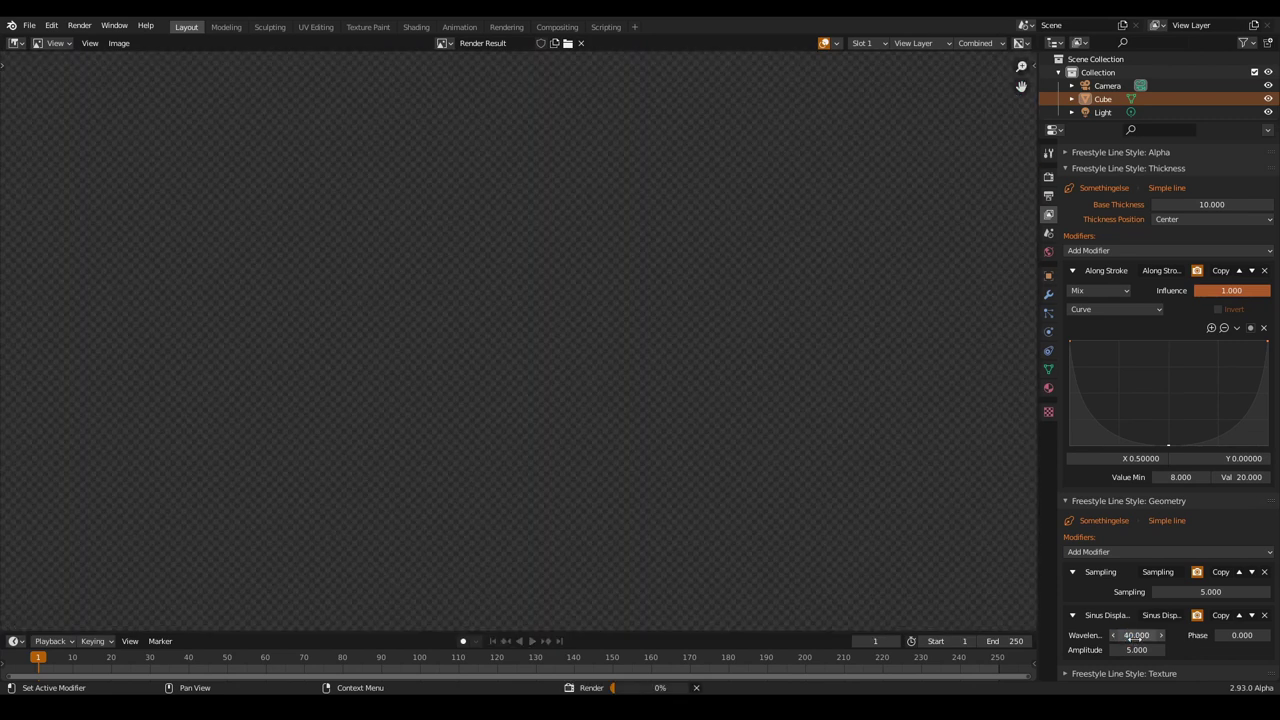
{"action": "scroll", "coordinate": [548, 385], "scroll_direction": "down", "scroll_amount": 2}
{"action": "scroll", "coordinate": [548, 383], "scroll_direction": "down", "scroll_amount": 1}
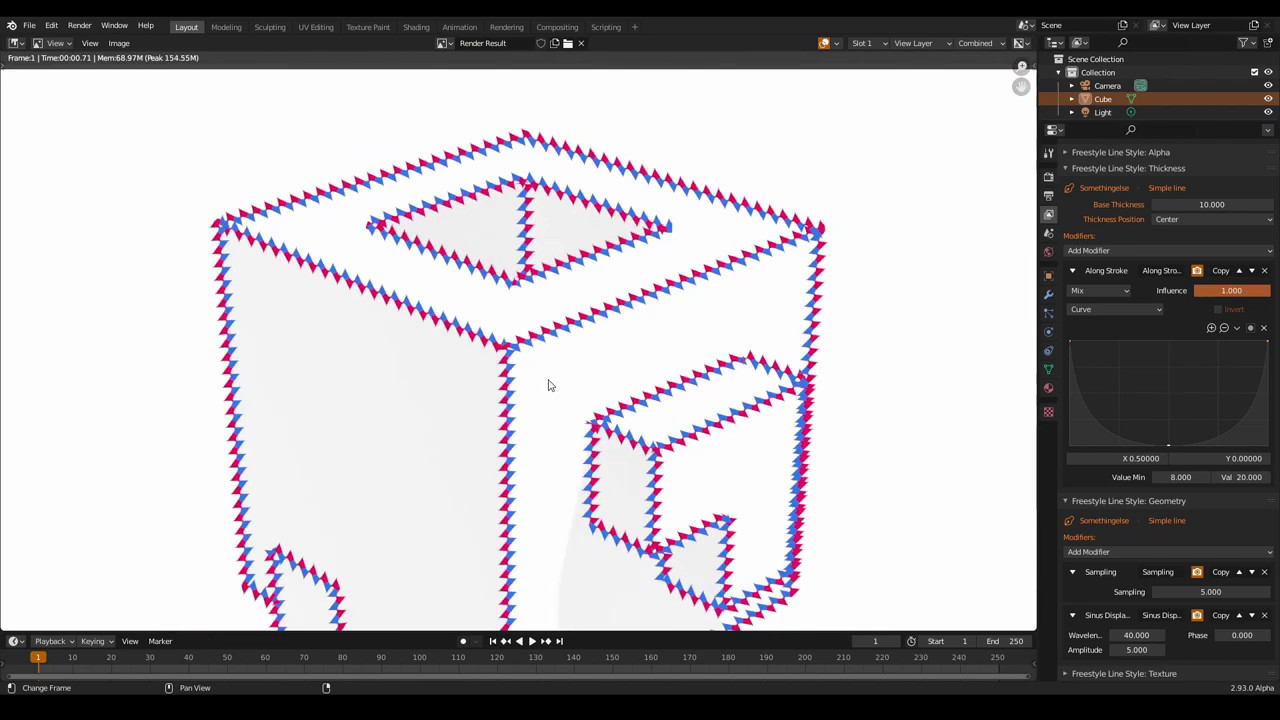
{"action": "scroll", "coordinate": [300, 347], "scroll_direction": "up", "scroll_amount": 2}
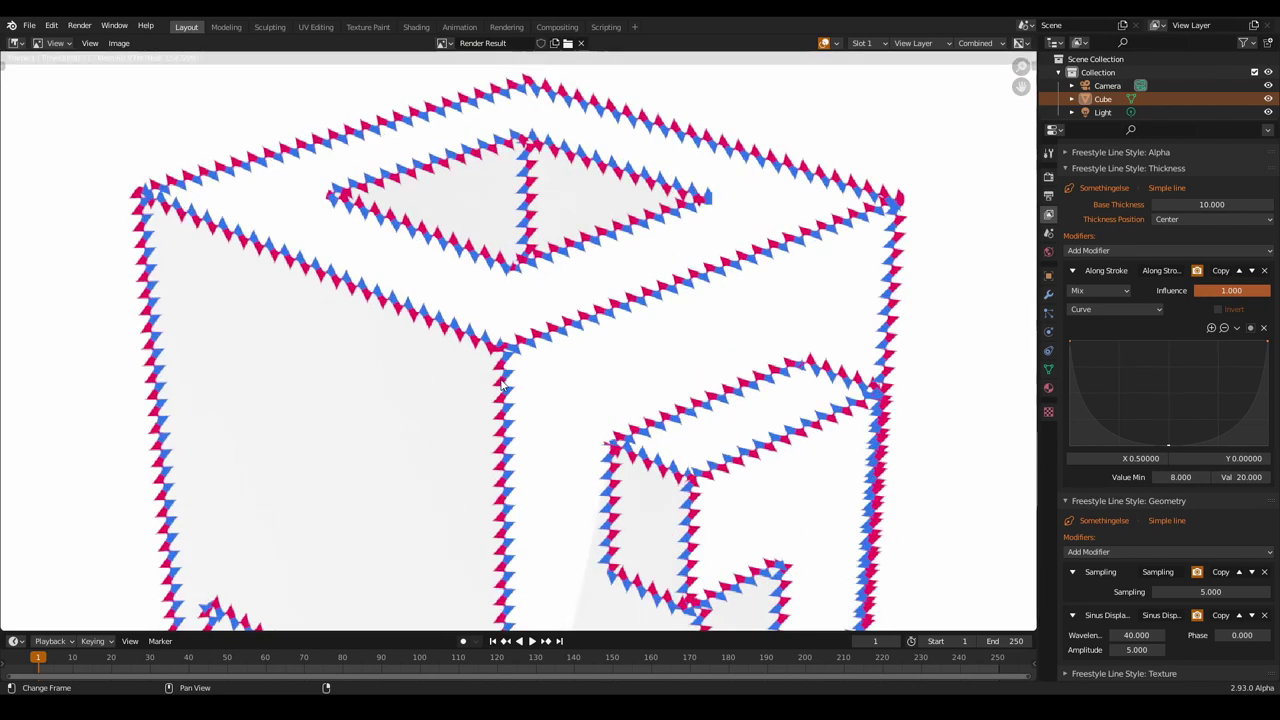
{"action": "middle_click_drag", "start_coordinate": [488, 437], "coordinate": [478, 527]}
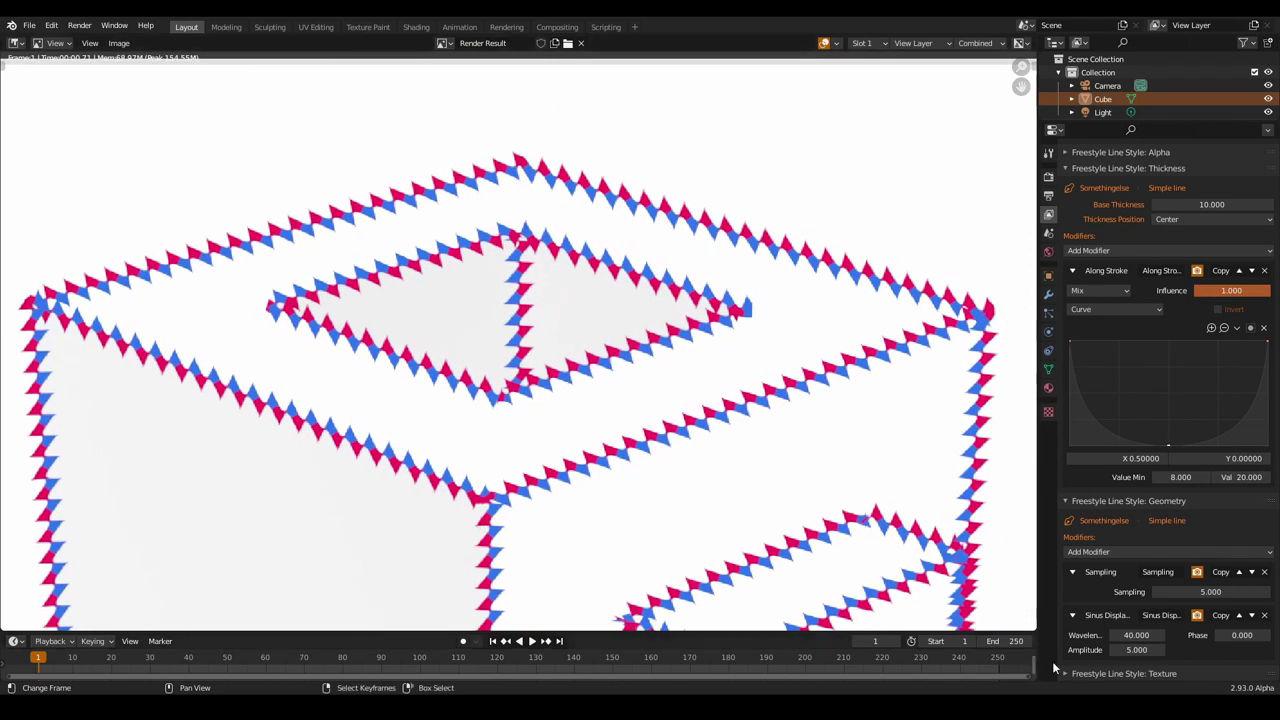
{"action": "middle_click_drag", "start_coordinate": [737, 471], "coordinate": [529, 414]}
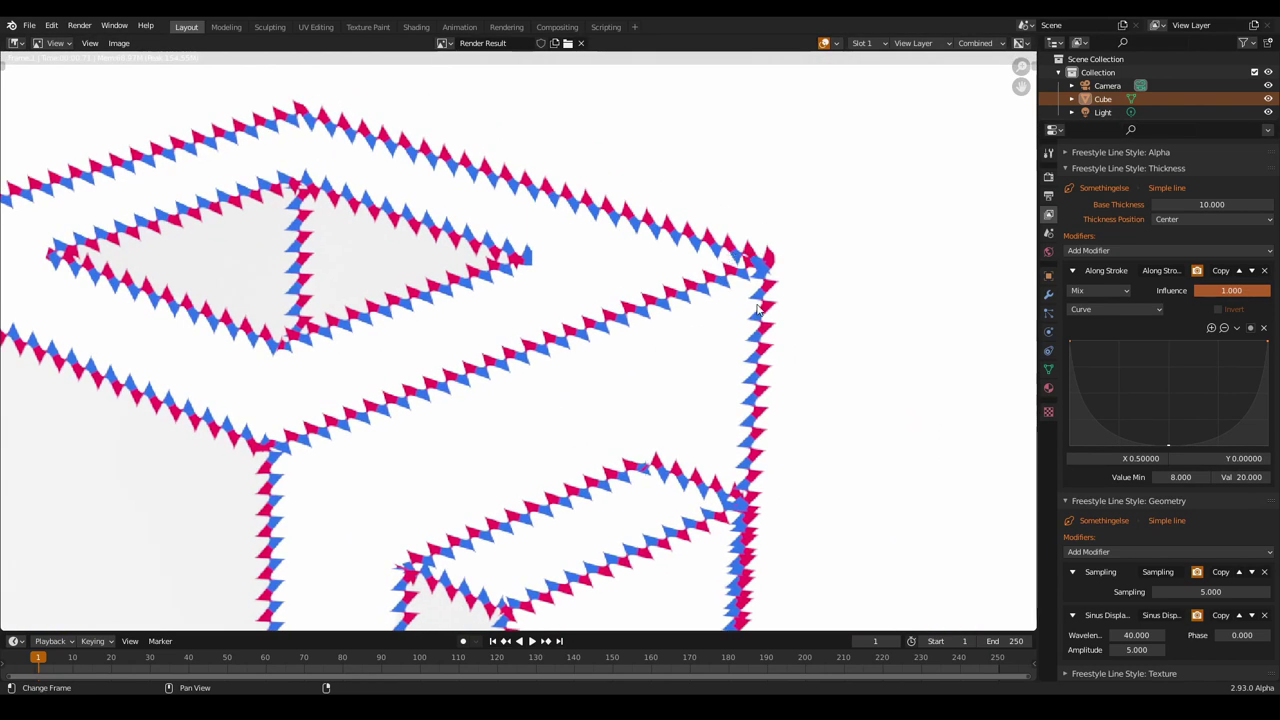
Add a Bezier Curve geometry modifier (Error 10) and pan over the render to inspect it.
{"action": "left_click", "coordinate": [1204, 553]}
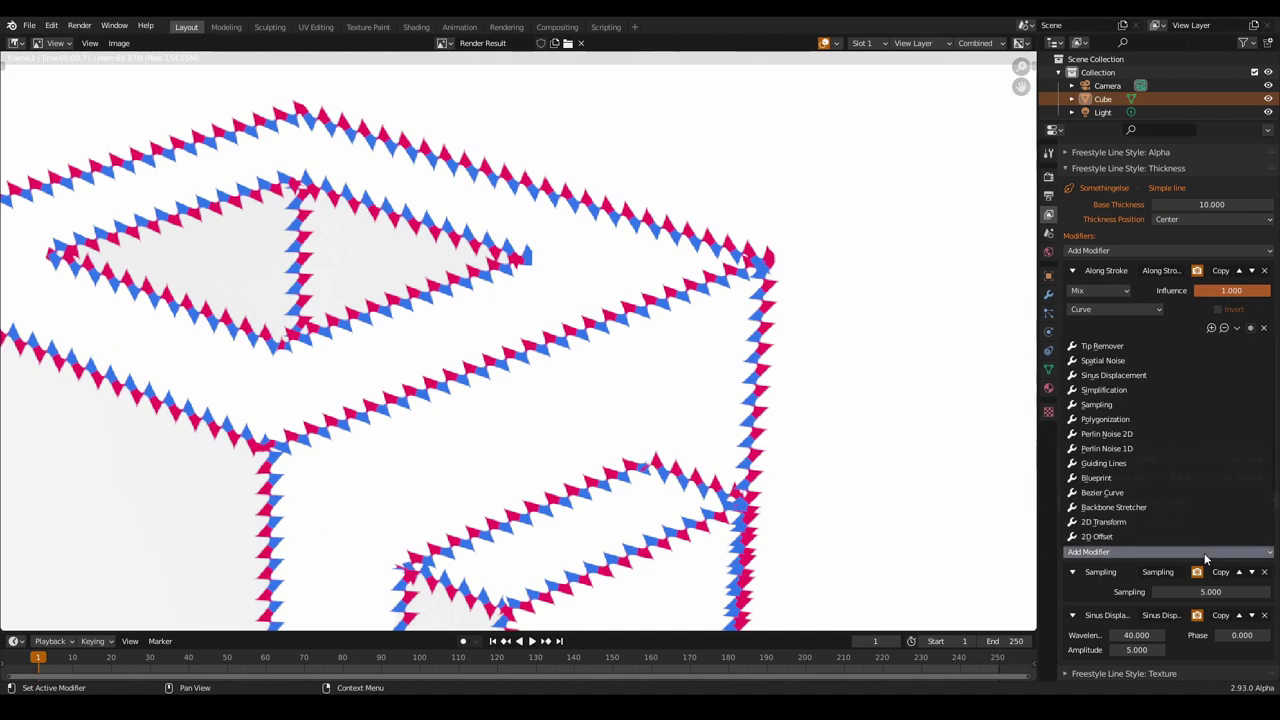
{"action": "left_click", "coordinate": [1103, 493]}
{"action": "scroll", "coordinate": [1150, 539], "scroll_direction": "down", "scroll_amount": 1}
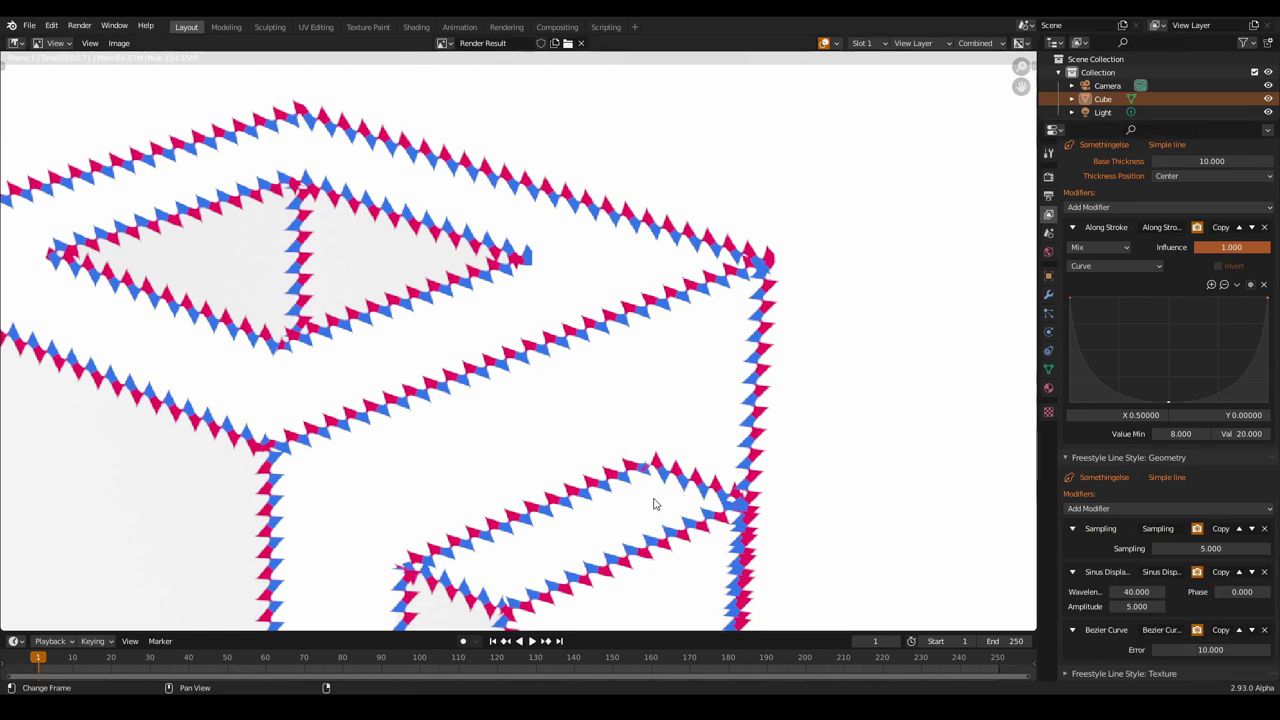
{"action": "middle_click_drag", "start_coordinate": [654, 503], "coordinate": [807, 501]}
{"action": "scroll", "coordinate": [800, 510], "scroll_direction": "down", "scroll_amount": 2}
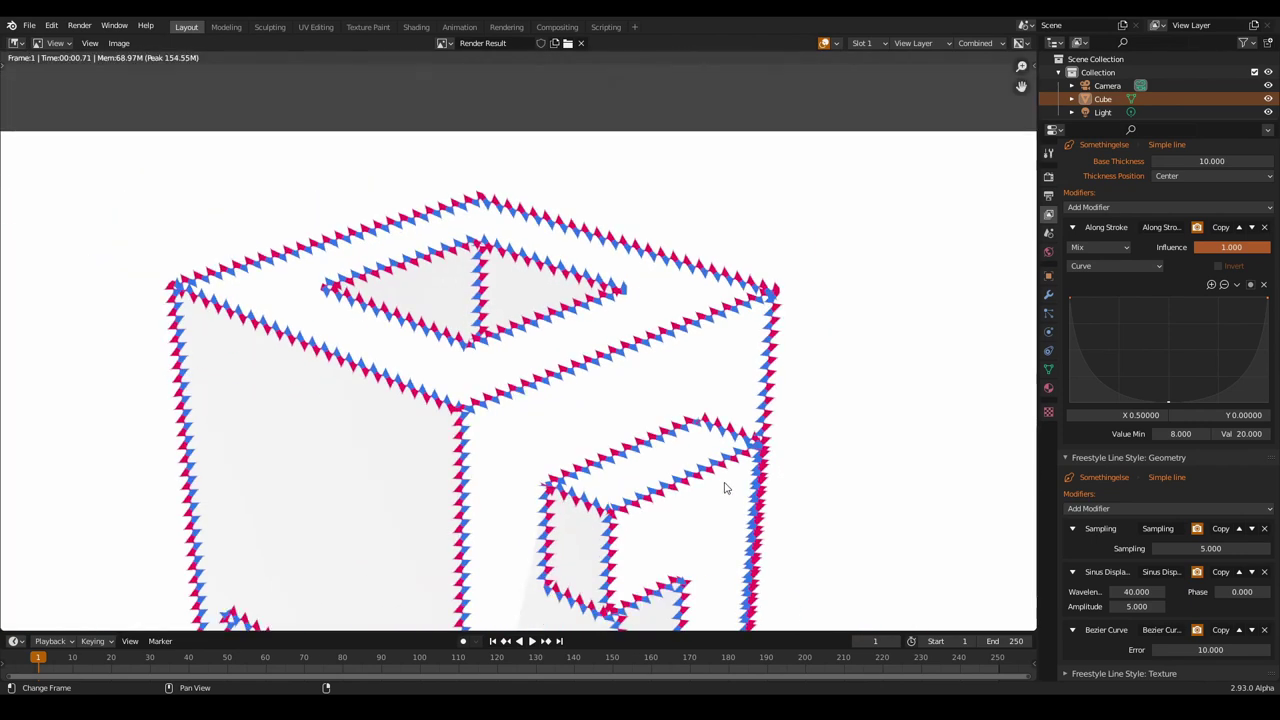
{"action": "middle_click_drag", "start_coordinate": [700, 485], "coordinate": [718, 476]}
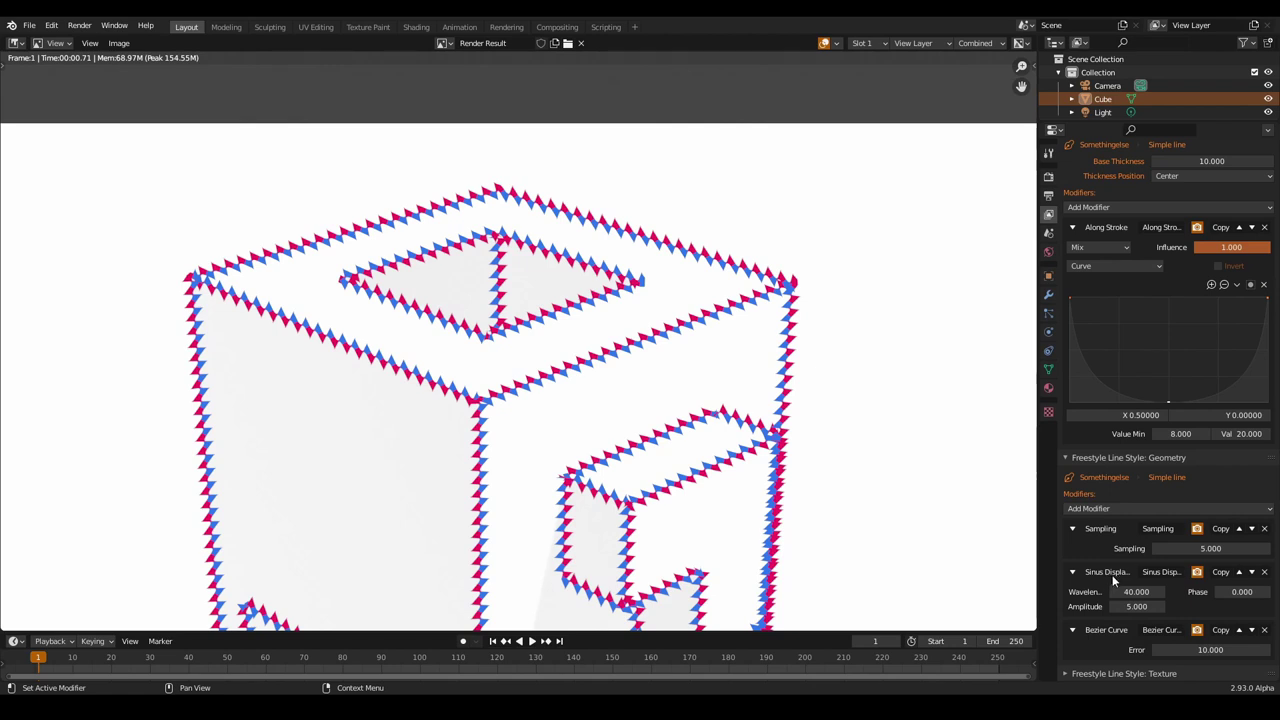
Move Bezier Curve above Sinus Displacement, reset Sampling to 1, and re-render.
{"action": "left_click", "coordinate": [1240, 630]}
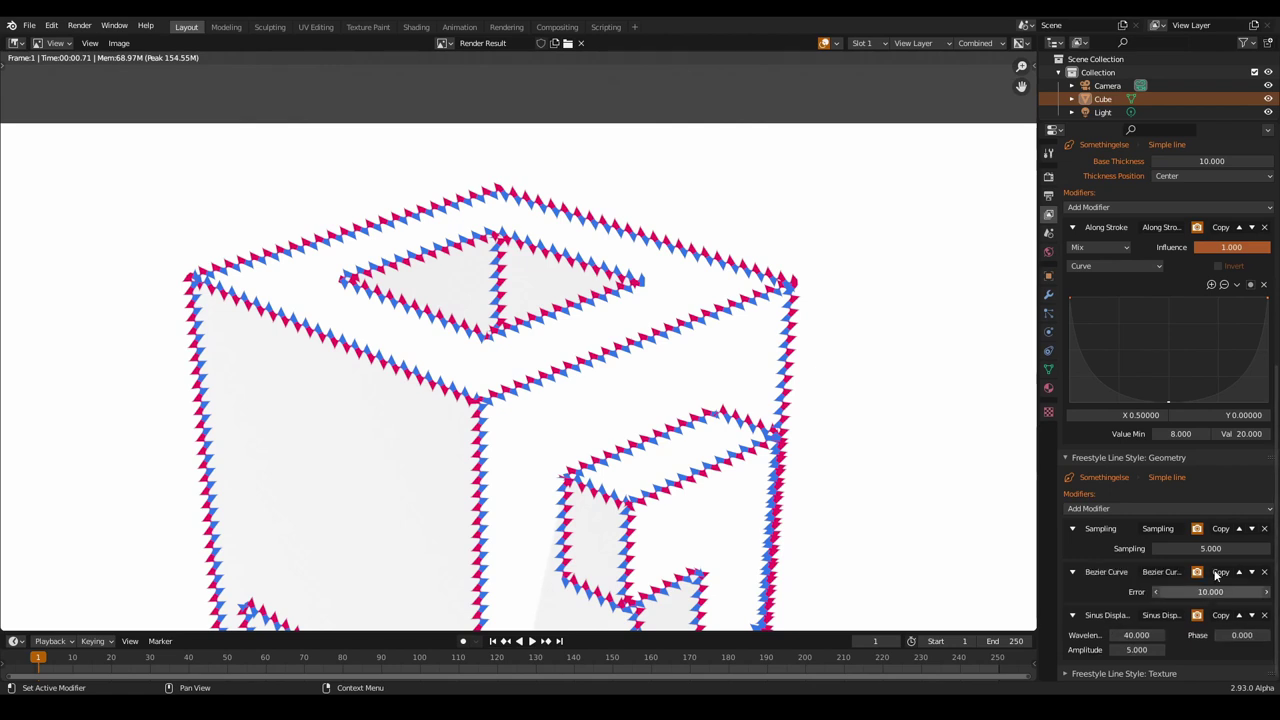
{"action": "left_click", "coordinate": [1213, 549]}
{"action": "type", "text": "1"}
{"action": "key", "text": "Return"}
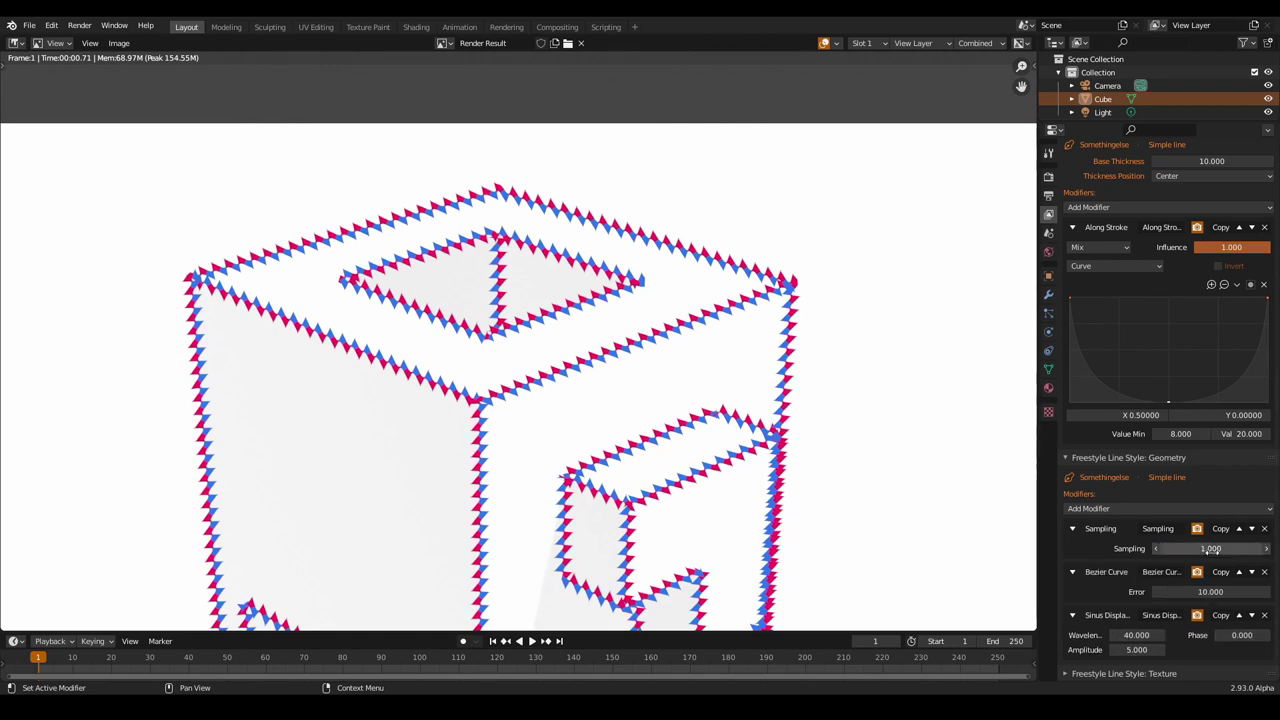
{"action": "key", "text": "F12"}
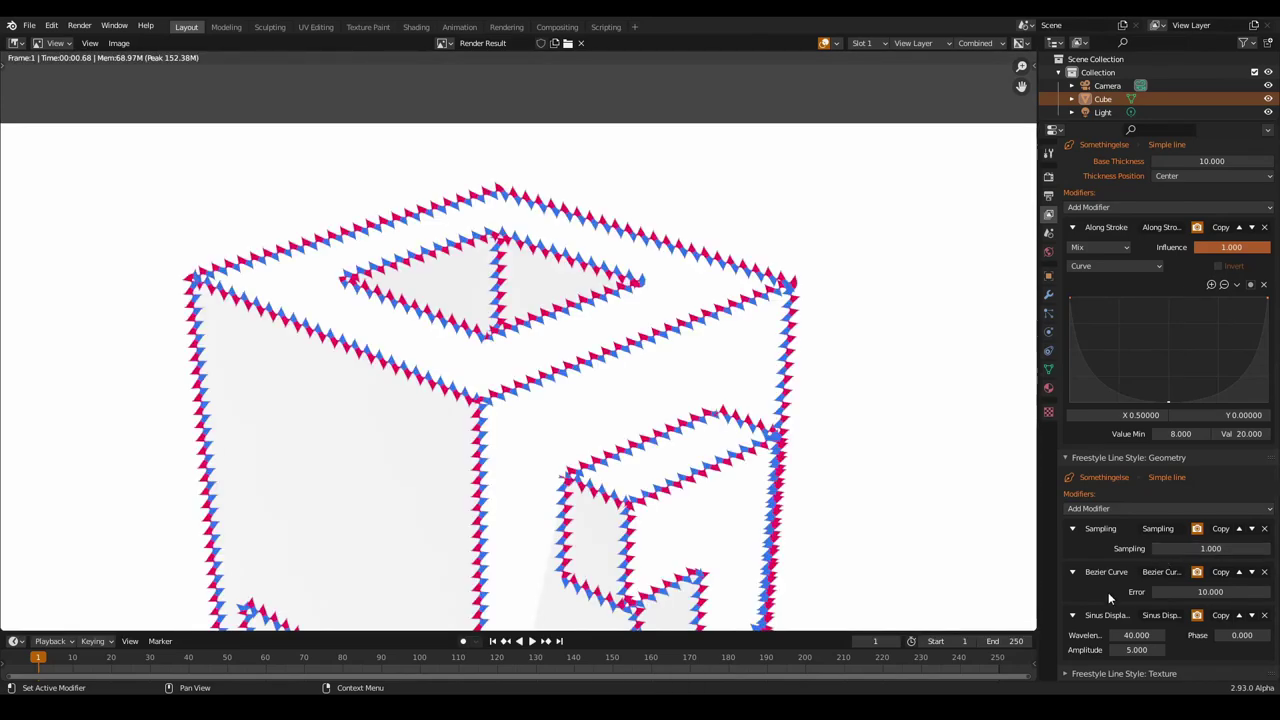
{"action": "middle_click_drag", "start_coordinate": [776, 603], "coordinate": [681, 303]}
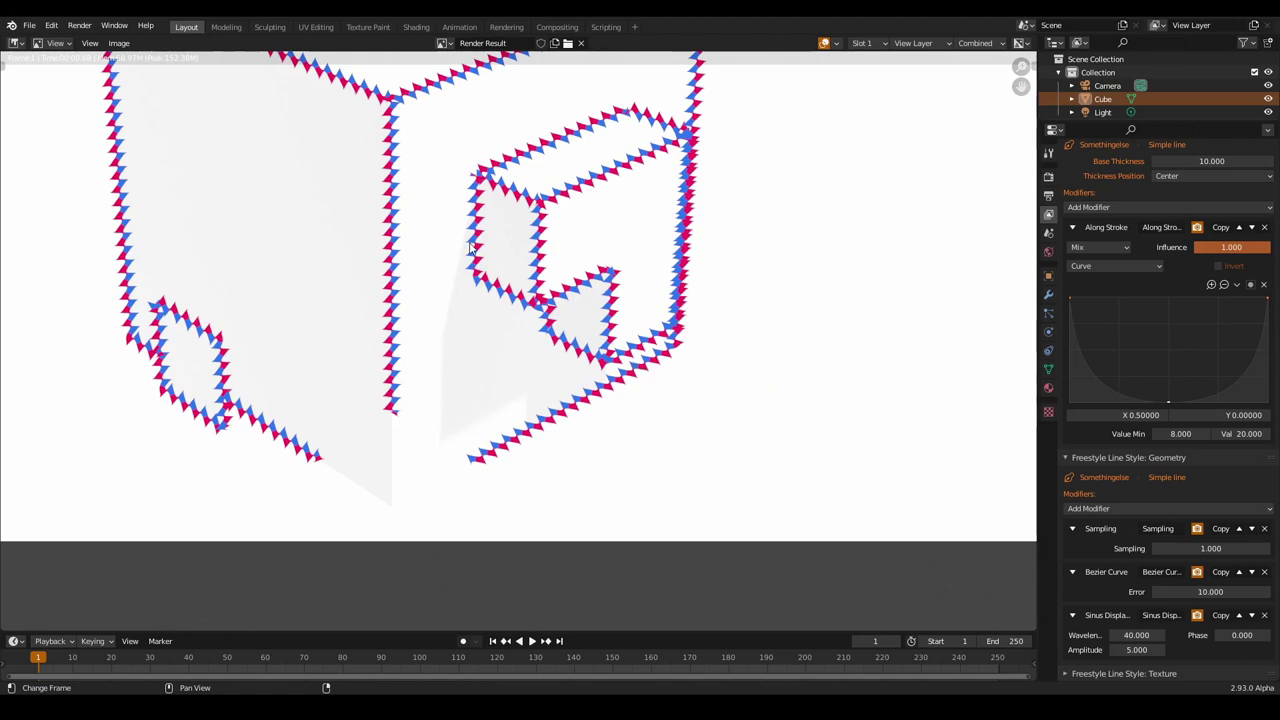
{"action": "middle_click_drag", "start_coordinate": [485, 262], "coordinate": [645, 486]}
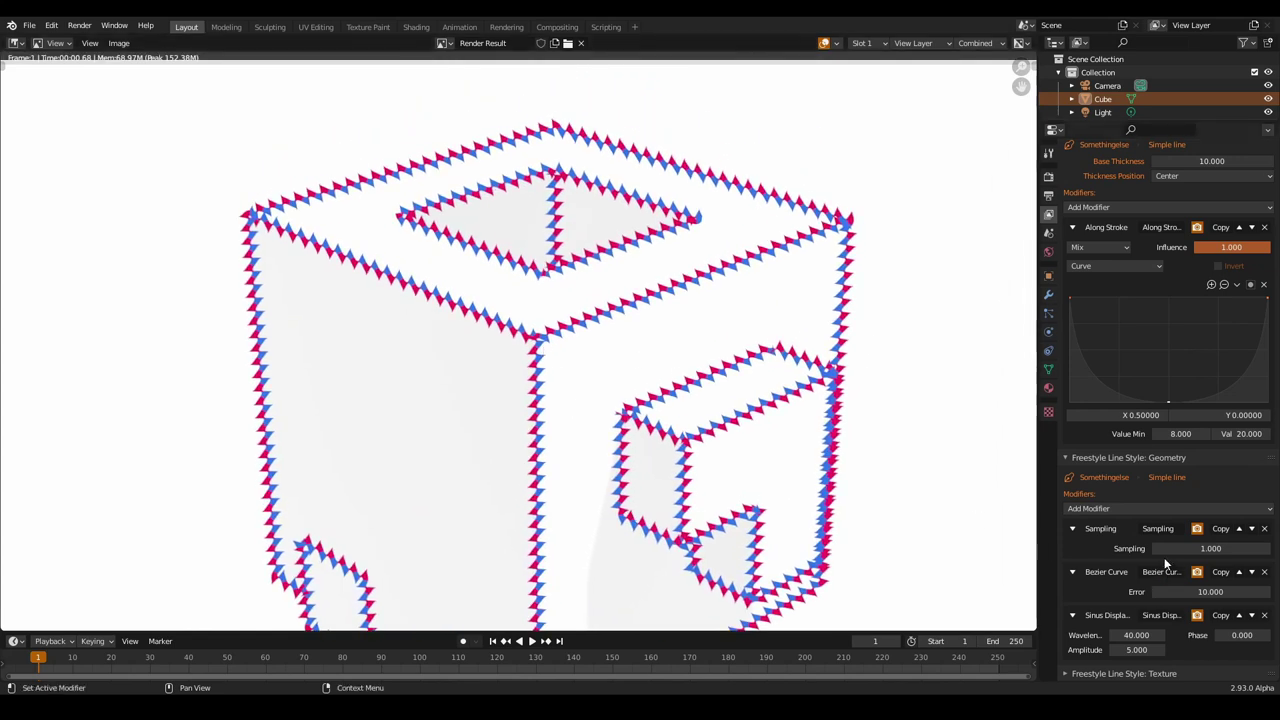
{"action": "scroll", "coordinate": [1126, 577], "scroll_direction": "up", "scroll_amount": 5}
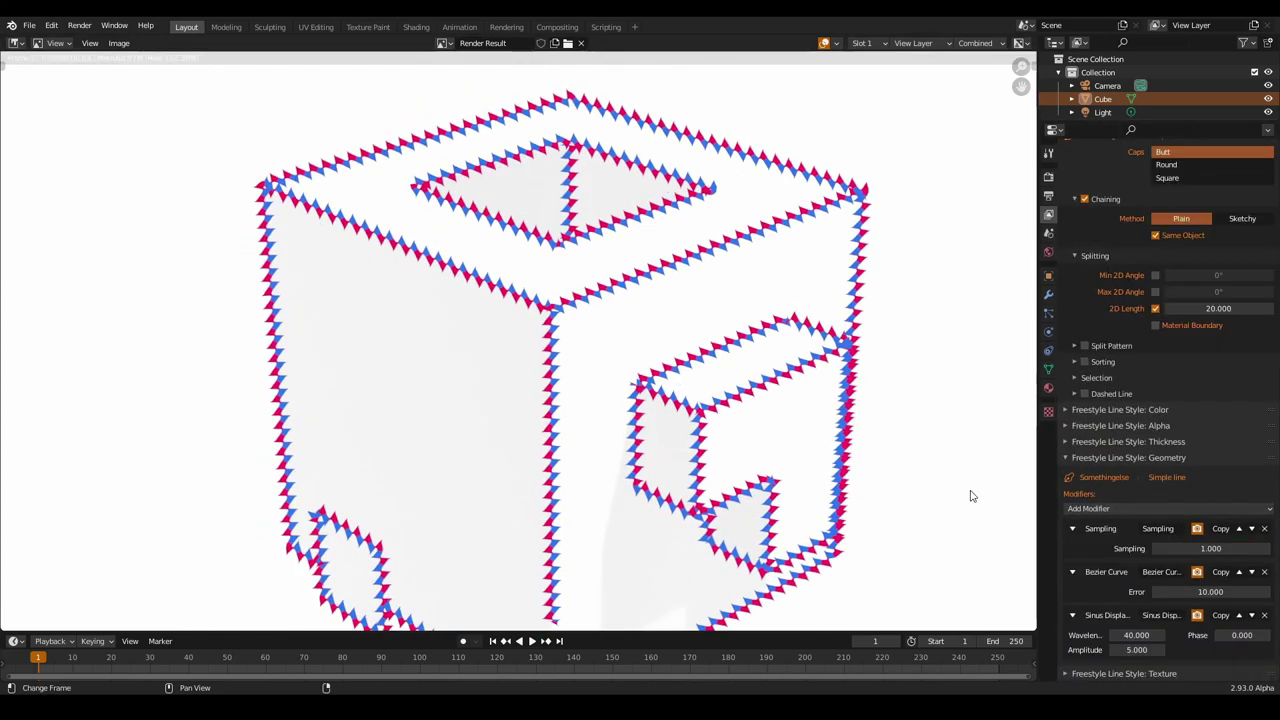